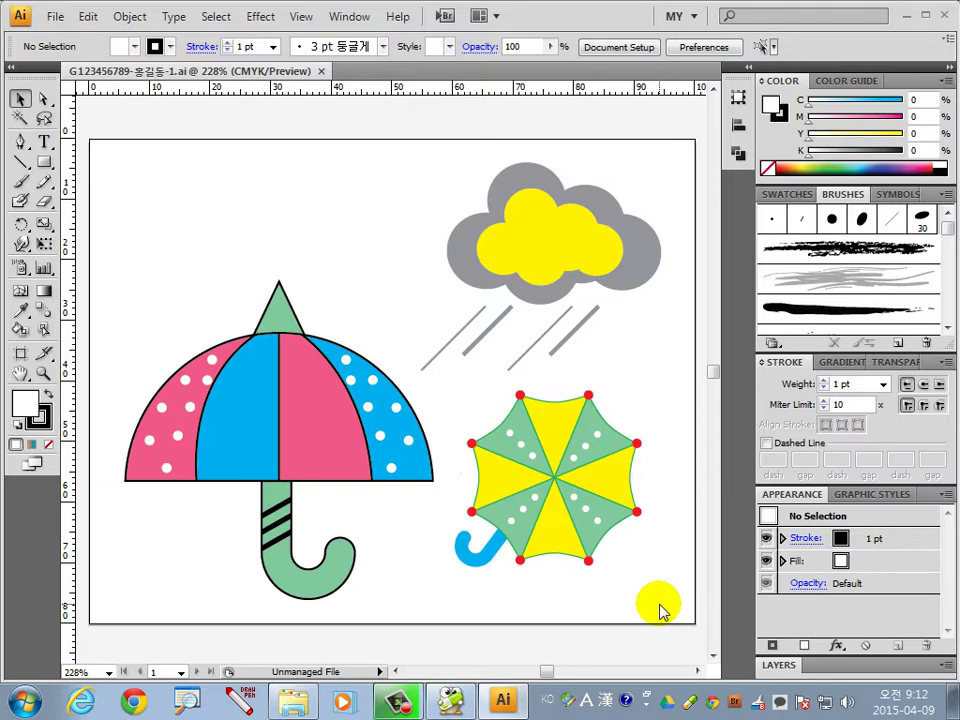
Step: Create a new 100 mm × 80 mm CMYK document, Untitled-2, after dismissing the antivirus popup
left_click(665, 597)
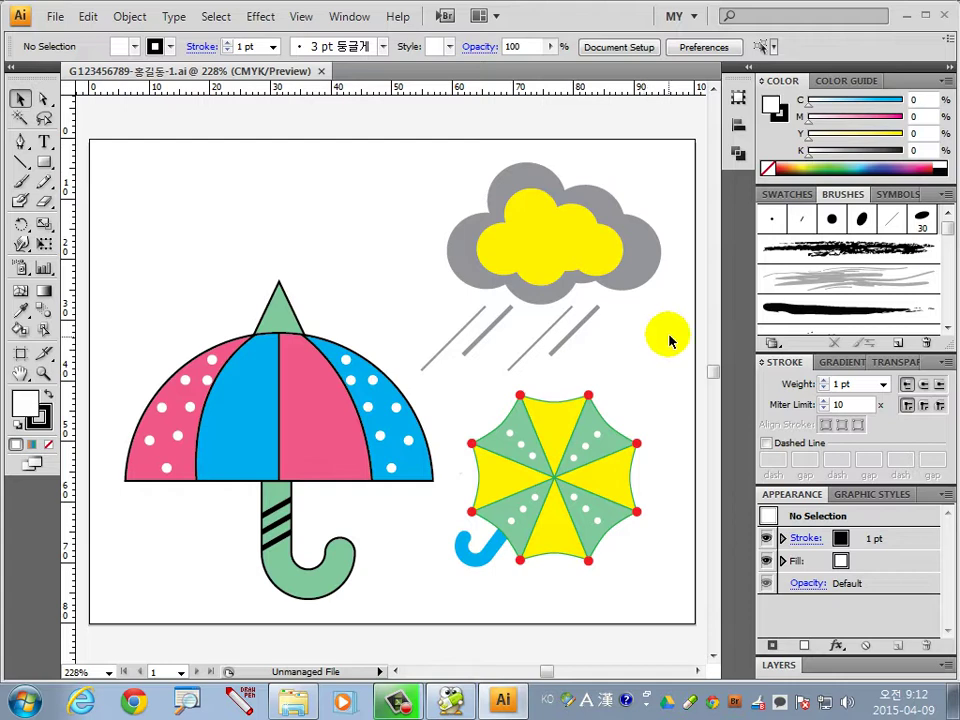
left_click(55, 16)
left_click(80, 37)
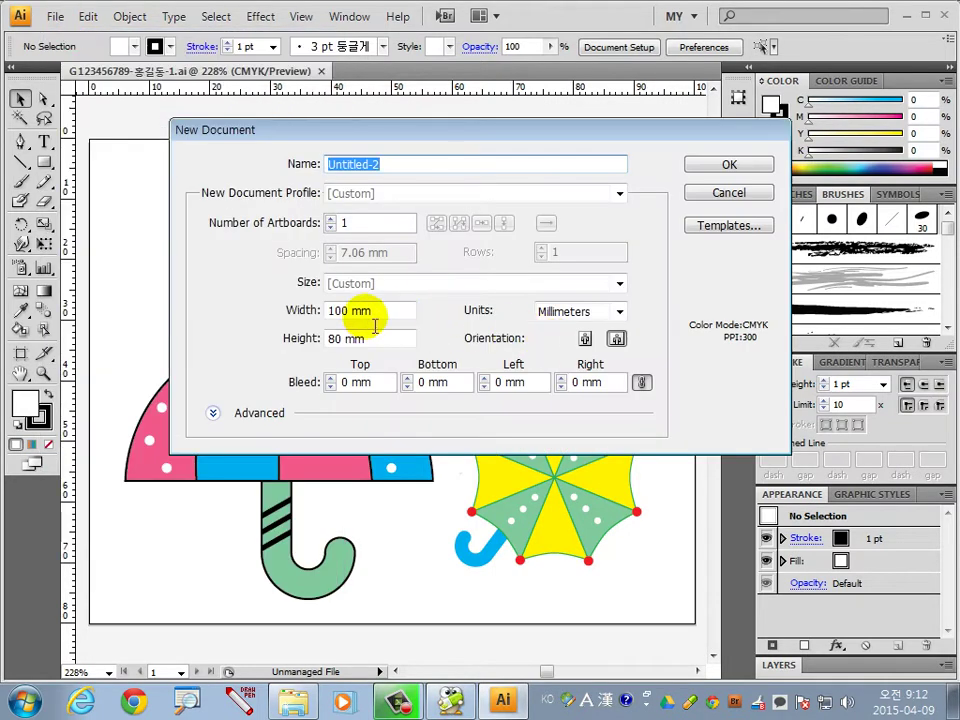
left_click(340, 311)
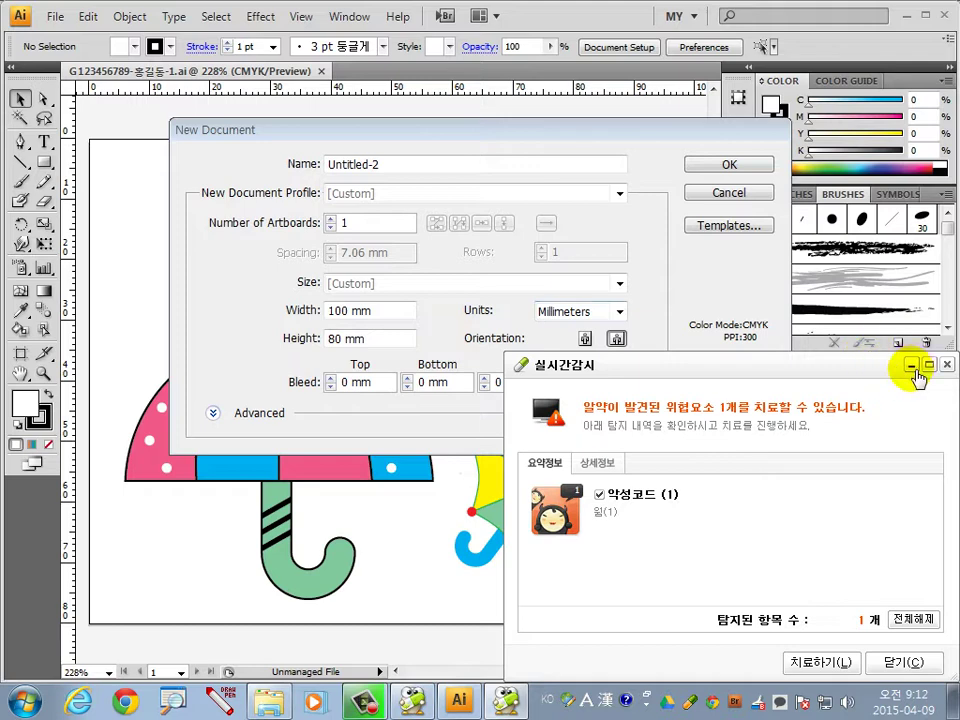
left_click(911, 365)
left_click(729, 164)
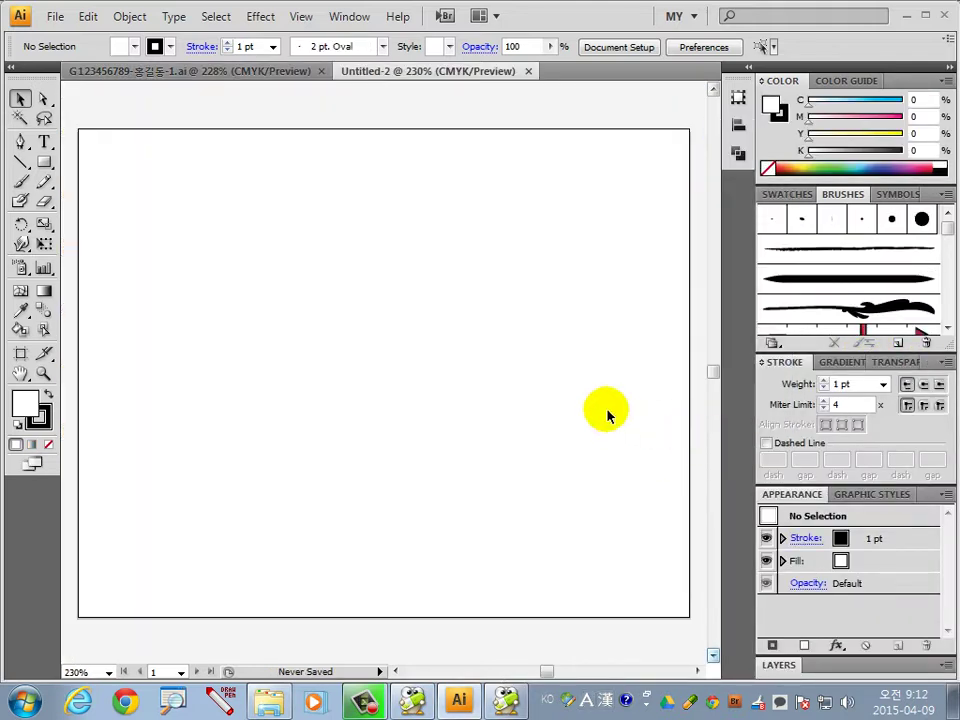
left_click(429, 384)
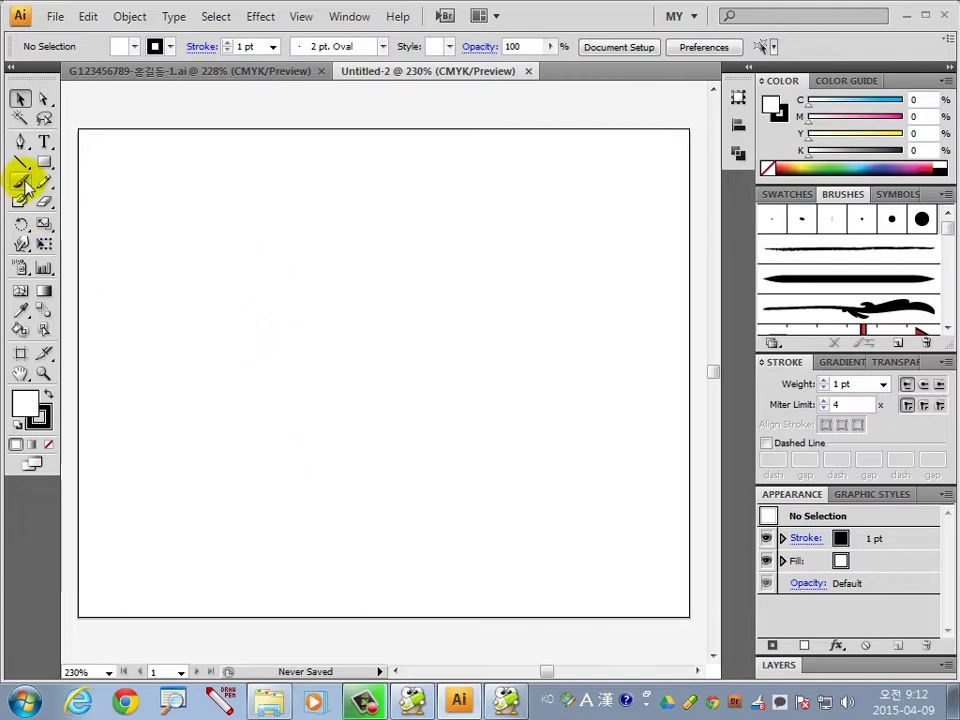
Step: Draw a circle about 39.57 mm across with a black 1 pt outline using the Ellipse Tool
left_click_drag(44, 162, 100, 204)
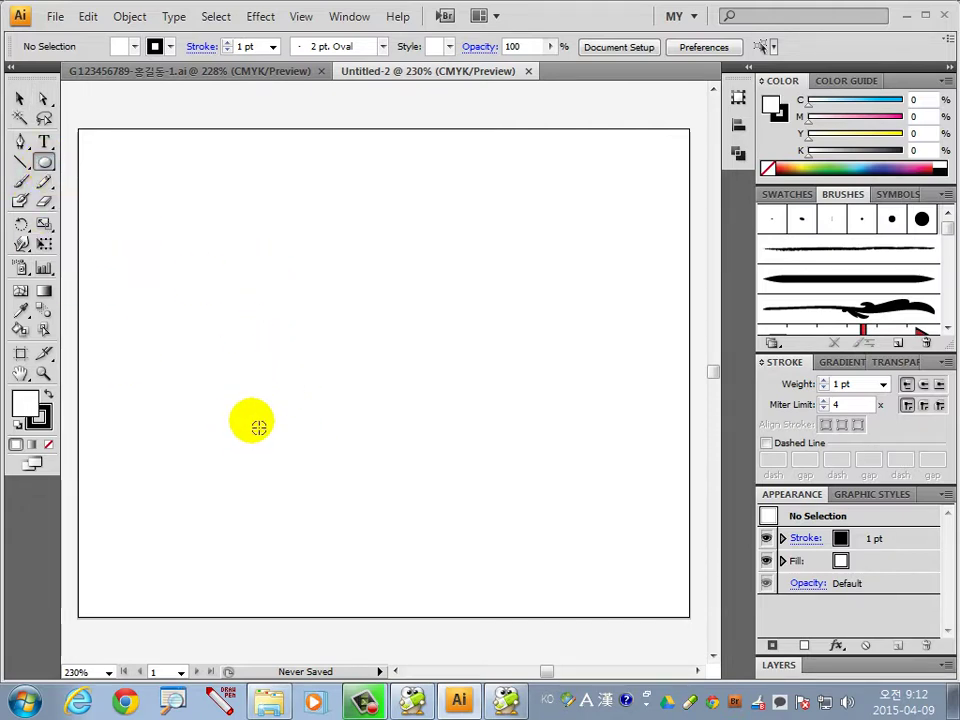
left_click_drag(250, 423, 341, 307)
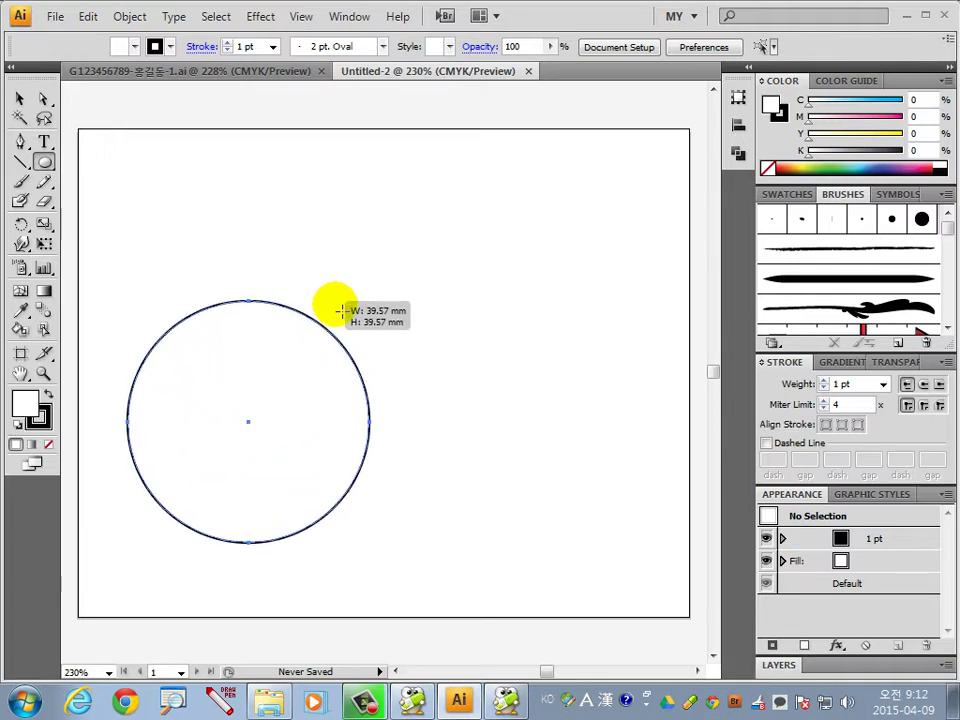
Step: Draw a horizontal Pen line across the circle through its centre
left_click(20, 142)
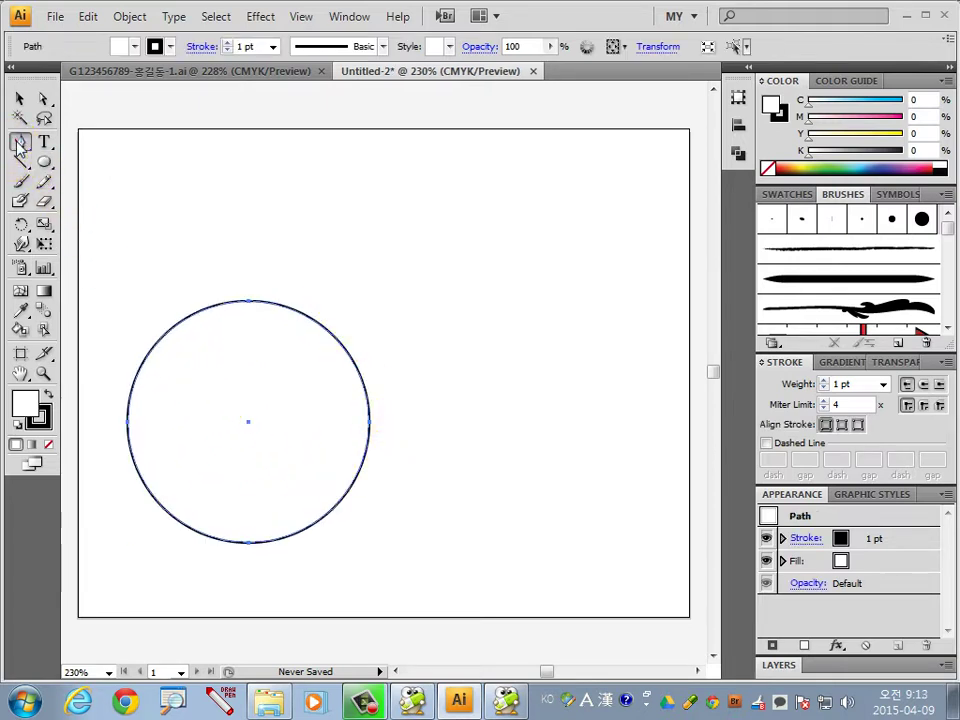
left_click(93, 421)
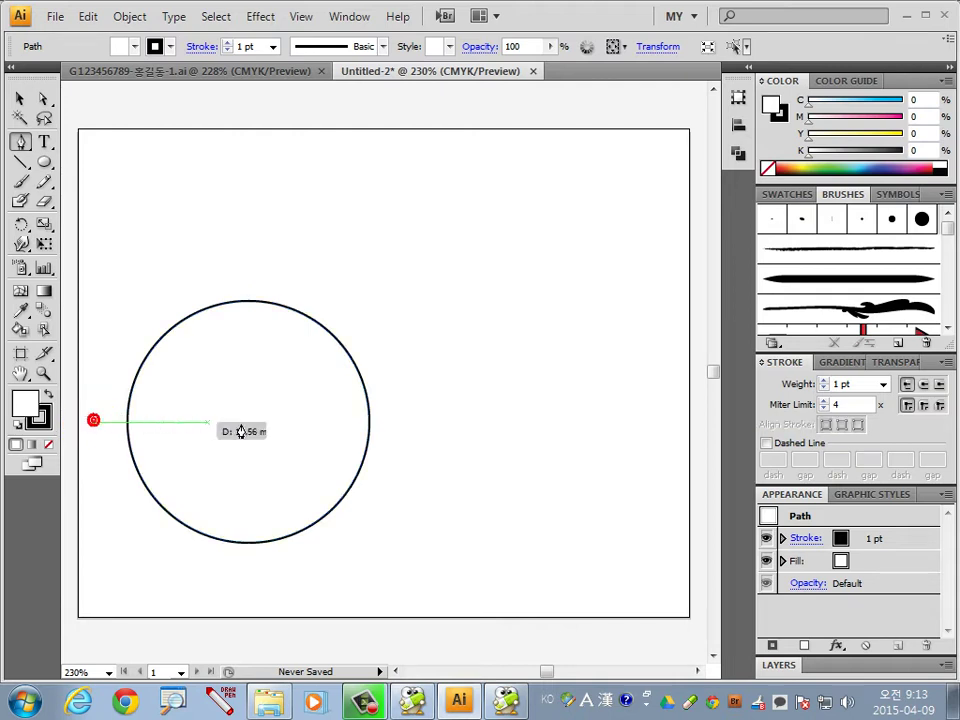
left_click(401, 421)
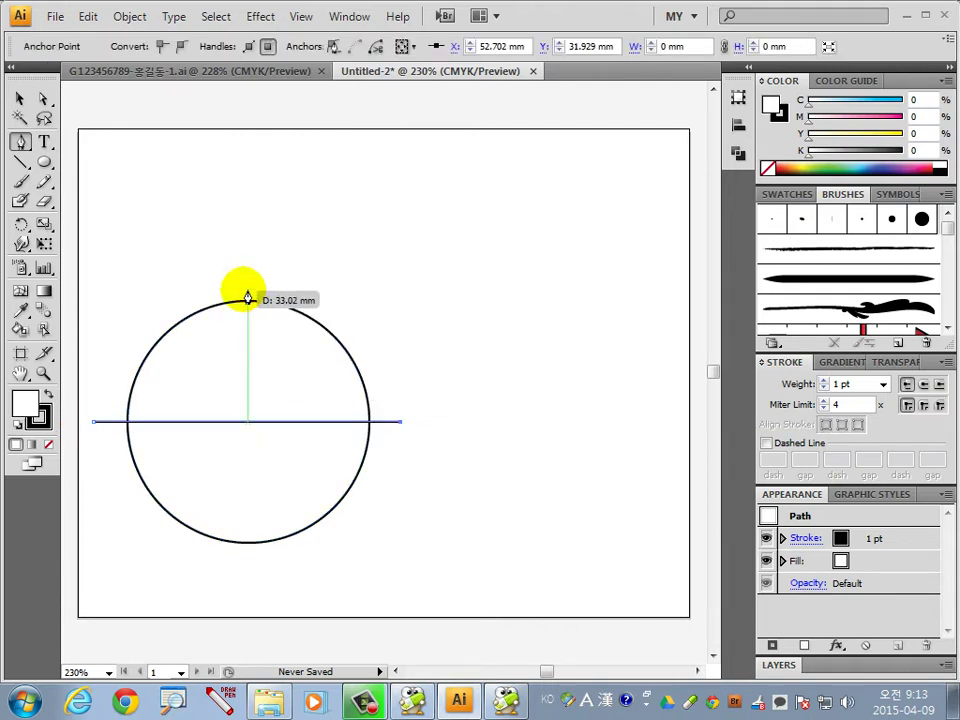
left_click(274, 276, "ctrl")
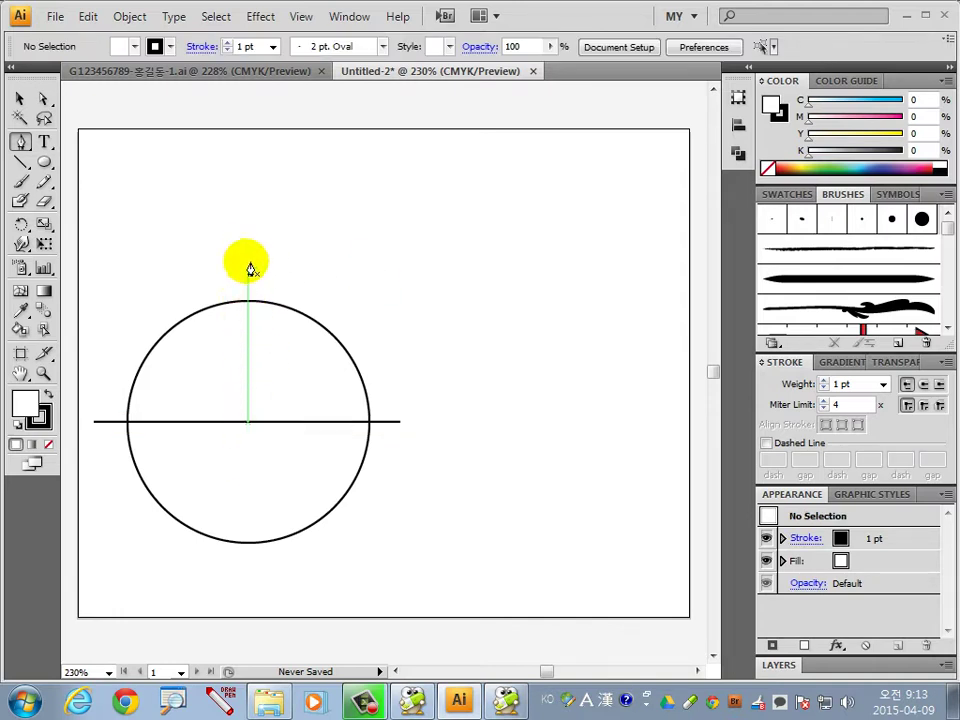
Step: Draw a vertical line from above the circle down to its centre
left_click(247, 264)
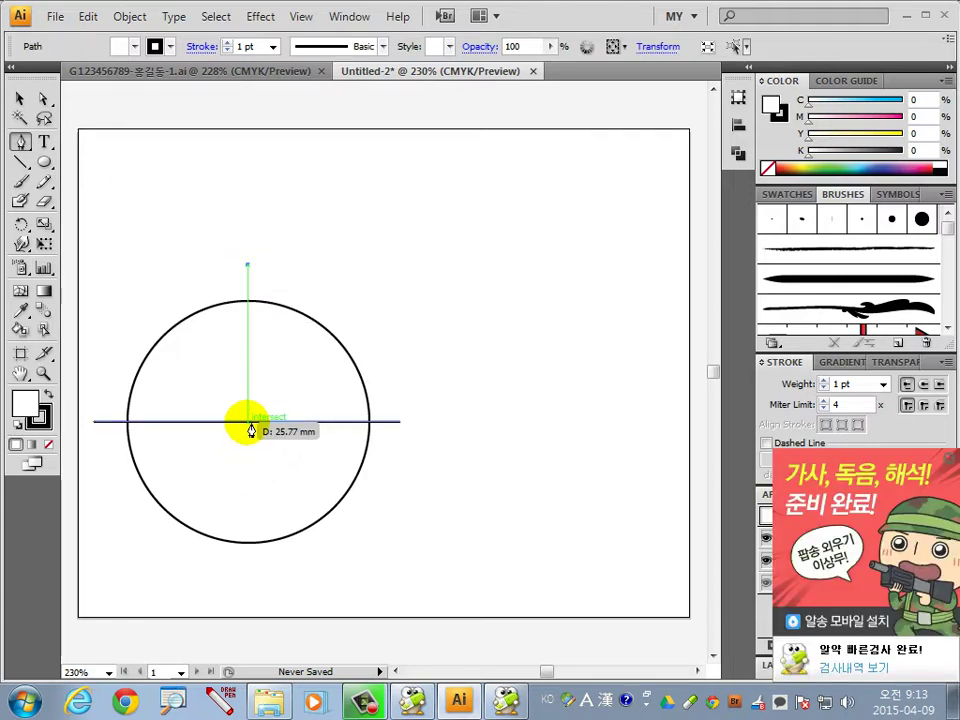
left_click(251, 421)
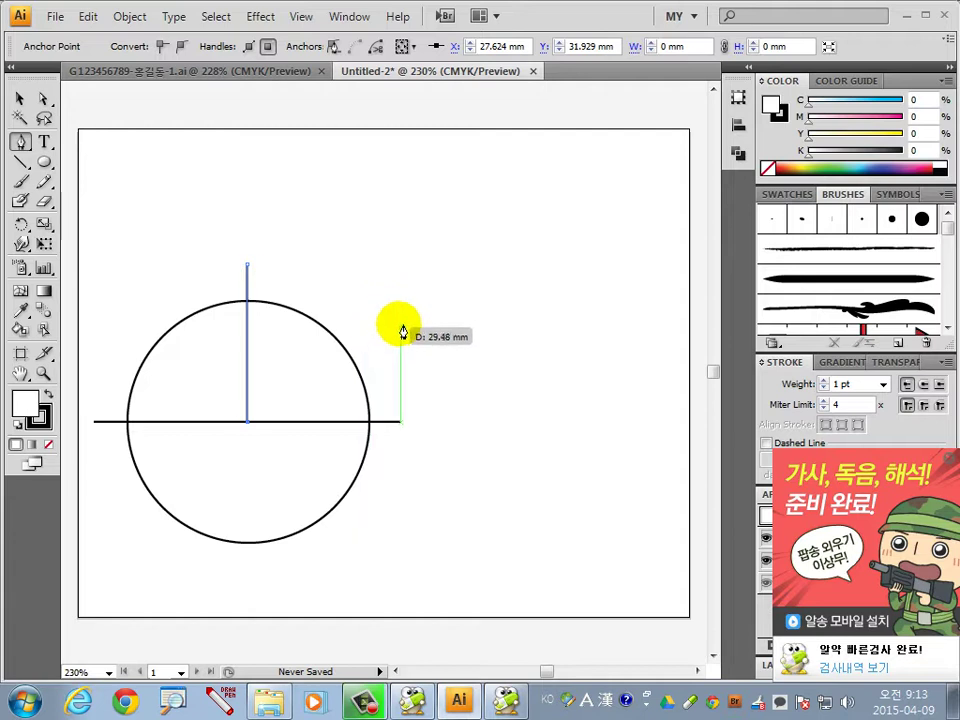
left_click(397, 322, "ctrl")
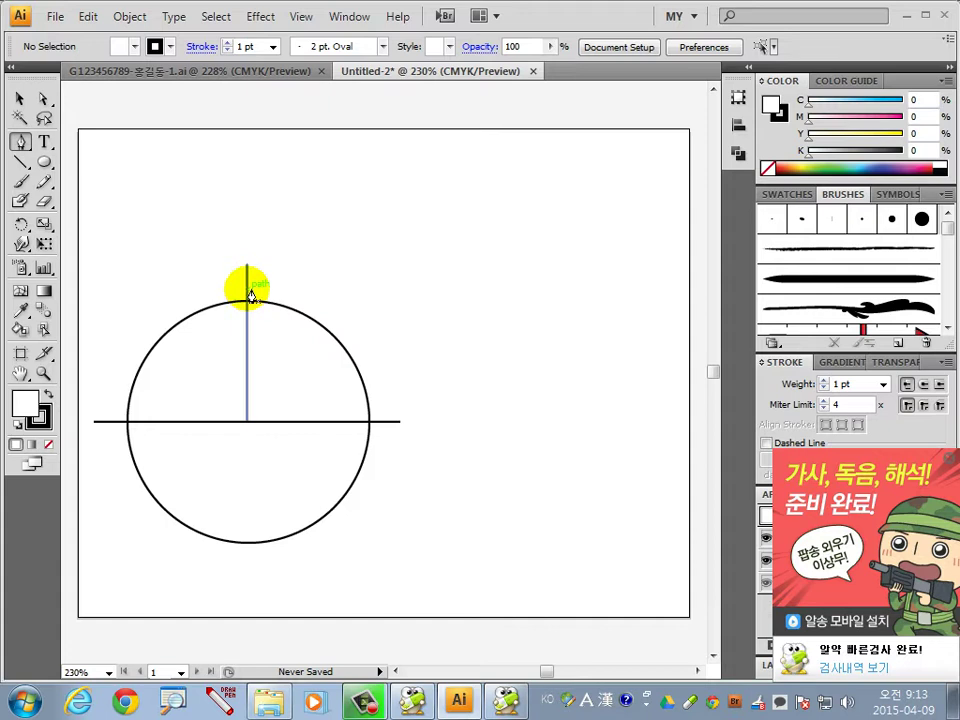
left_click(250, 296)
Step: Draw a curved arc from the vertical line's top to the horizontal line, refining its anchors and handles
left_click_drag(186, 422, 188, 487)
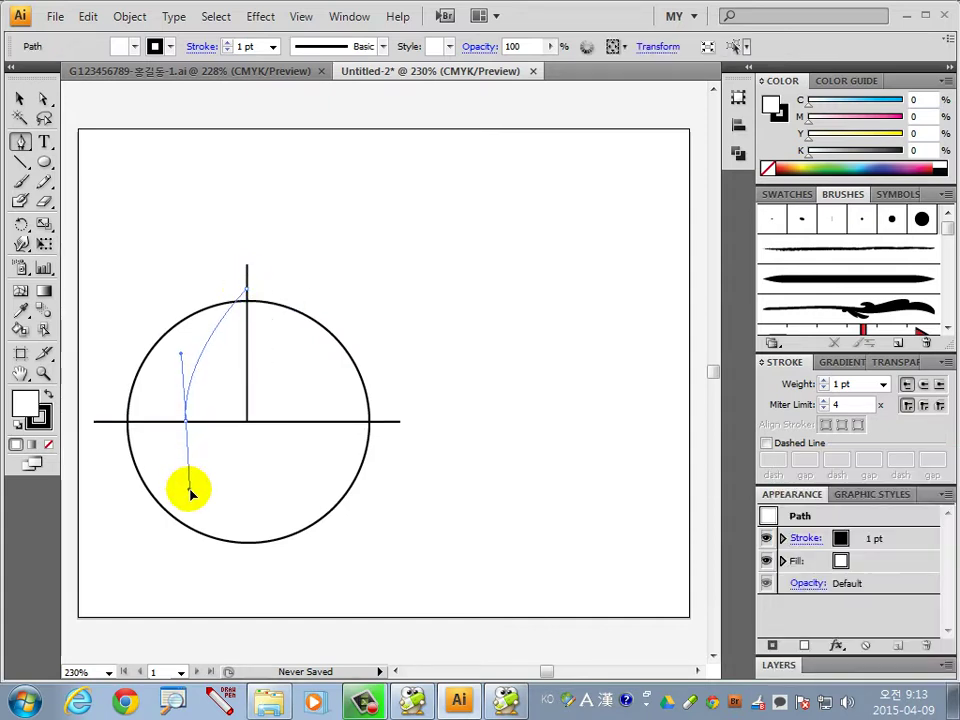
left_click(43, 98)
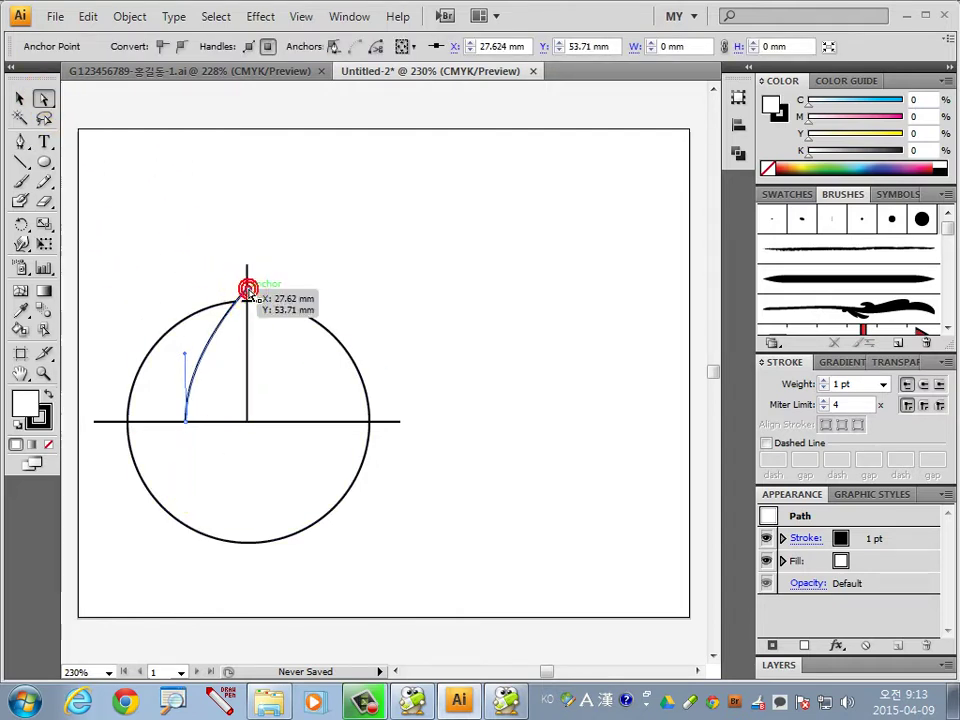
left_click_drag(248, 291, 250, 303)
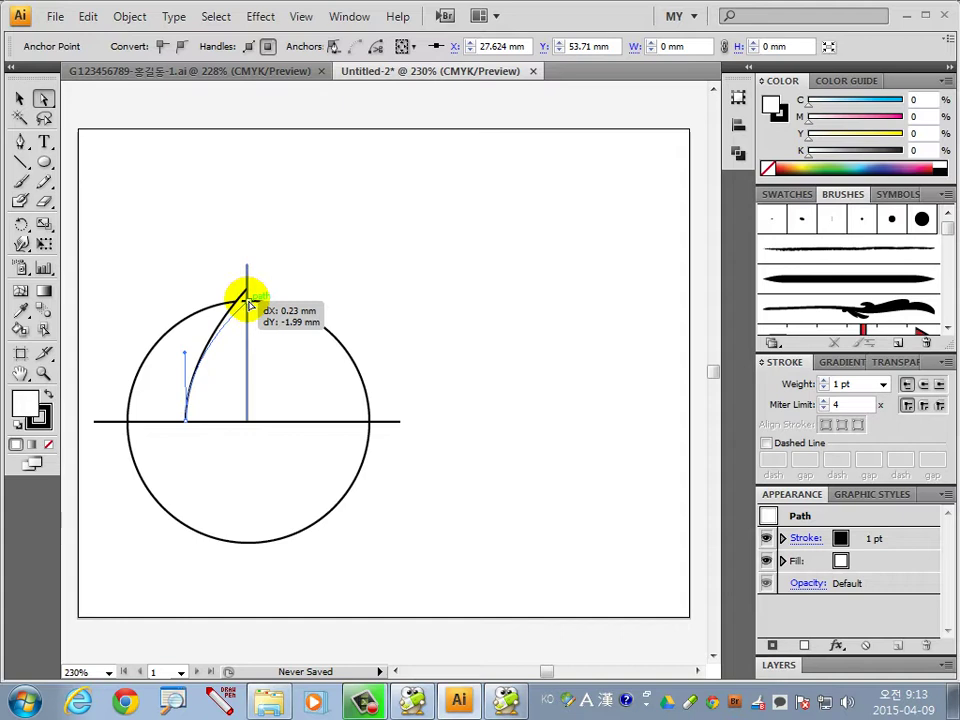
left_click_drag(250, 303, 247, 292)
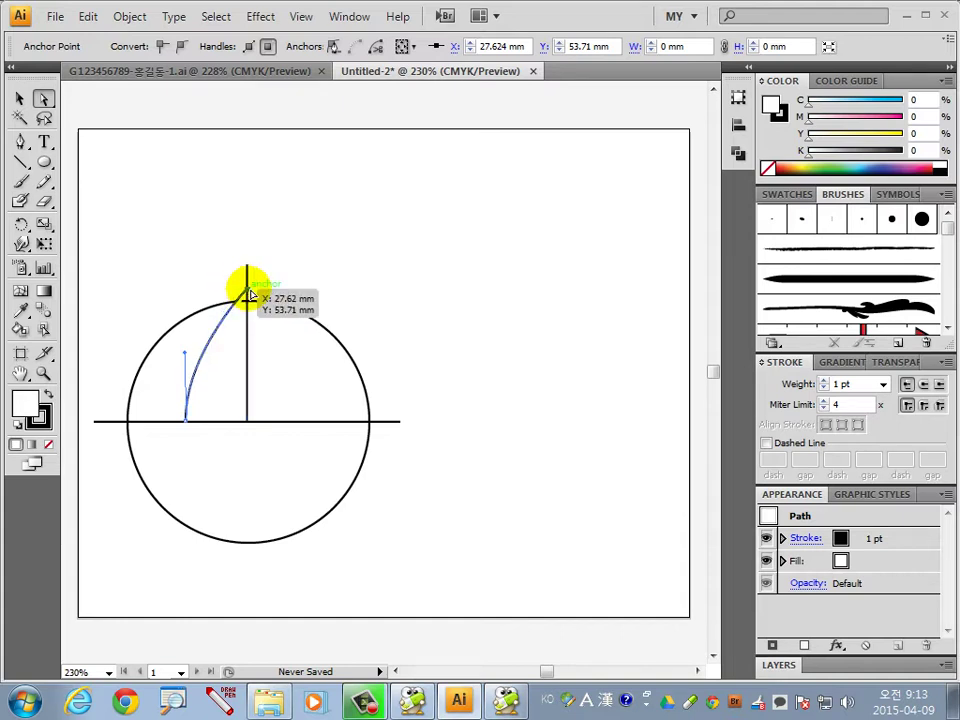
left_click_drag(184, 354, 171, 340)
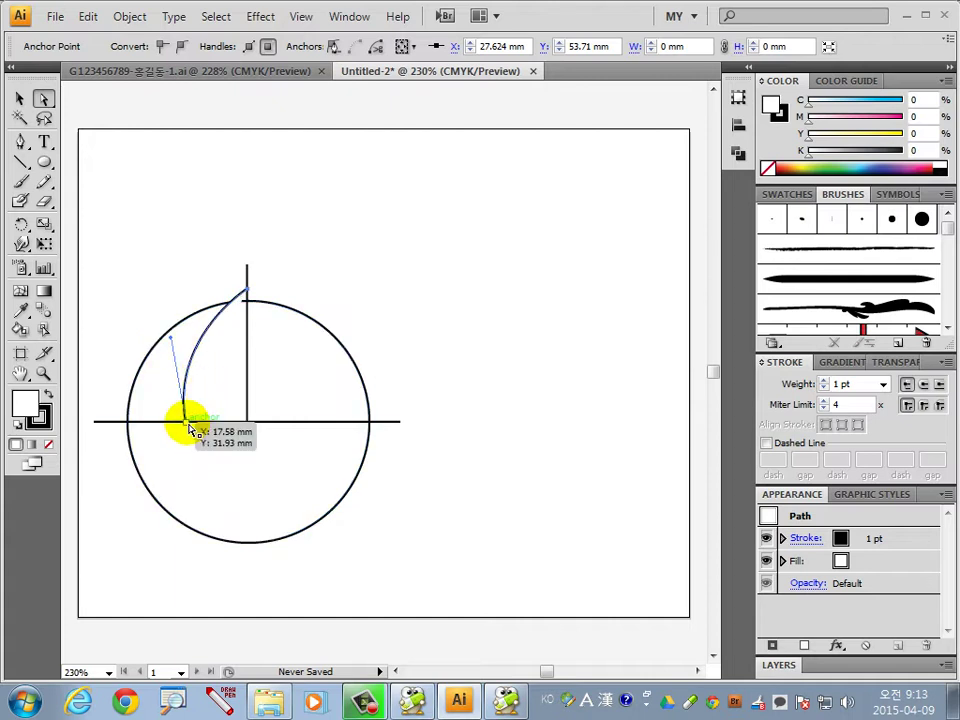
left_click(188, 428)
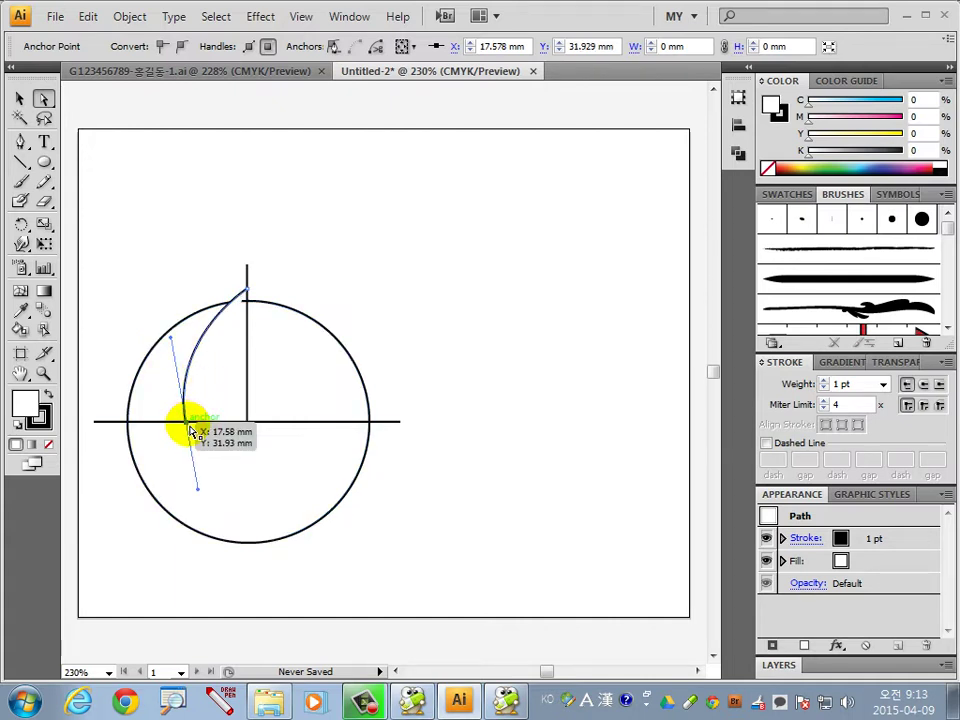
left_click_drag(190, 430, 181, 430)
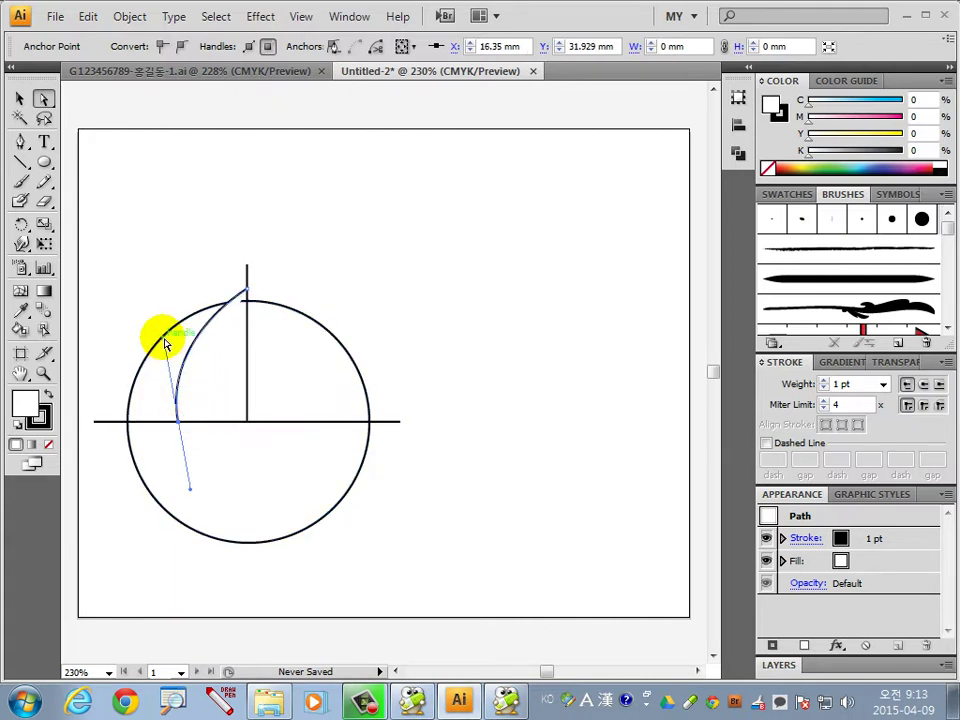
left_click_drag(166, 337, 177, 337)
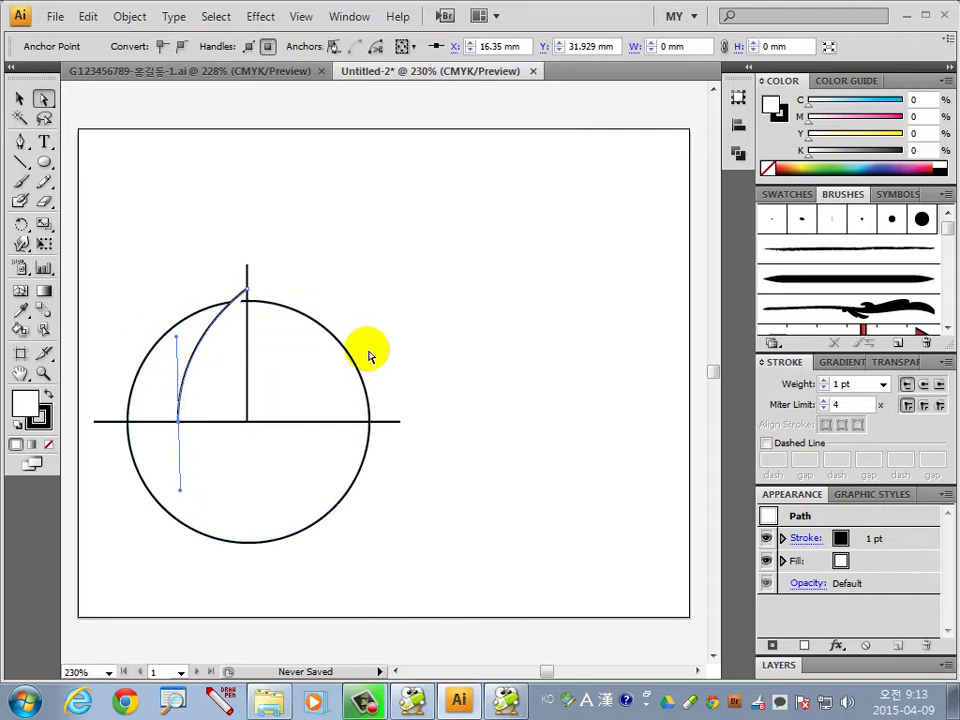
left_click(465, 411)
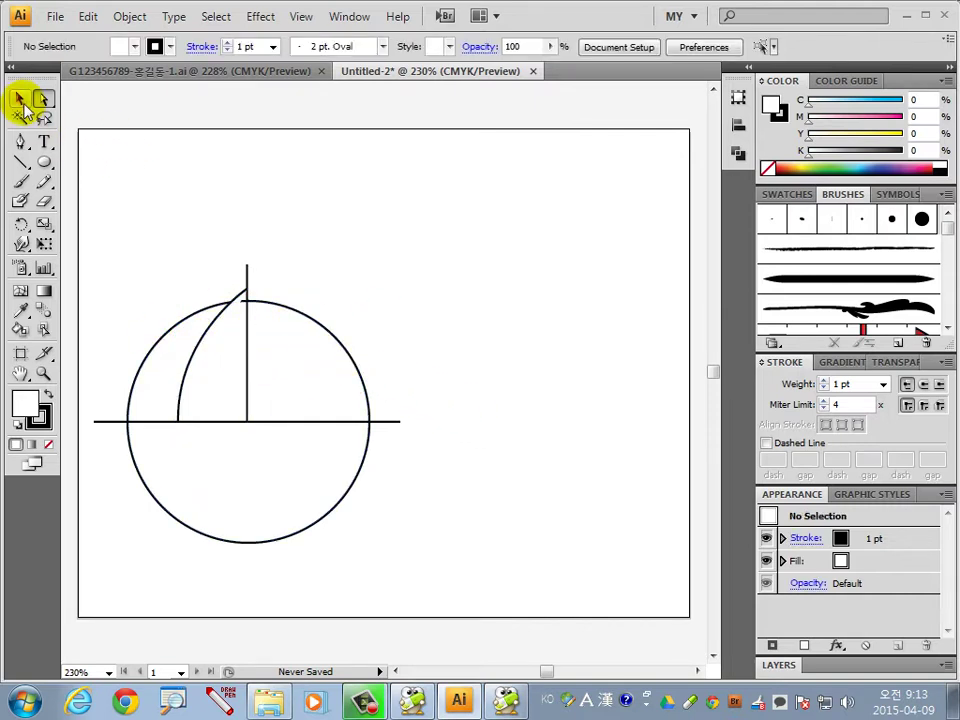
left_click(20, 100)
Step: Reflect a copy of the arc vertically about the lines' crossing point onto the right side
left_click(184, 379)
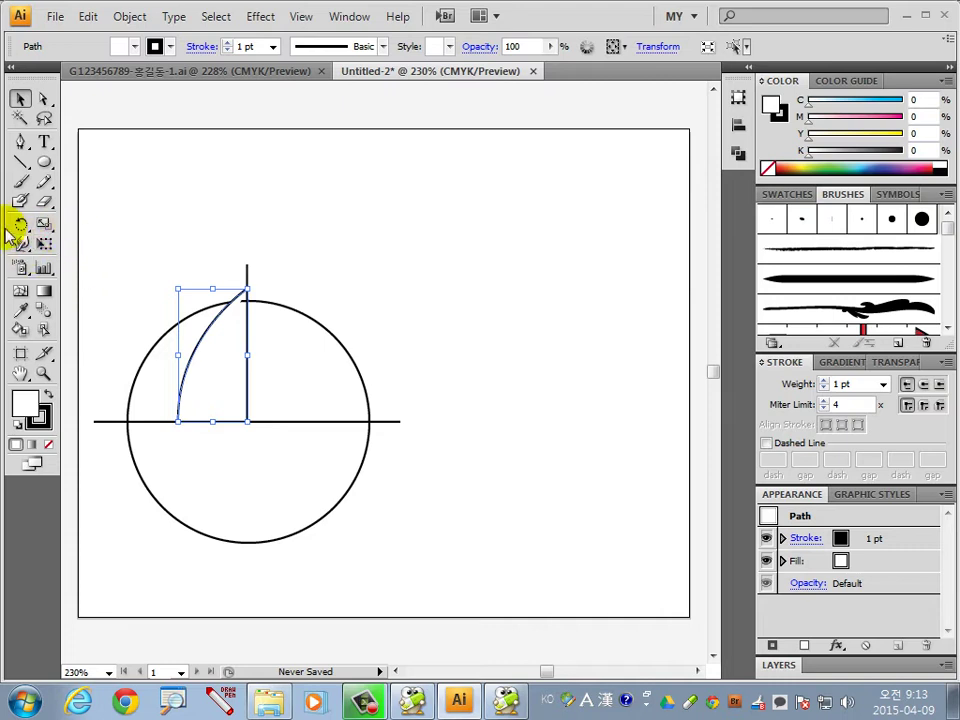
left_click_drag(20, 223, 88, 246)
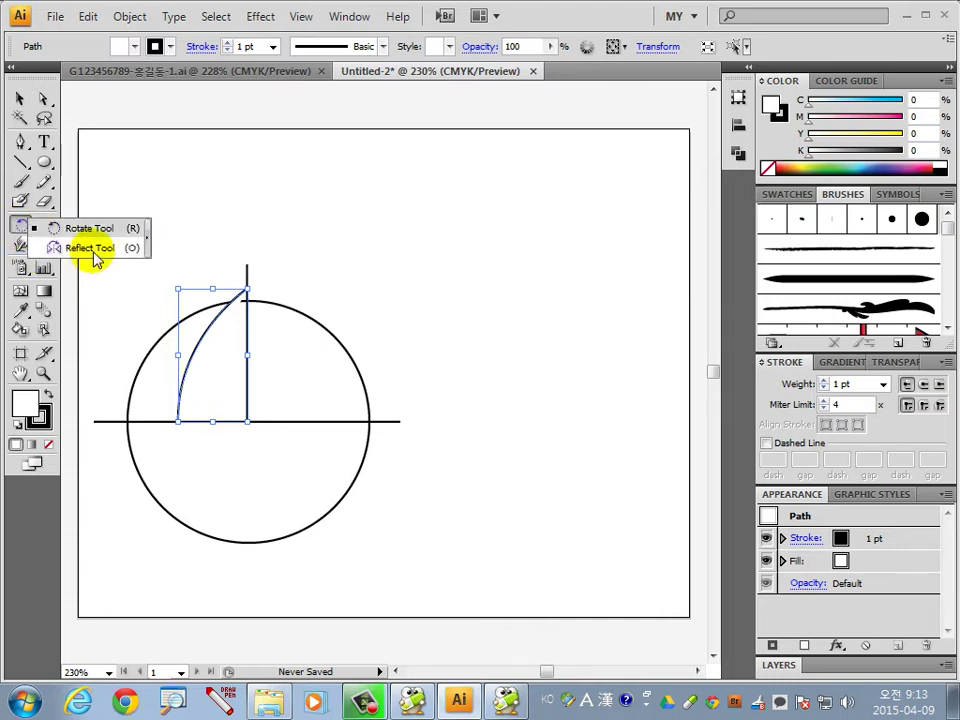
left_click(249, 423, "alt")
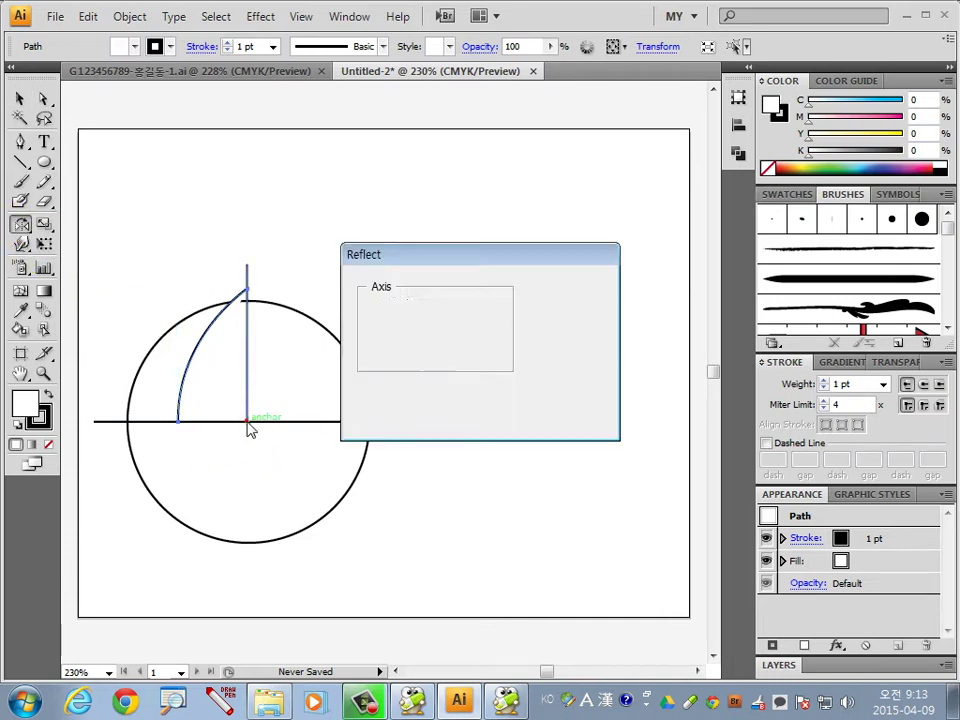
left_click(563, 389)
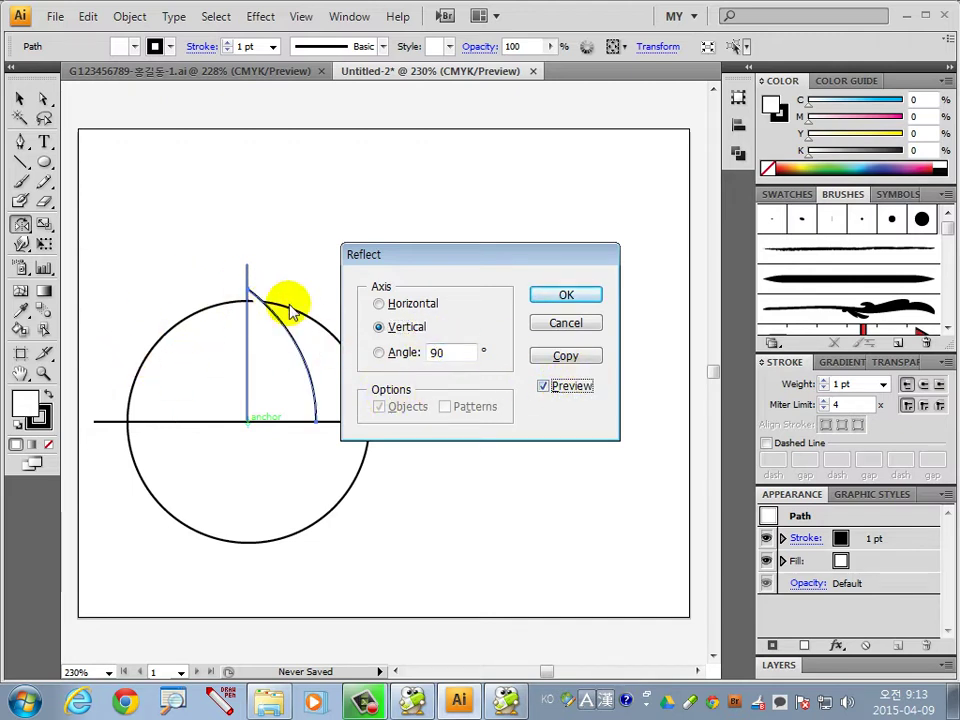
left_click(587, 358)
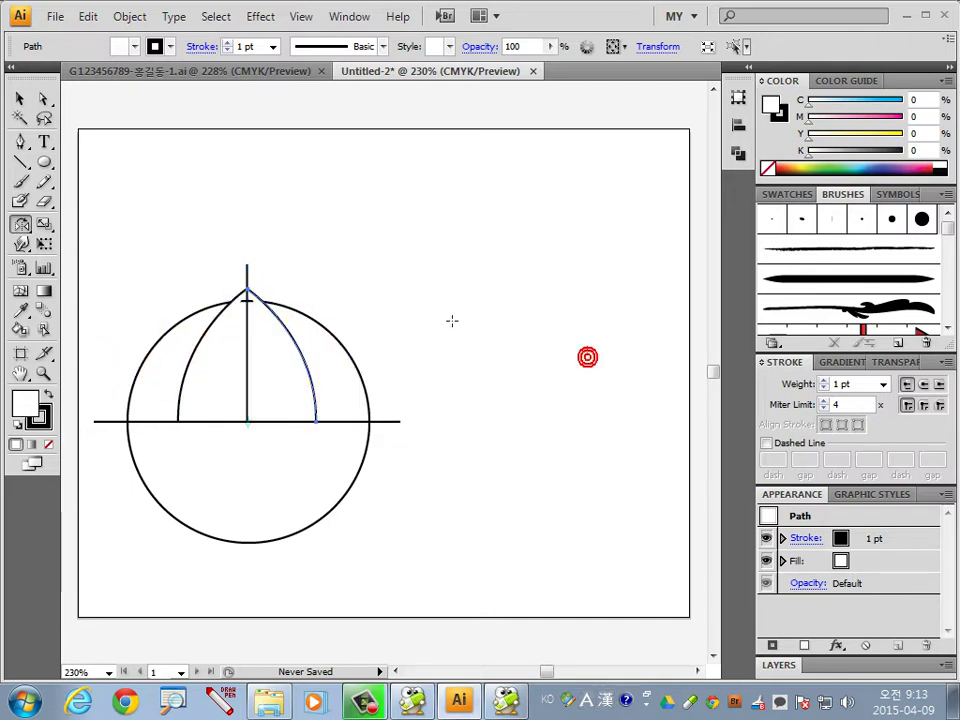
left_click(20, 98)
left_click(420, 288)
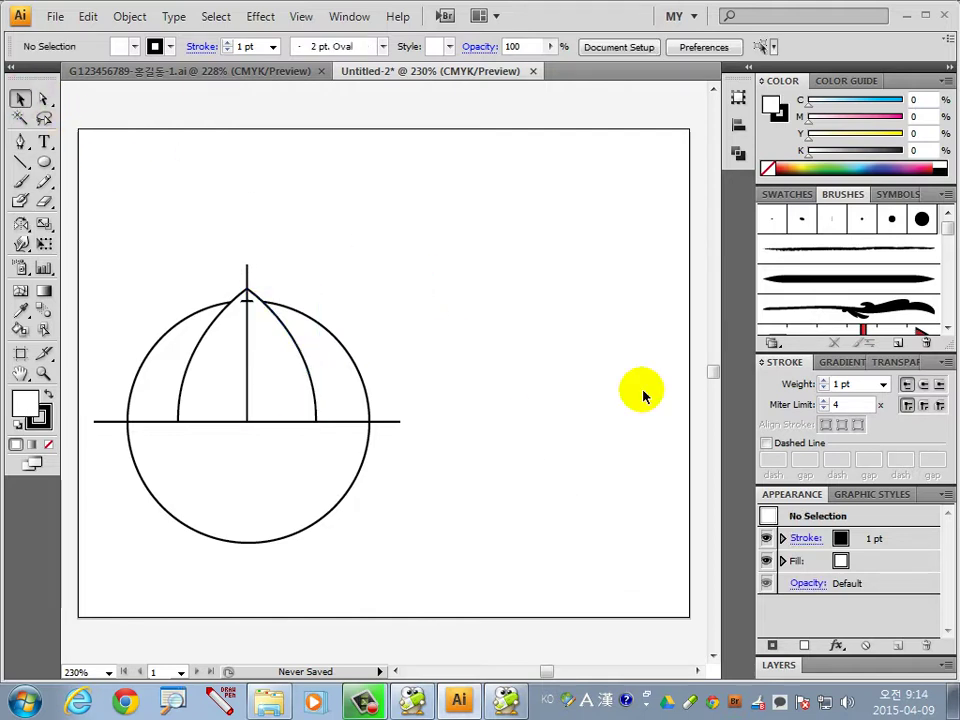
left_click(739, 152)
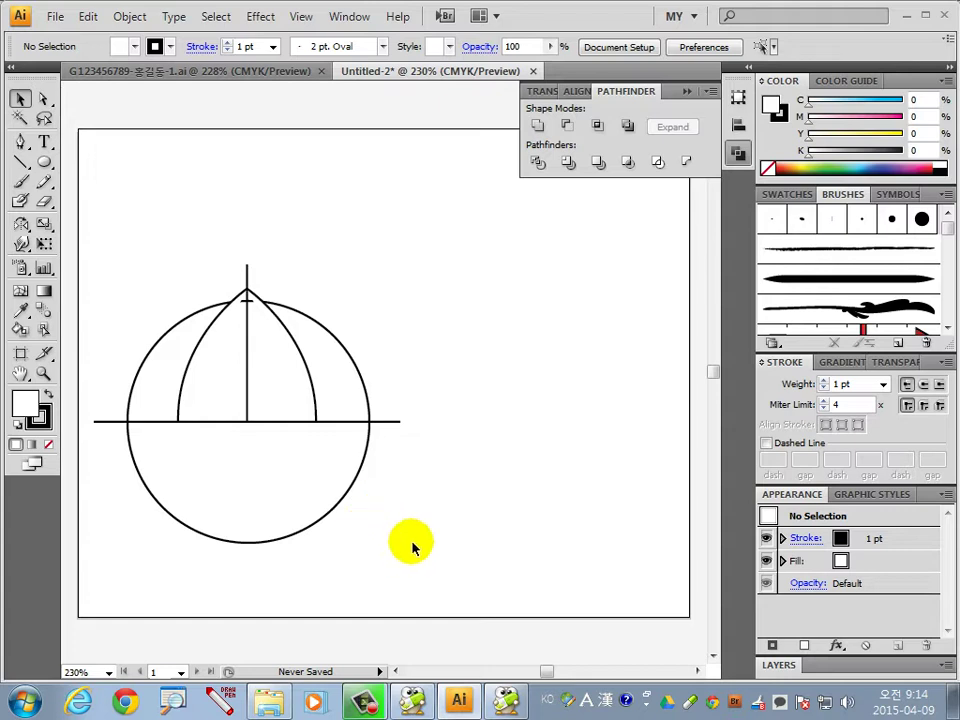
left_click_drag(412, 547, 133, 306)
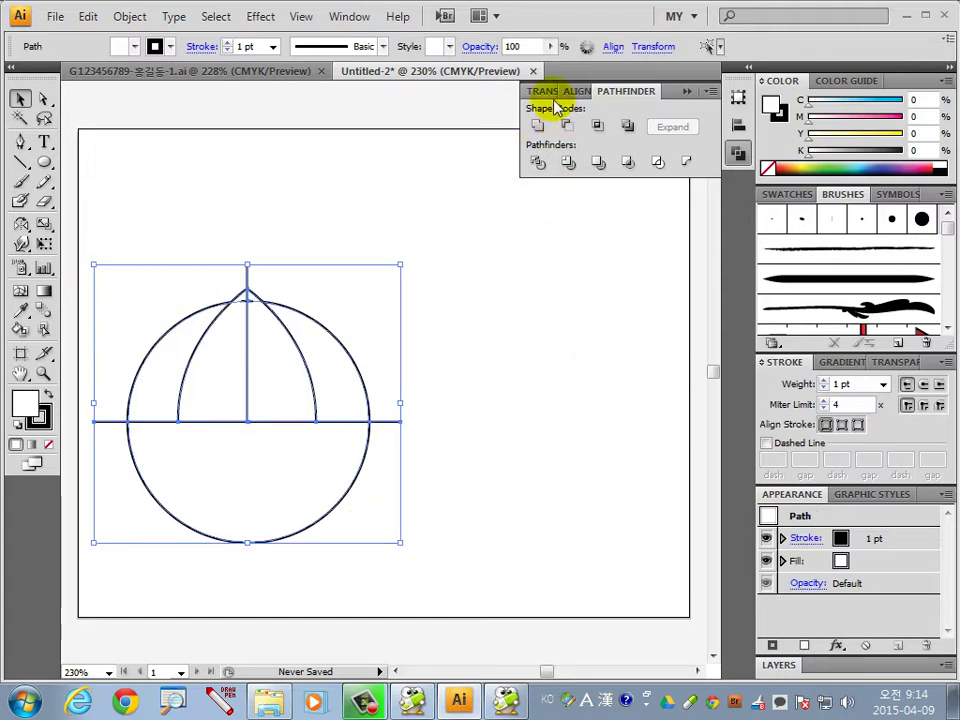
left_click(537, 163)
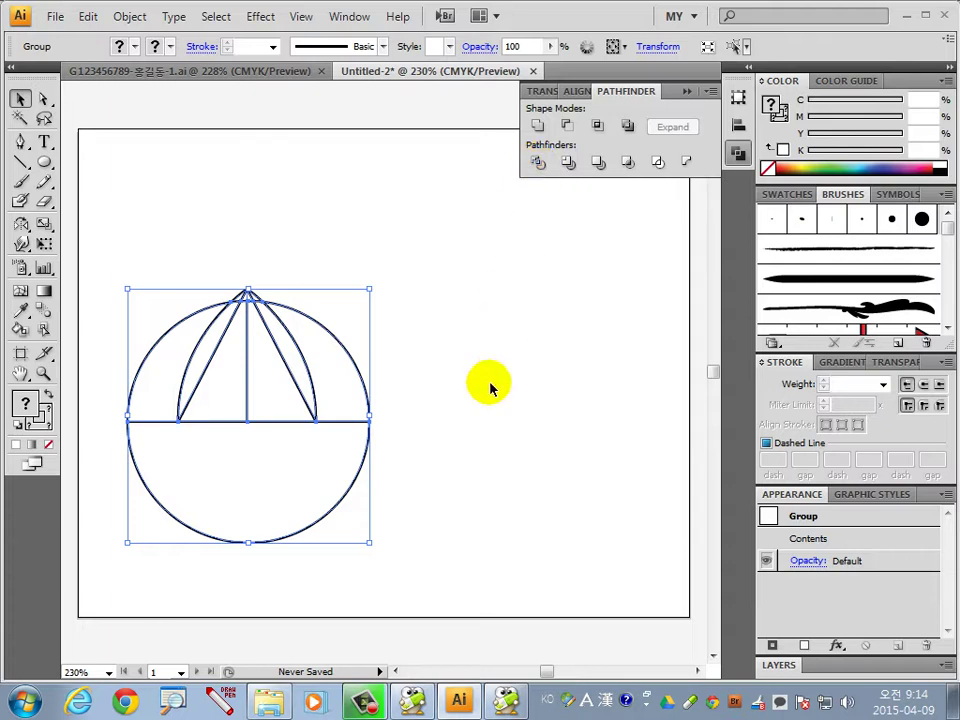
left_click(486, 430)
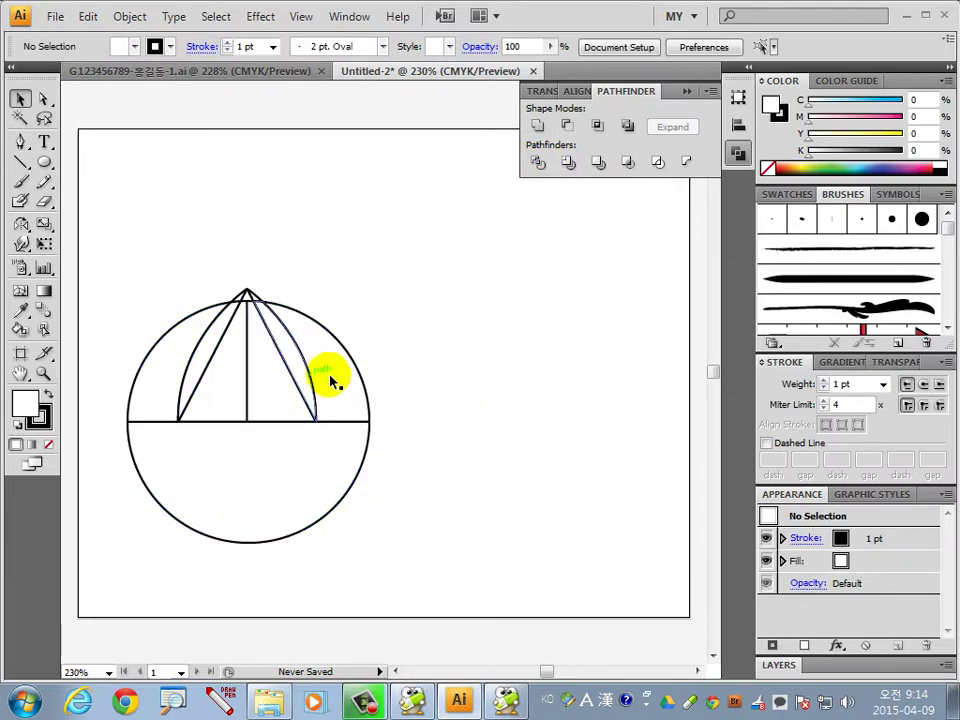
key("ctrl+z")
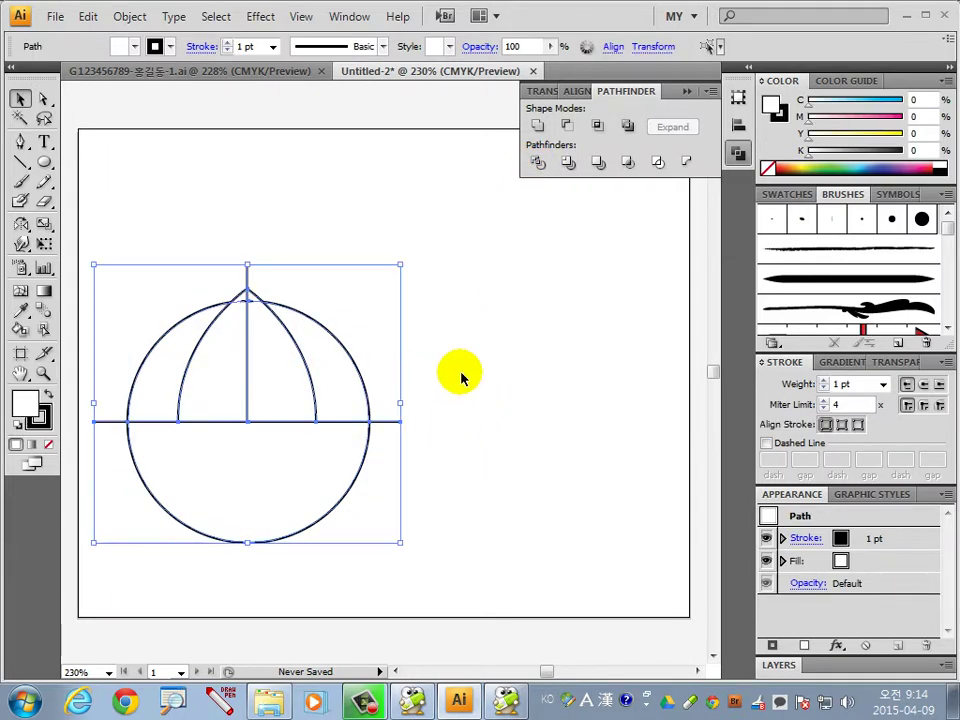
left_click(461, 369)
left_click_drag(426, 501, 141, 274)
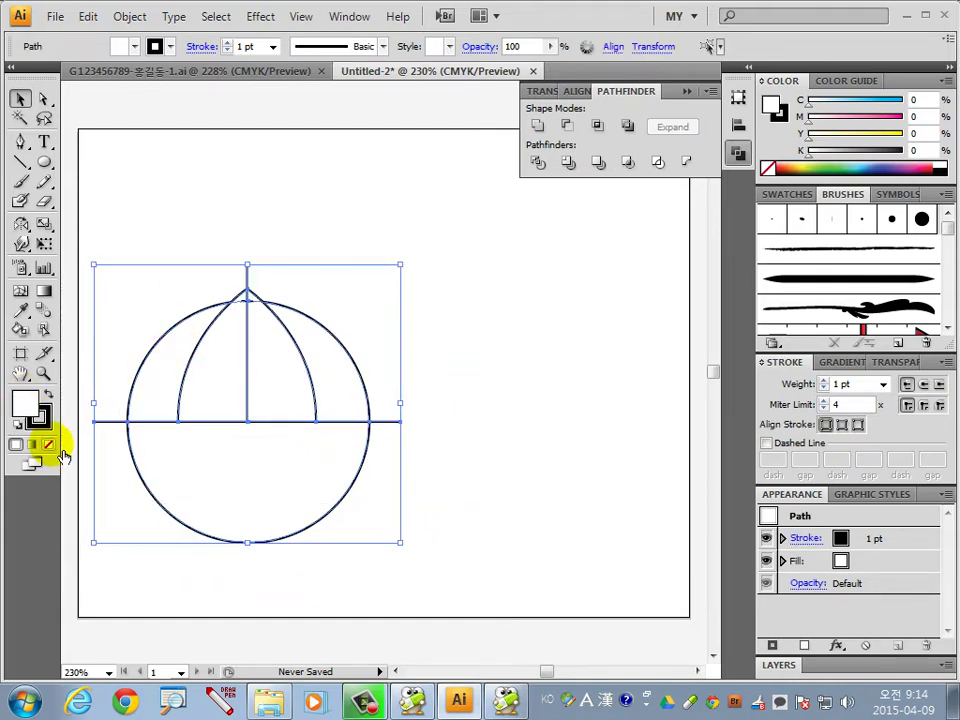
left_click(283, 281)
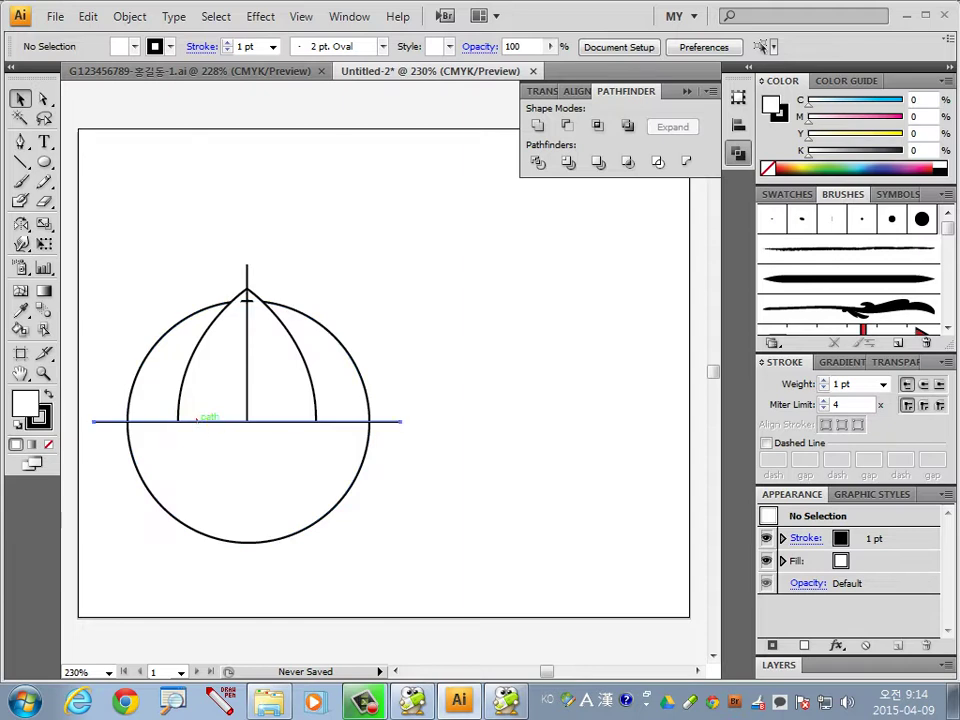
Step: Set the fill of the horizontal line, right arc and vertical line to None
left_click(197, 421)
left_click(313, 385, "shift")
left_click(245, 375, "shift")
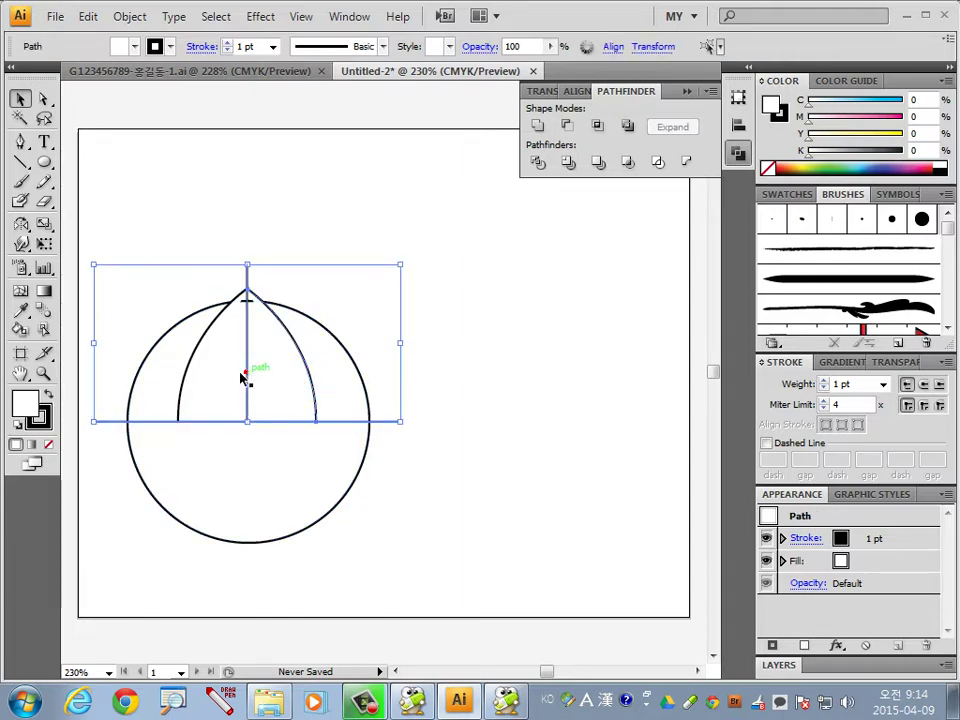
left_click(49, 444)
left_click(396, 538)
left_click(320, 514)
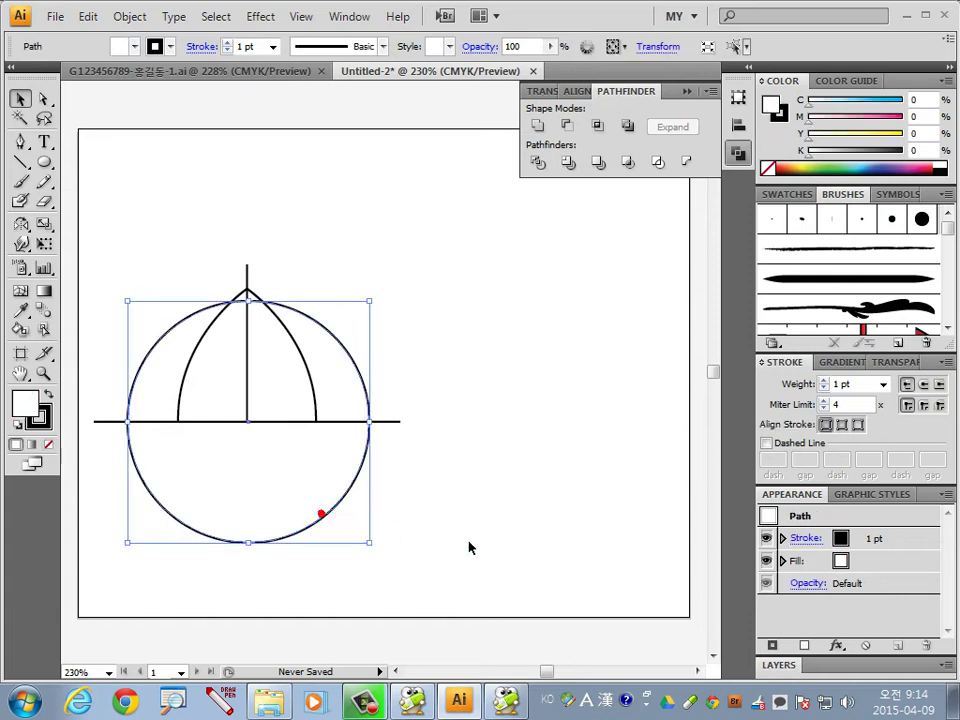
left_click(469, 545)
Step: Divide all outline paths with Pathfinder Divide and ungroup the resulting pieces
left_click_drag(429, 510, 114, 253)
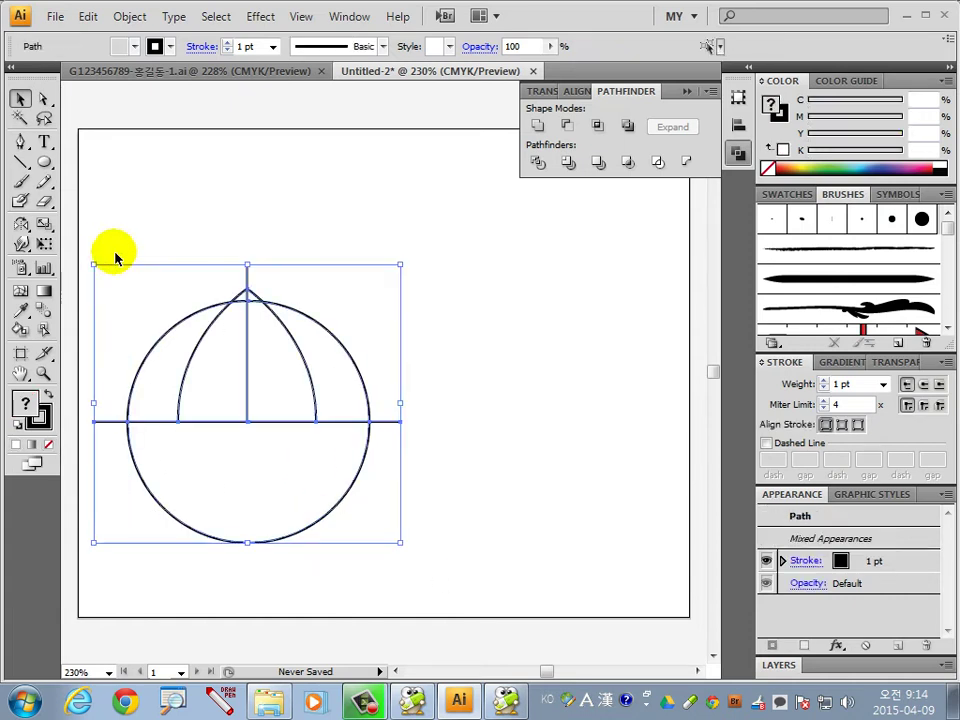
left_click(540, 163)
left_click(500, 449)
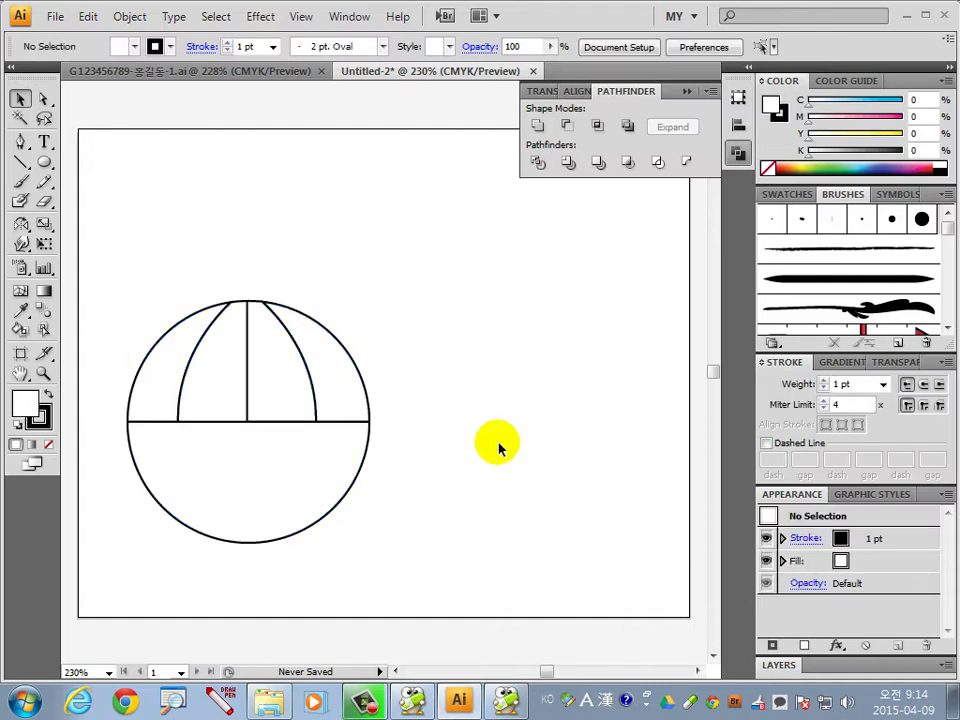
left_click(249, 428)
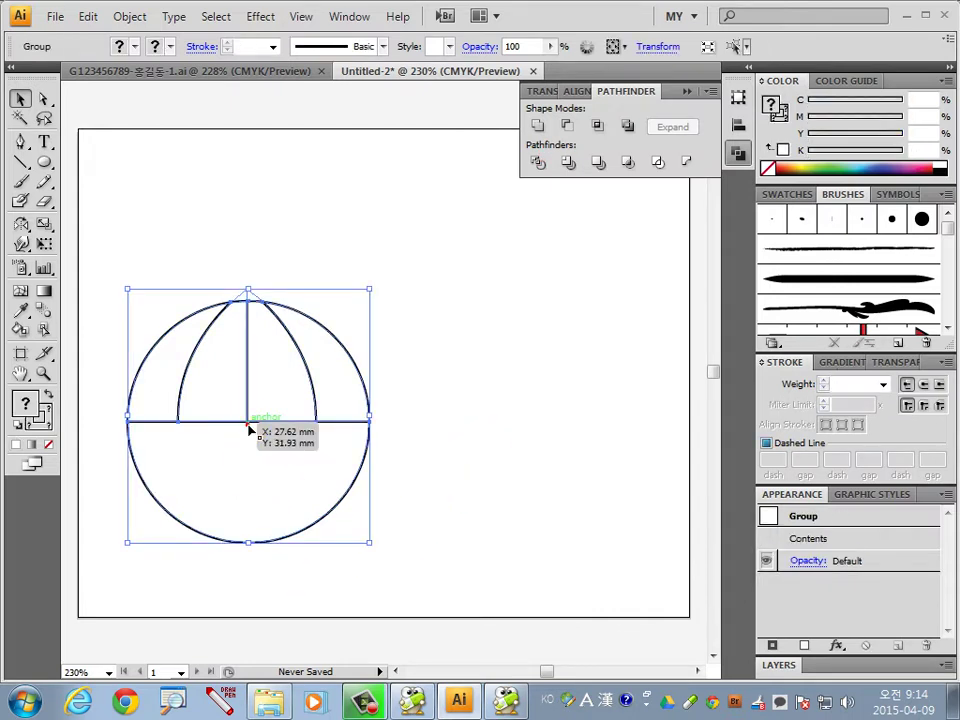
right_click(250, 429)
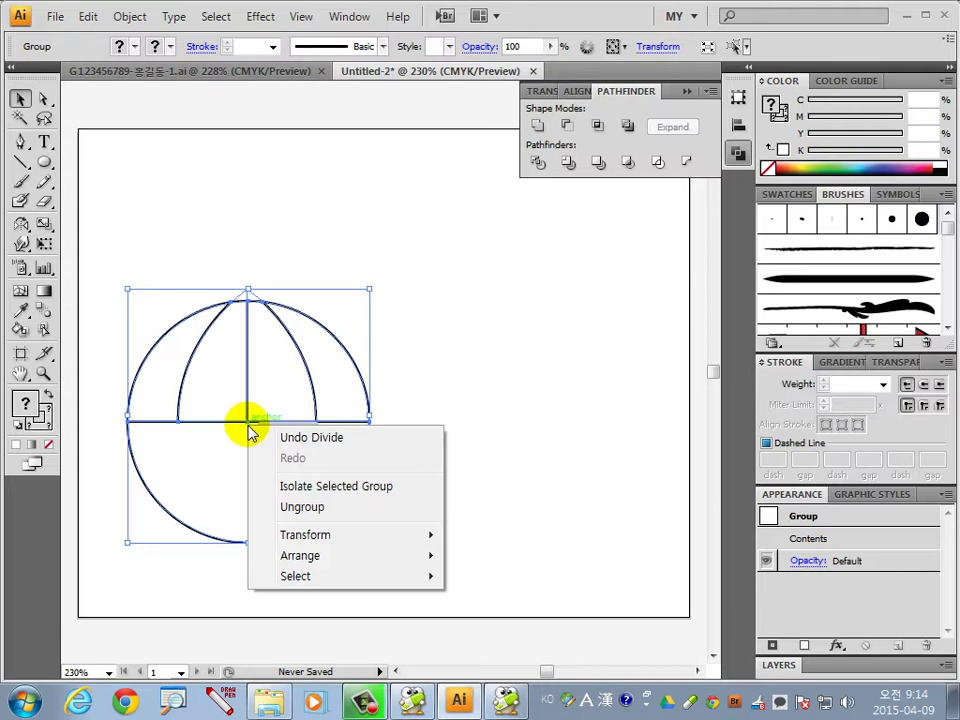
left_click(302, 507)
left_click(500, 497)
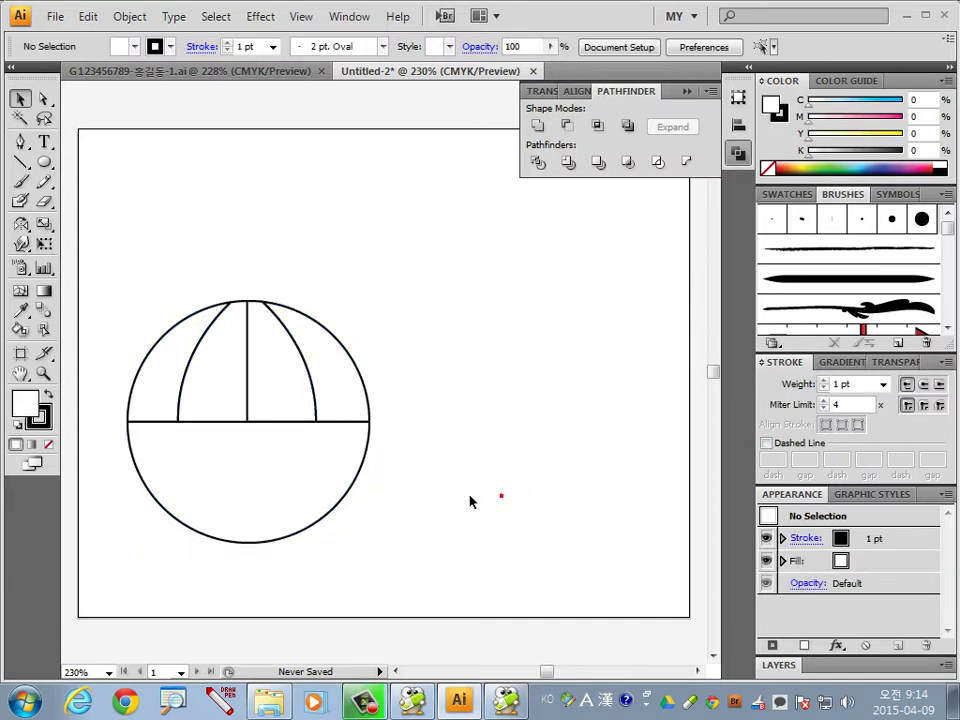
Step: Delete the circle's lower half and the small apex piece, leaving the dome panels
left_click(316, 494)
key("Delete")
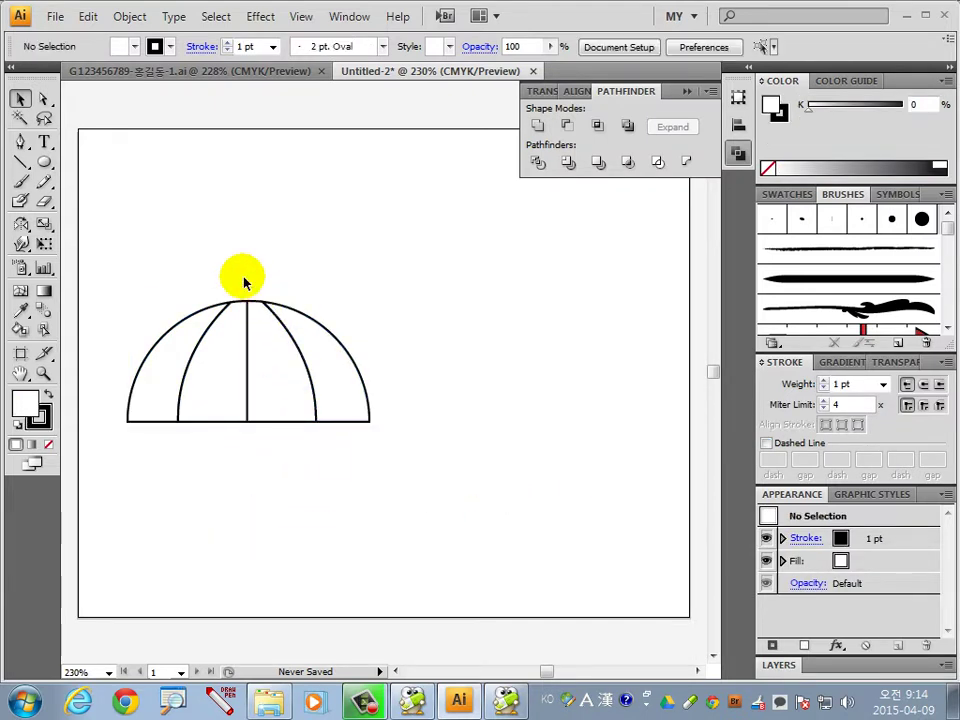
left_click(240, 293)
key("Delete")
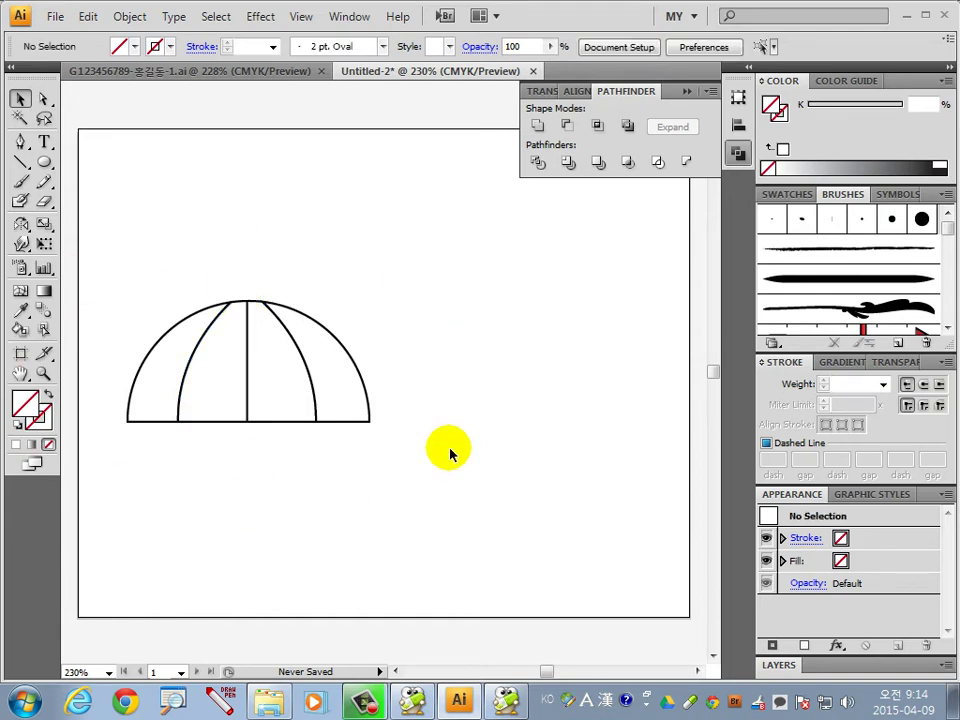
left_click(163, 365)
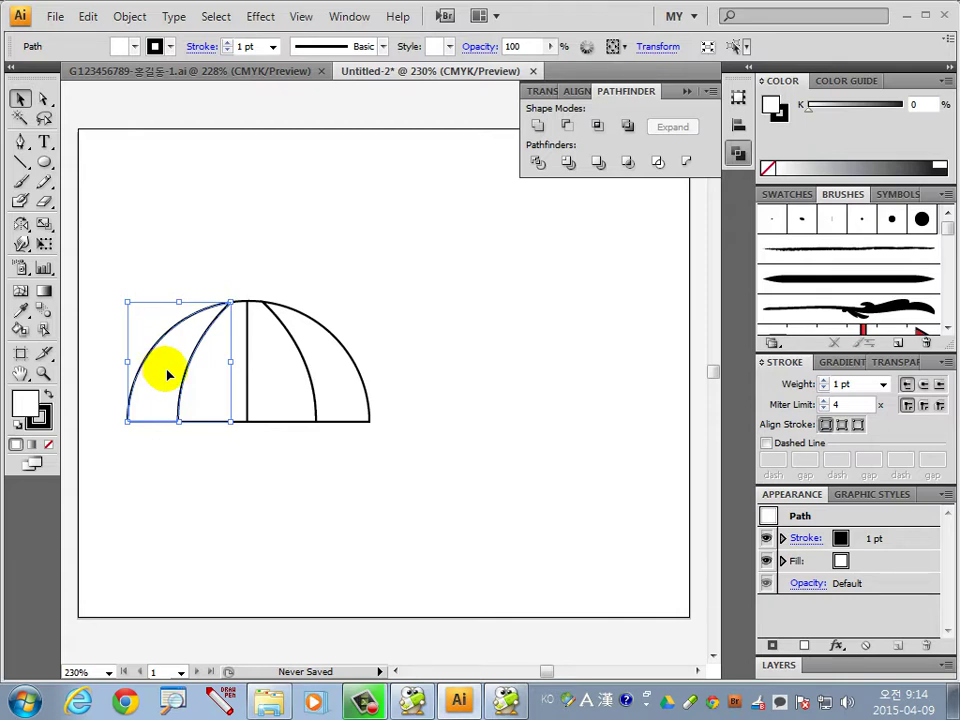
Step: Fill the leftmost dome panel with CMYK pink C0 M80 Y20 K0
left_click(947, 81)
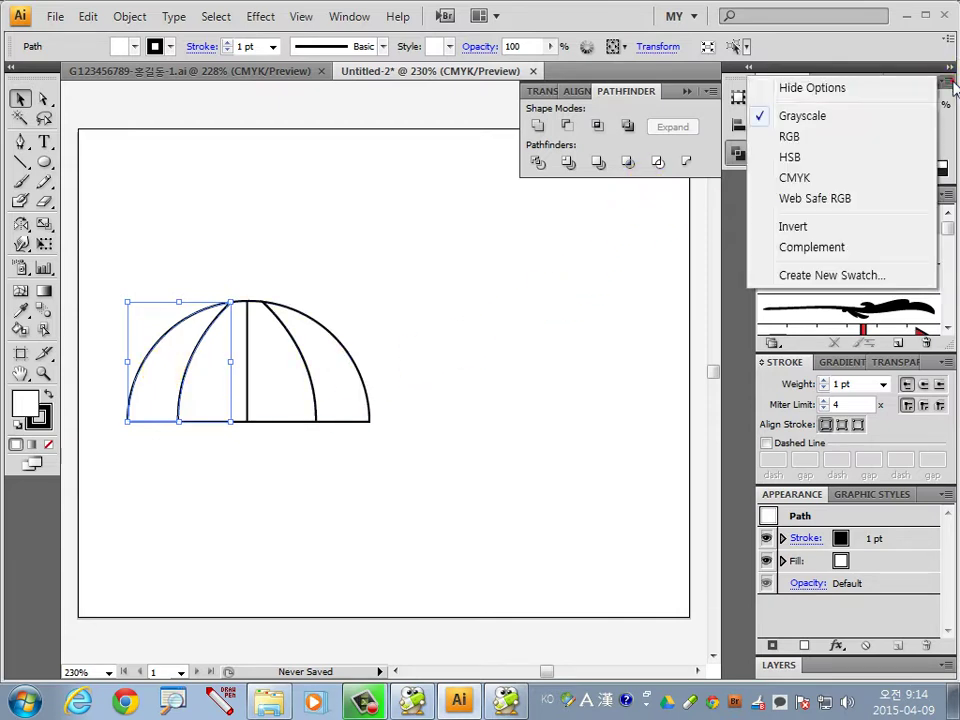
left_click(794, 177)
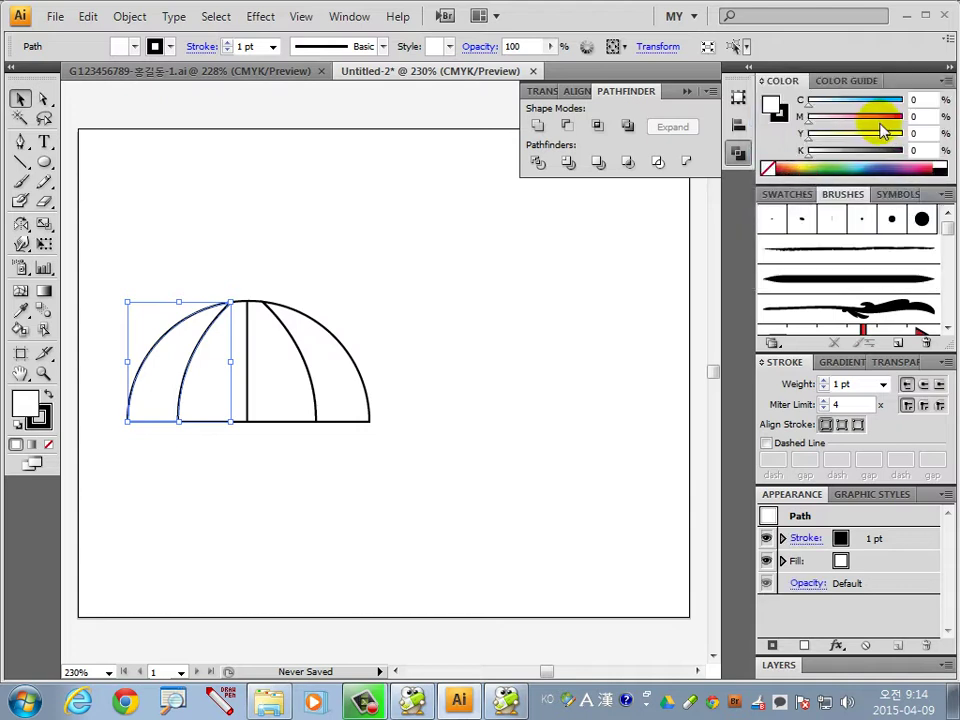
left_click(913, 116)
type("0")
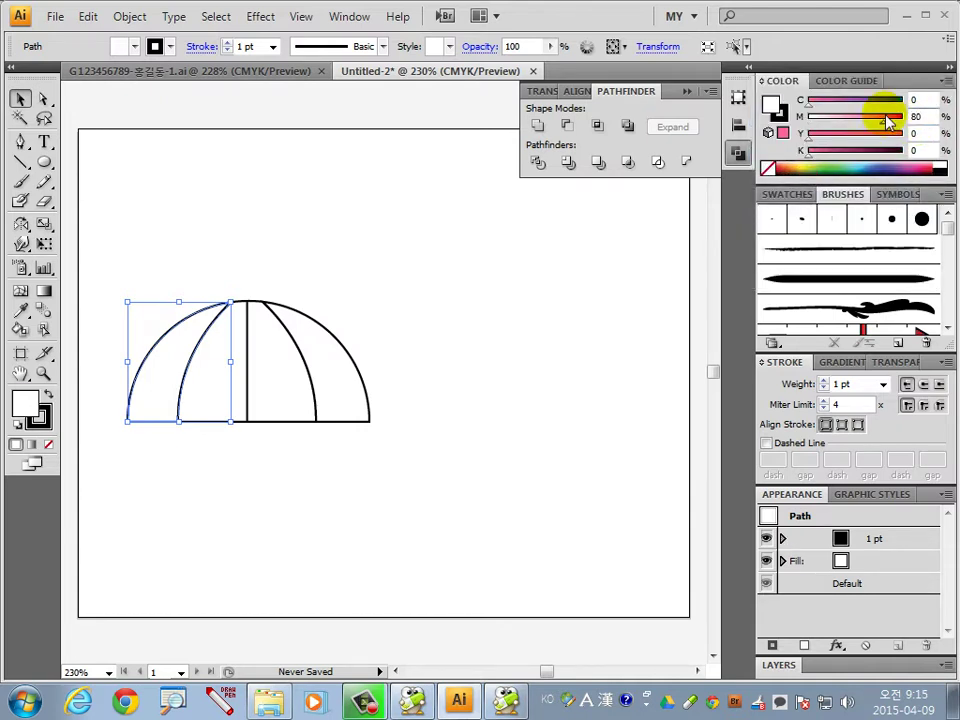
key("Return")
left_click(917, 133)
type("20")
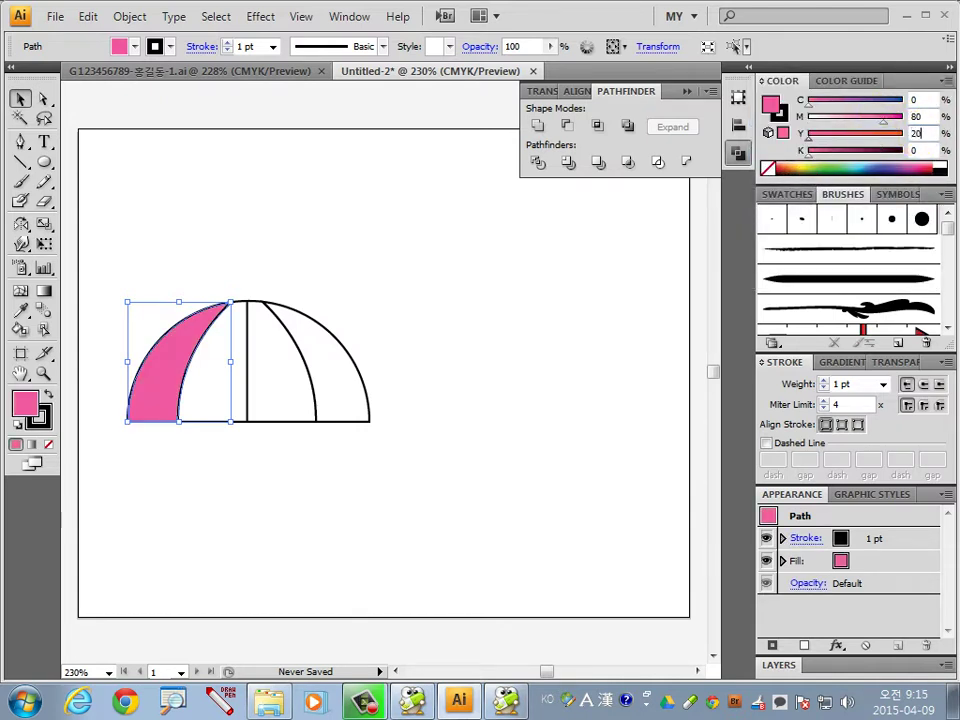
left_click(318, 535)
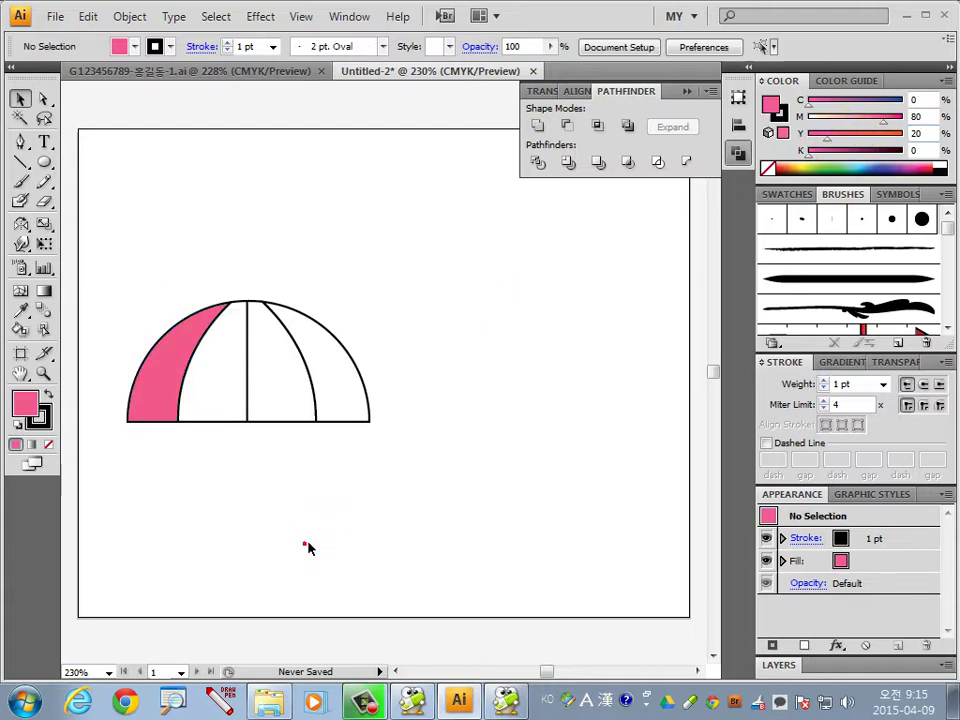
left_click(270, 72)
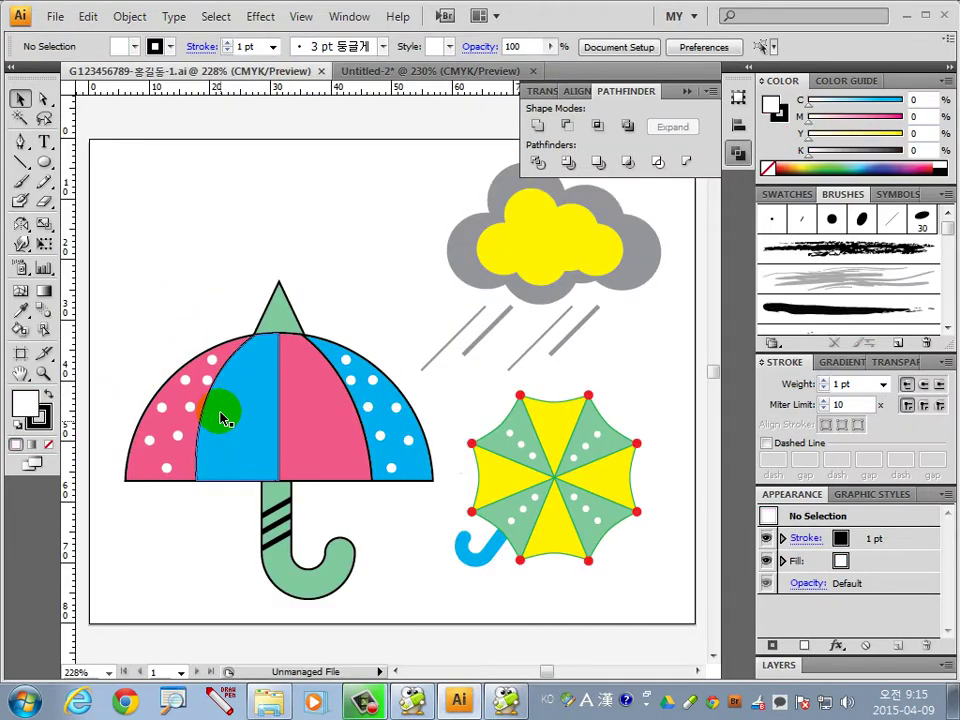
left_click(430, 71)
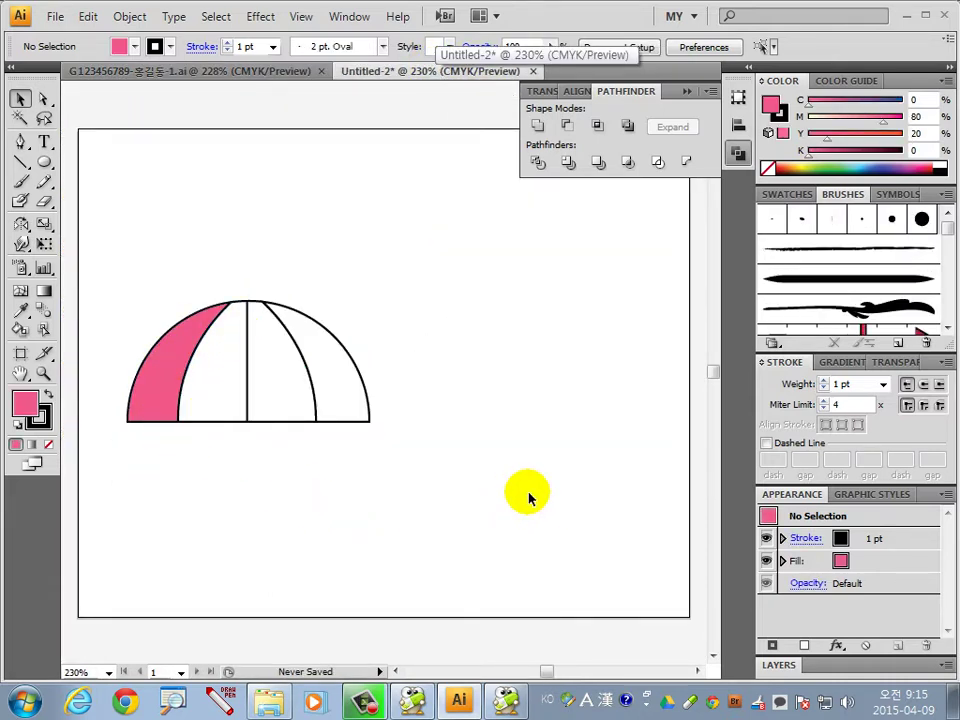
Step: Open the Basic Graphics_Dots swatch library and drag a dot pattern tile onto the artboard
left_click(776, 196)
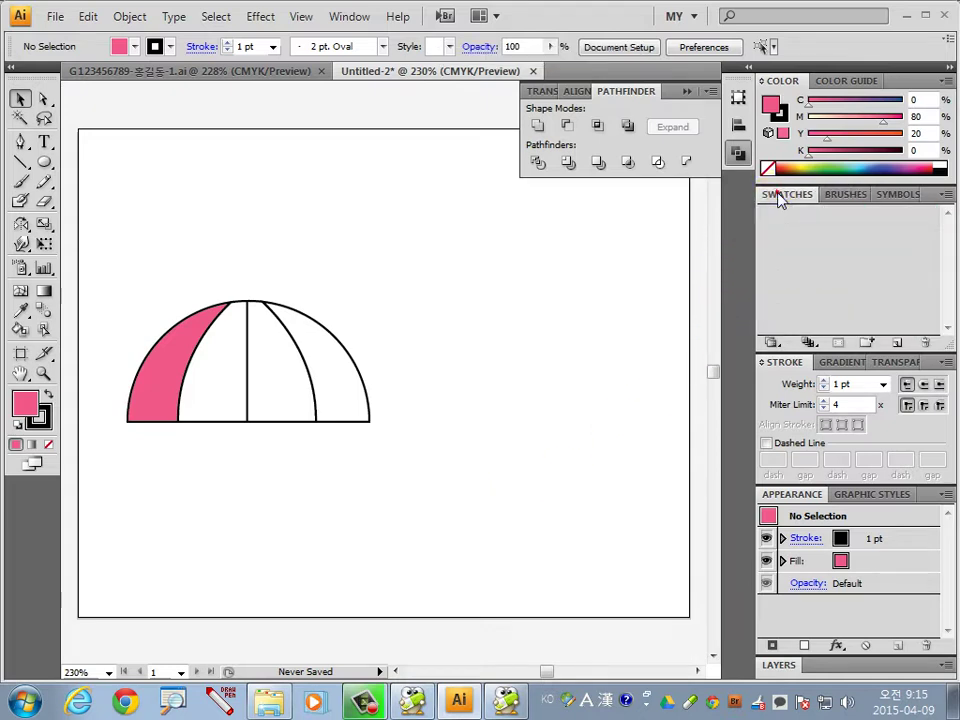
left_click(774, 343)
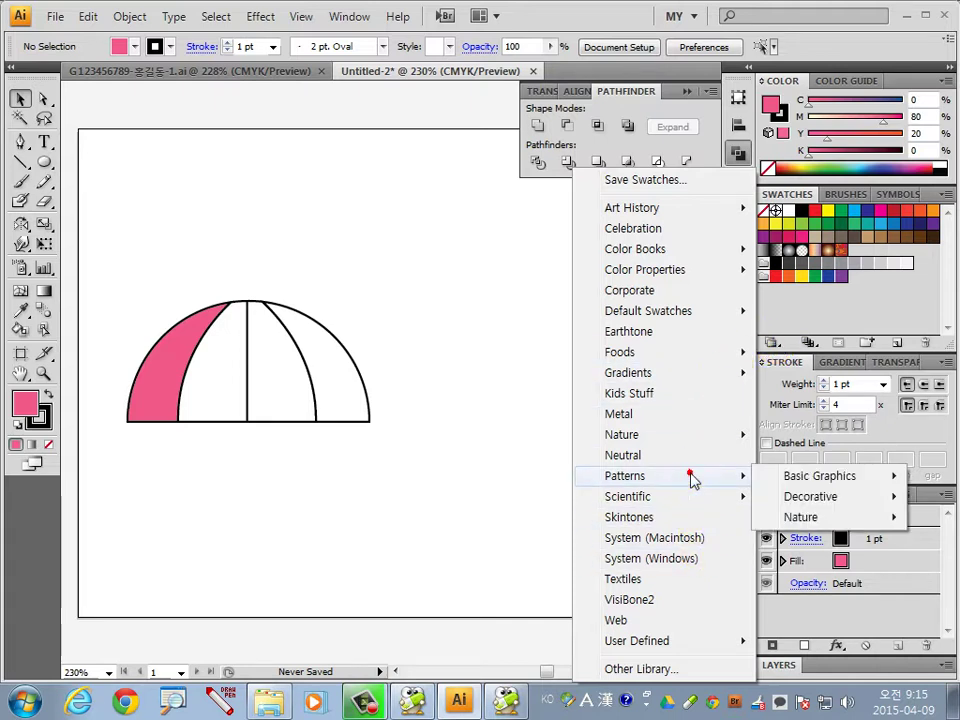
mouse_move(660, 476)
mouse_move(819, 476)
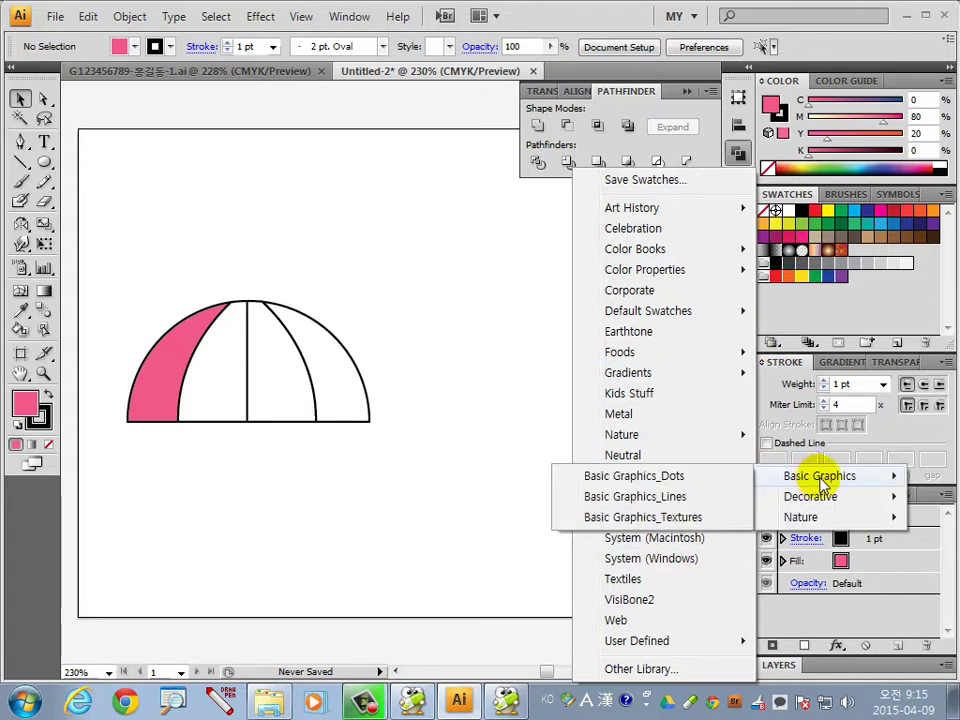
left_click(666, 480)
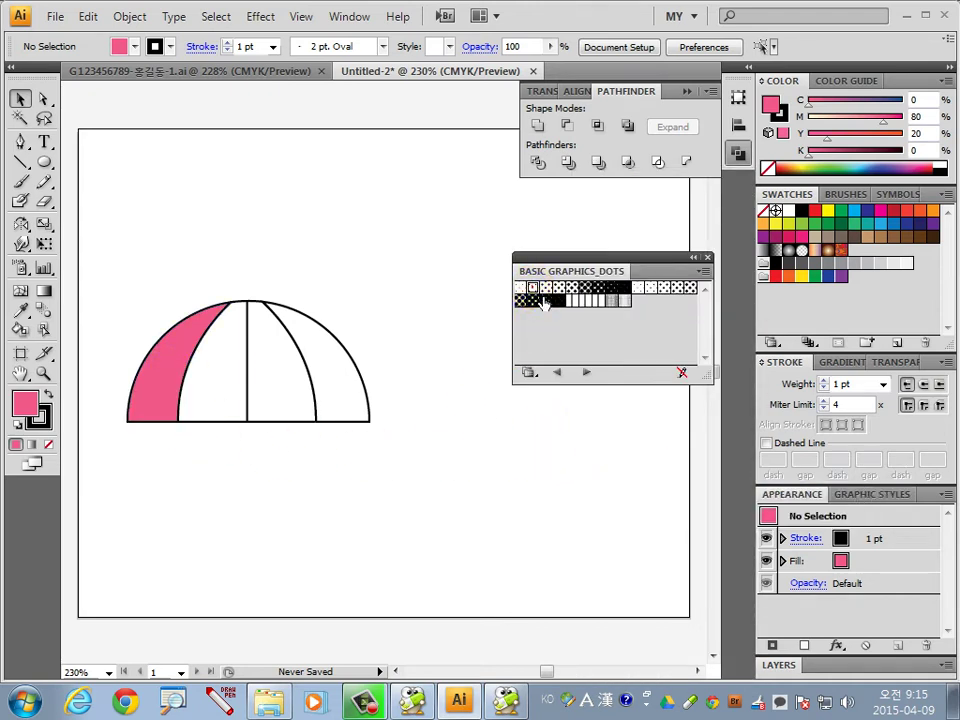
left_click_drag(543, 303, 454, 437)
left_click(566, 476)
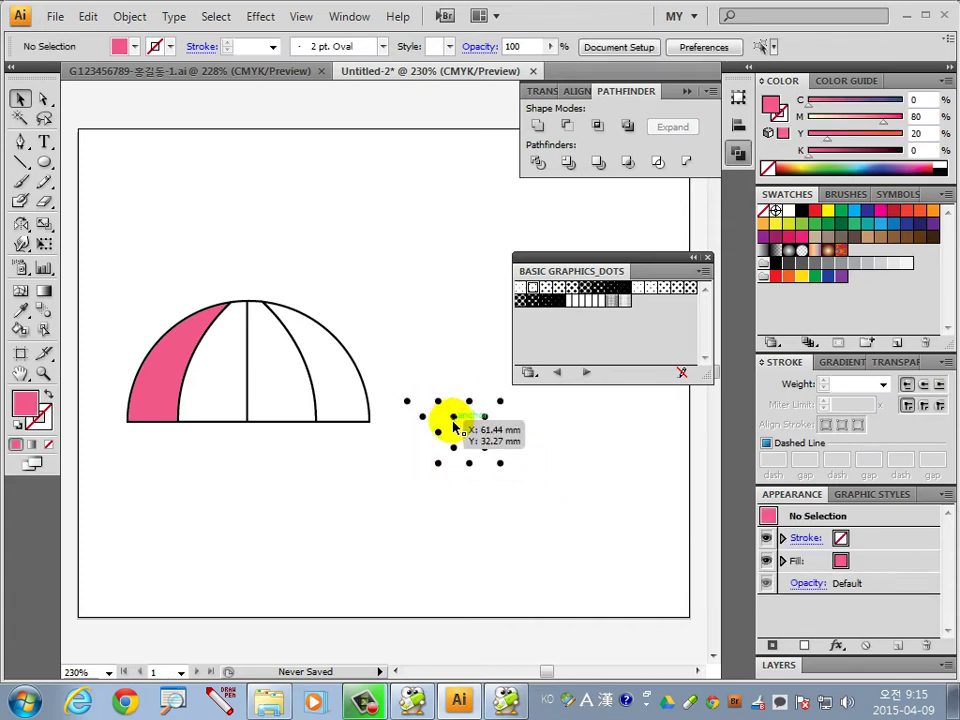
Step: Try another dot tile, then delete the unwanted dot pattern groups from the artboard
left_click_drag(453, 428, 453, 430)
left_click(545, 287)
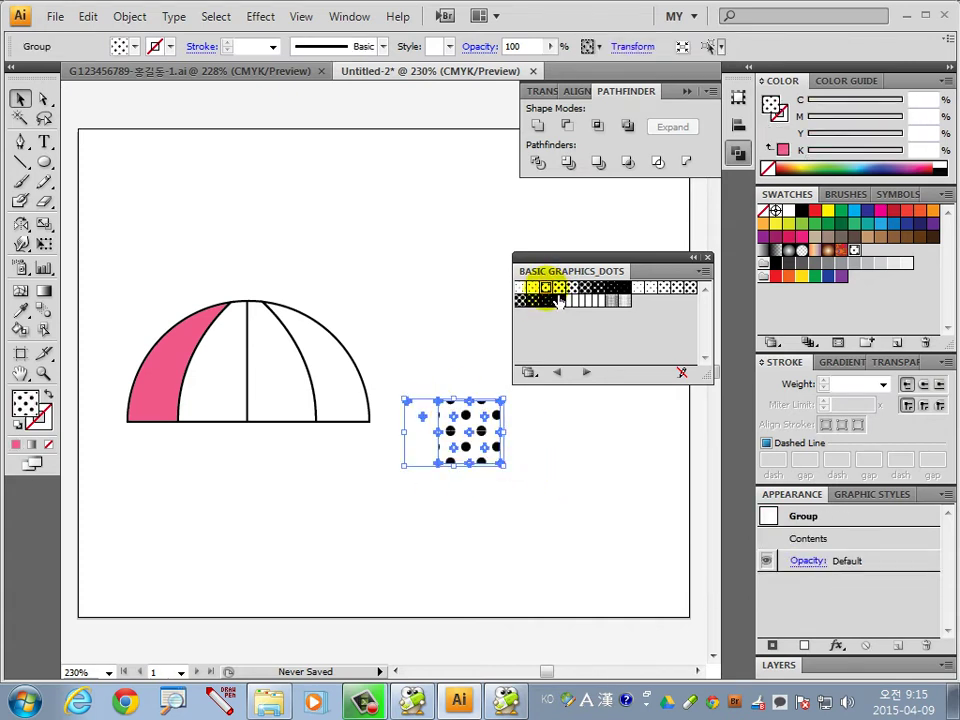
left_click(523, 476)
mouse_move(527, 482)
left_mouse_down()
mouse_move(500, 460)
mouse_move(531, 452)
left_mouse_up()
key("Delete")
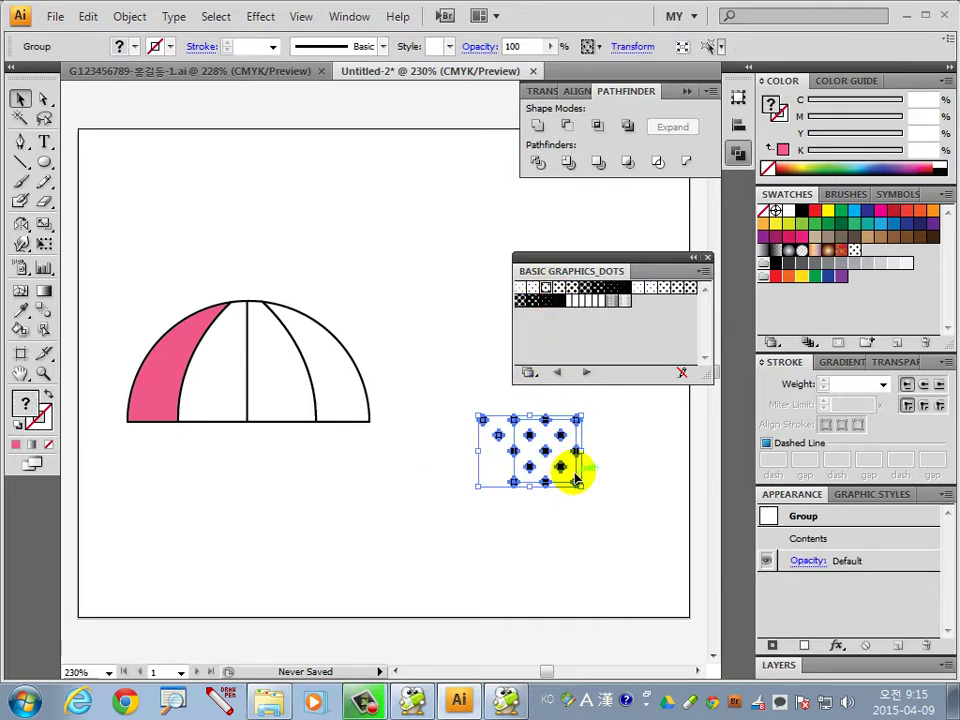
left_click(629, 520)
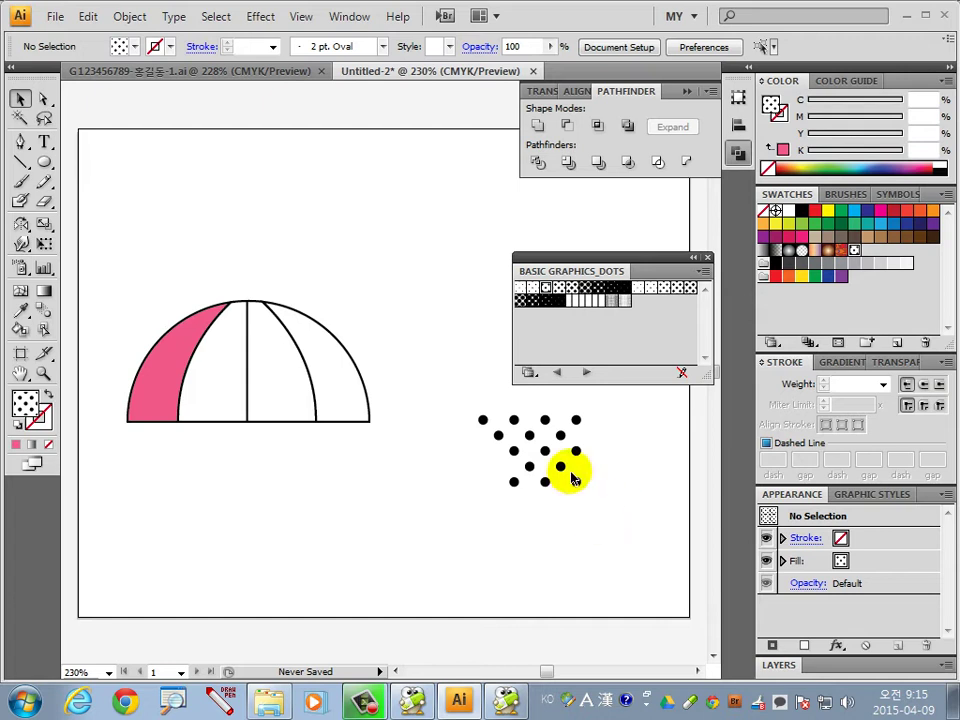
left_click(563, 478)
key("Delete")
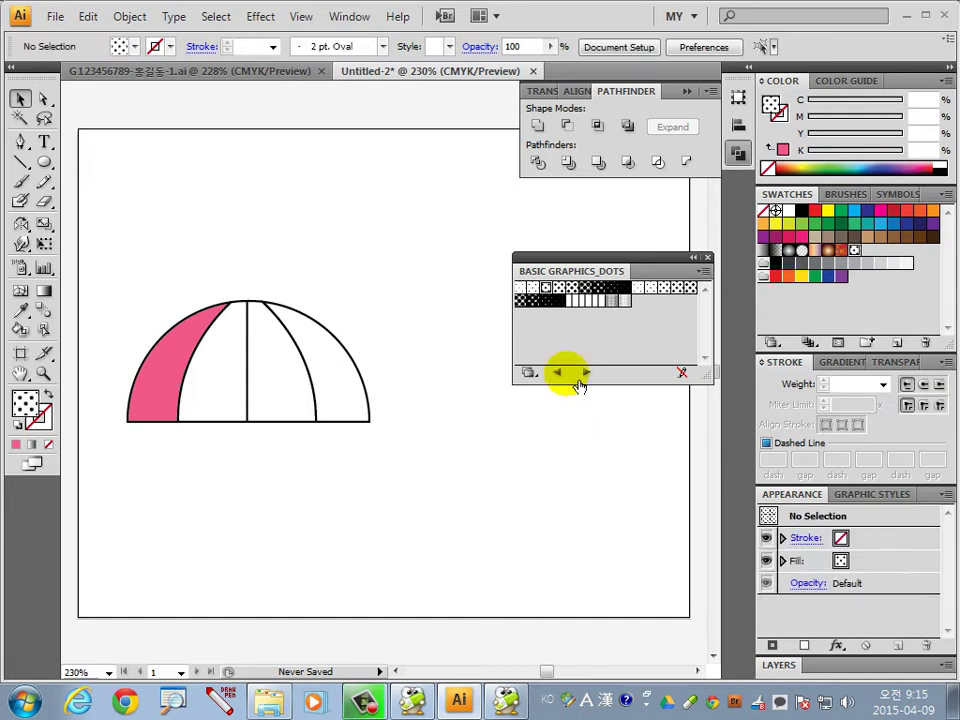
Step: Place the polka-dot swatch tile right of the umbrella and zoom in on it
left_click(532, 288)
left_click_drag(495, 438, 493, 445)
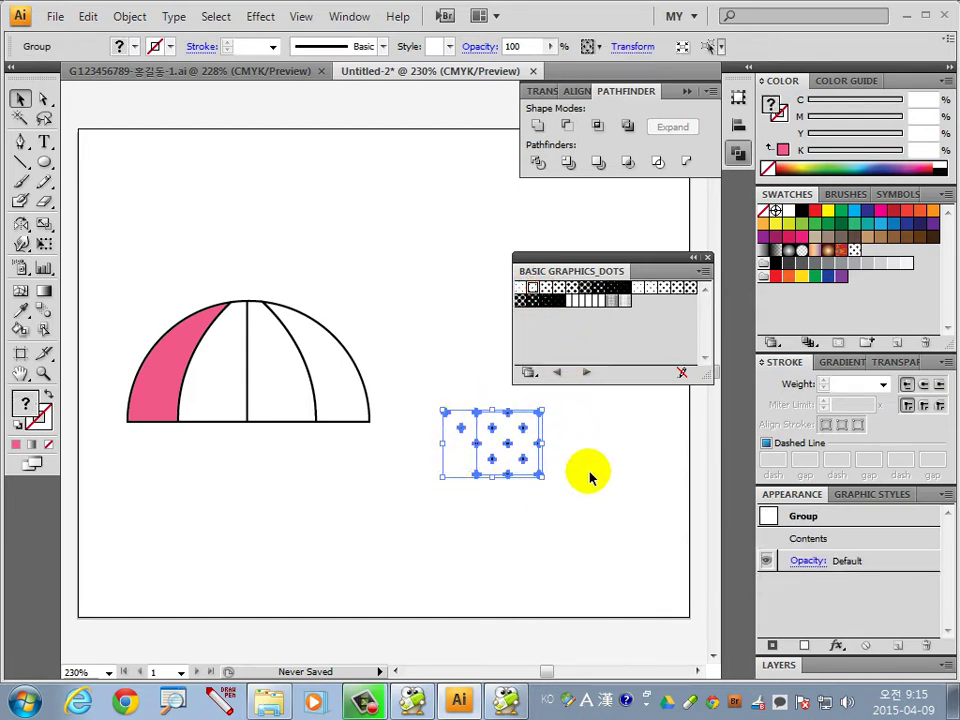
left_click(568, 514)
left_click(505, 441)
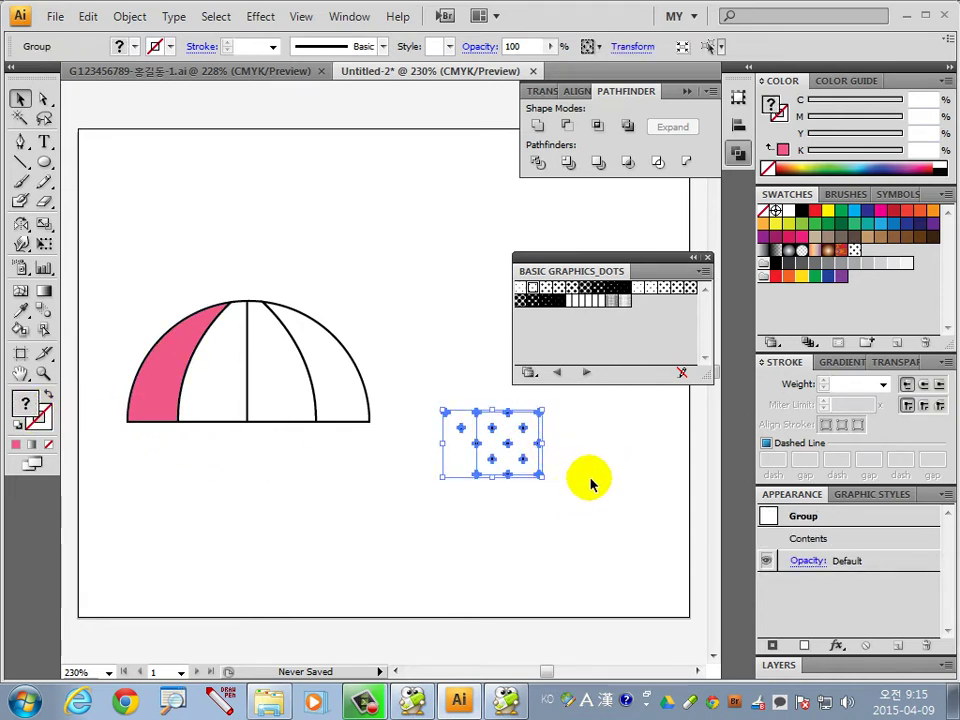
left_click(583, 476)
left_click_drag(431, 386, 543, 478)
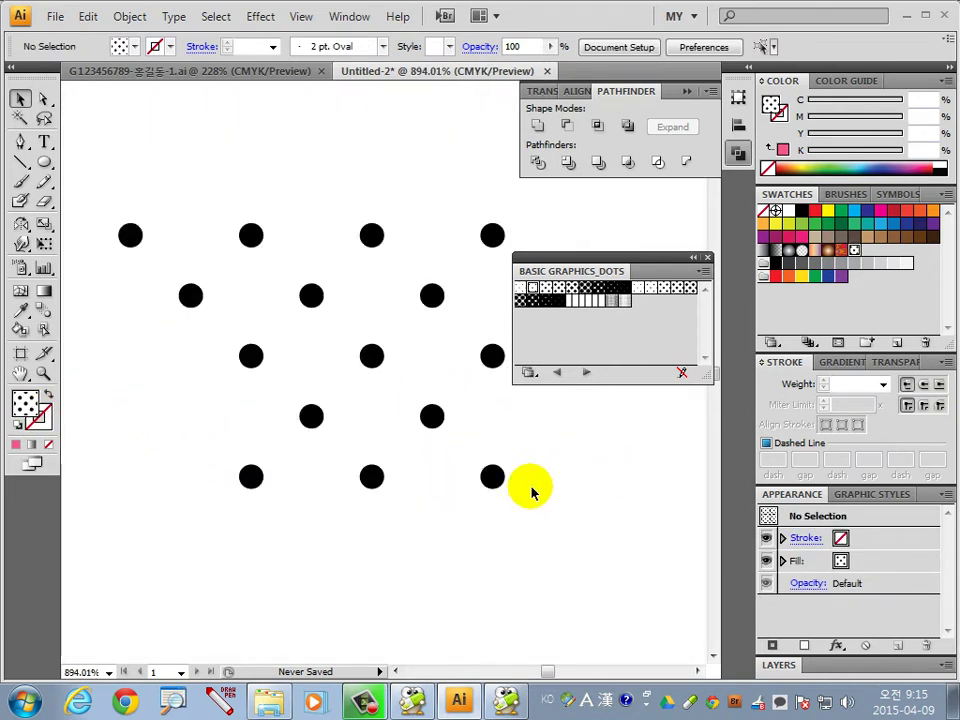
Step: Select the dot tile and close the Basic Graphics_Dots library panel
left_click(430, 418)
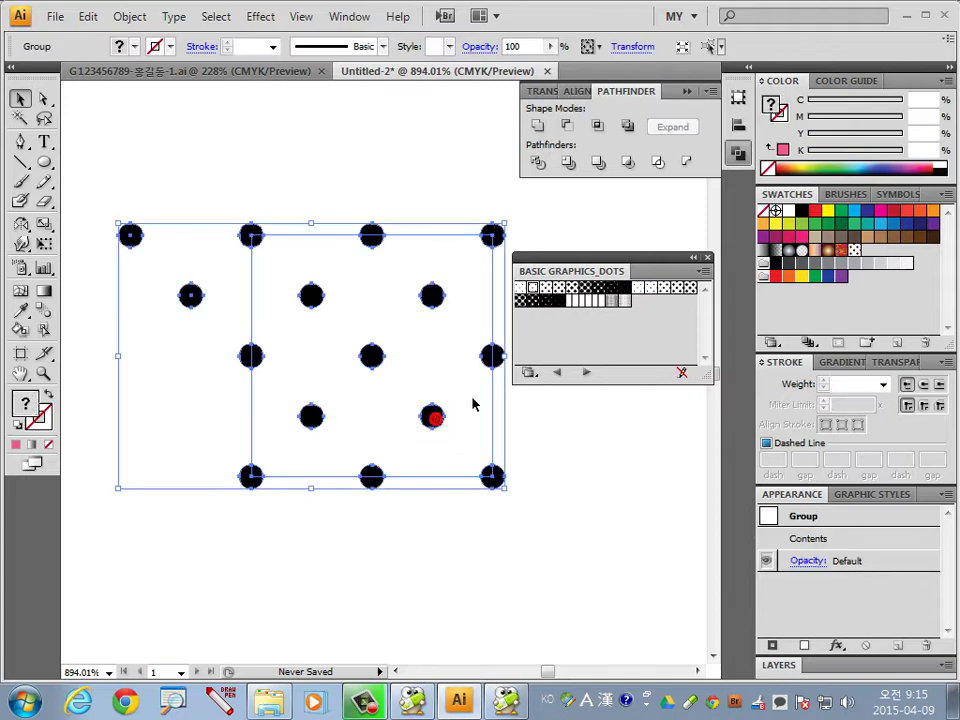
left_click(707, 257)
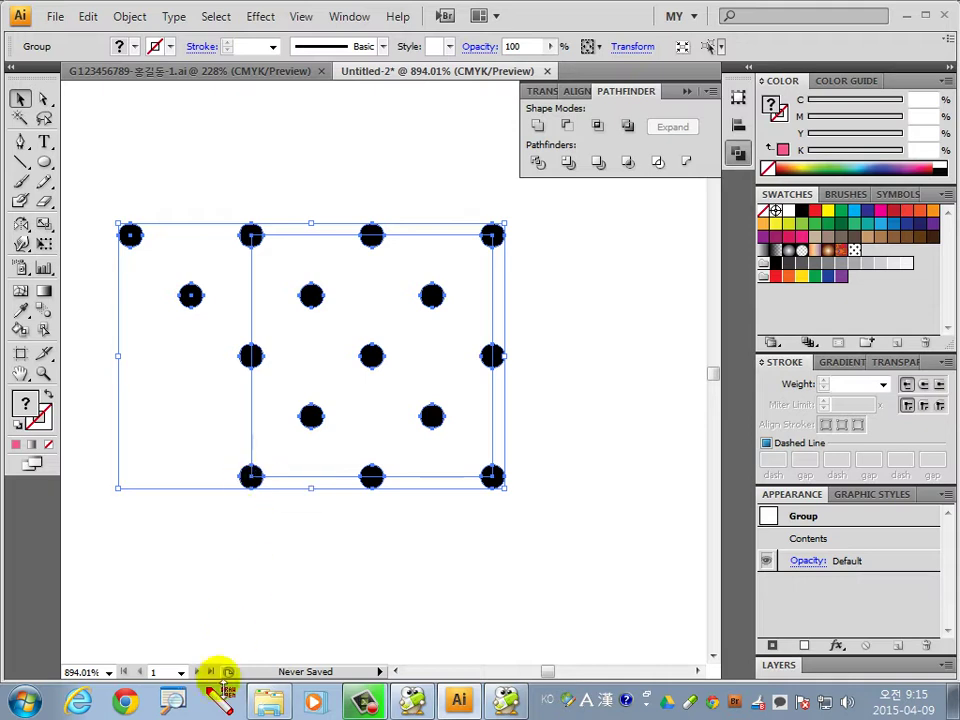
left_click(251, 237)
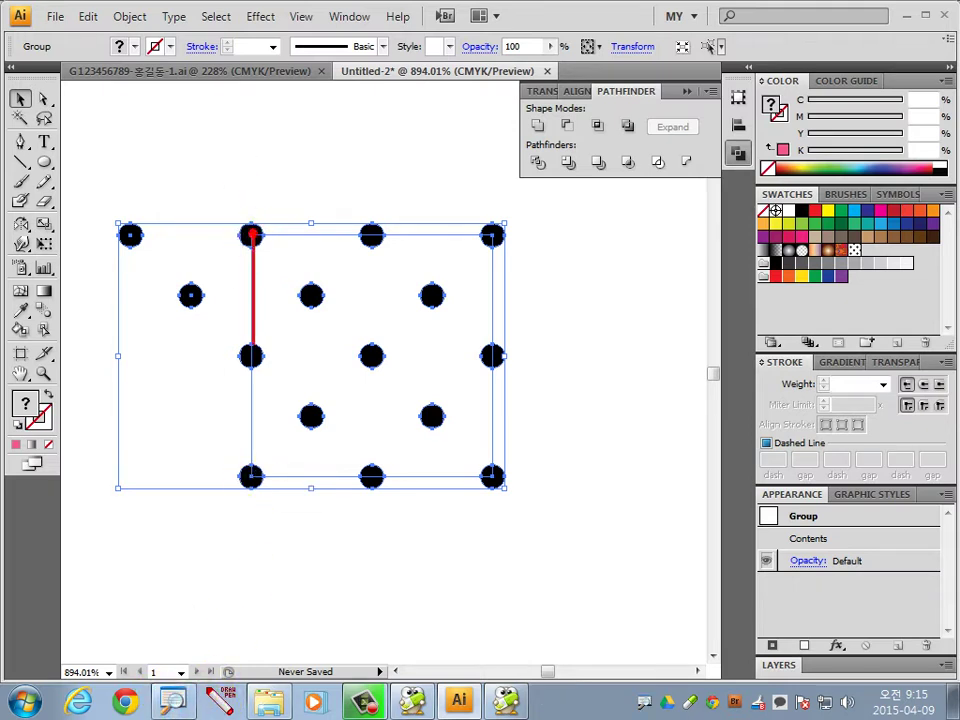
mouse_move(252, 342)
left_mouse_down()
mouse_move(249, 476)
mouse_move(491, 480)
mouse_move(491, 257)
mouse_move(460, 236)
mouse_move(253, 236)
left_mouse_up()
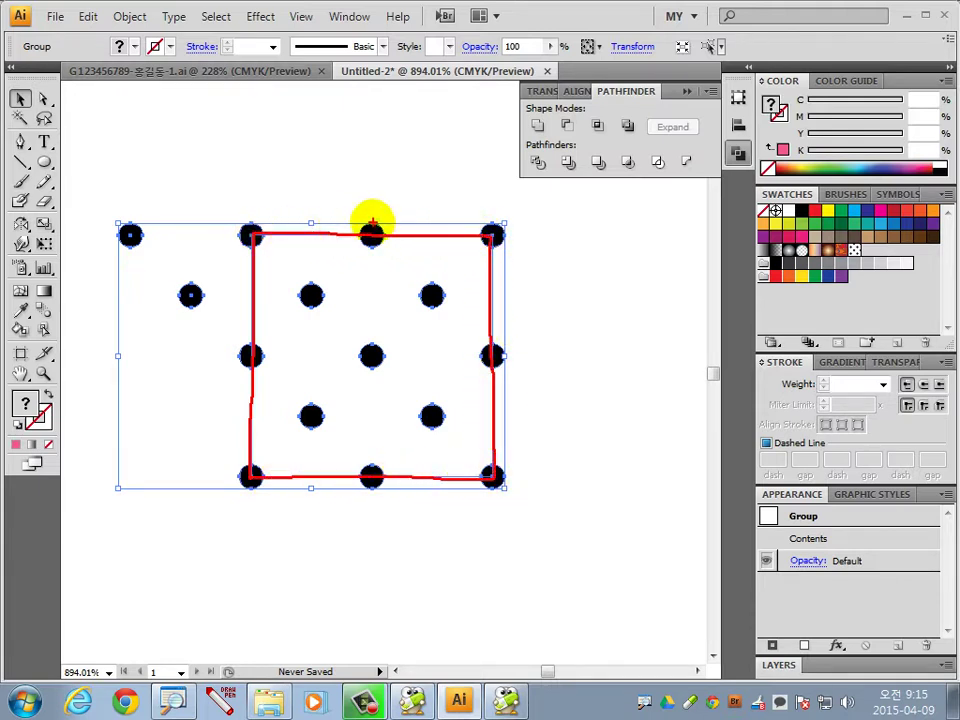
key("Escape")
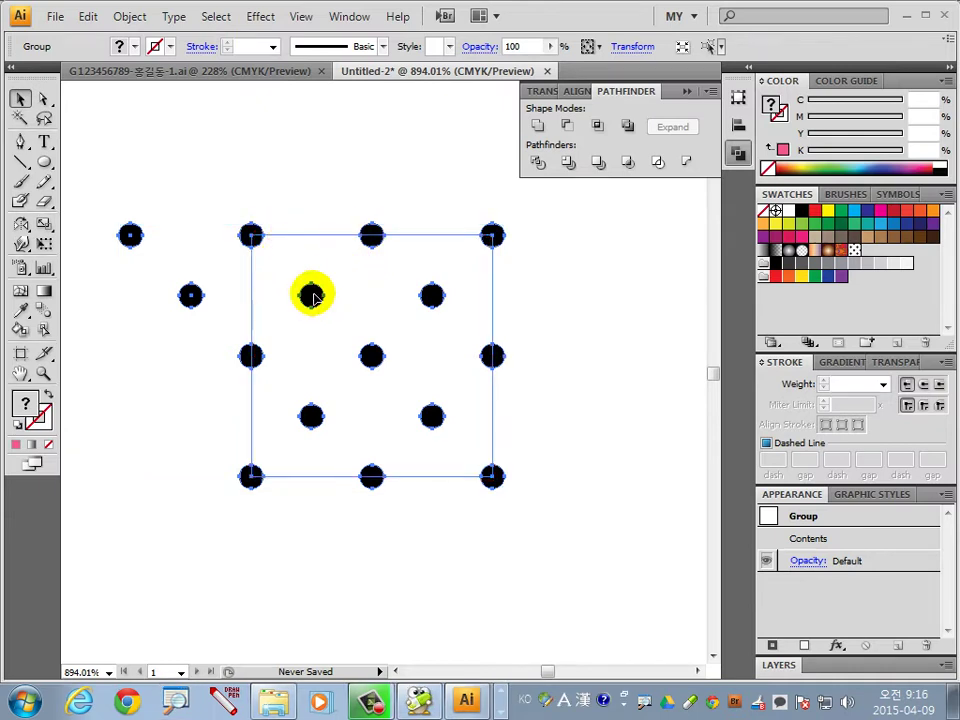
Step: In isolation mode, select the dots without the background rectangle and fill them white
double_click(312, 296)
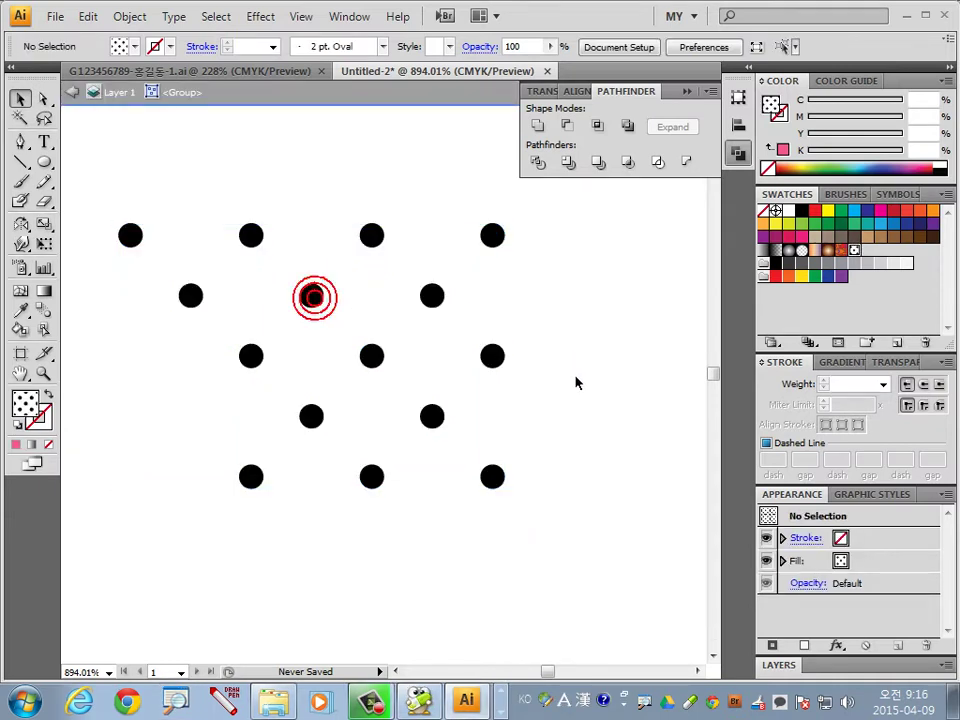
left_click(490, 312)
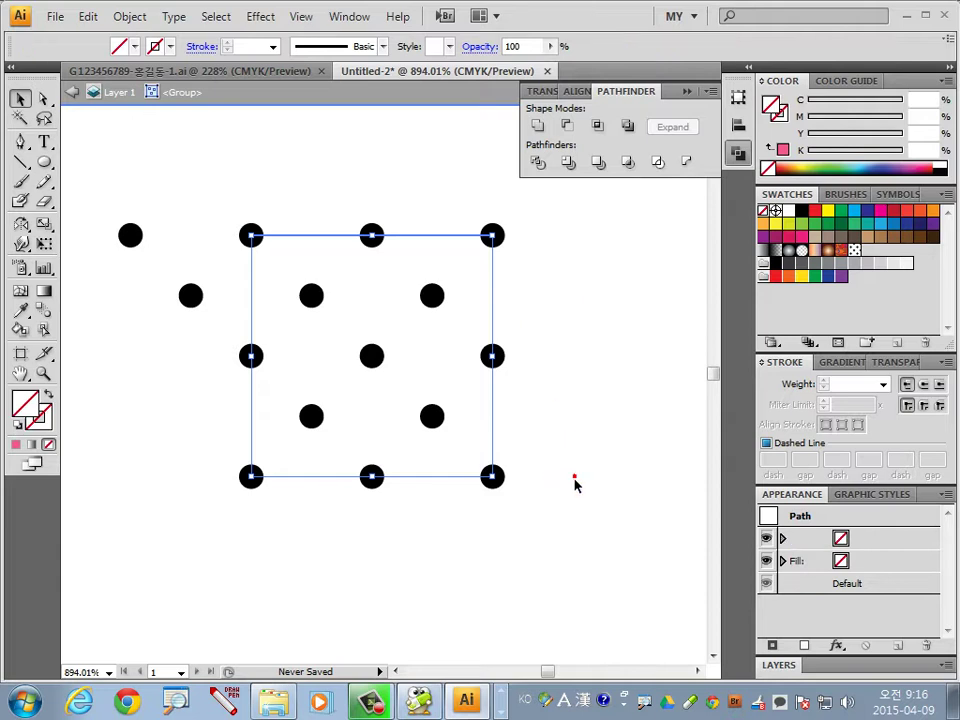
left_click_drag(553, 525, 498, 470)
left_click_drag(707, 525, 281, 189)
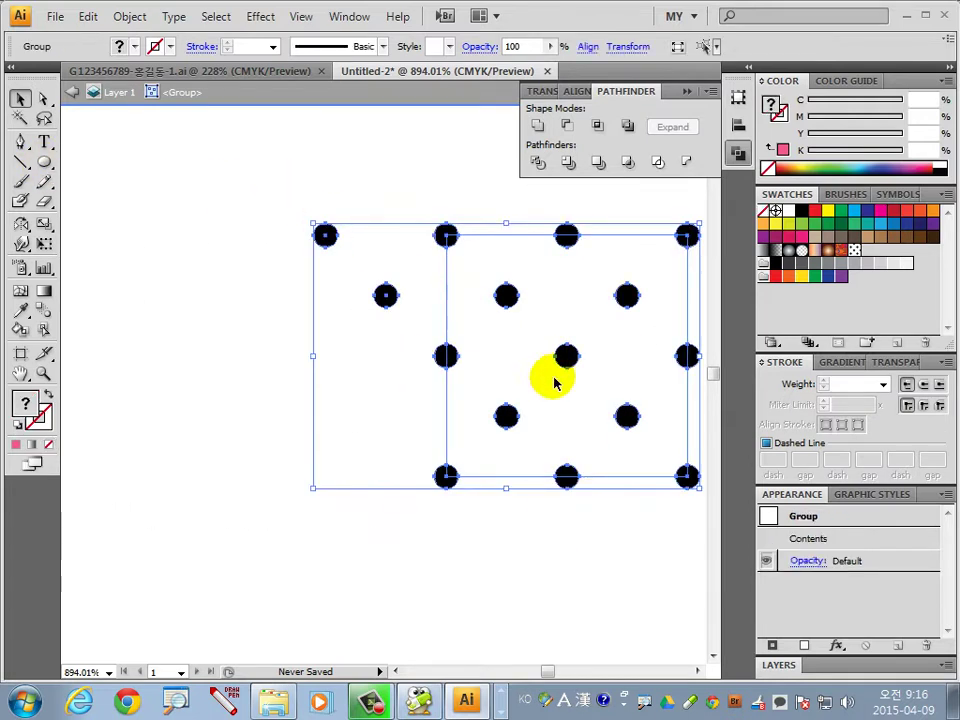
left_click_drag(553, 379, 373, 388)
left_click(500, 432)
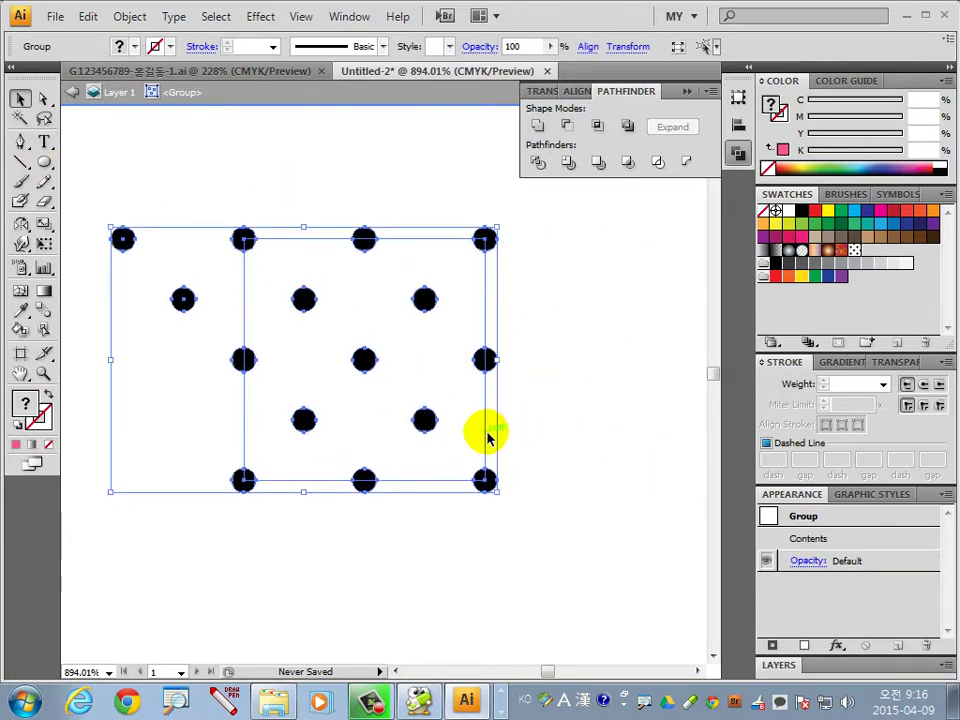
left_click(489, 437, "shift")
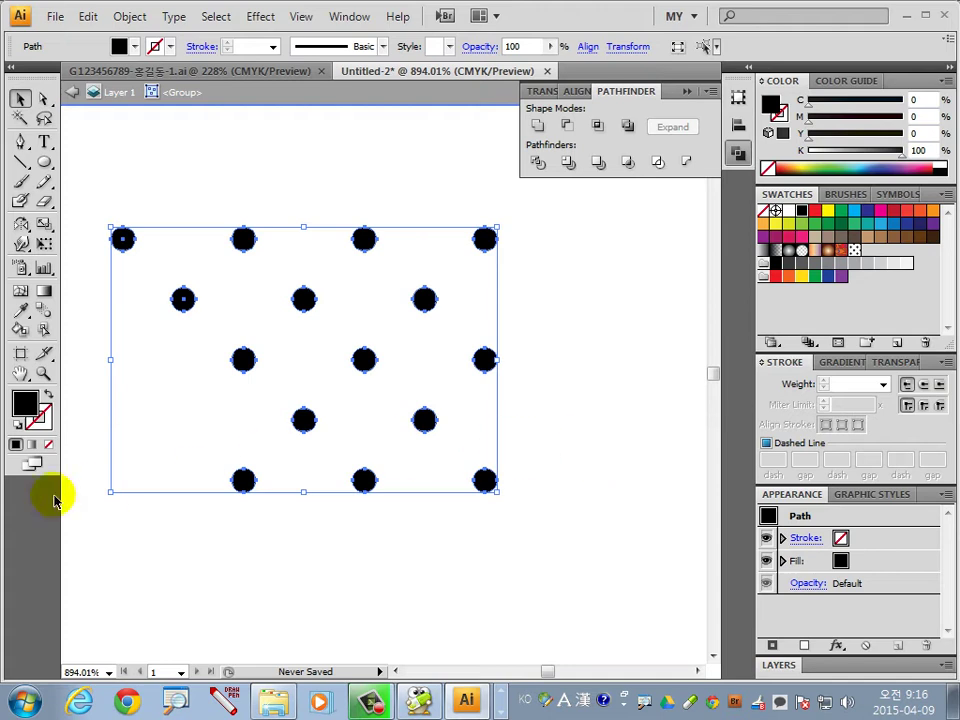
left_click(790, 212)
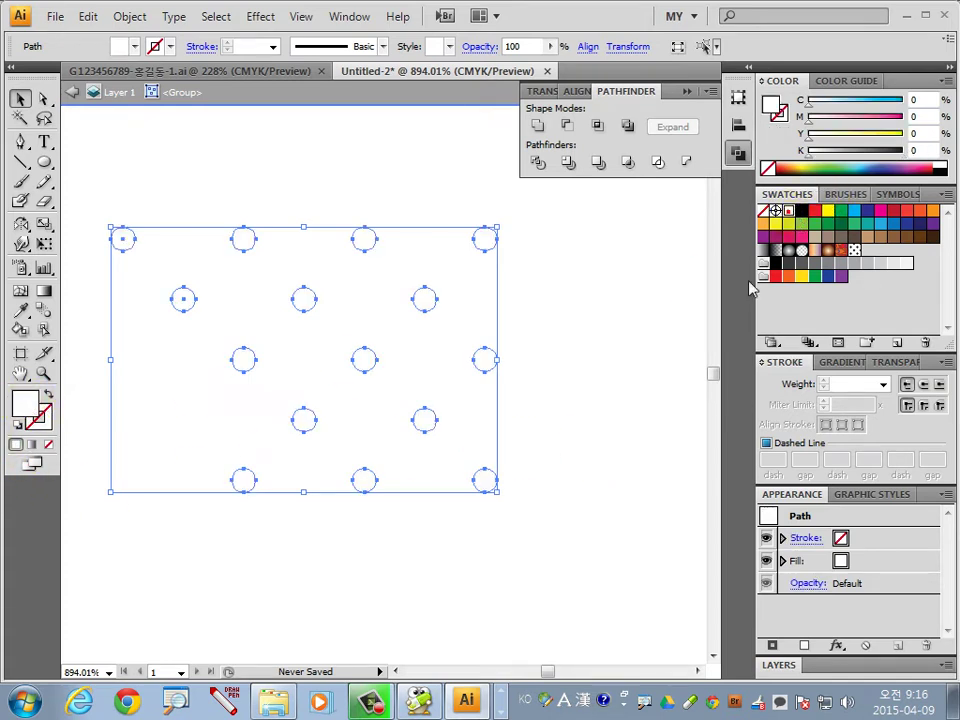
left_click(576, 492)
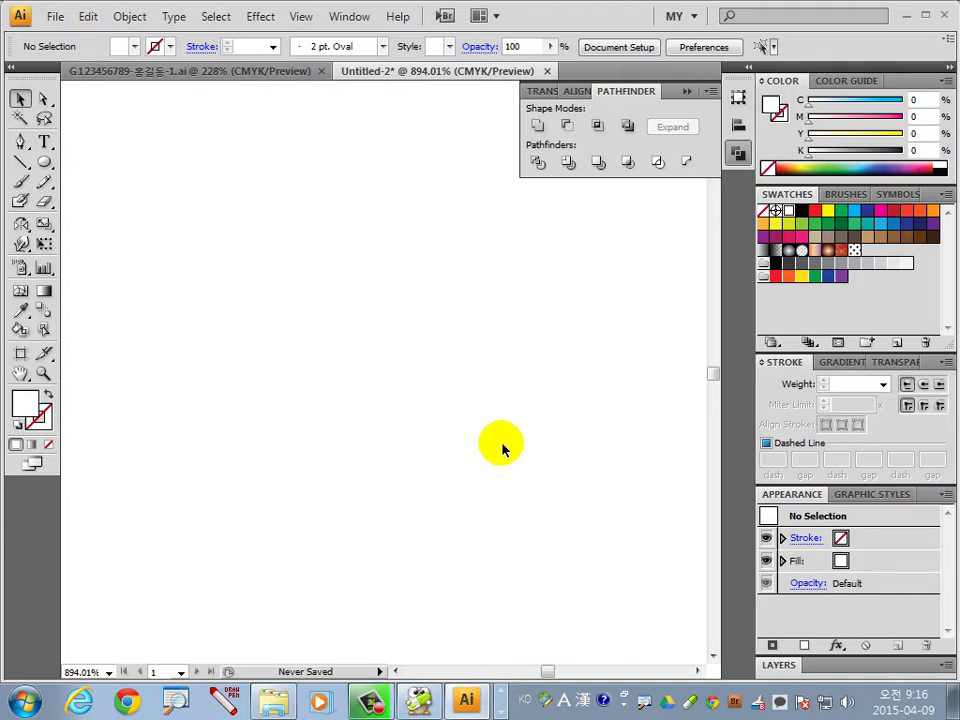
key("ctrl+y")
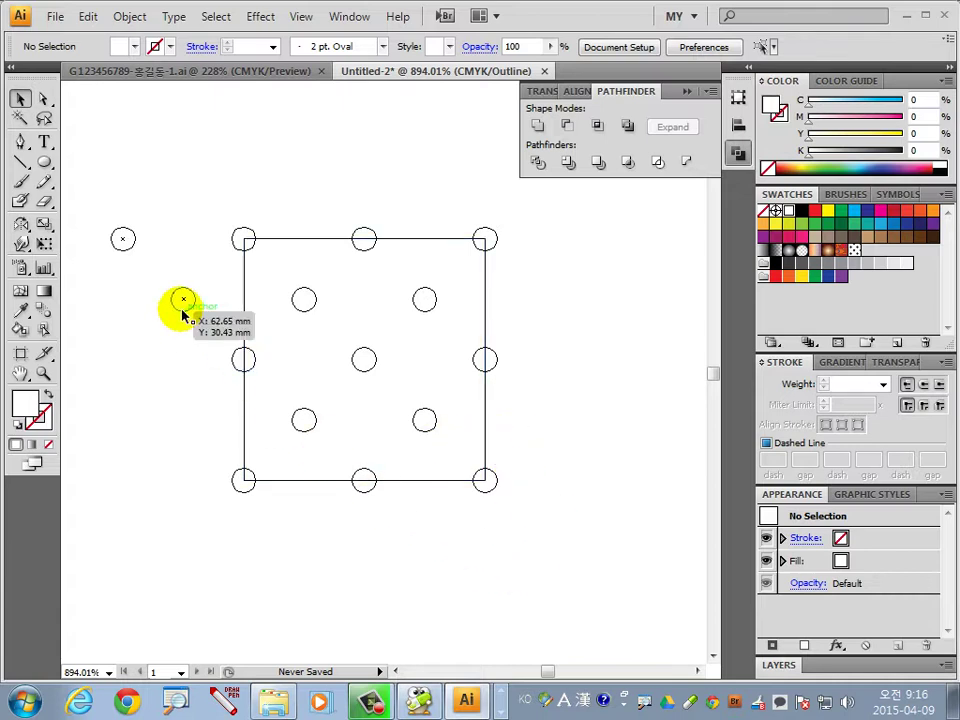
Step: Add the white polka-dot tile to the Swatches panel as a new pattern swatch
left_click(367, 368)
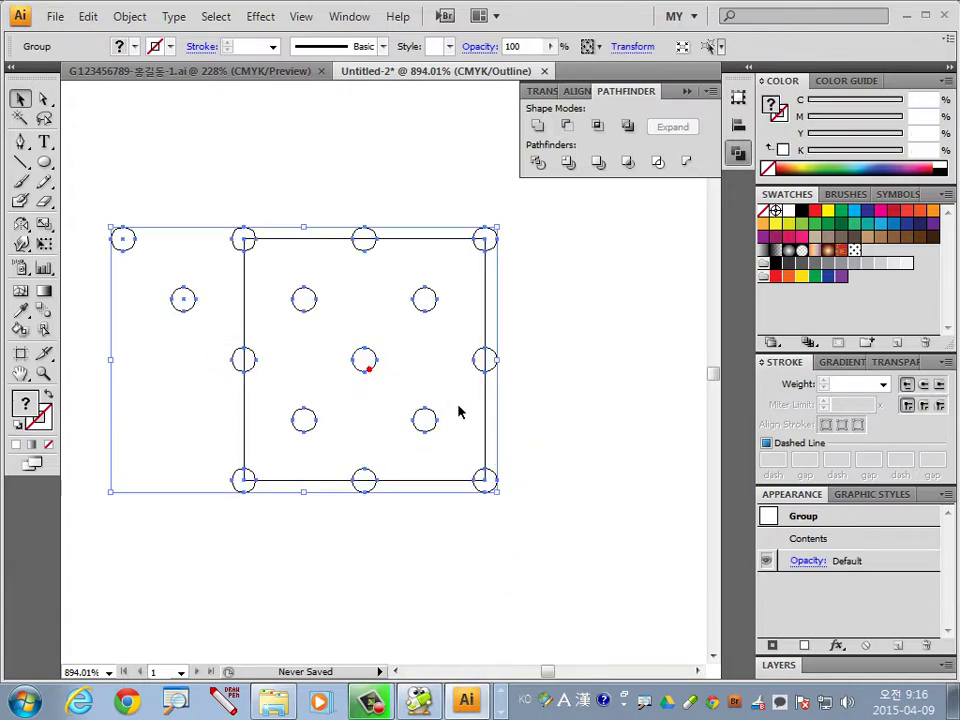
scroll(377, 373, "right", 10)
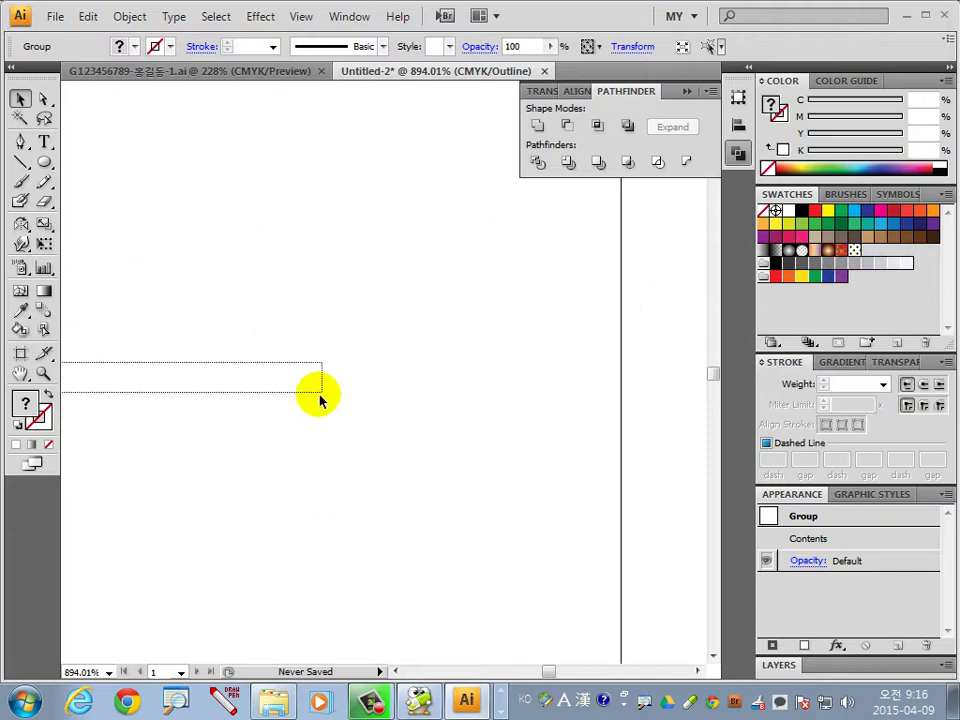
key("ctrl+0")
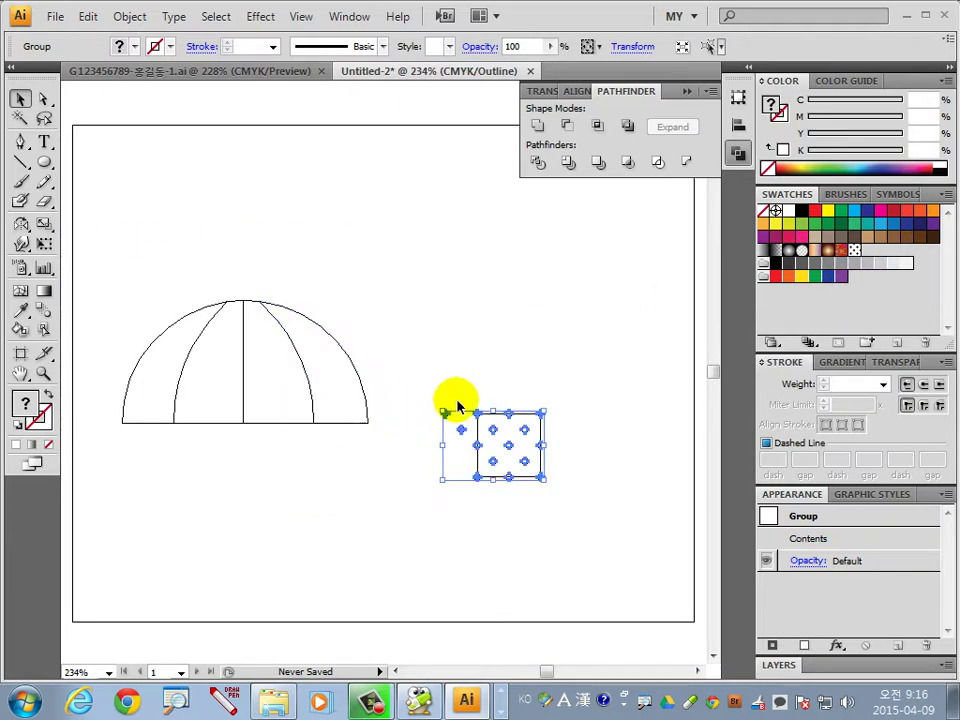
left_click_drag(472, 444, 868, 258)
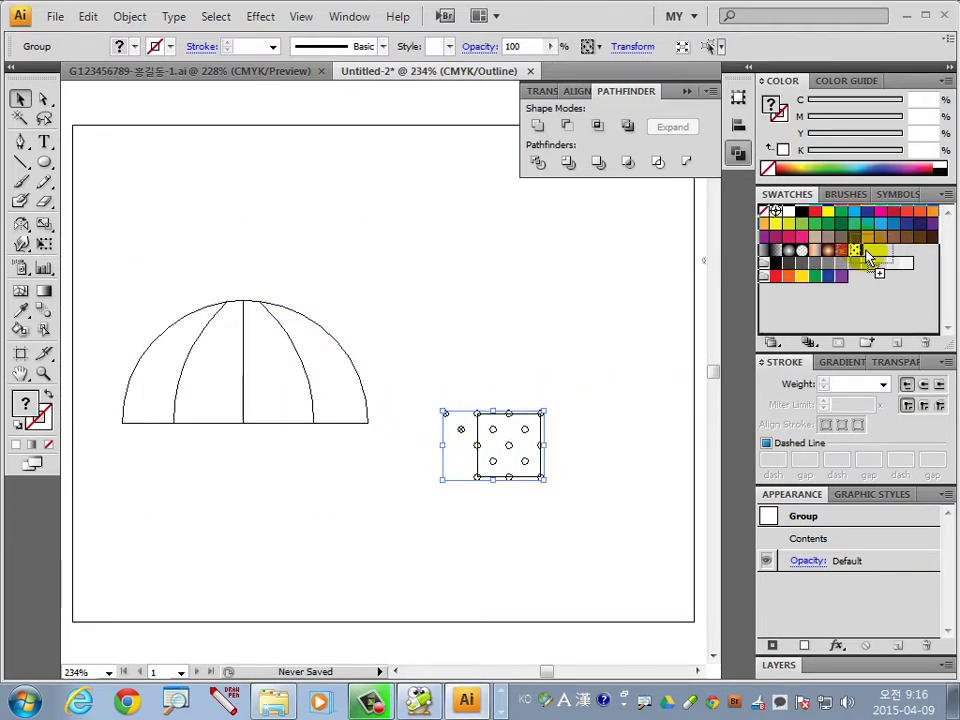
Step: Return to Preview and delete the dot tile from the artboard
left_click(590, 520)
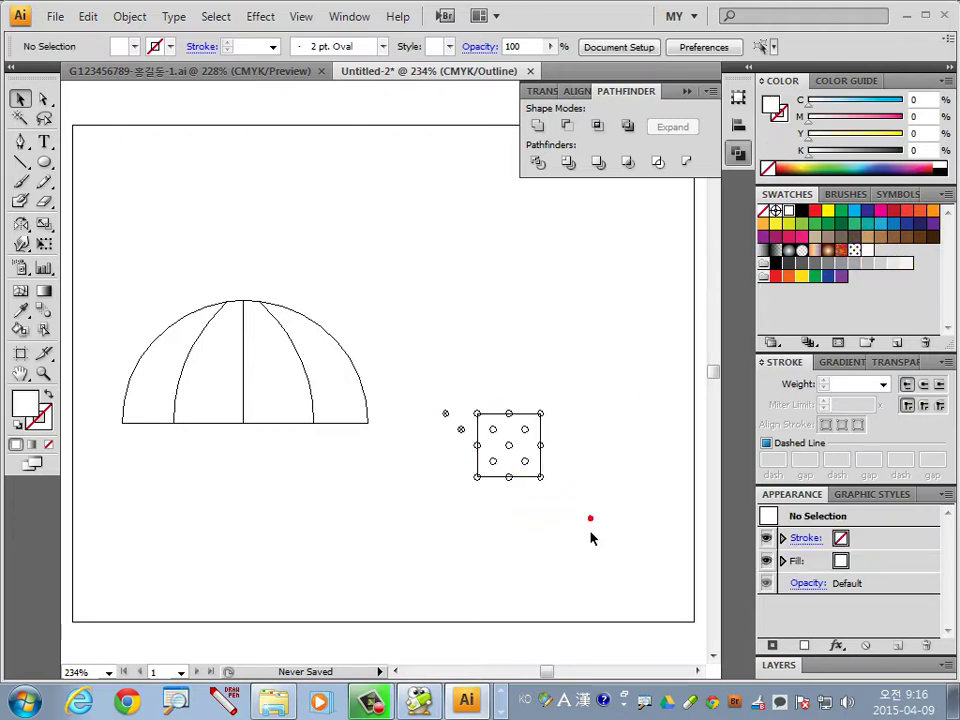
key("ctrl+y")
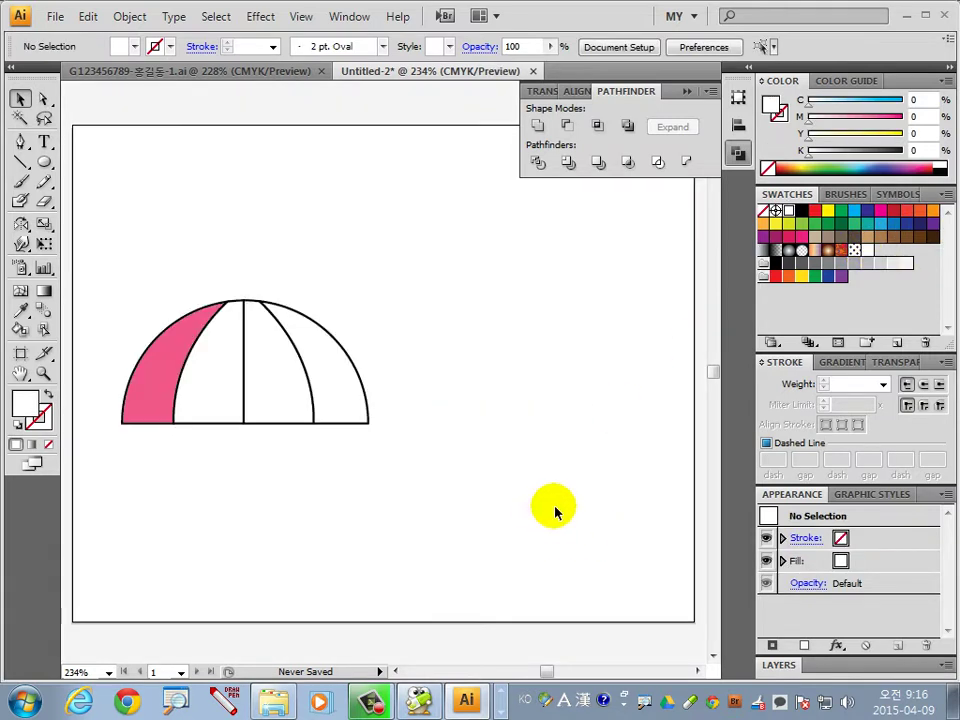
left_click_drag(572, 506, 491, 420)
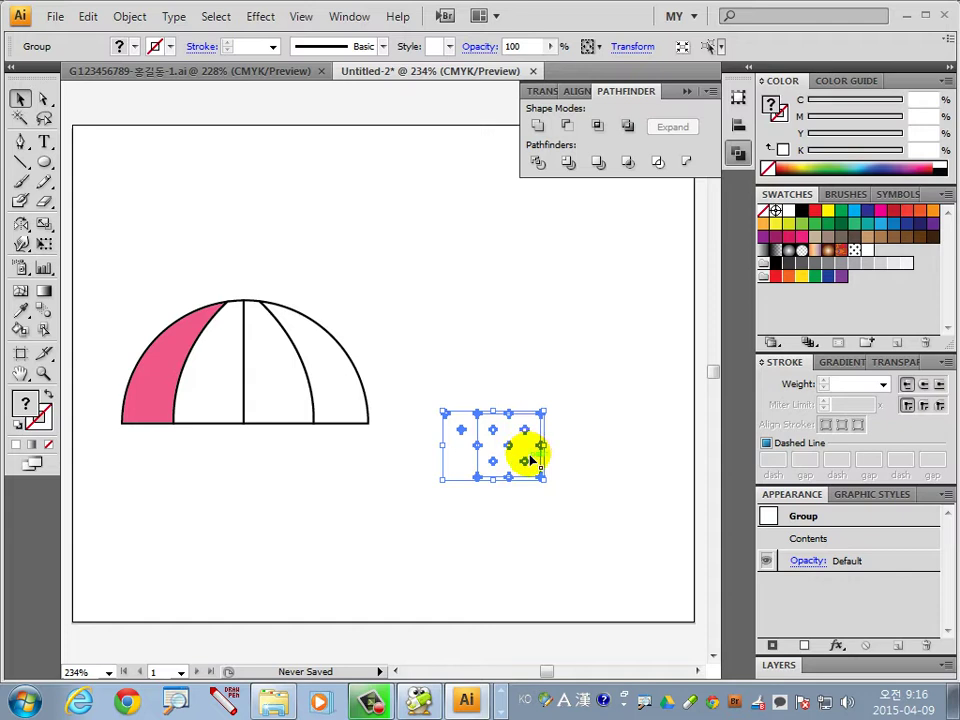
key("Delete")
Step: Paste a copy in front of the pink left wedge and fill it with the white polka-dot pattern
left_click(164, 370)
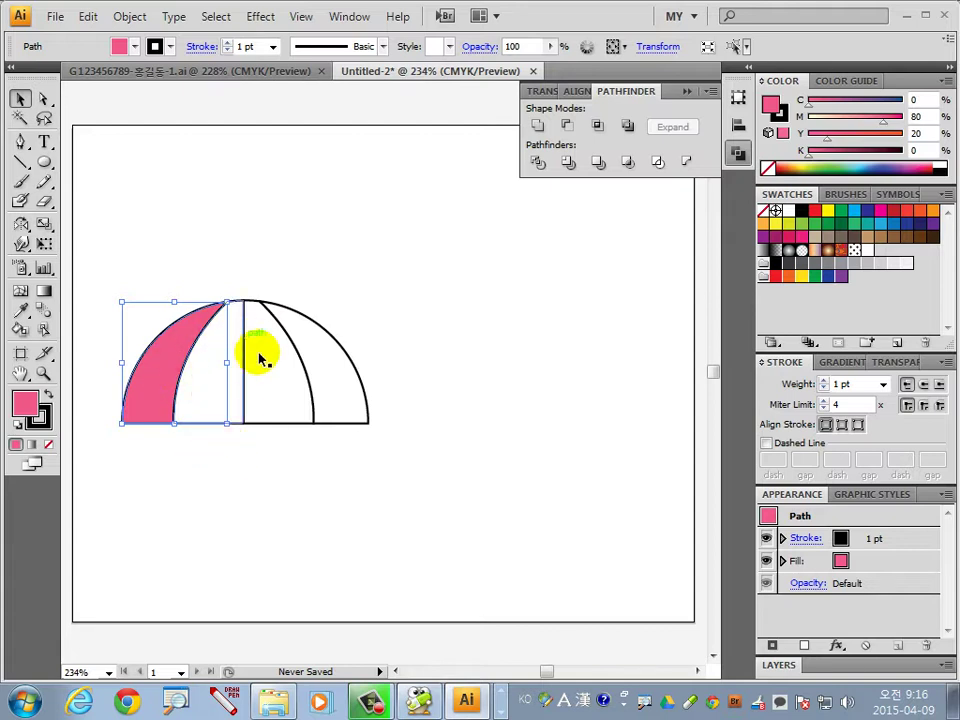
left_click(88, 16)
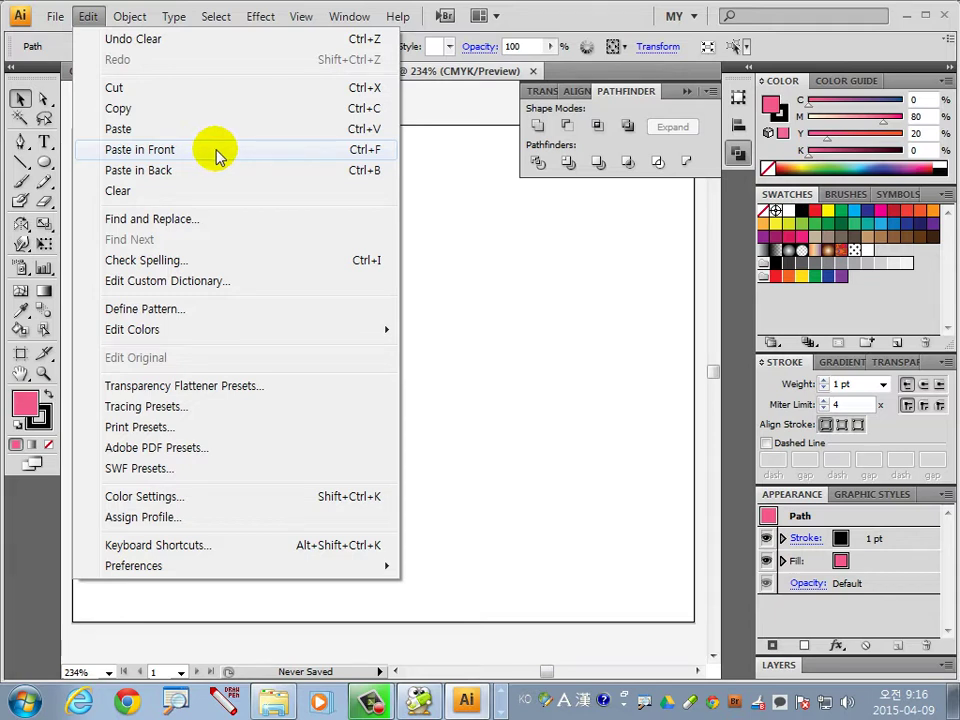
left_click(216, 155)
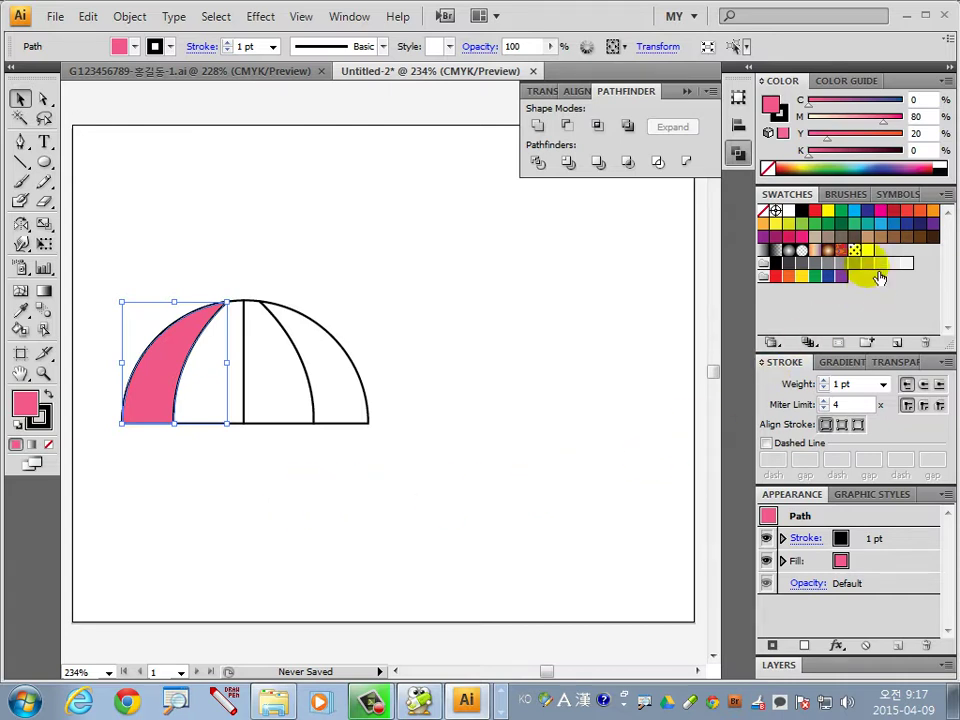
left_click(856, 251)
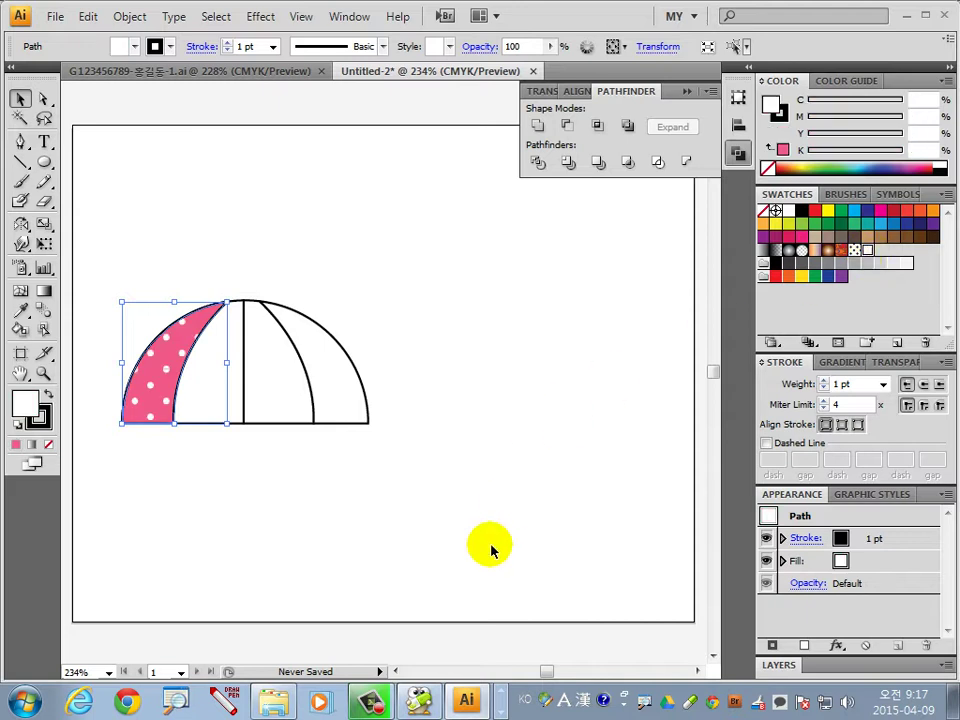
left_click(262, 498)
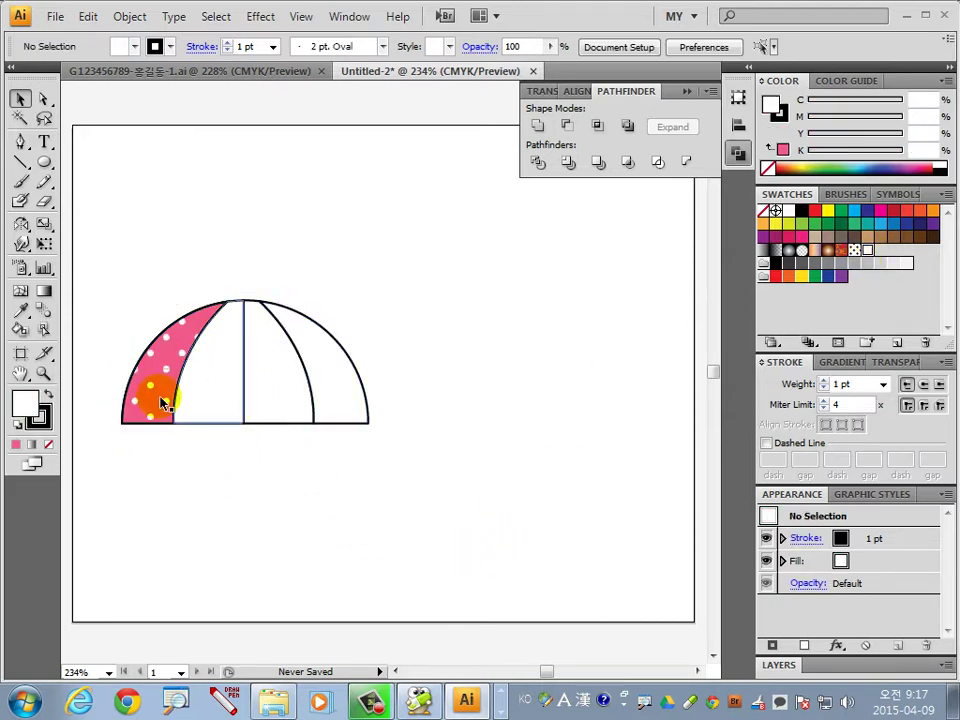
Step: Select the white wedge just right of the umbrella's centre
left_click(270, 397)
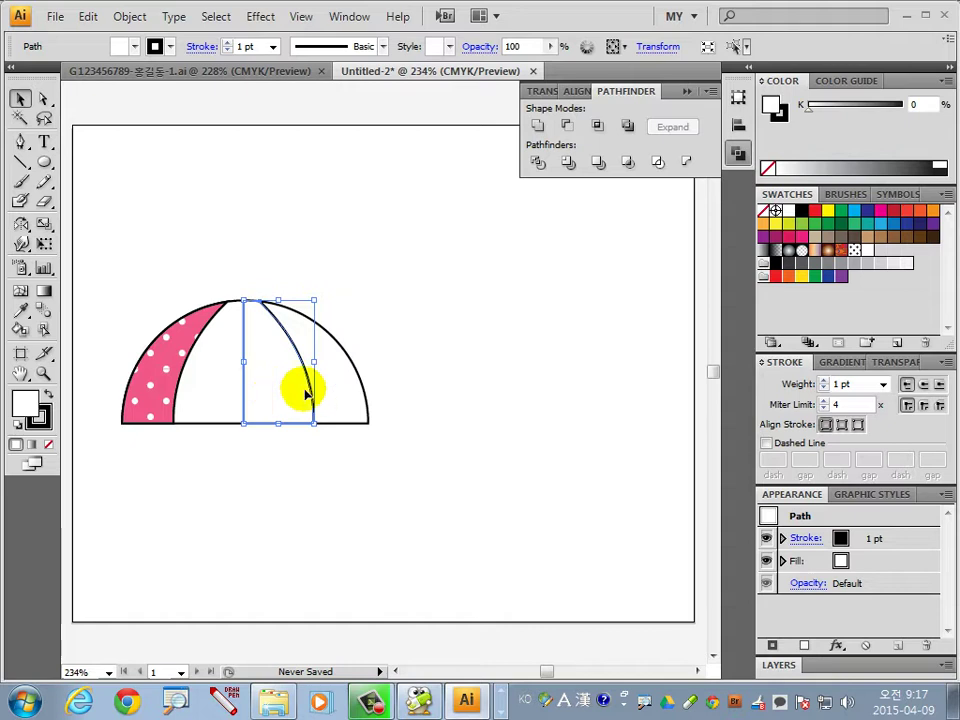
left_click(168, 385)
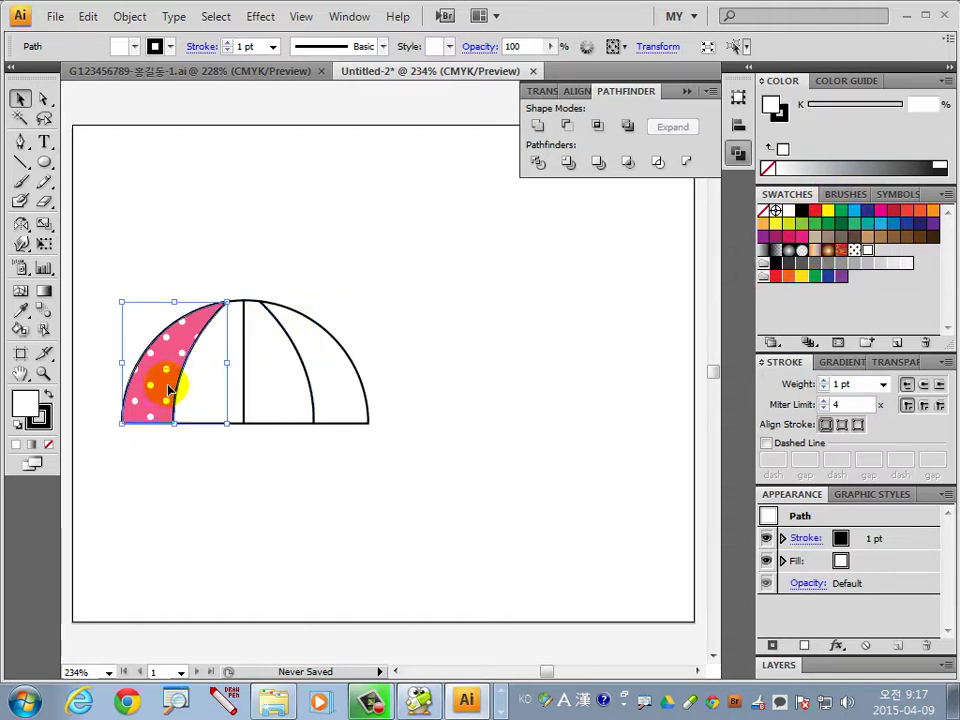
left_click(246, 418)
left_click(280, 410)
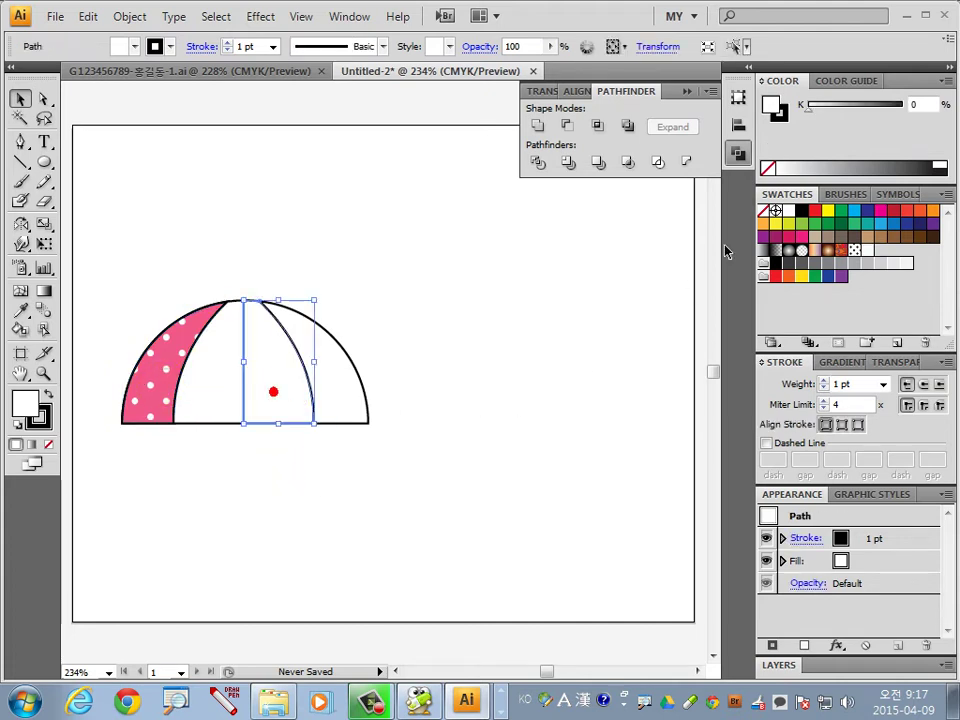
Step: Fill the wedge right of centre with CMYK pink: M 80, Y 20
left_click(945, 82)
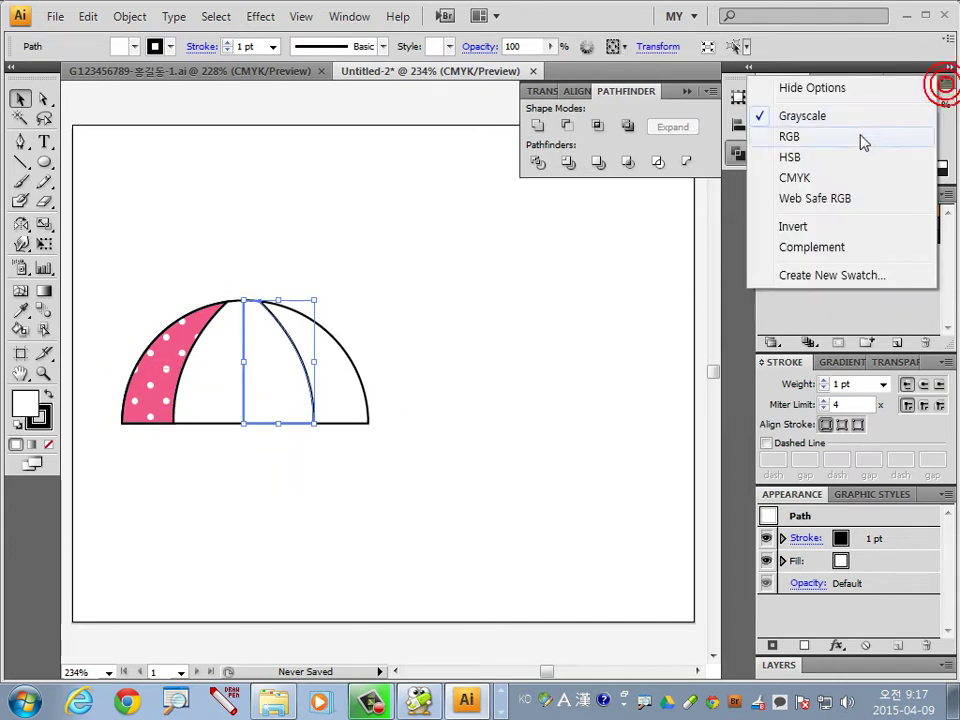
left_click(814, 178)
left_click(918, 115)
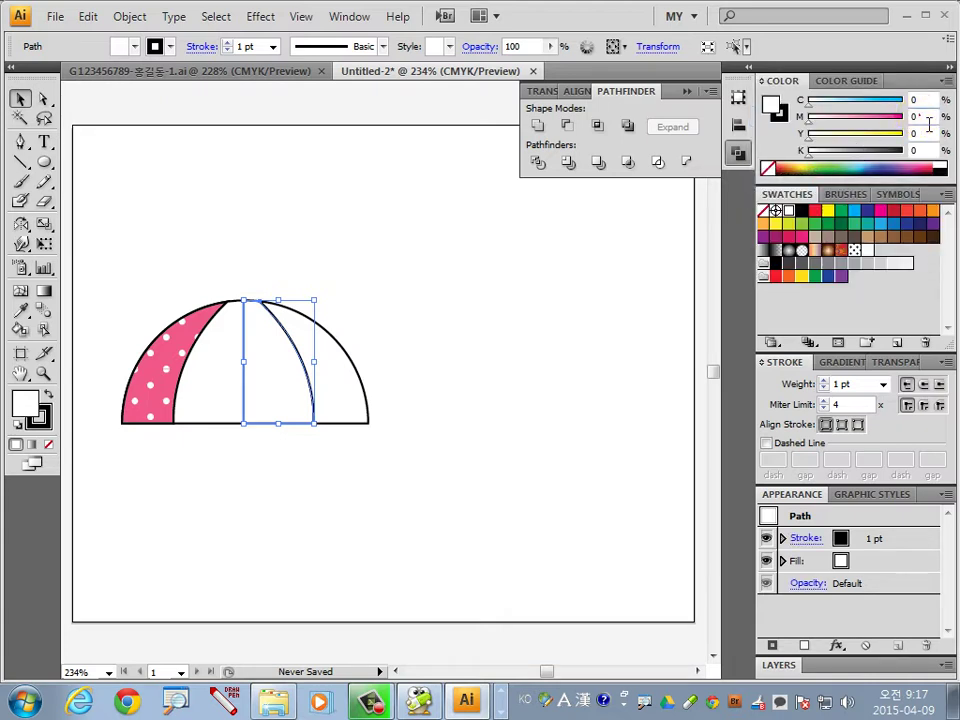
type("80")
key("Tab")
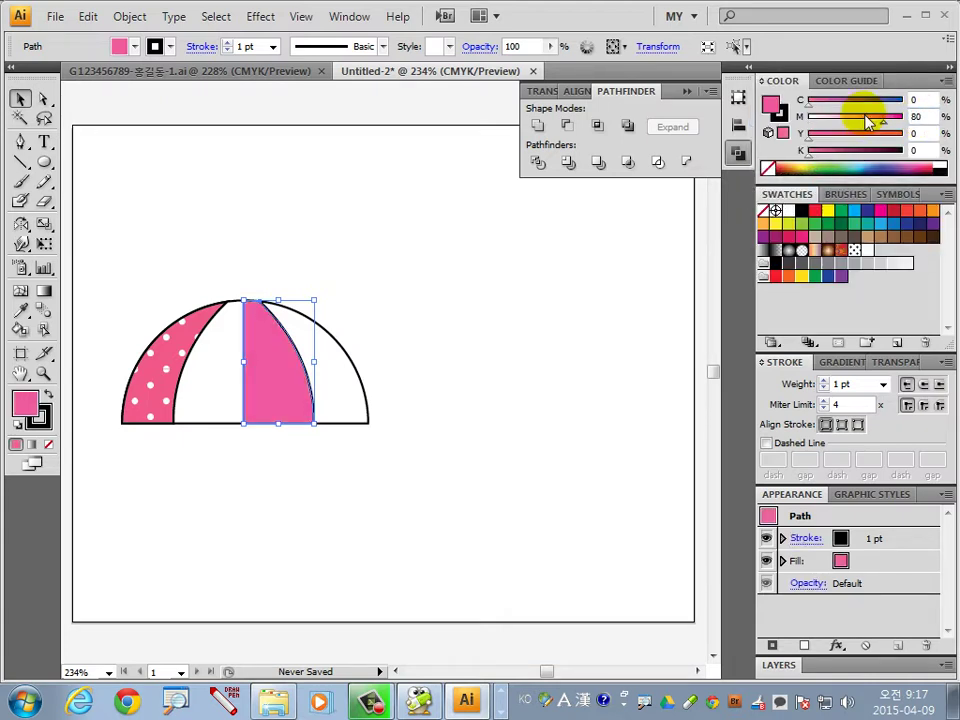
left_click(911, 133)
type("20")
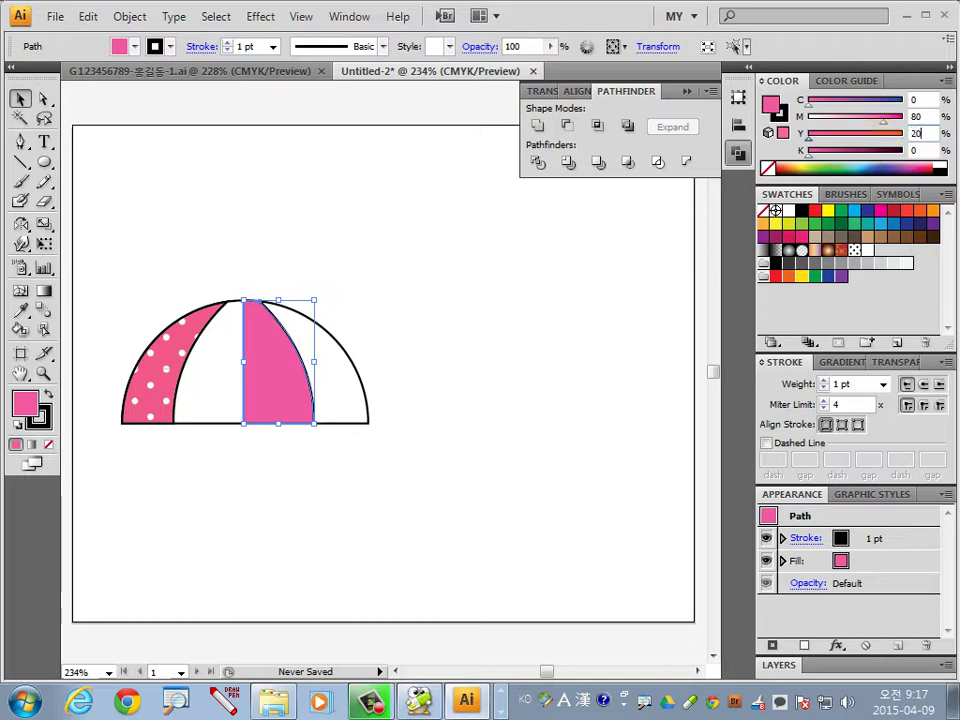
left_click(377, 568)
left_click(265, 387)
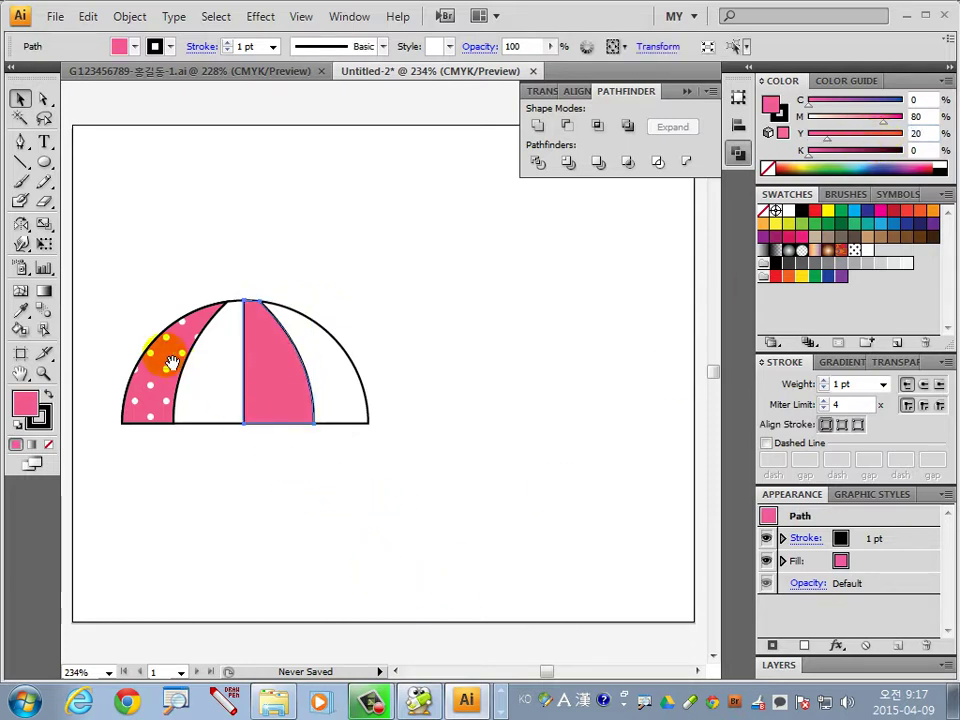
Step: Try the polka-dot pattern on the pink wedge, undo it, and select the wedge left of centre
left_click_drag(111, 281, 418, 478)
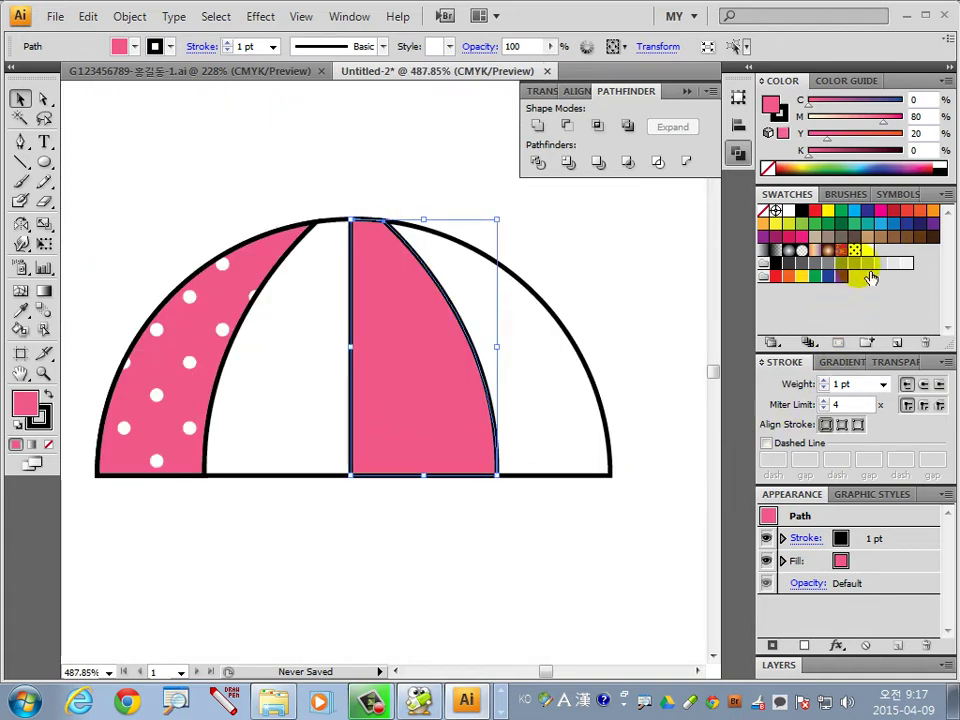
left_click(867, 250)
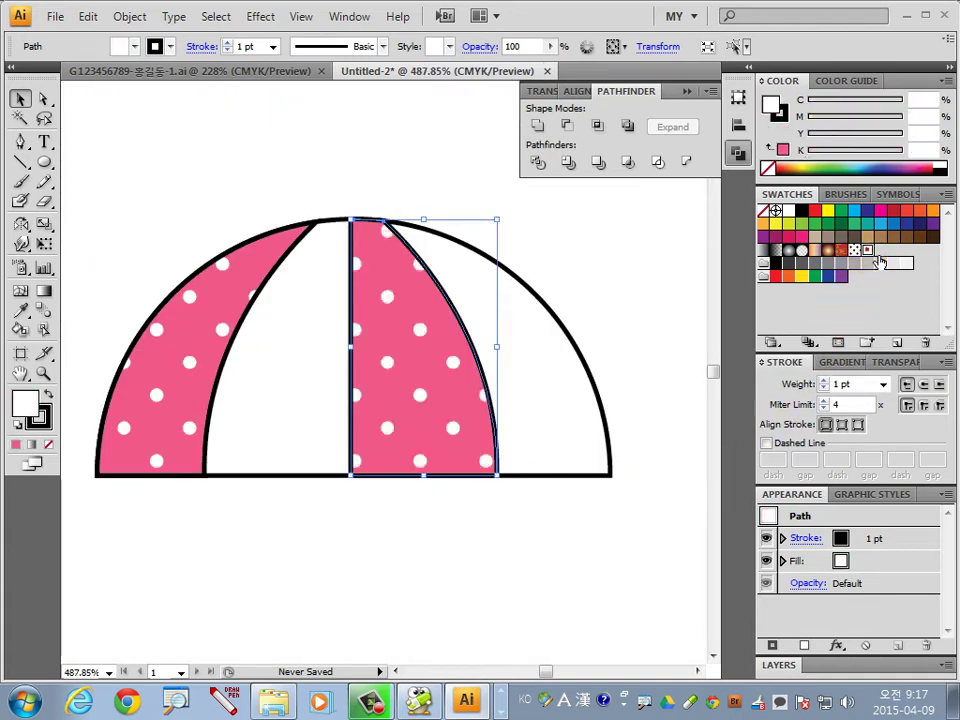
left_click(563, 567)
key("ctrl+z")
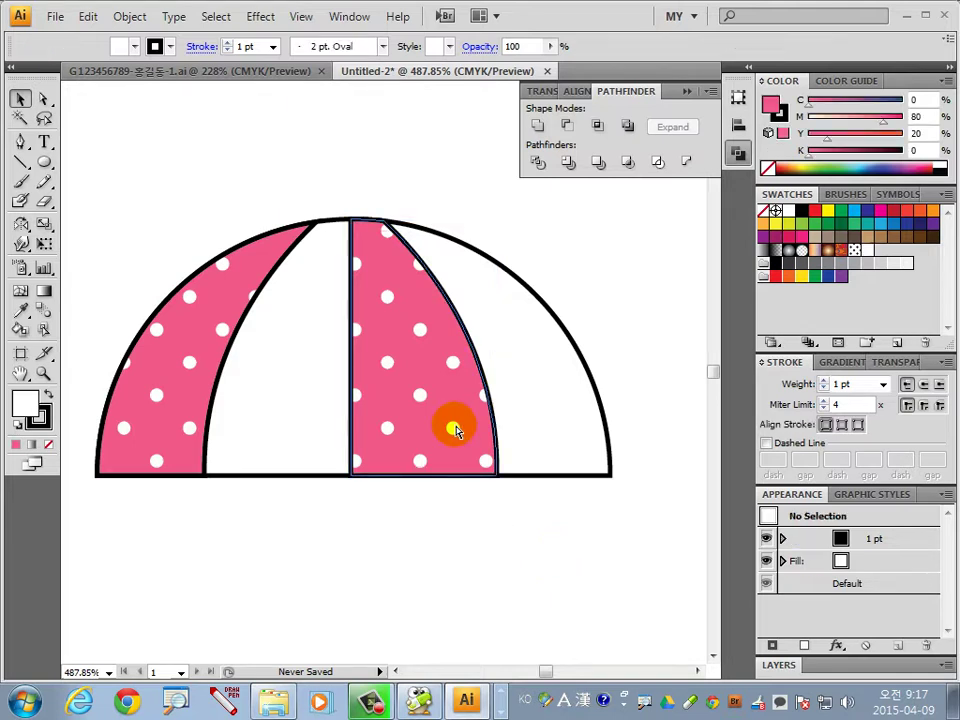
left_click(290, 418)
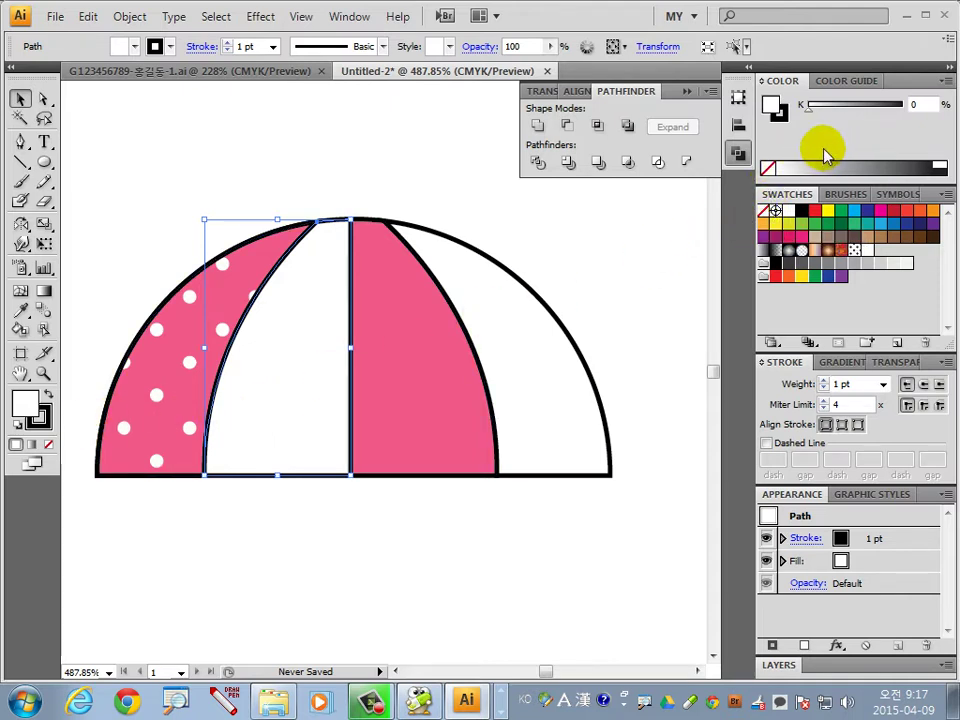
Step: Fill the wedge left of centre with solid cyan, C 100 in CMYK
left_click(947, 81)
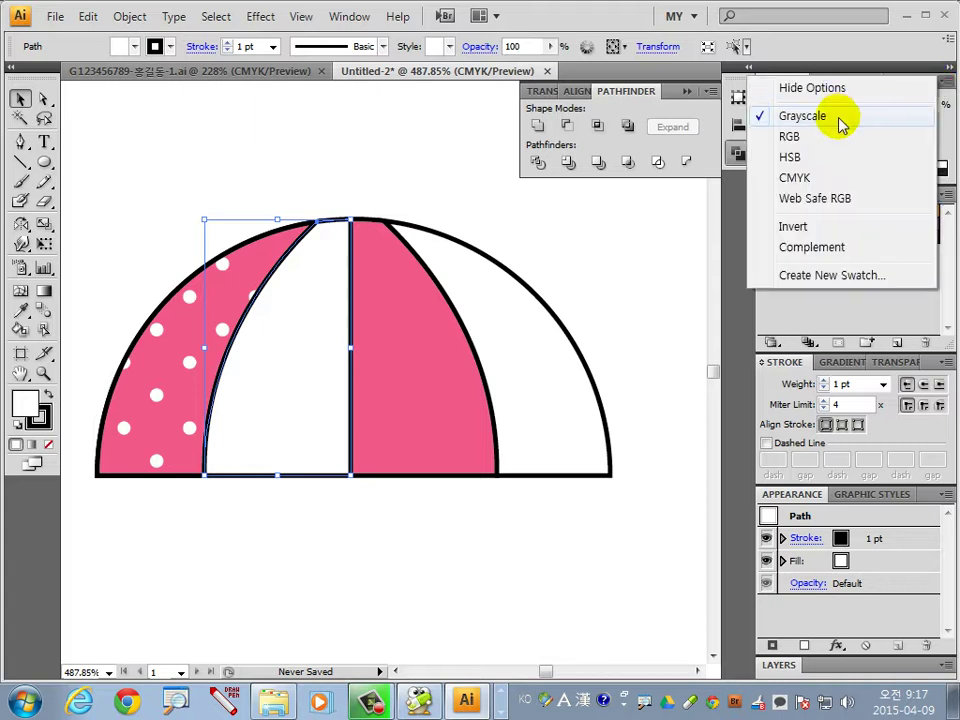
left_click(815, 178)
left_click(918, 99)
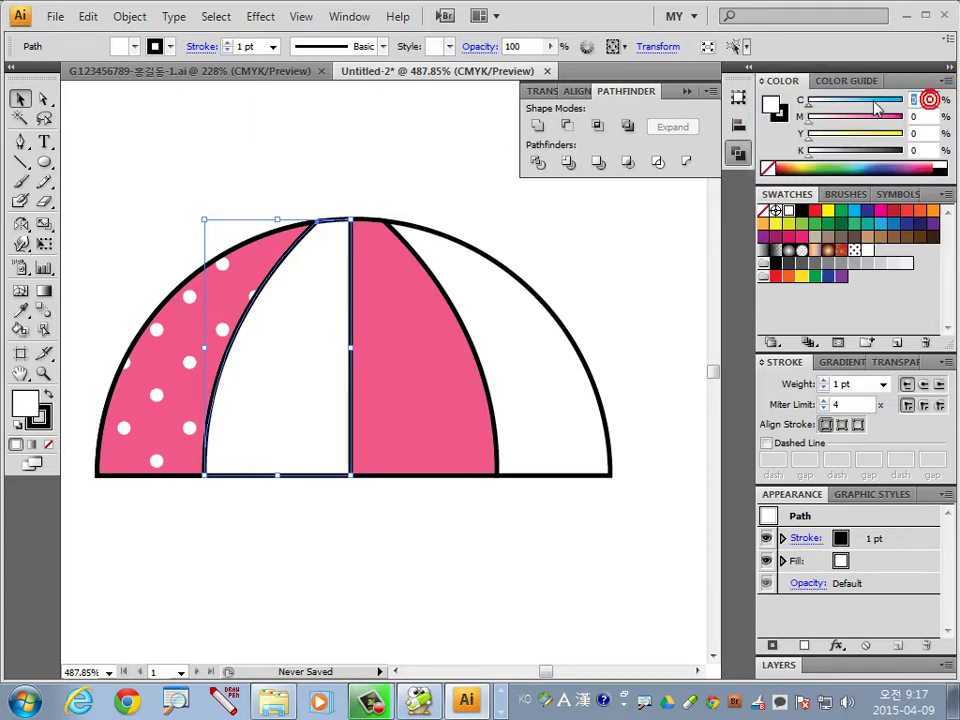
type("10")
key("Return")
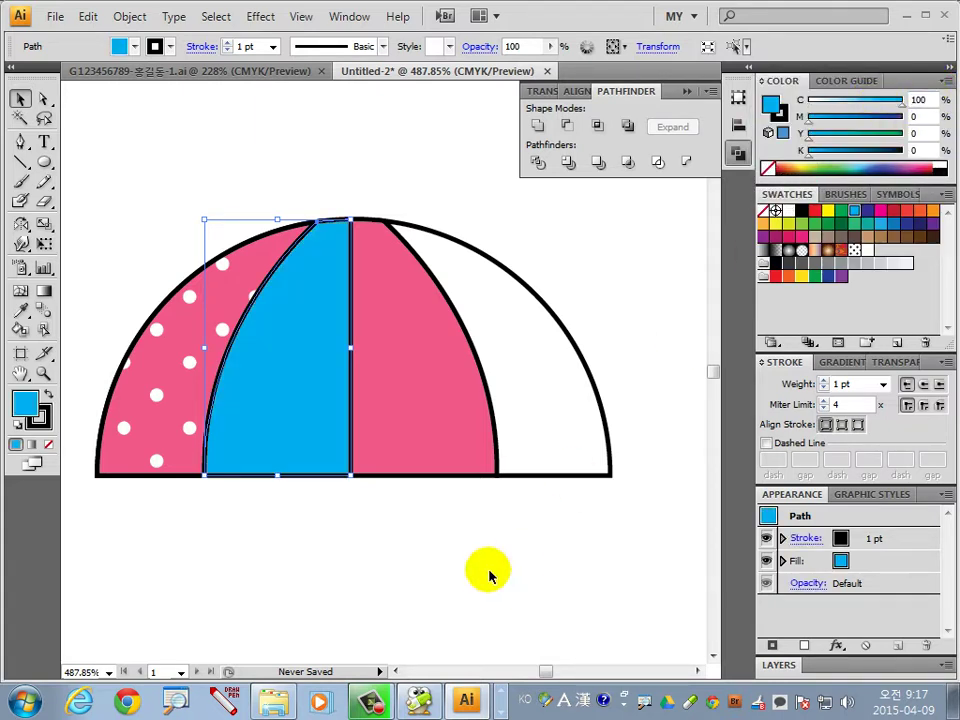
left_click(491, 569)
Step: Eyedrop the blue onto the rightmost wedge and add the white polka-dot pattern
left_click(551, 437)
left_click(476, 439)
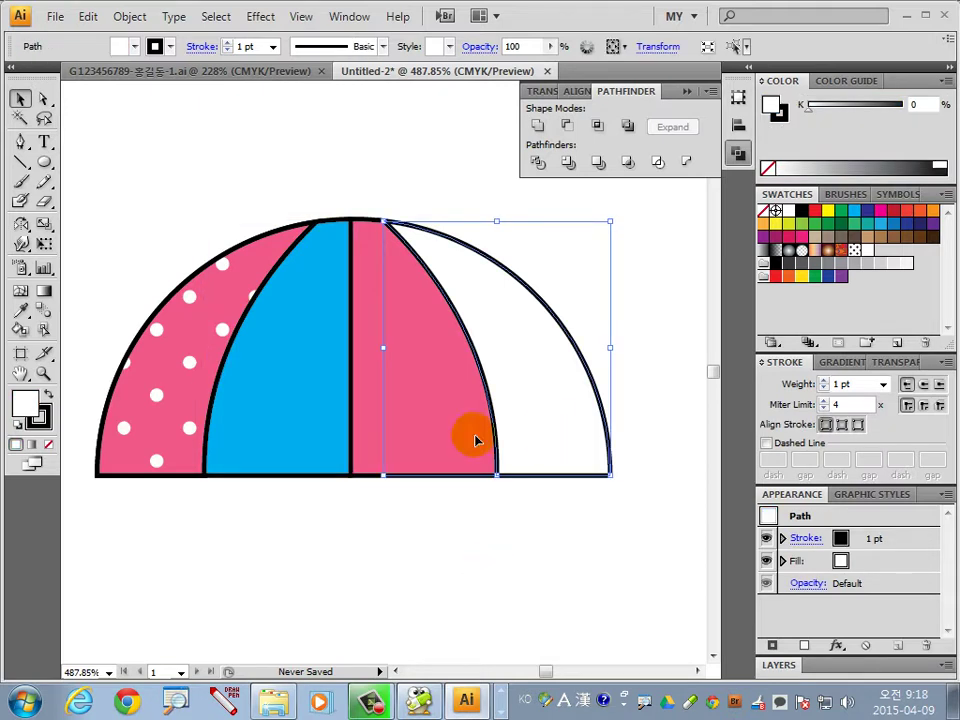
left_click(21, 310)
left_click(261, 386)
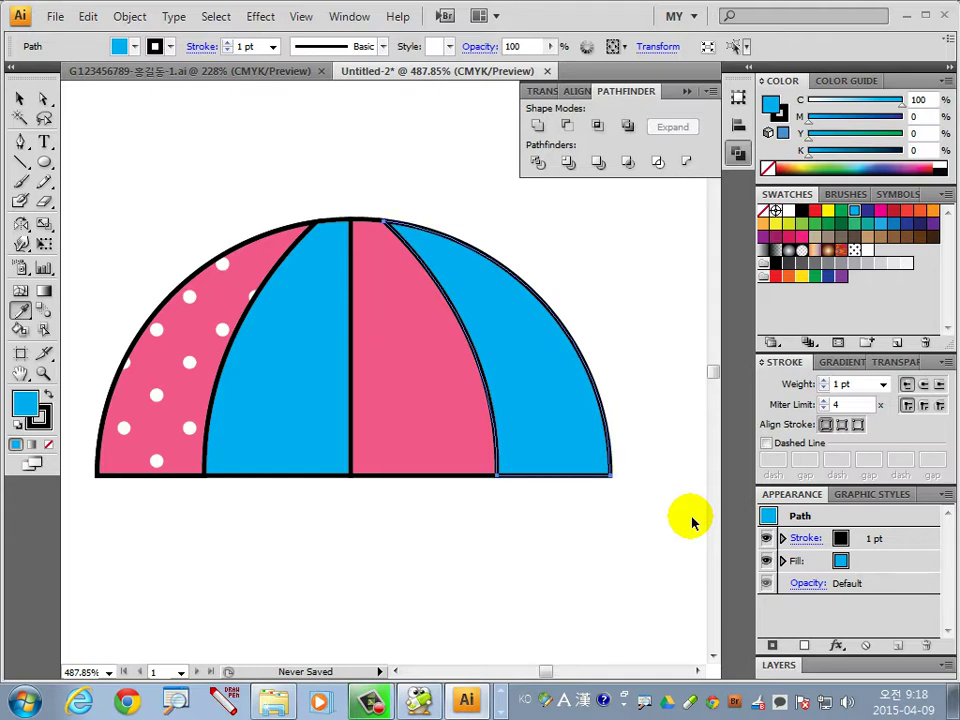
left_click(882, 260)
left_click(20, 99)
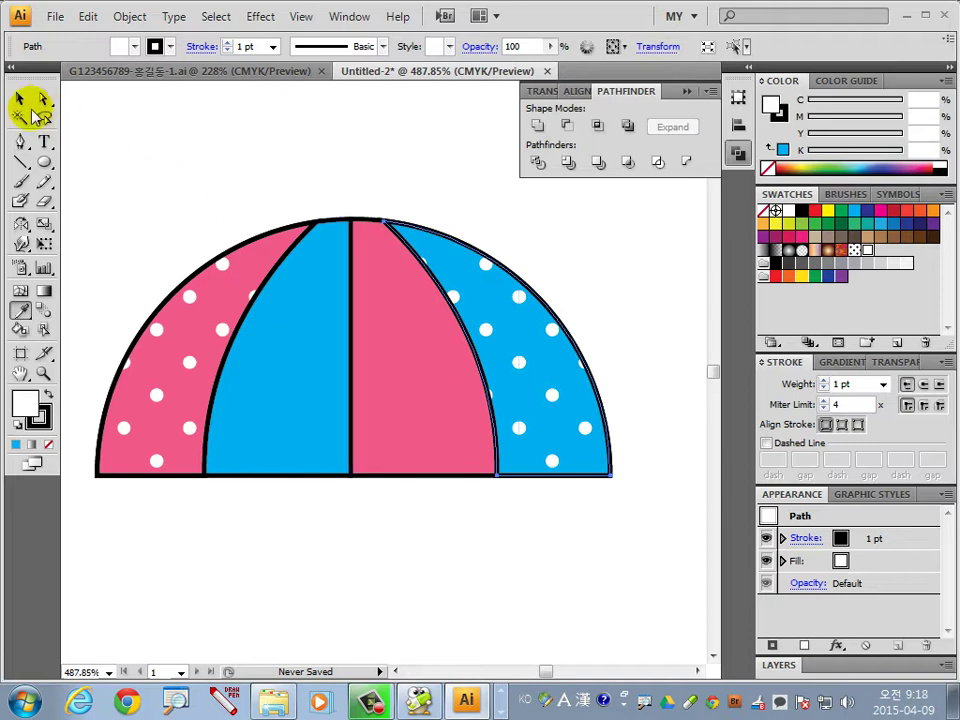
left_click(236, 148)
key("ctrl+0")
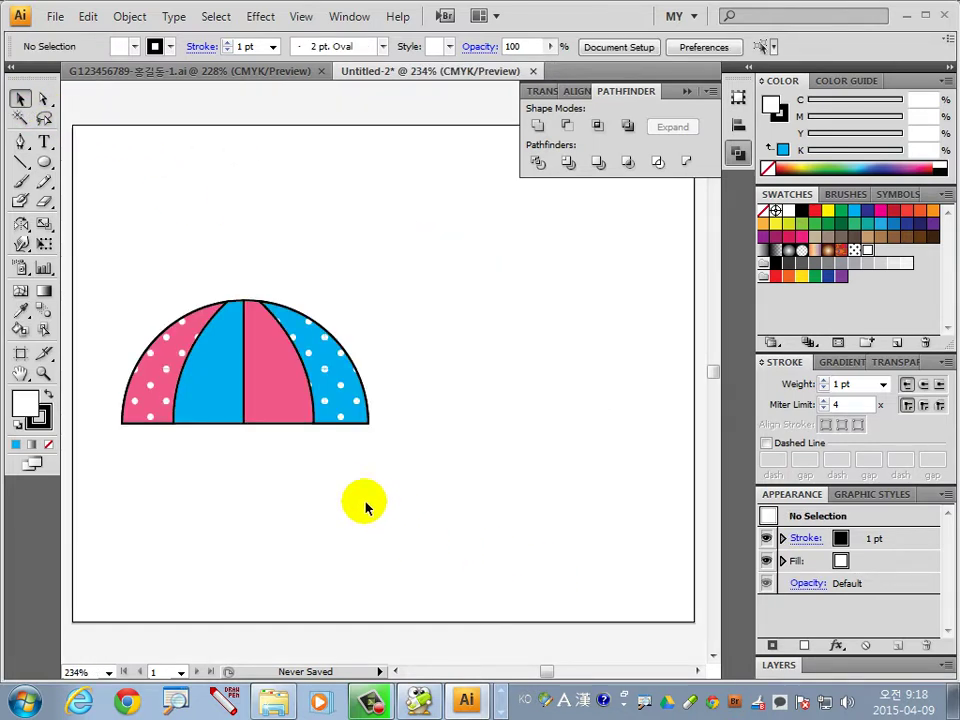
Step: Draw a small triangle on top of the dome with its apex raised slightly
left_click(20, 142)
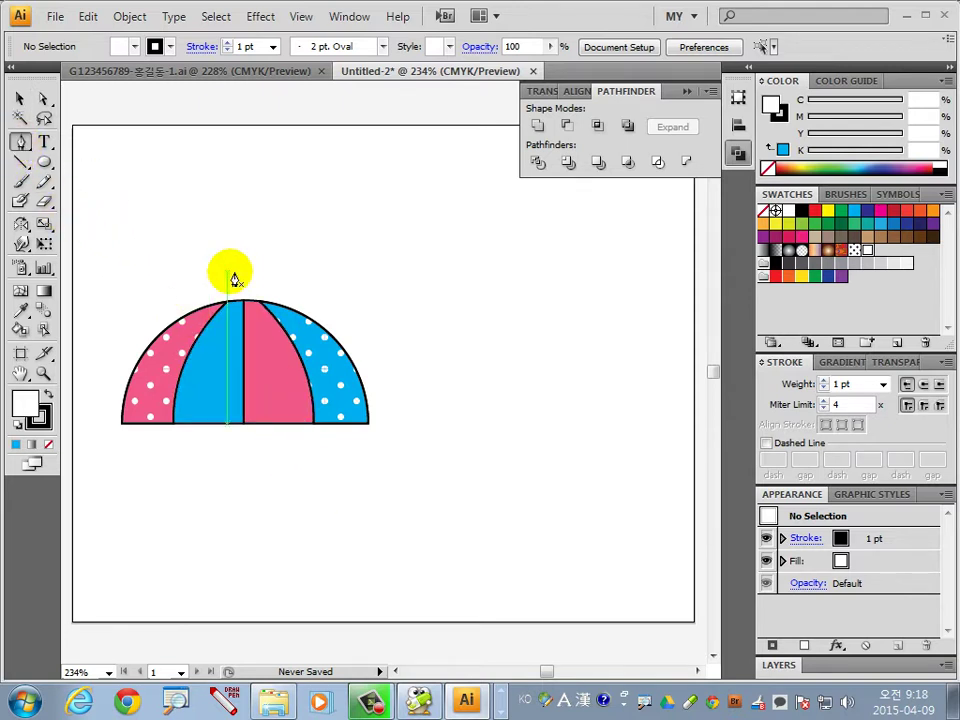
left_click_drag(243, 275, 220, 316)
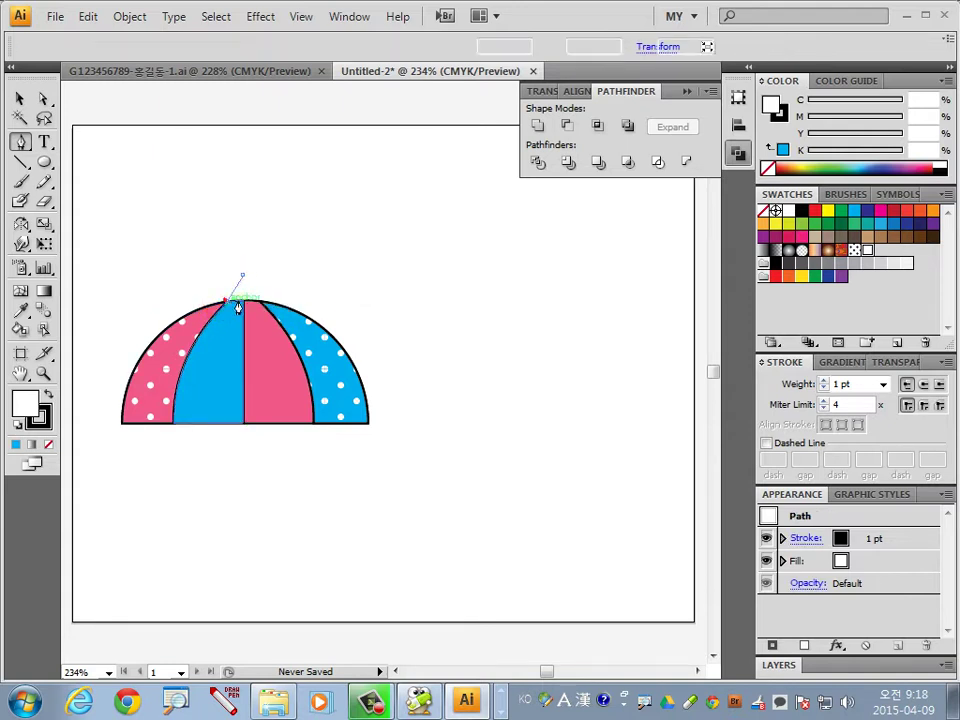
left_click(258, 299)
left_click(244, 280)
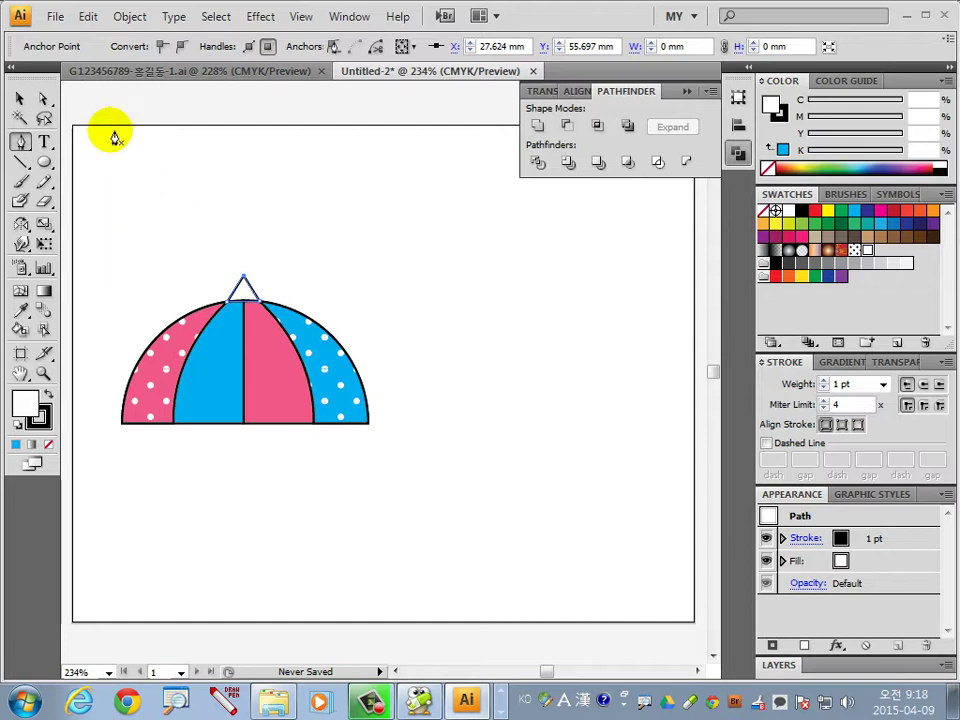
left_click(43, 98)
left_click(271, 254)
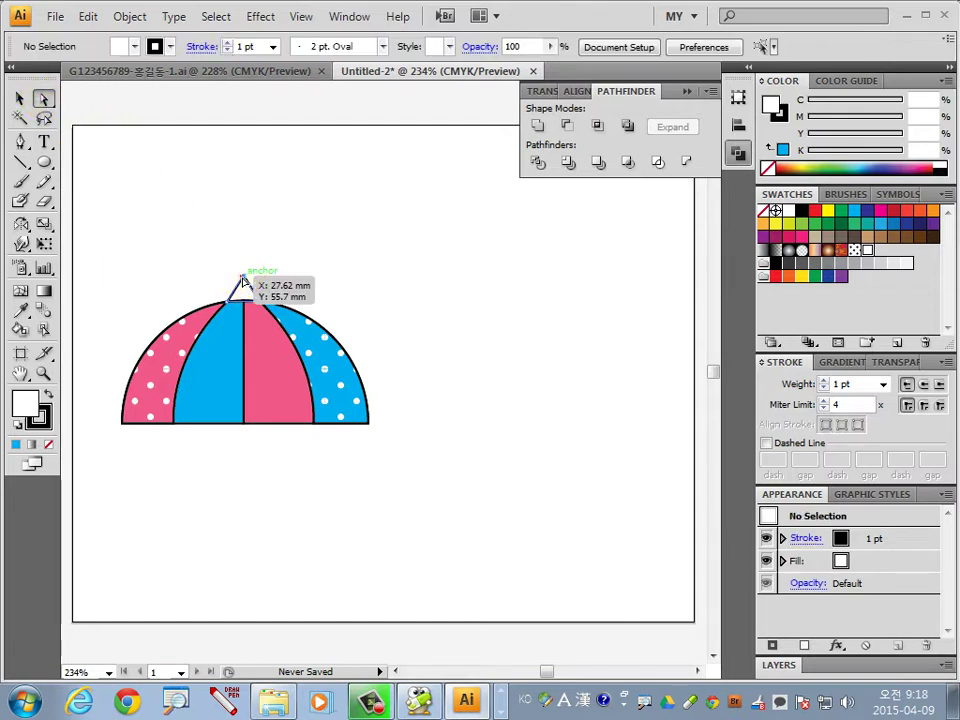
left_click_drag(242, 276, 243, 268)
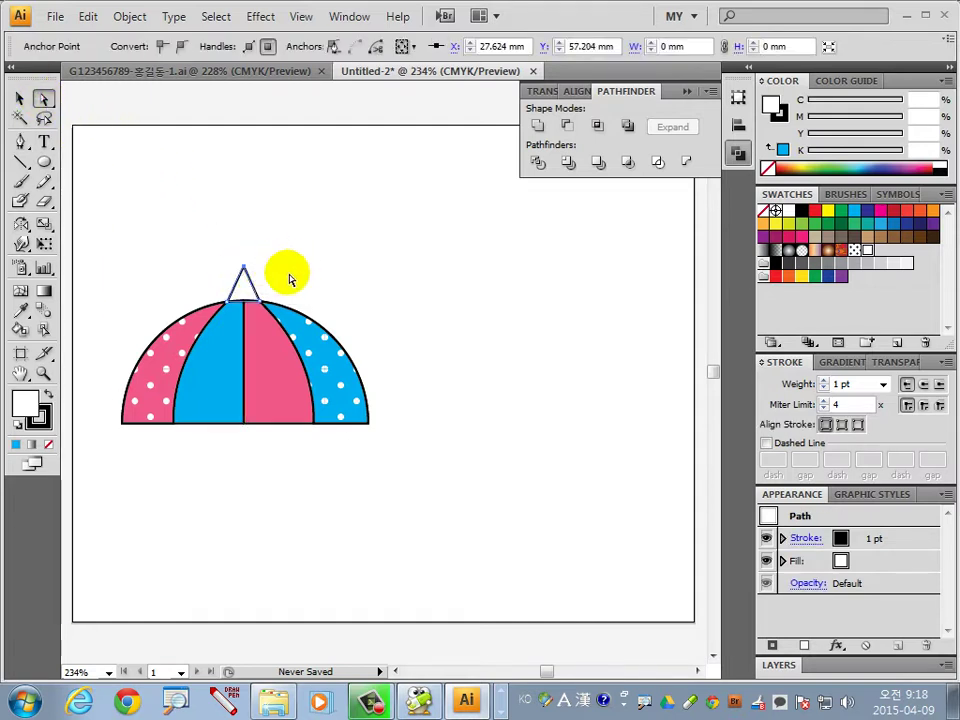
left_click(242, 278)
left_click(19, 98)
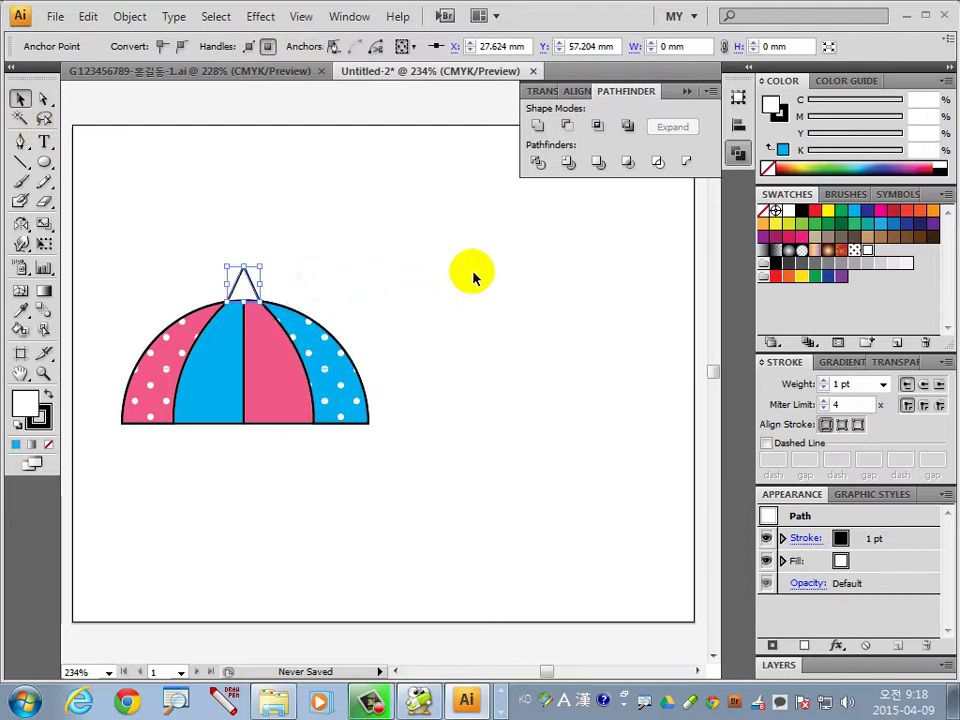
Step: Fill the triangular tip green with C 50, Y 50
left_click(911, 100)
type("50")
key("Tab")
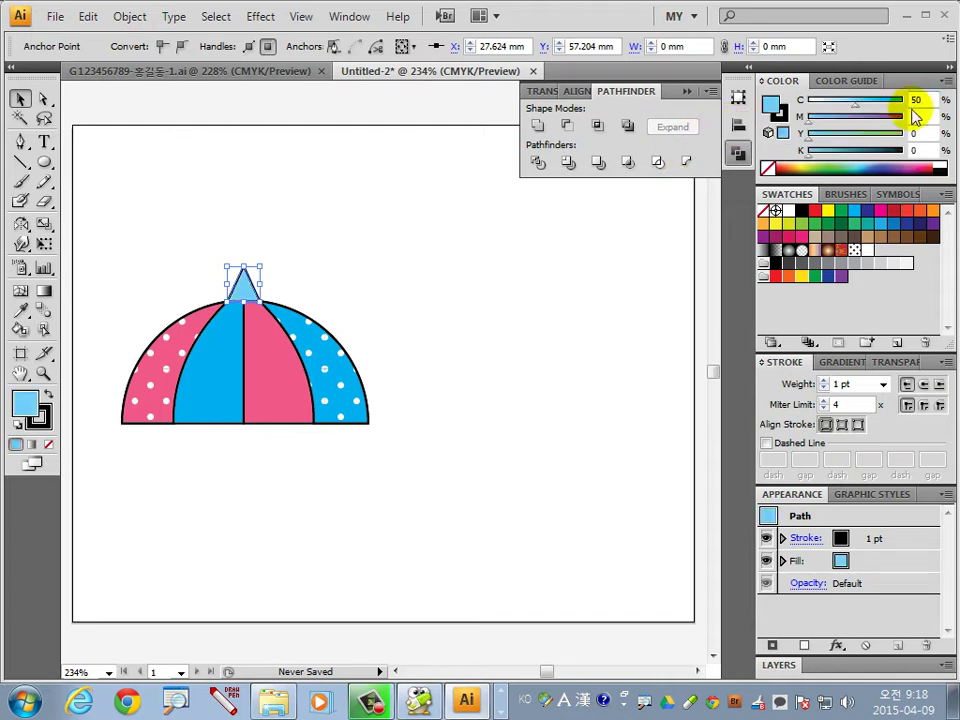
left_click(906, 133)
type("50")
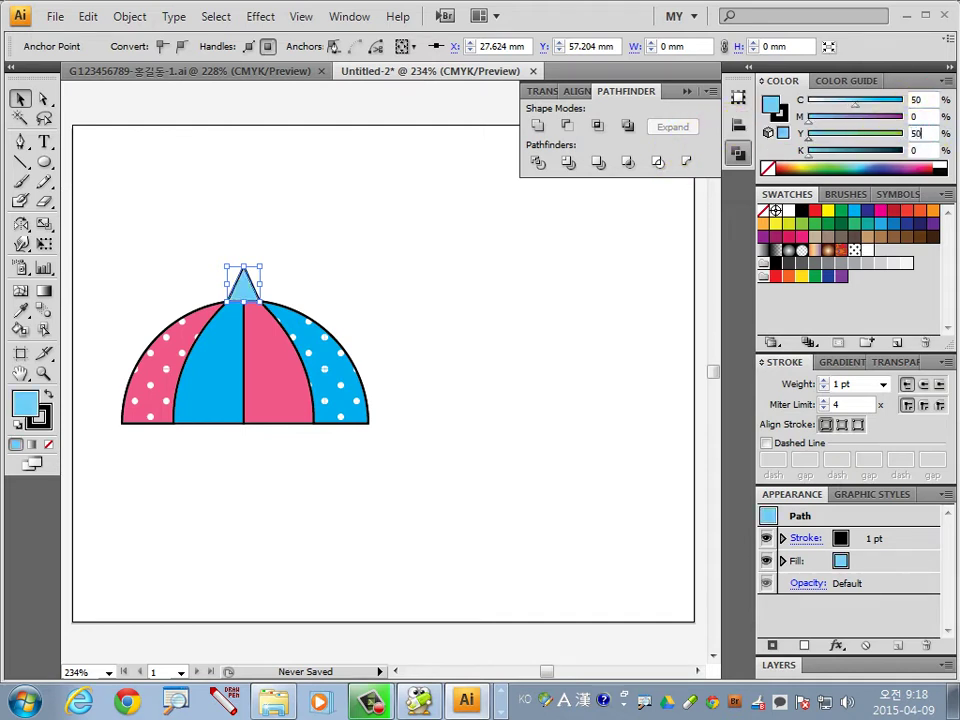
left_click(880, 142)
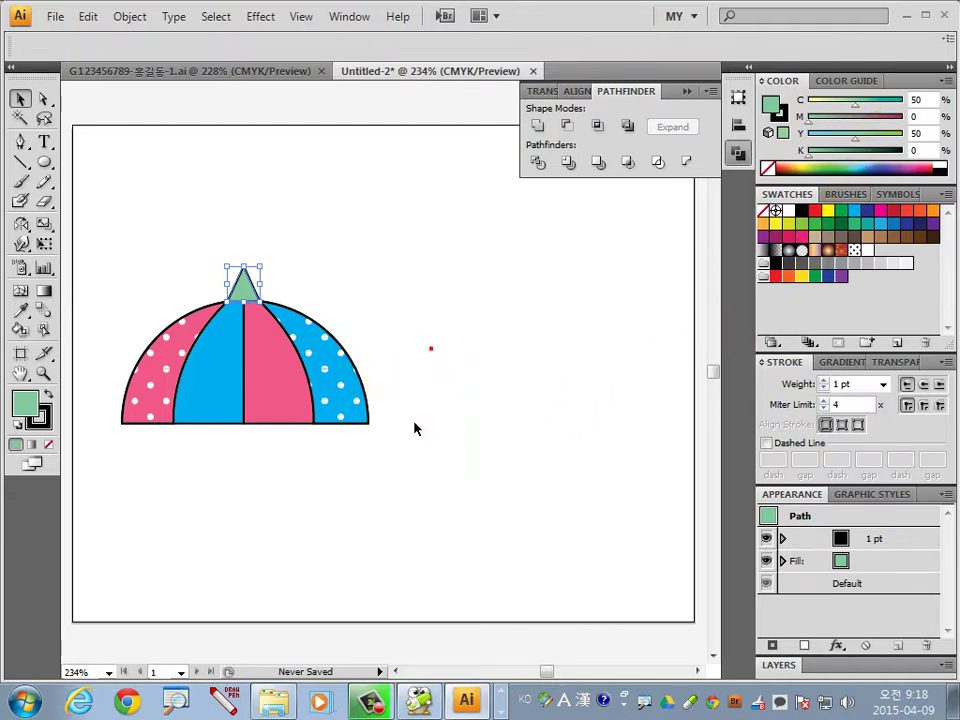
left_click(331, 488)
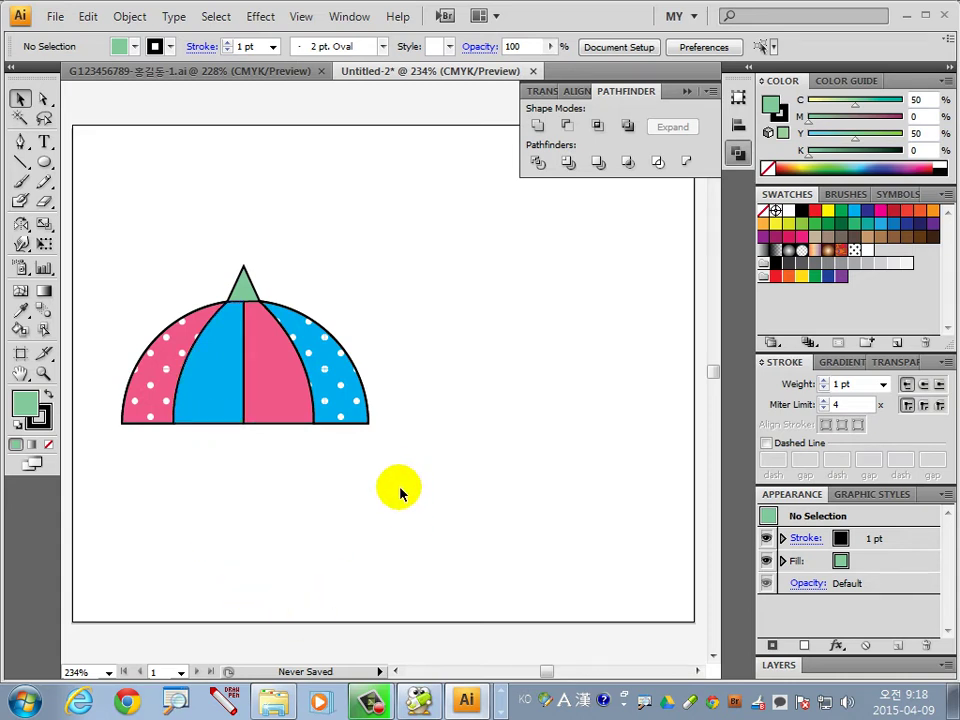
Step: Draw a tall narrow green rectangle below the umbrella as the handle shaft
left_click_drag(124, 274, 302, 480)
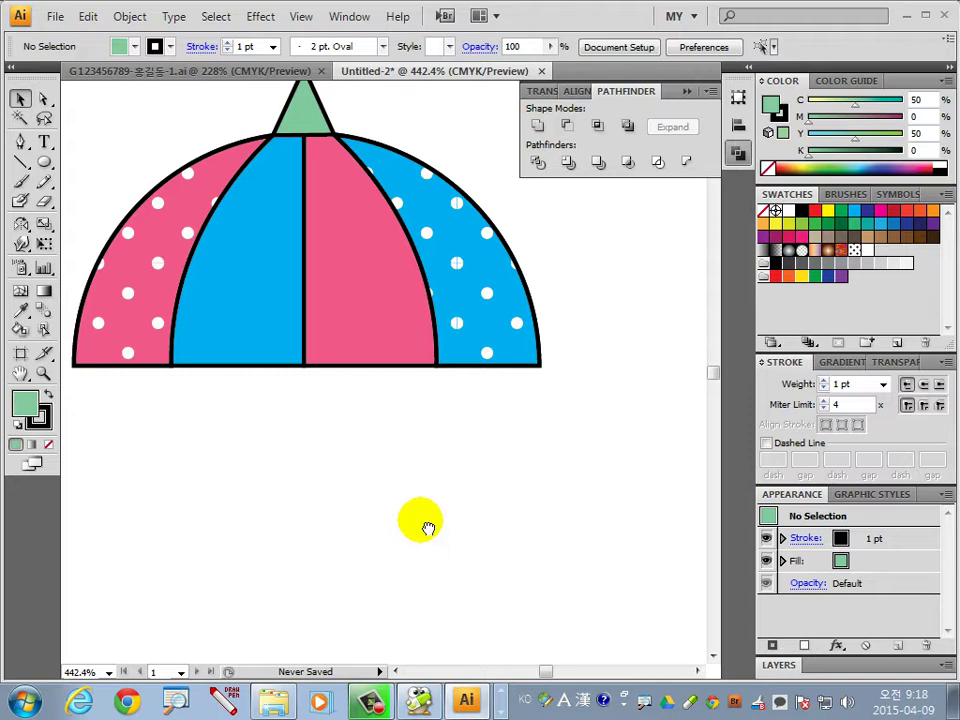
left_click_drag(427, 527, 425, 490)
left_click(44, 162)
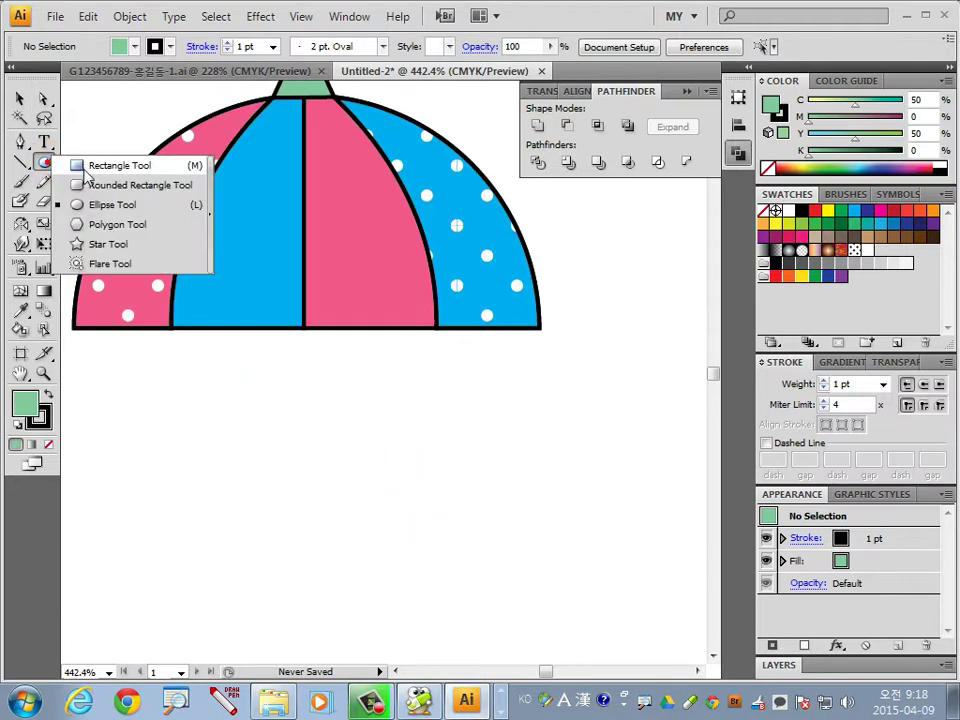
left_click(90, 165)
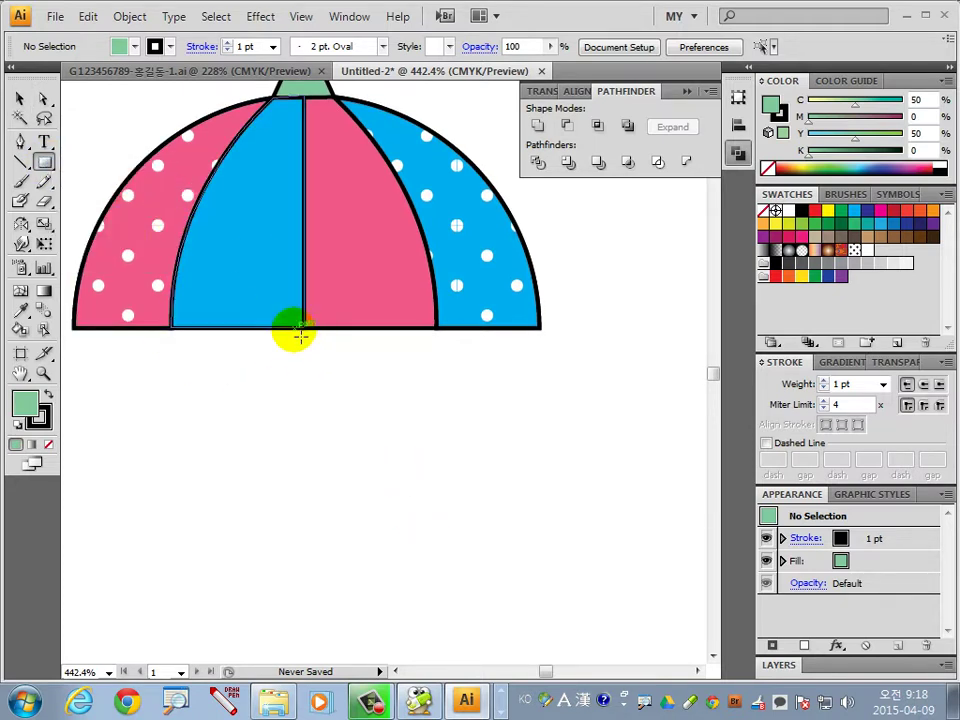
left_click(296, 333)
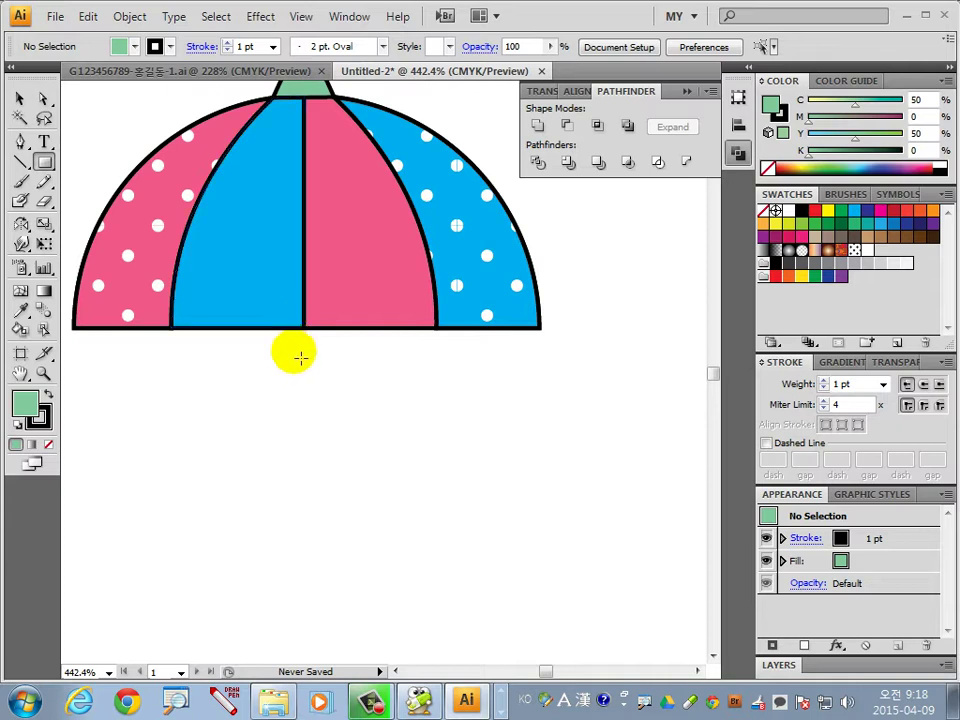
left_click_drag(293, 352, 328, 512)
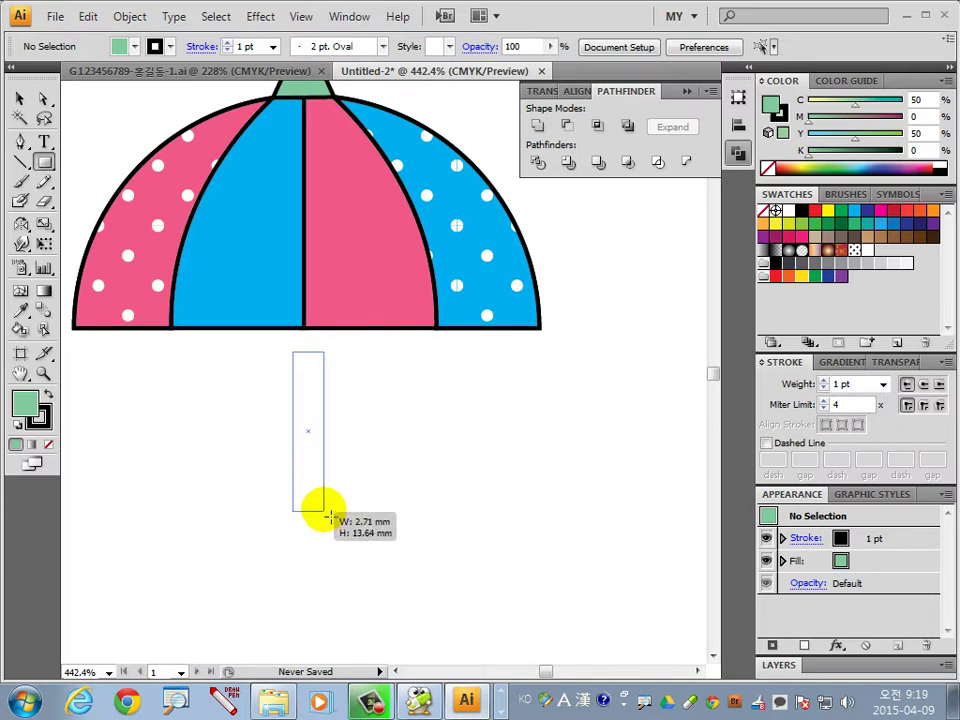
left_click_drag(328, 512, 325, 511)
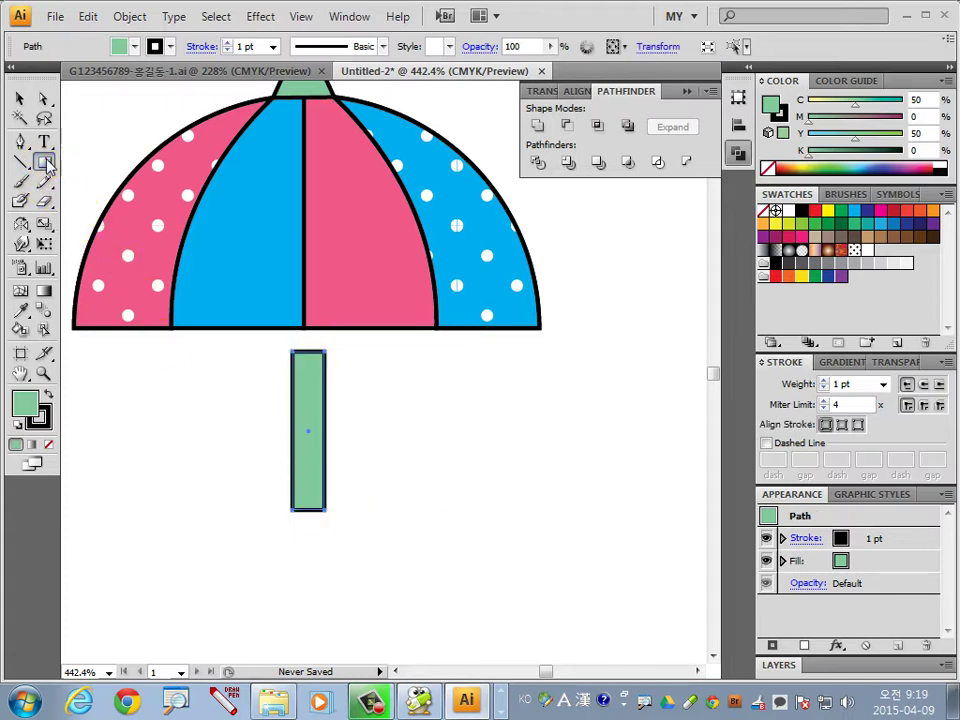
Step: Draw a small circle and a larger concentric circle at the shaft's bottom
left_click_drag(44, 161, 100, 203)
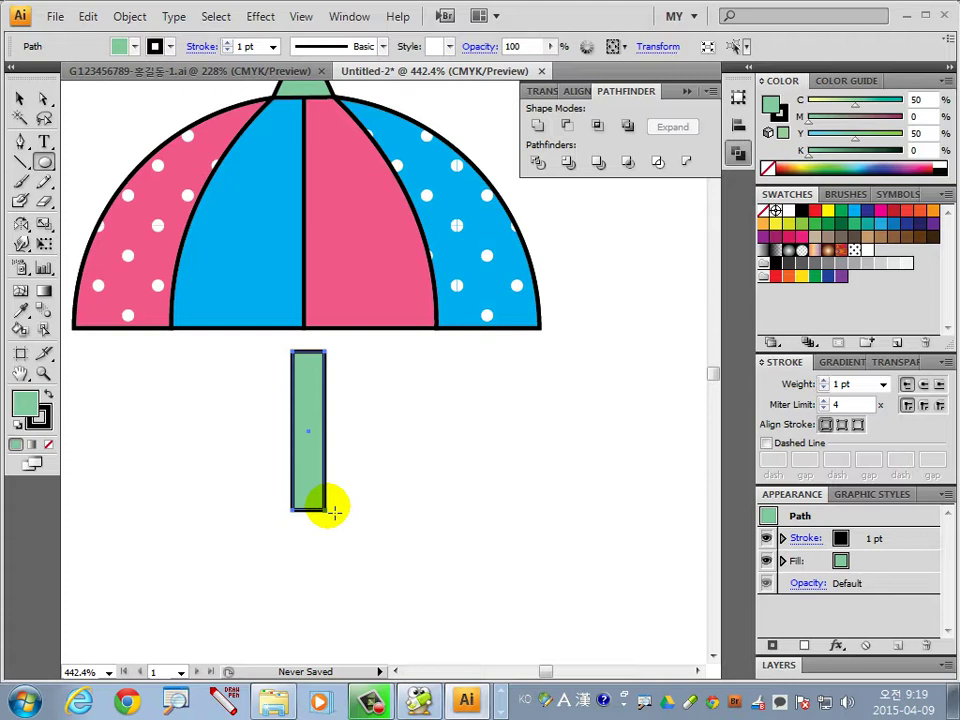
mouse_move(331, 516)
left_mouse_down()
mouse_move(360, 543)
mouse_move(362, 559)
left_mouse_up()
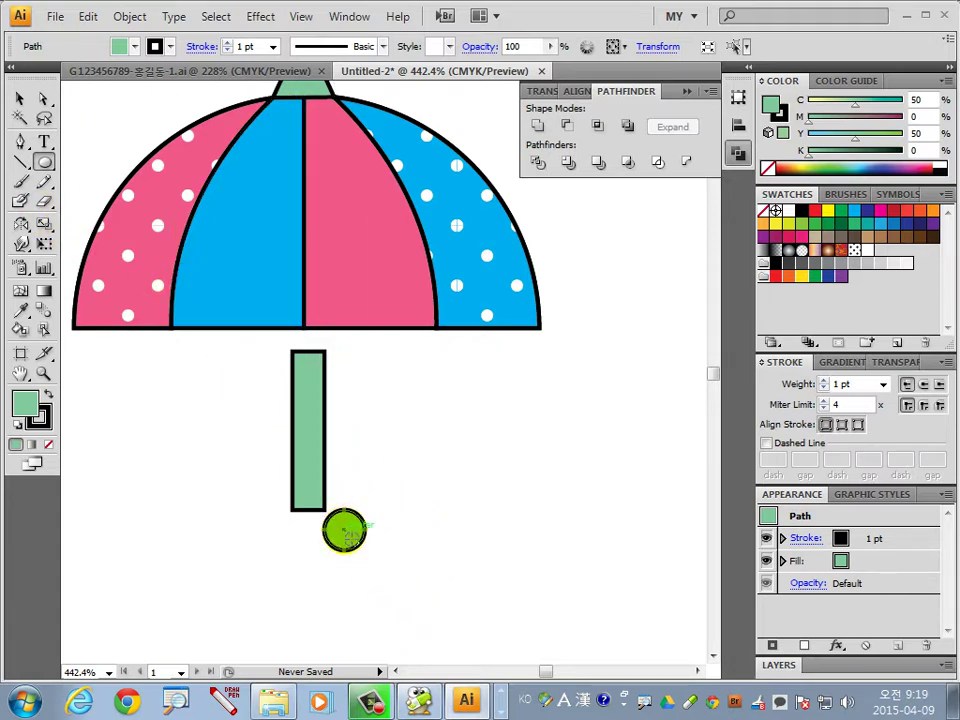
left_click_drag(344, 530, 393, 484)
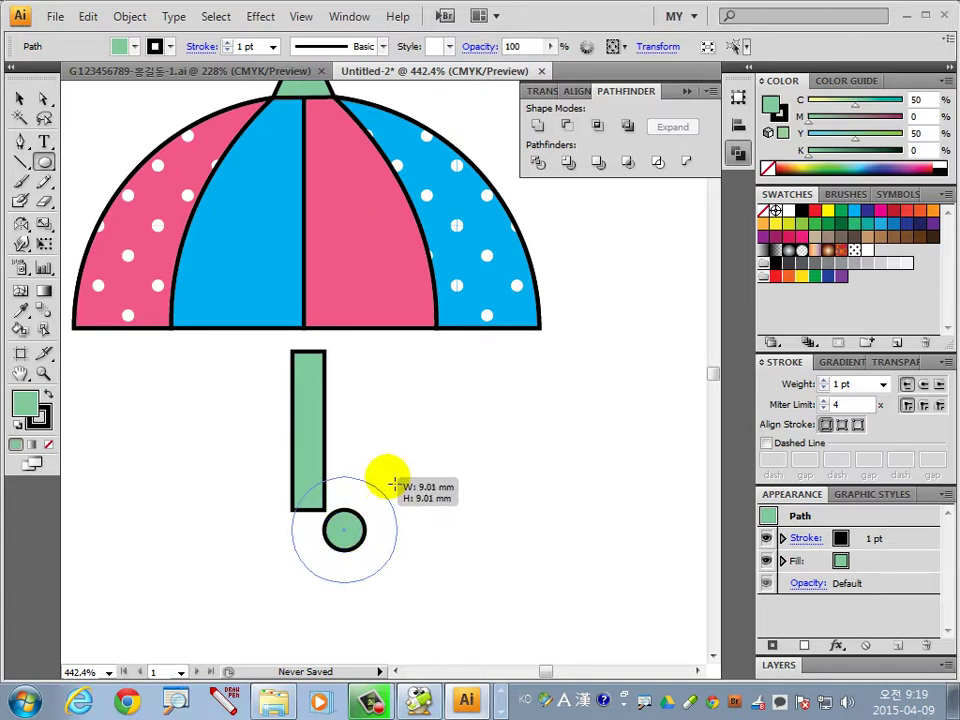
left_click_drag(393, 484, 394, 485)
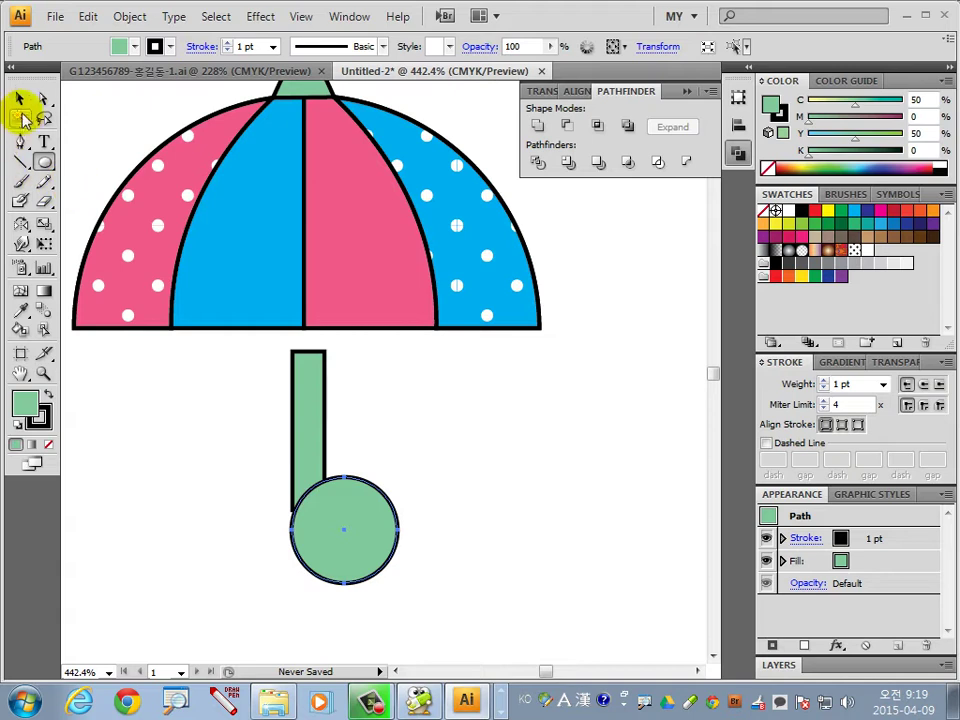
Step: Send the large green circle to the back via Arrange, then nudge it up slightly
left_click(19, 99)
left_click(456, 541)
right_click(398, 540)
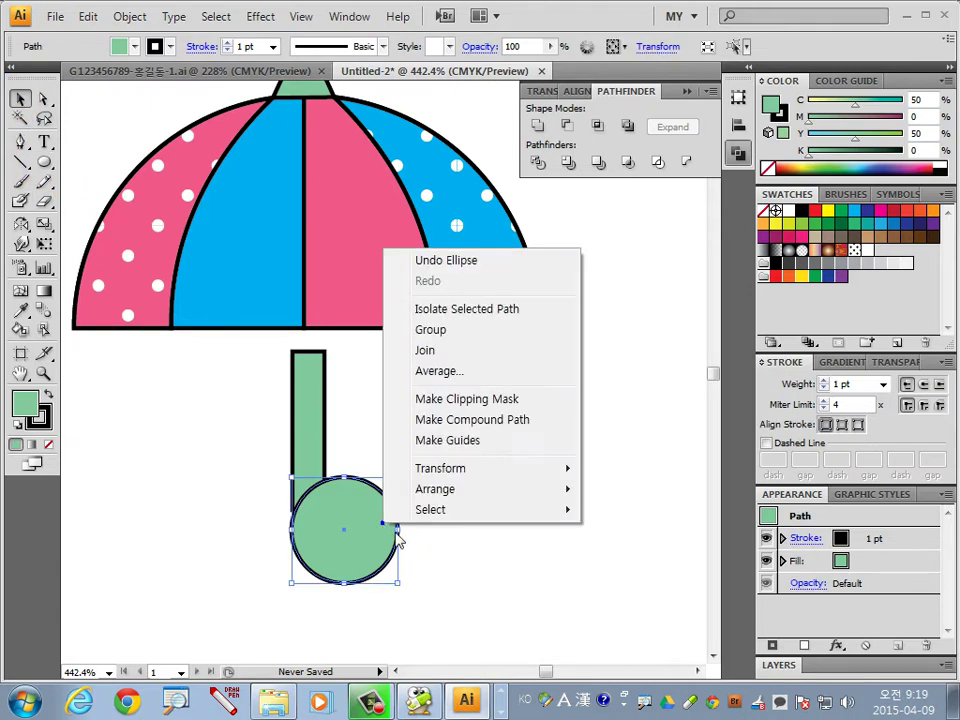
left_click(630, 561)
left_click(463, 636)
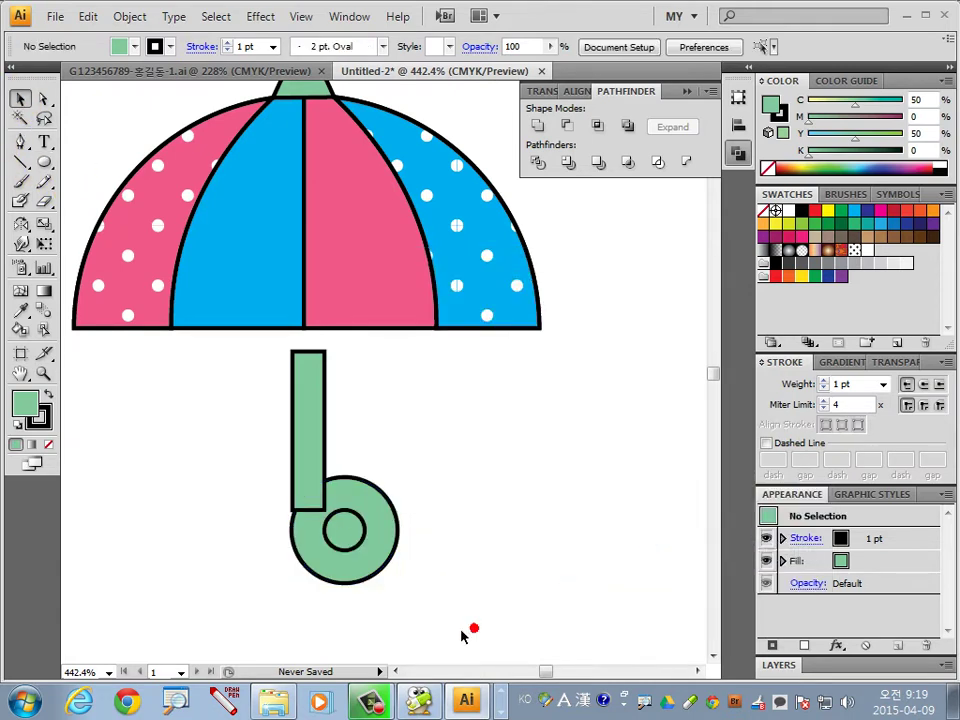
left_click(366, 537)
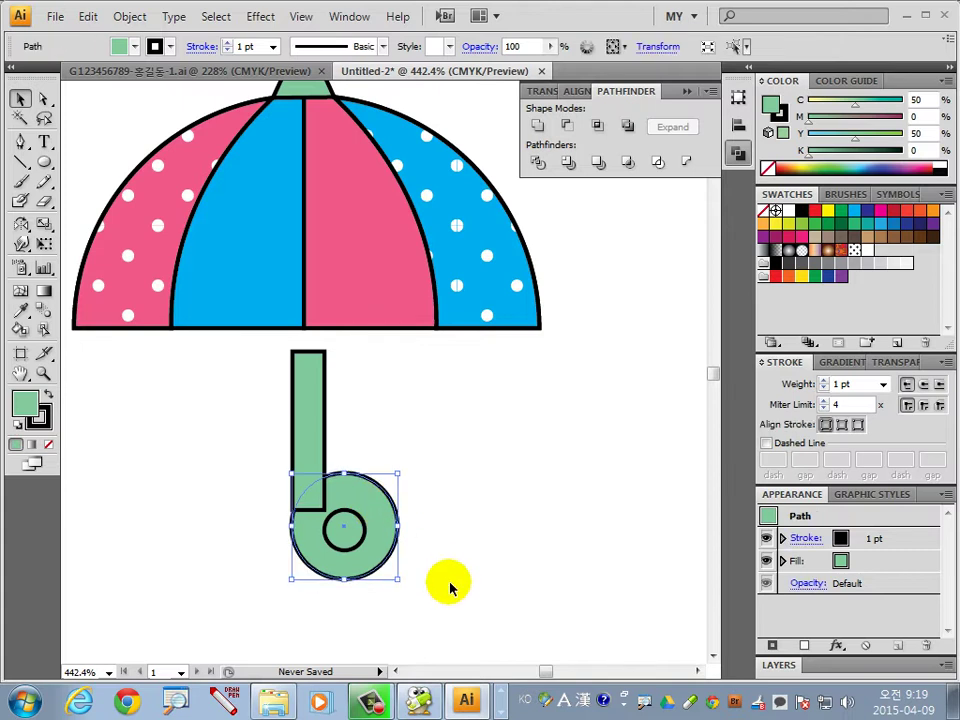
left_click_drag(375, 550, 375, 541)
Step: Draw a horizontal Pen line across the two circles
left_click(360, 536)
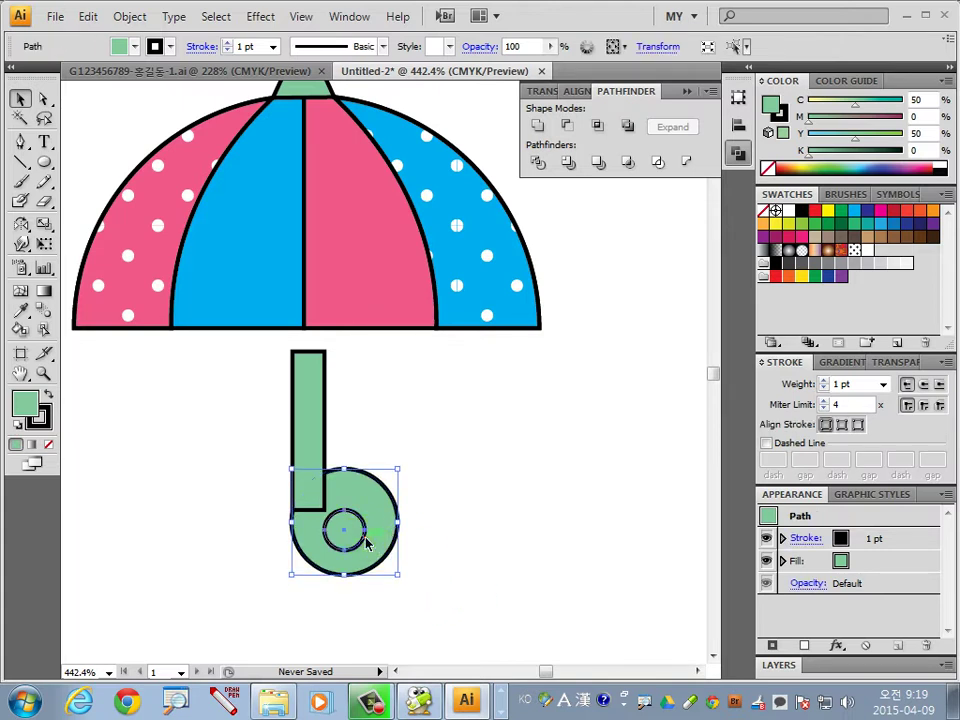
left_click(459, 558)
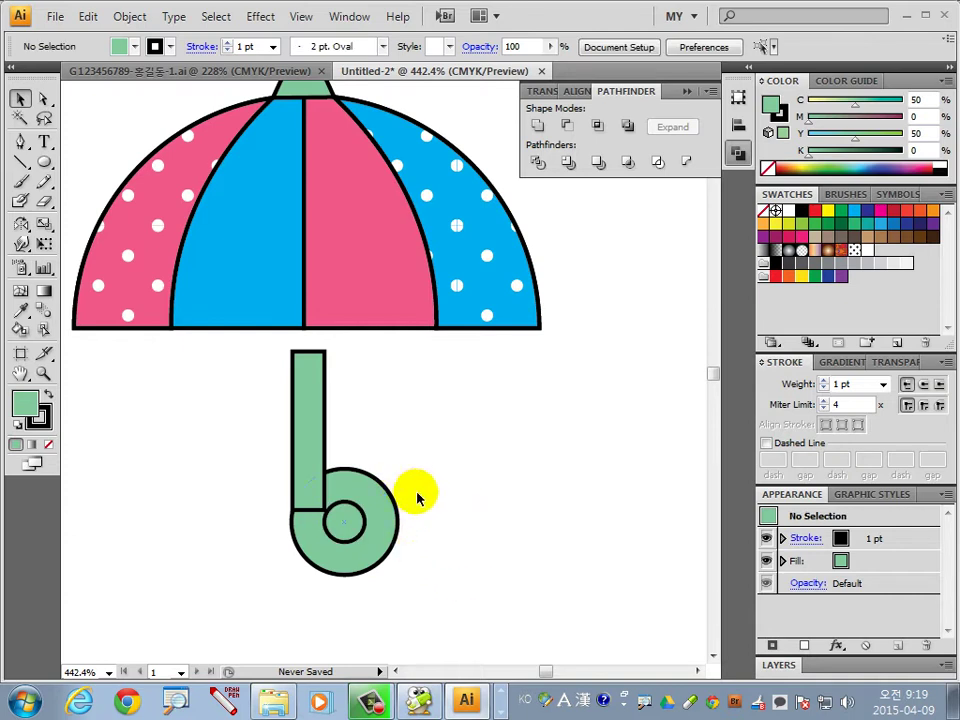
left_click(22, 141)
left_click(279, 531)
left_click(347, 522)
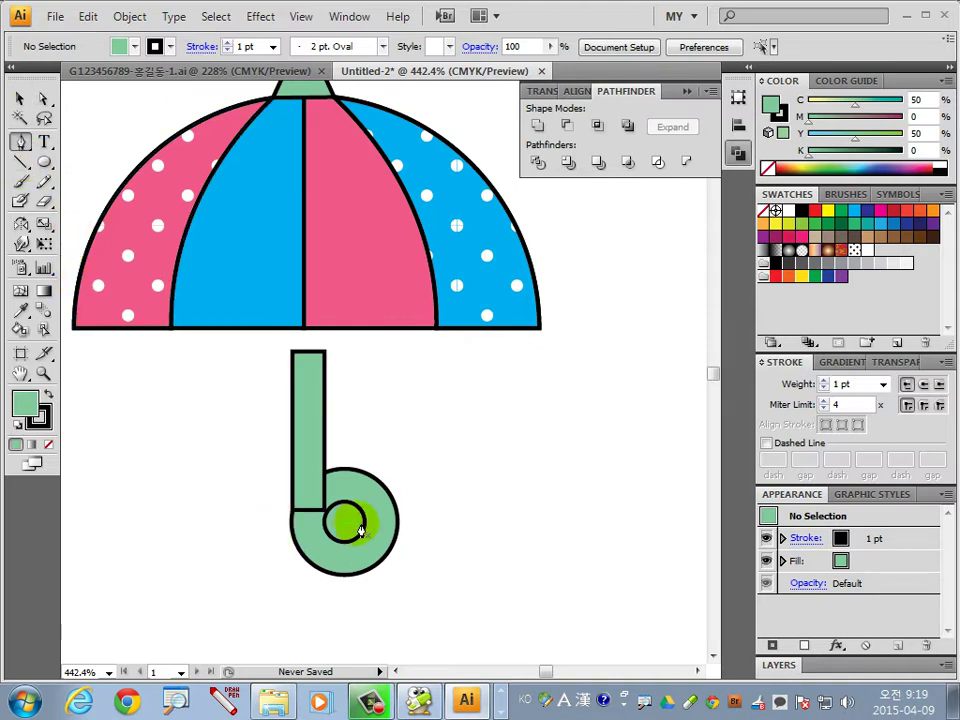
left_click(253, 521)
left_click(427, 525)
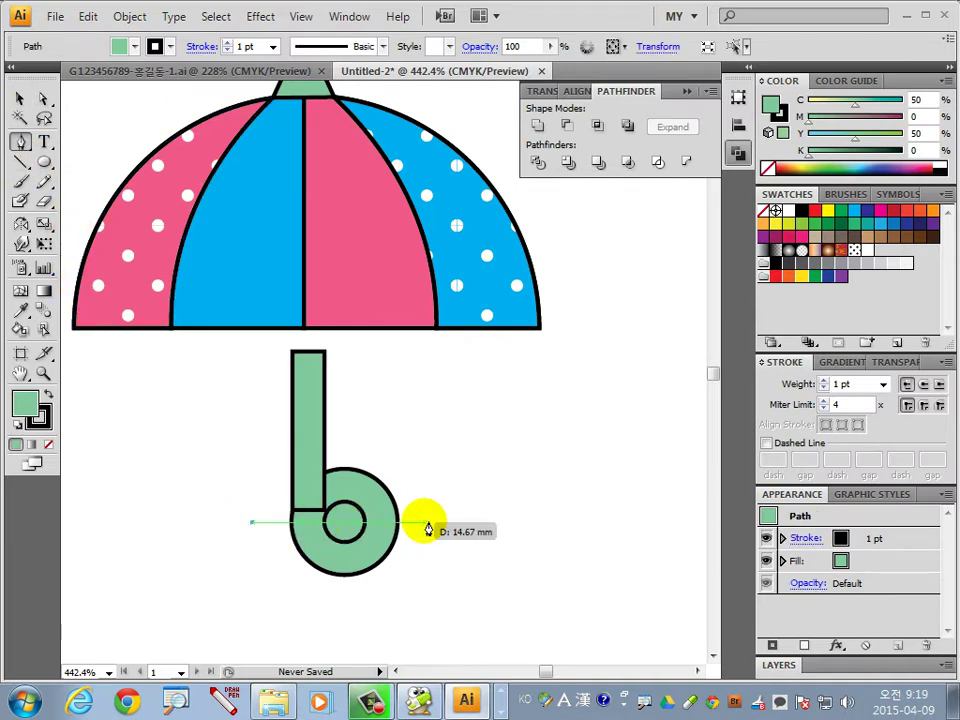
left_click(11, 67)
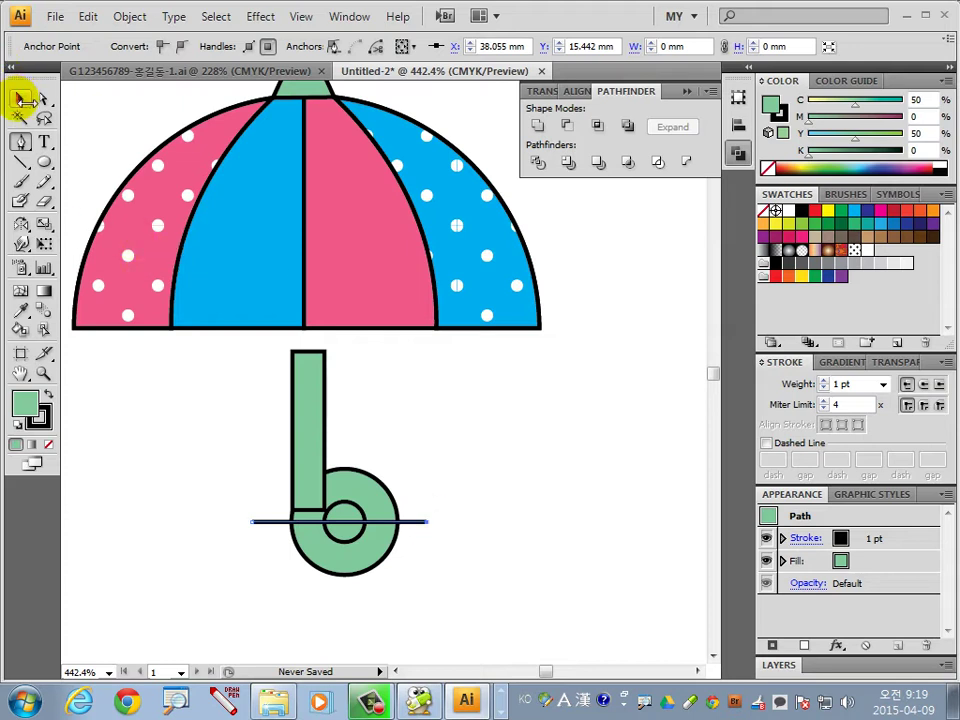
Step: Cut the small circle from the large one with Minus Front, then Divide the ring along the line
left_click(22, 100)
left_click(503, 566)
left_click(385, 541)
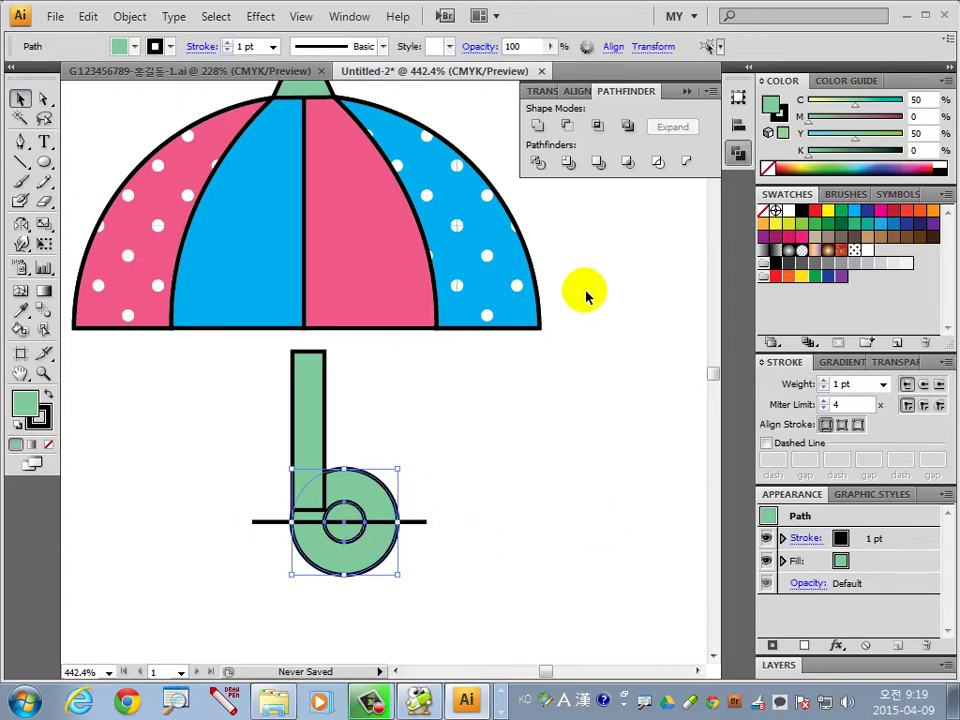
left_click(569, 129)
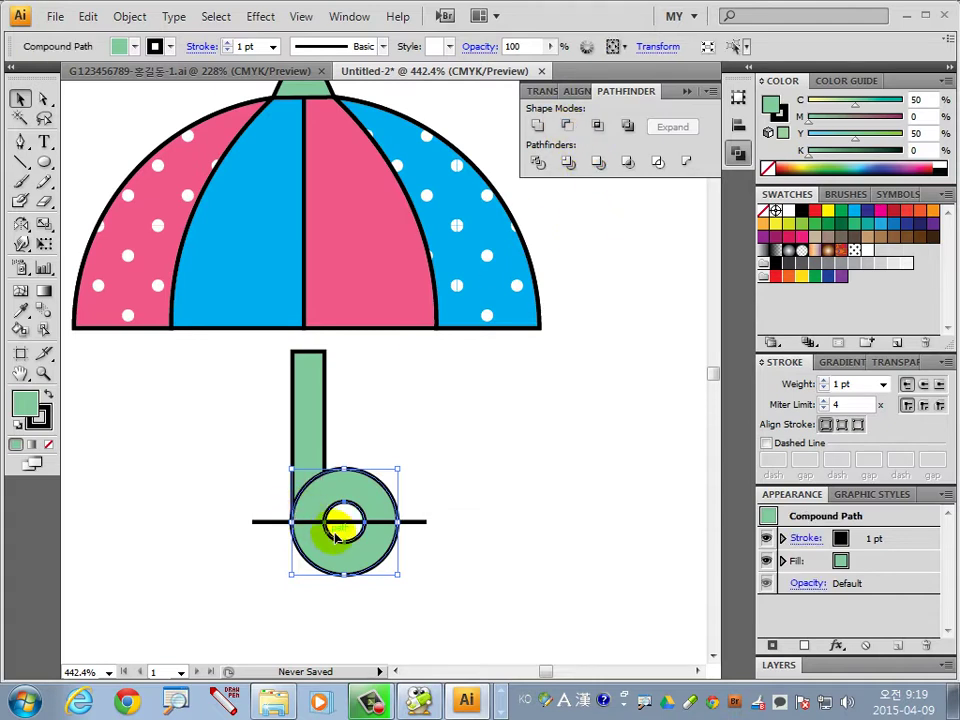
left_click(422, 597)
left_click_drag(365, 532, 360, 530)
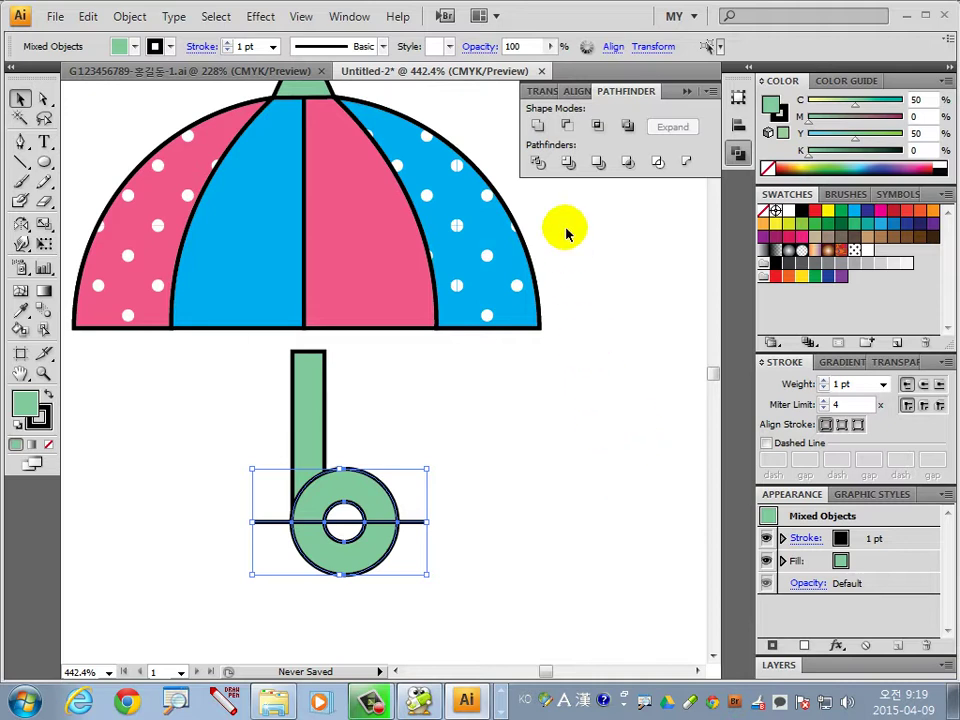
left_click(539, 163)
Step: Ungroup the divided ring pieces and delete the upper half
left_click(510, 528)
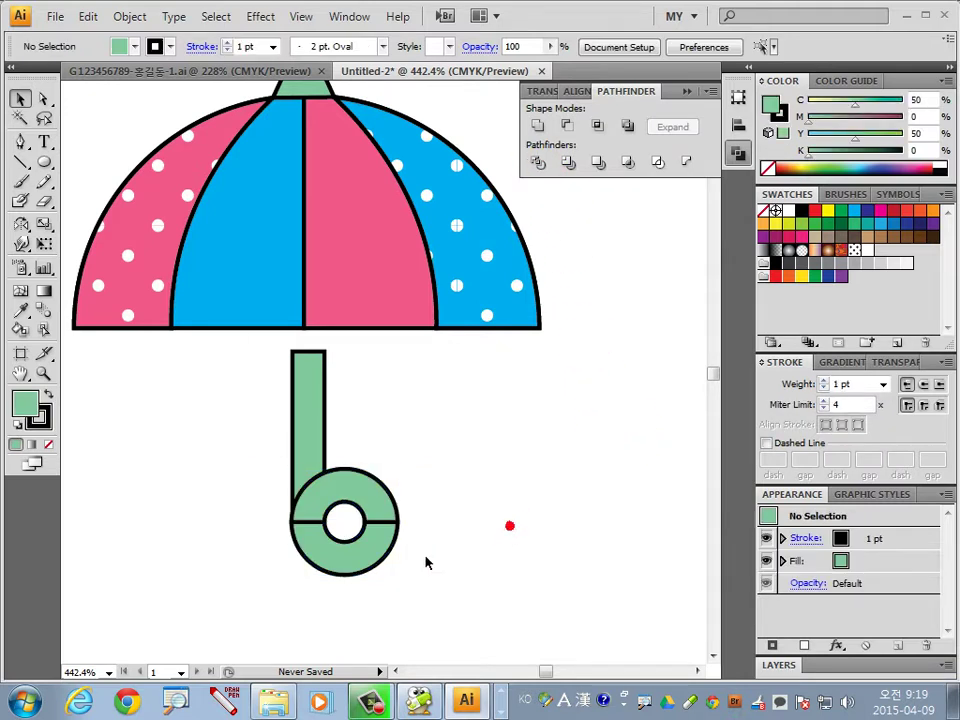
right_click(385, 540)
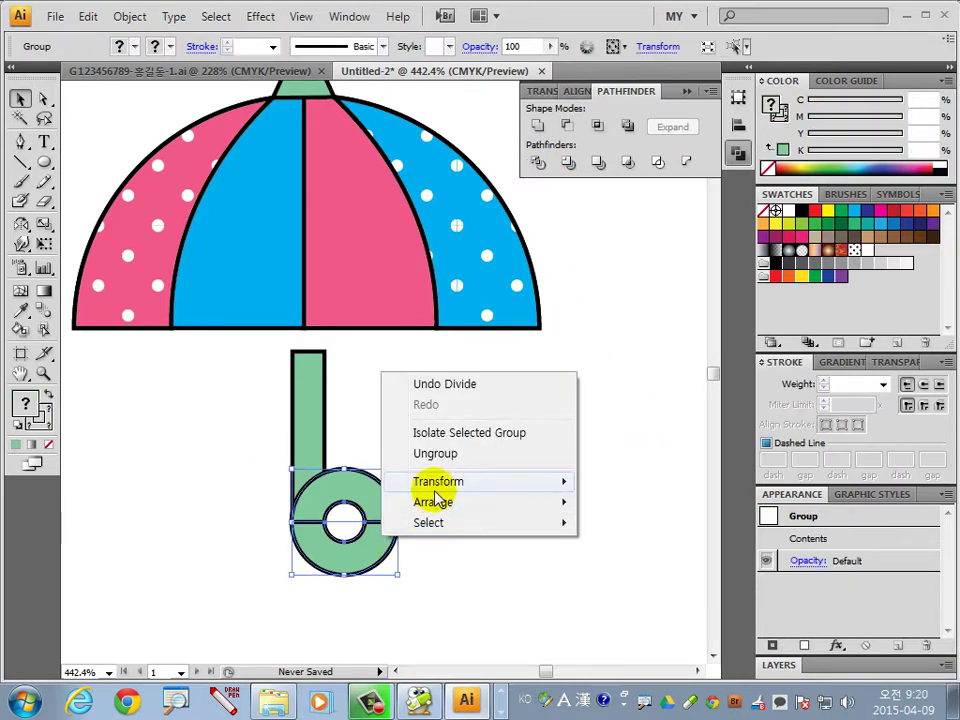
left_click(436, 453)
left_click(570, 573)
left_click(343, 519)
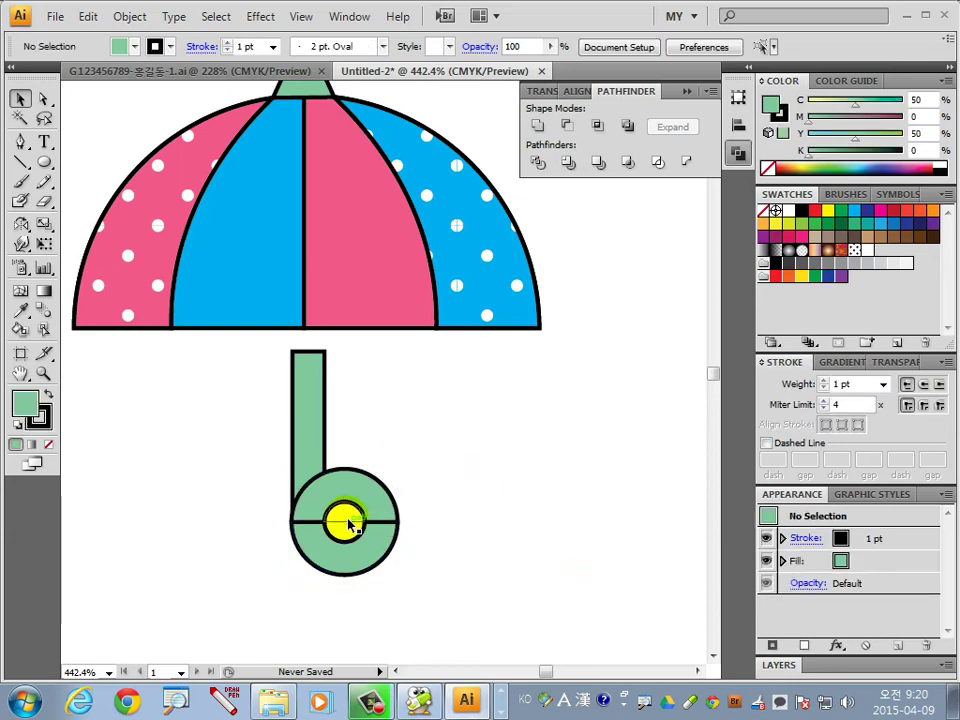
left_click(349, 514)
key("Delete")
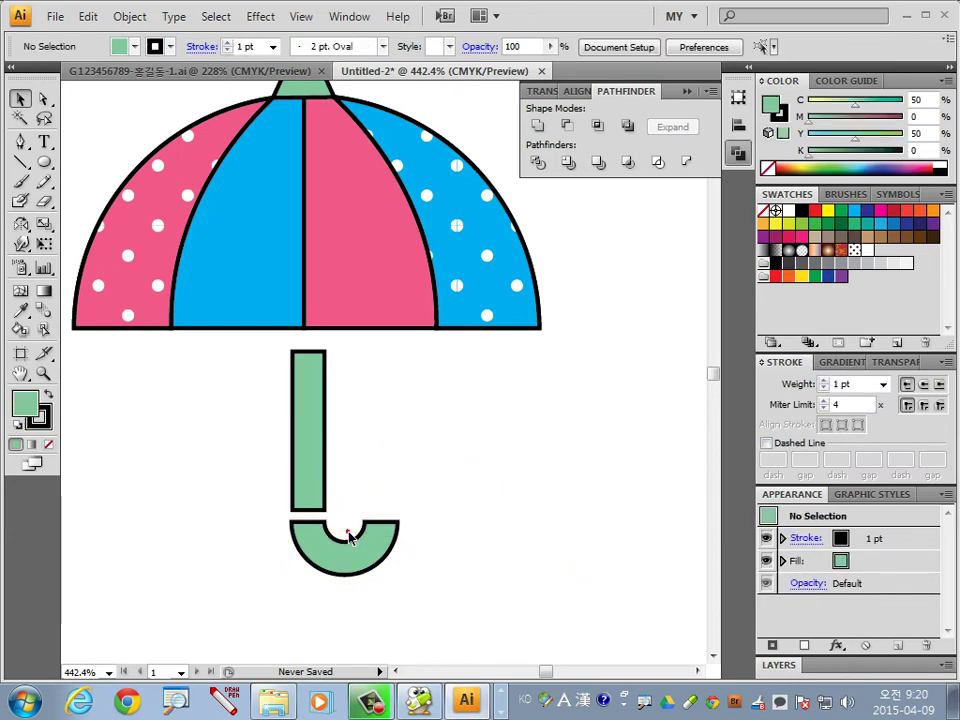
Step: Move the U-shaped hook up to meet the bottom of the shaft
left_click(362, 573)
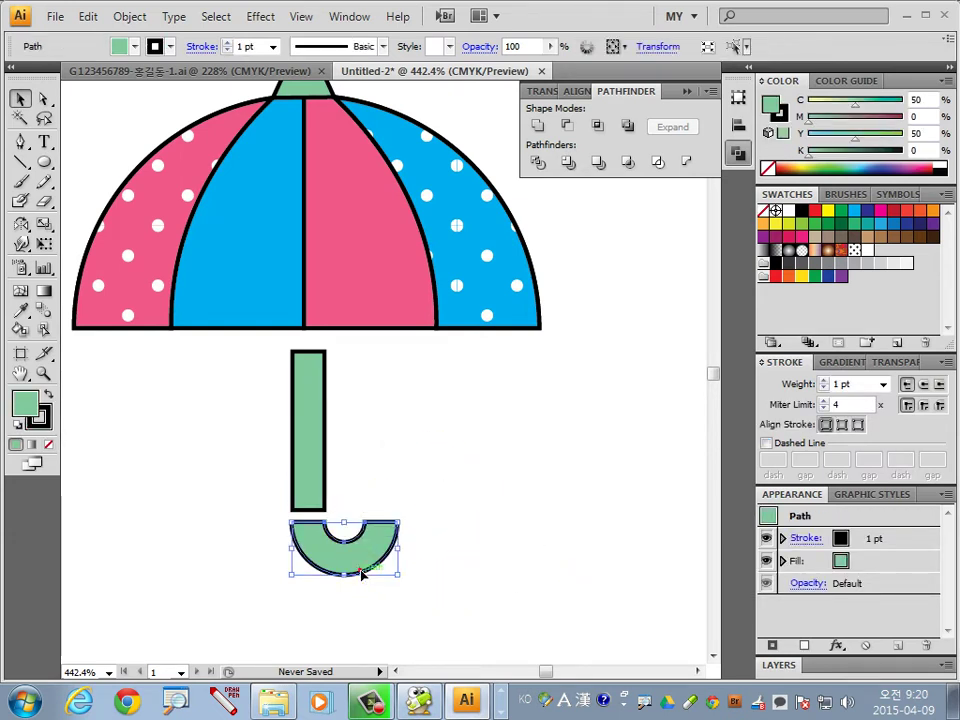
left_click(306, 467)
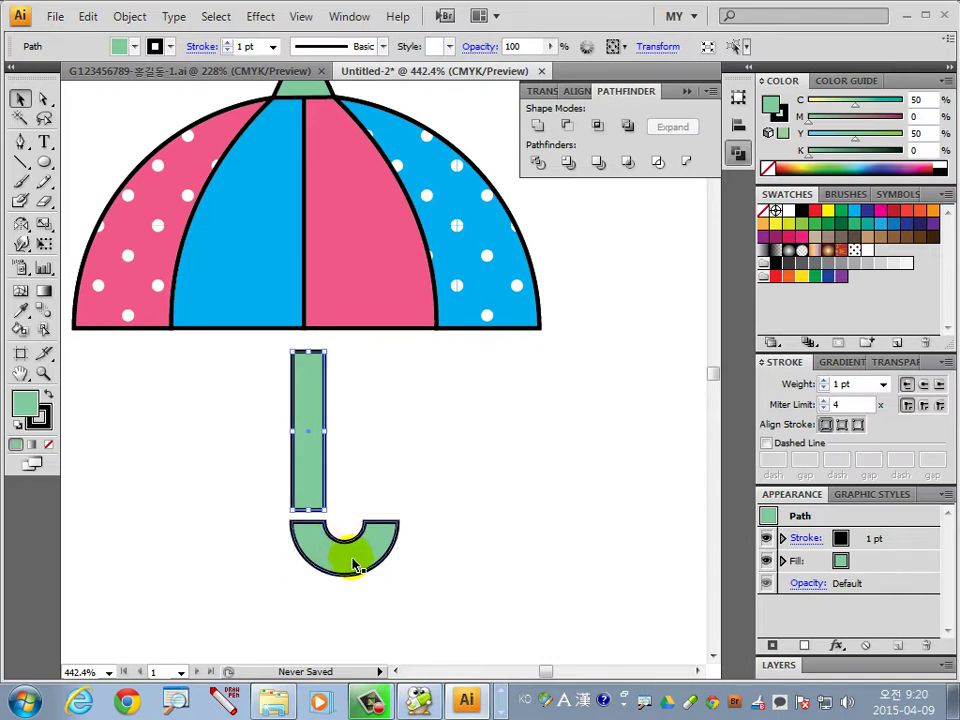
left_click(352, 560)
left_click_drag(257, 465, 358, 561)
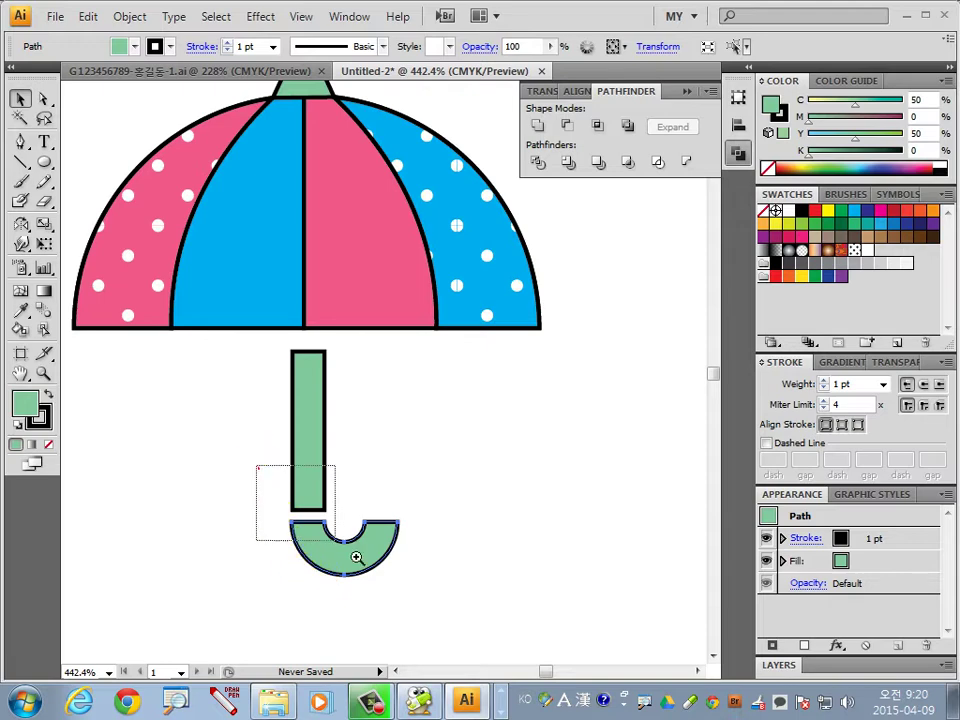
left_click_drag(342, 490, 328, 467)
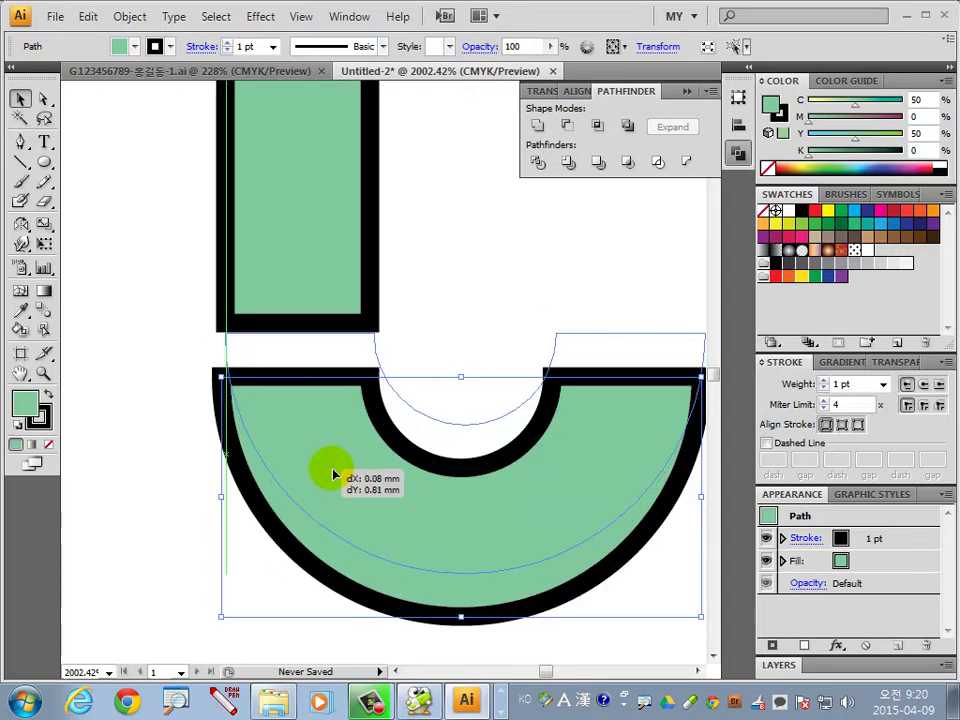
left_click(461, 302)
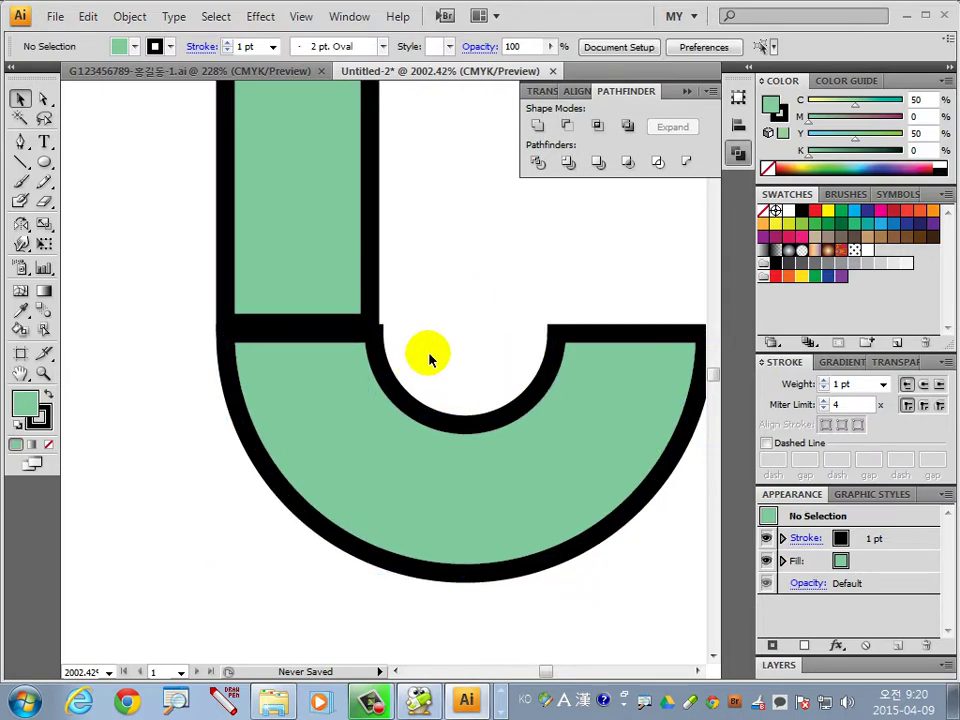
Step: Zoom out to the whole J handle and marquee-select the bar and hook
left_click_drag(493, 497, 463, 617)
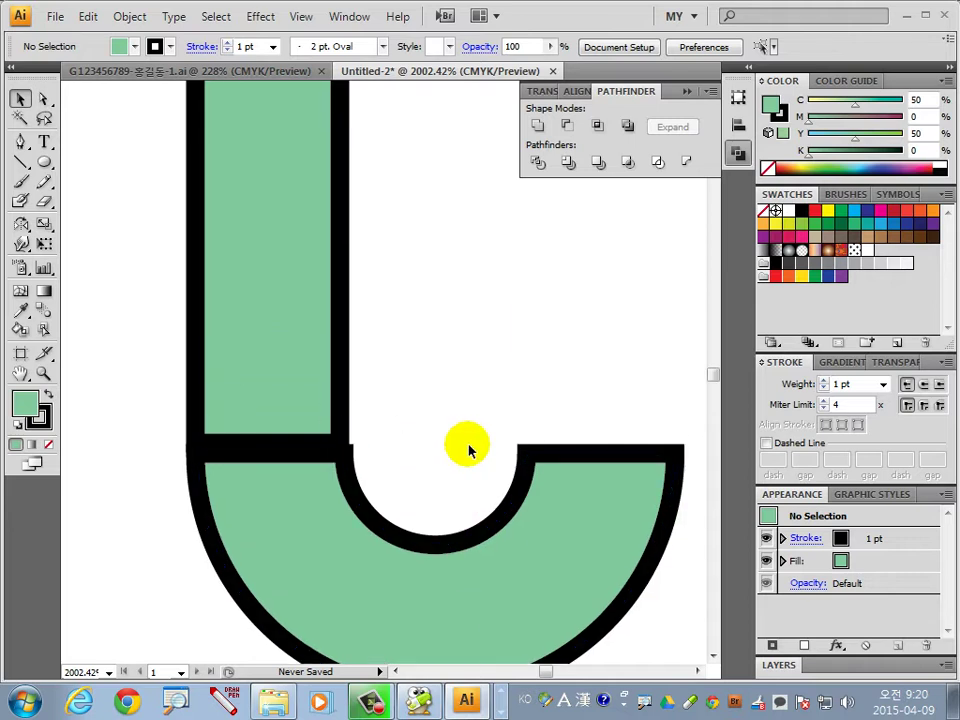
key("ctrl+minus")
key("ctrl+minus")
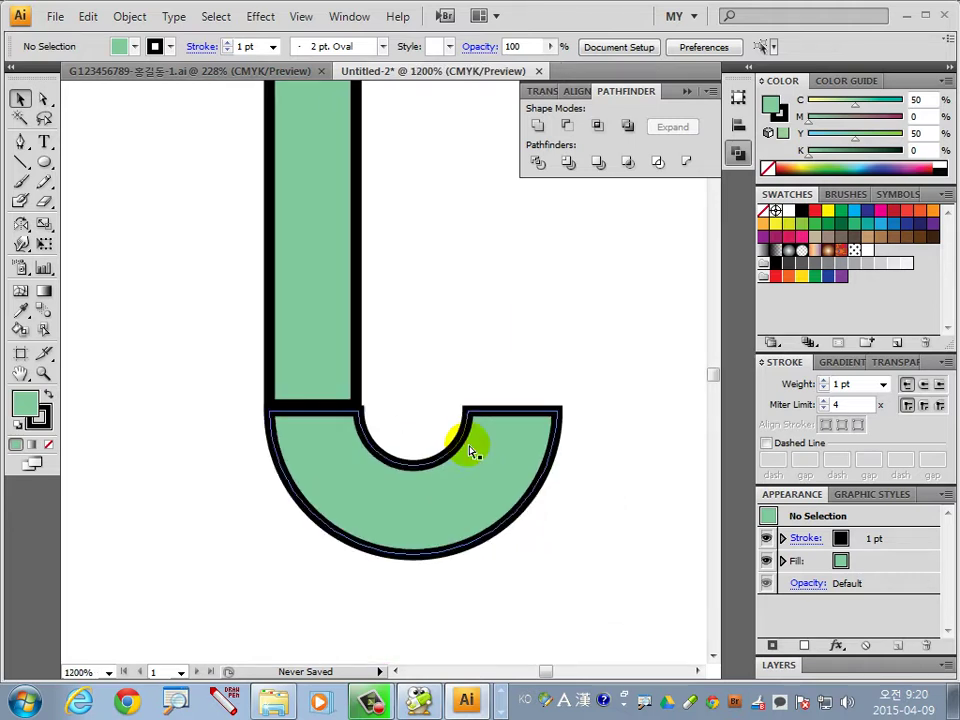
key("ctrl+minus")
left_click_drag(440, 441, 438, 554)
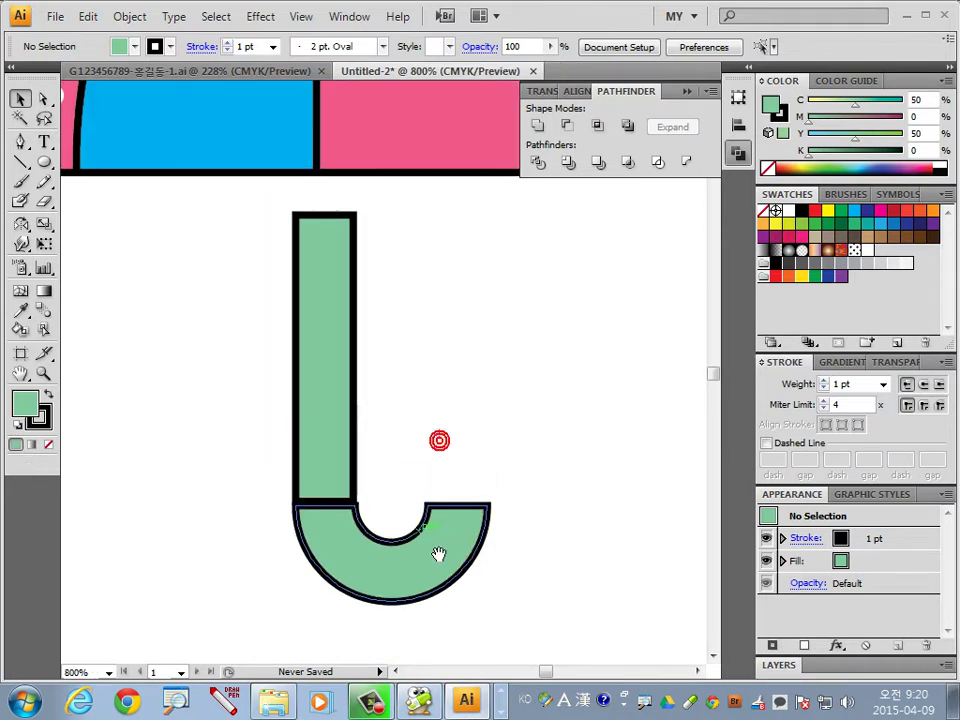
left_click_drag(525, 615, 317, 480)
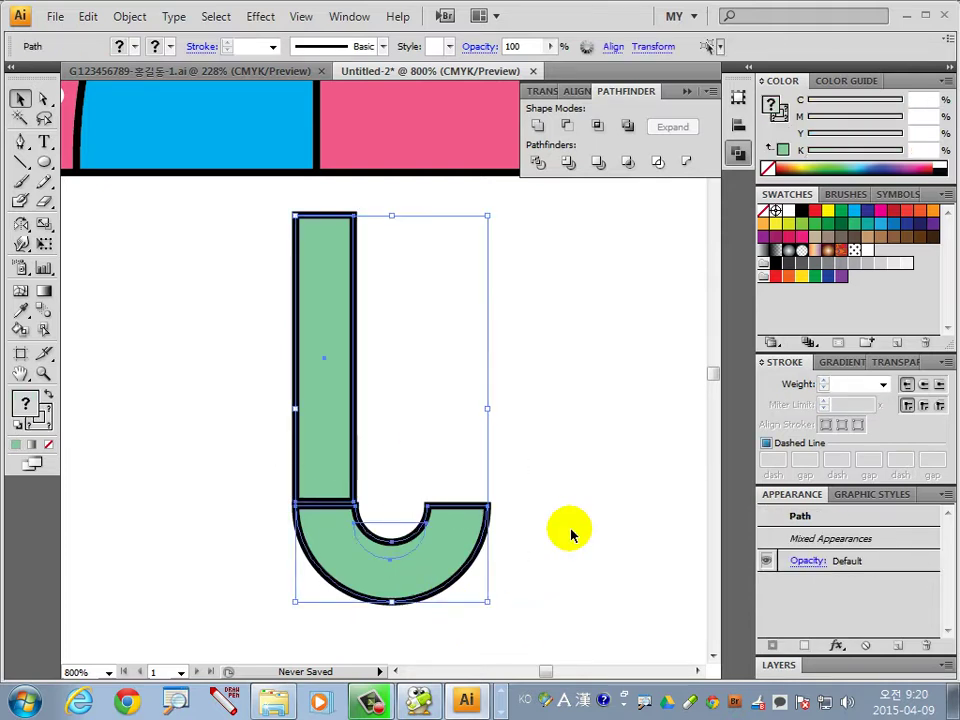
Step: Try uniting bar and hook, undo it, and inspect the pieces in Outline view
left_click(537, 125)
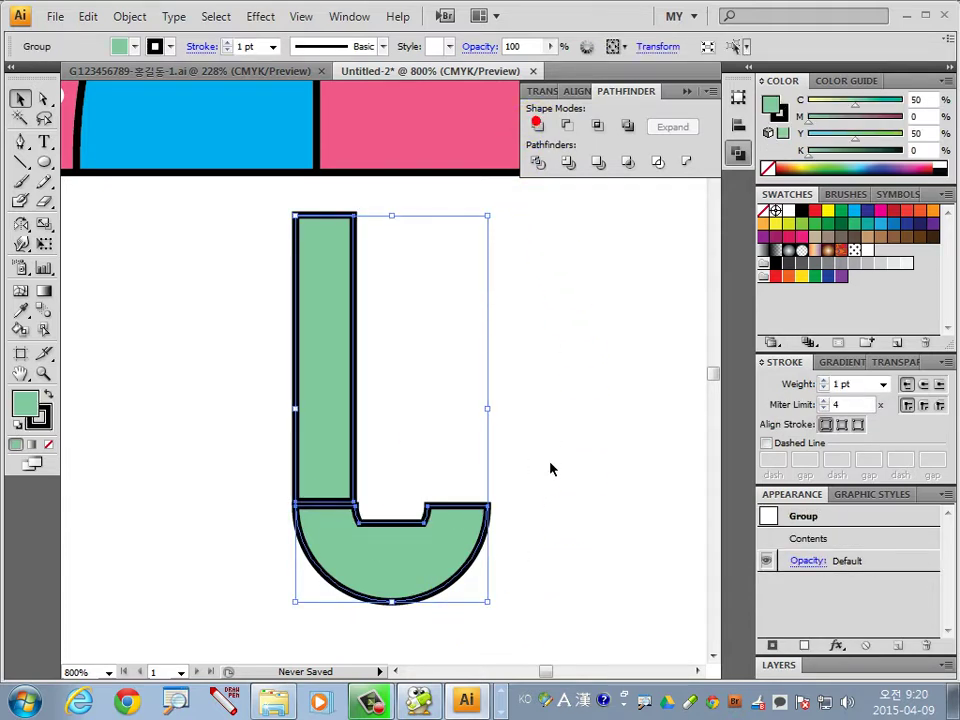
key("ctrl+z")
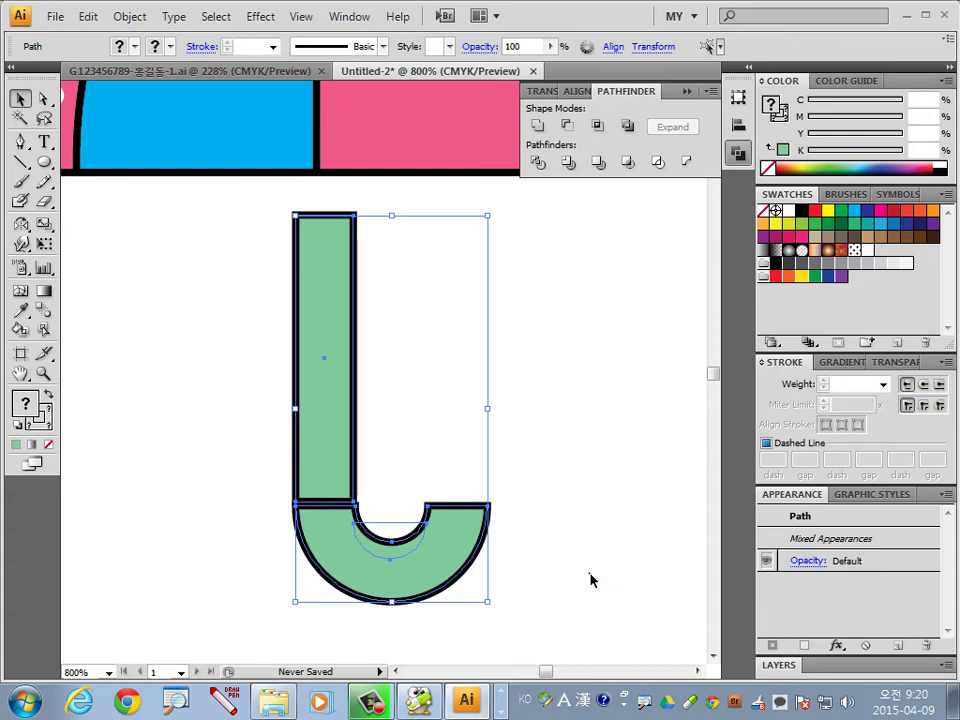
left_click(589, 576)
left_click(391, 531)
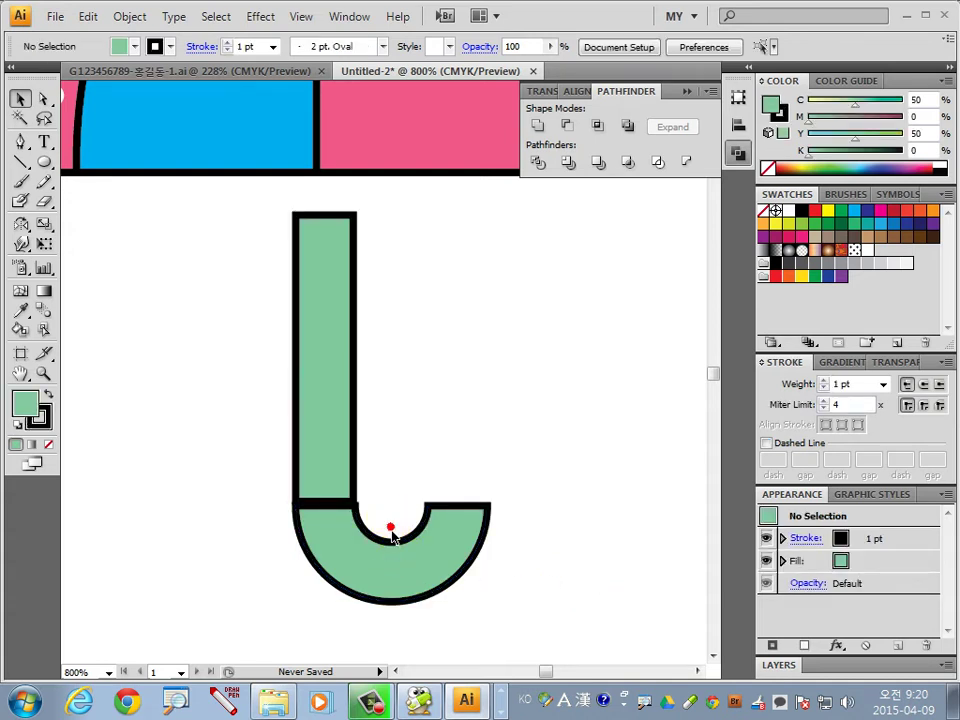
left_click(389, 527)
key("ctrl+y")
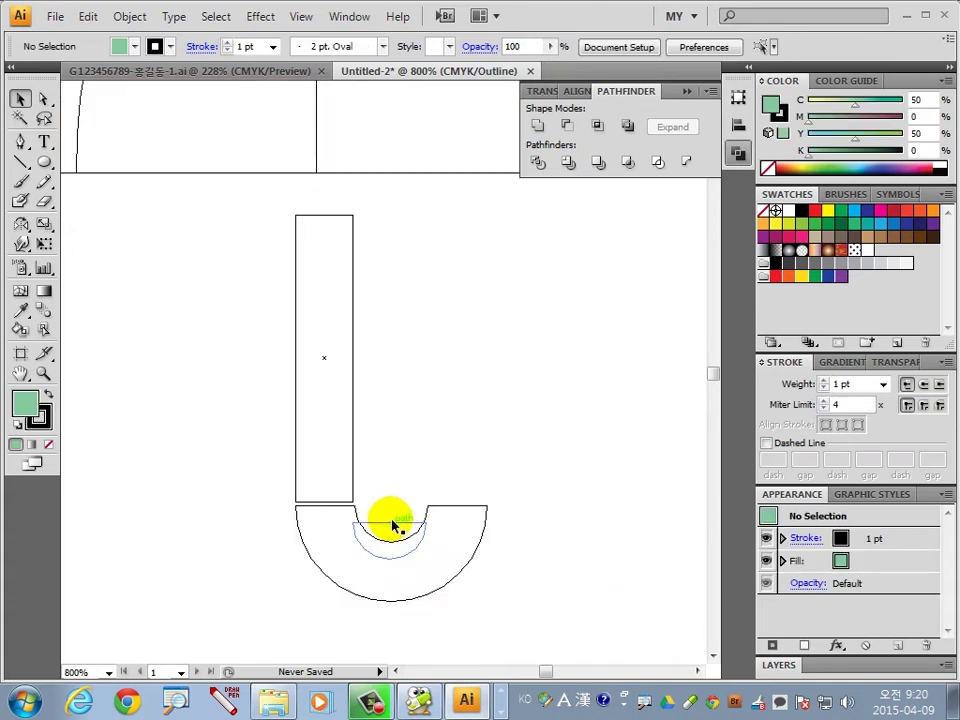
left_click(391, 528)
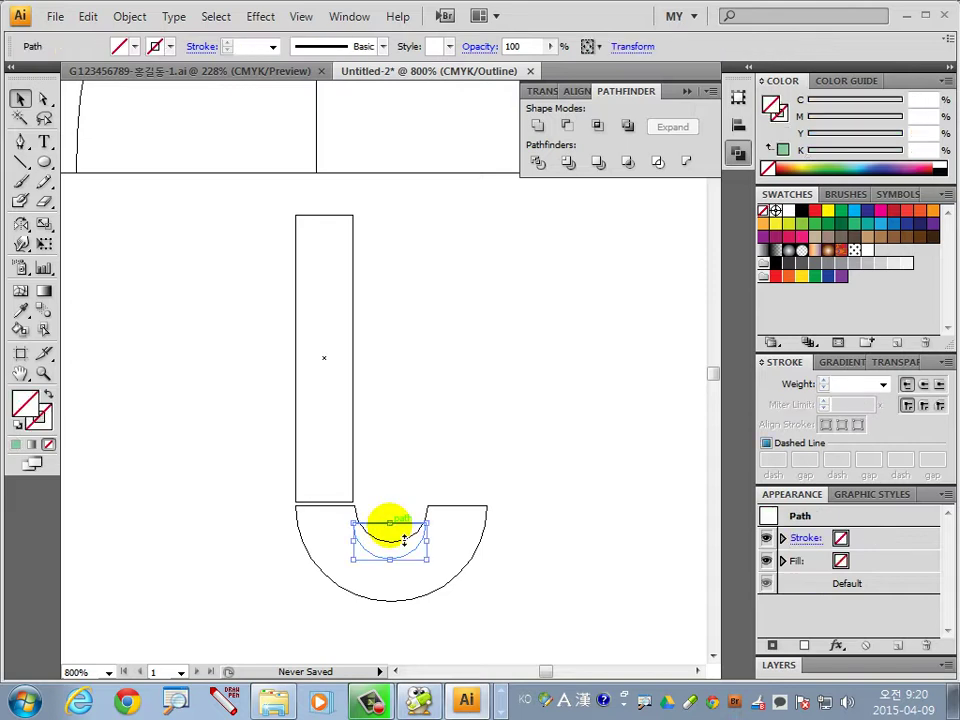
left_click(558, 598)
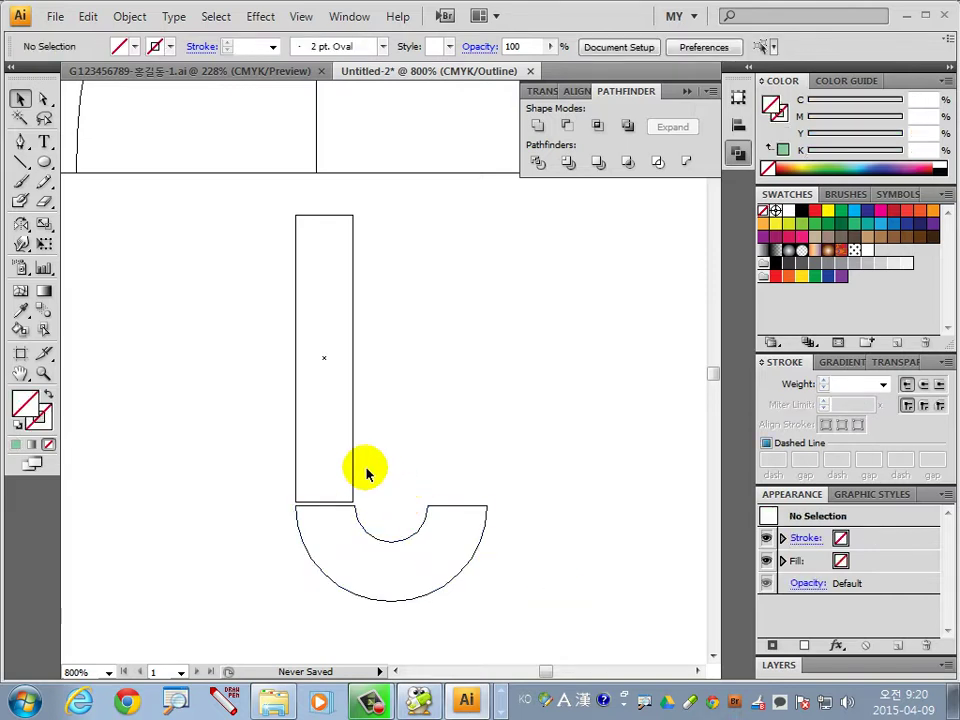
left_click_drag(367, 474, 326, 428)
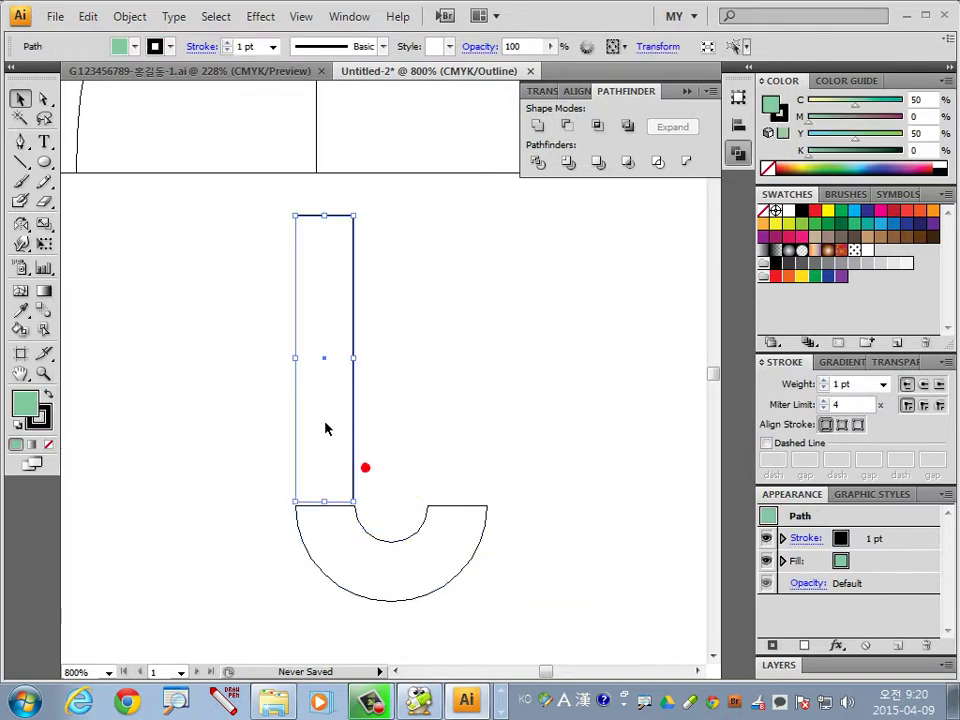
left_click(402, 461)
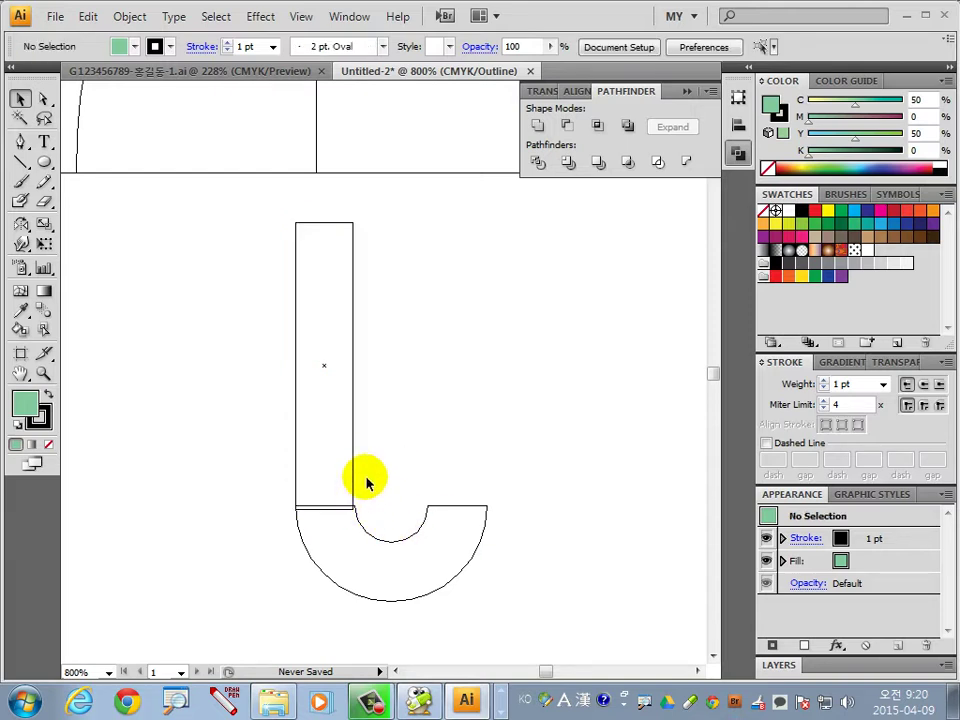
Step: Stretch the bar's right edge to meet the hook, then return to Preview
left_click_drag(295, 454, 371, 536)
left_click(455, 478)
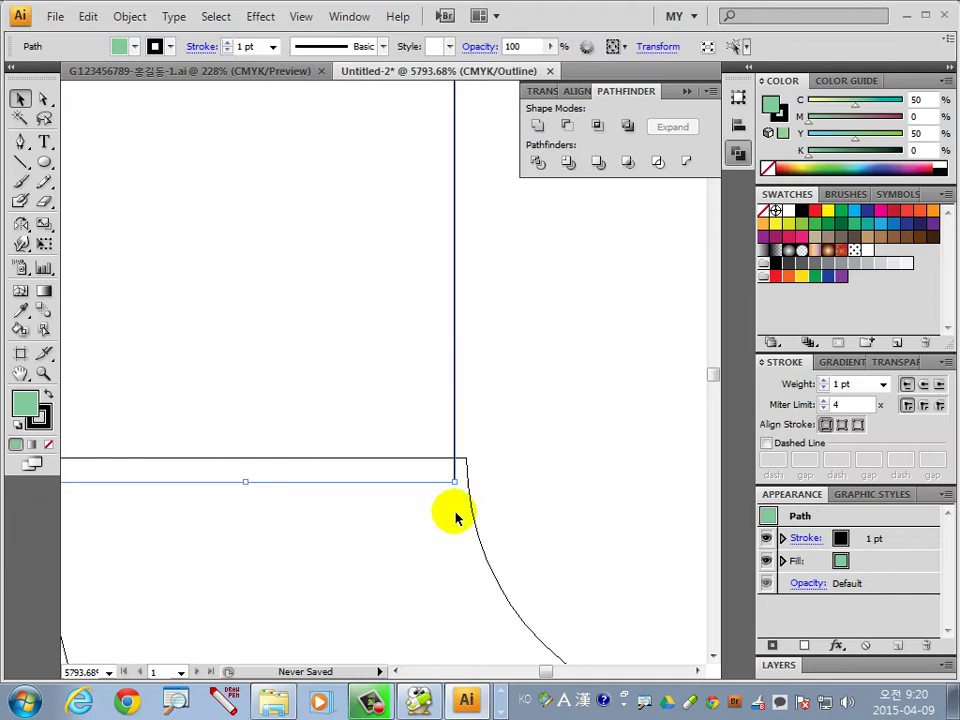
left_click_drag(455, 481, 467, 482)
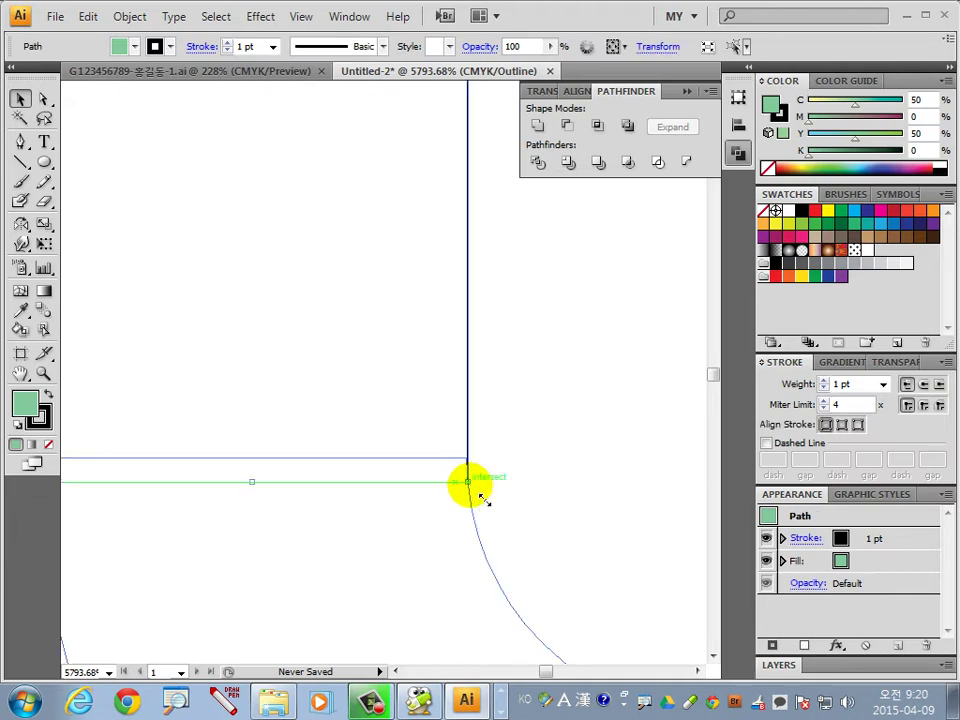
left_click(580, 495)
key("ctrl+0")
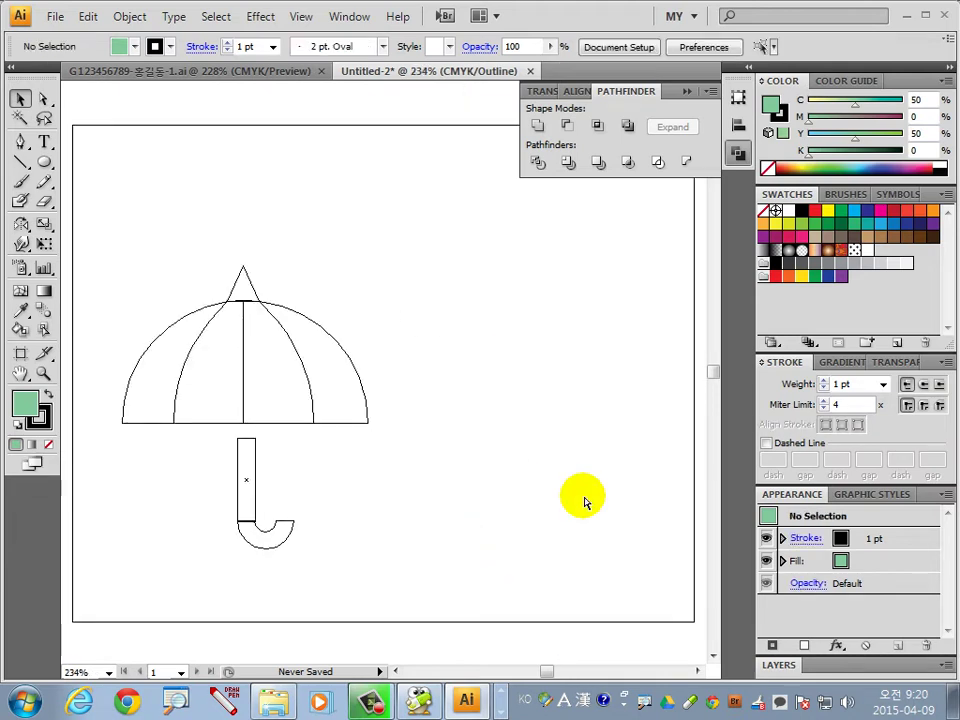
key("ctrl+y")
left_click_drag(220, 425, 340, 576)
Step: Merge the handle's bar and hook into one J shape
left_click_drag(463, 597, 184, 398)
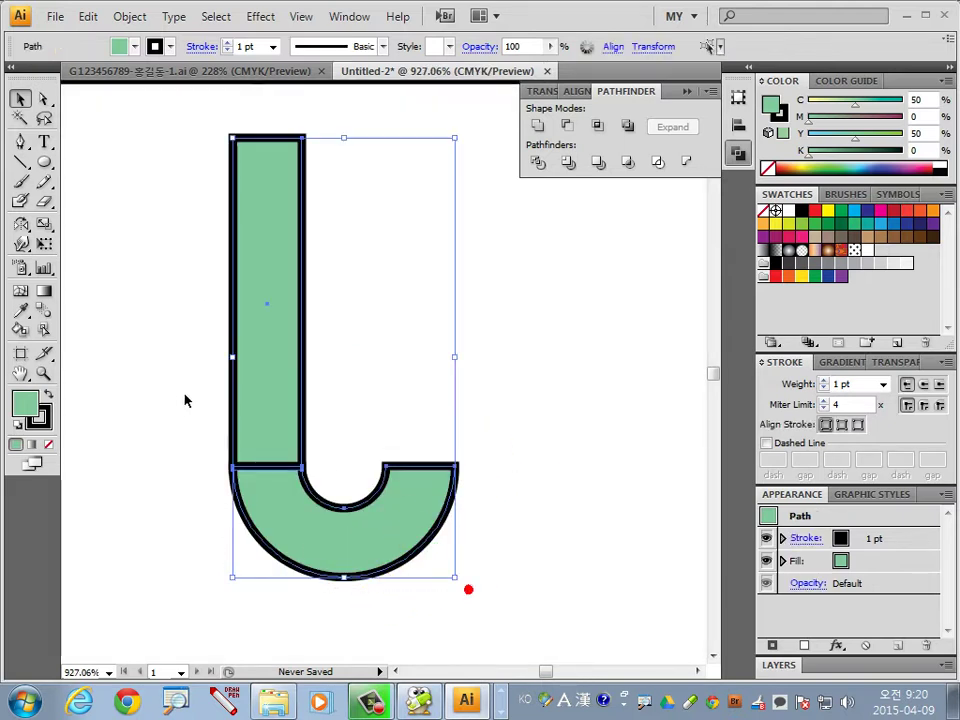
left_click(536, 126)
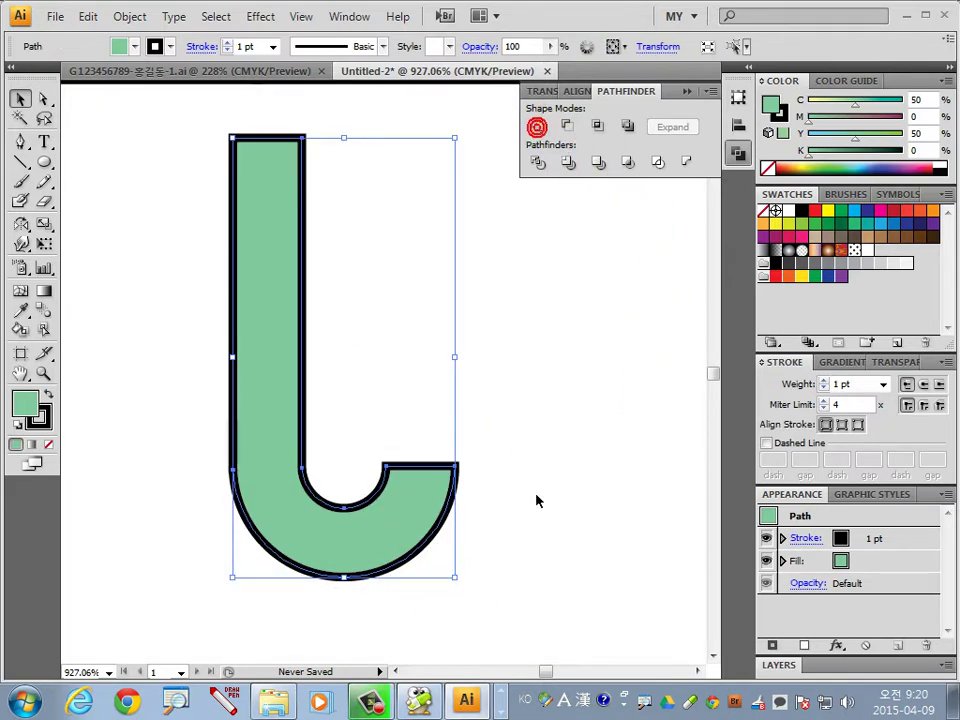
left_click(546, 437)
Step: Check the reference handle's rounded tip and draw a small circle at the hook's tip
left_click(44, 161)
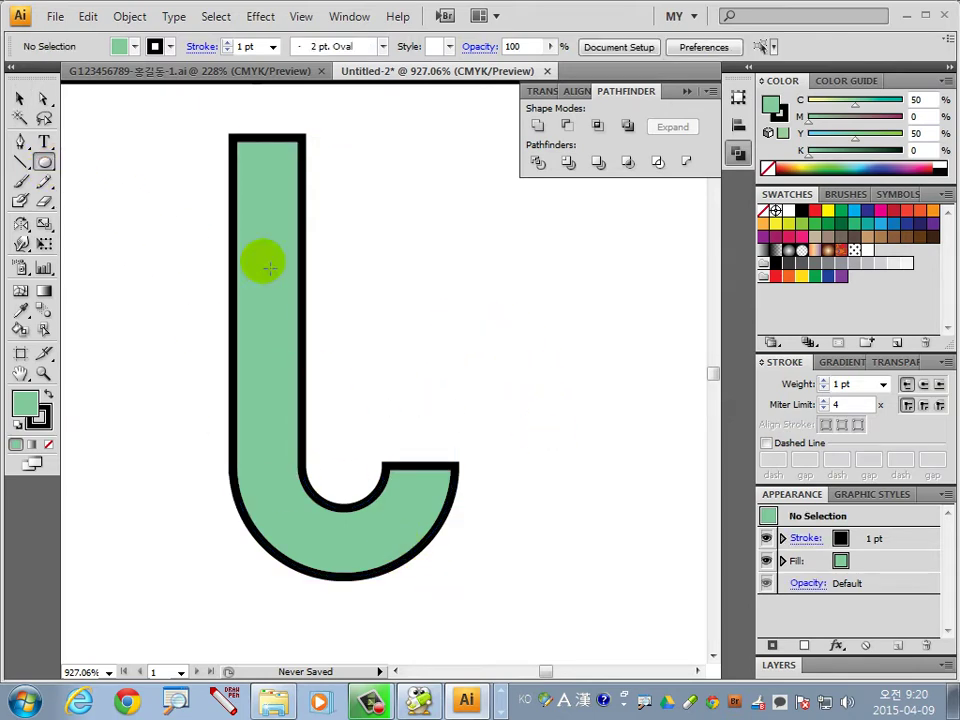
left_click(223, 71)
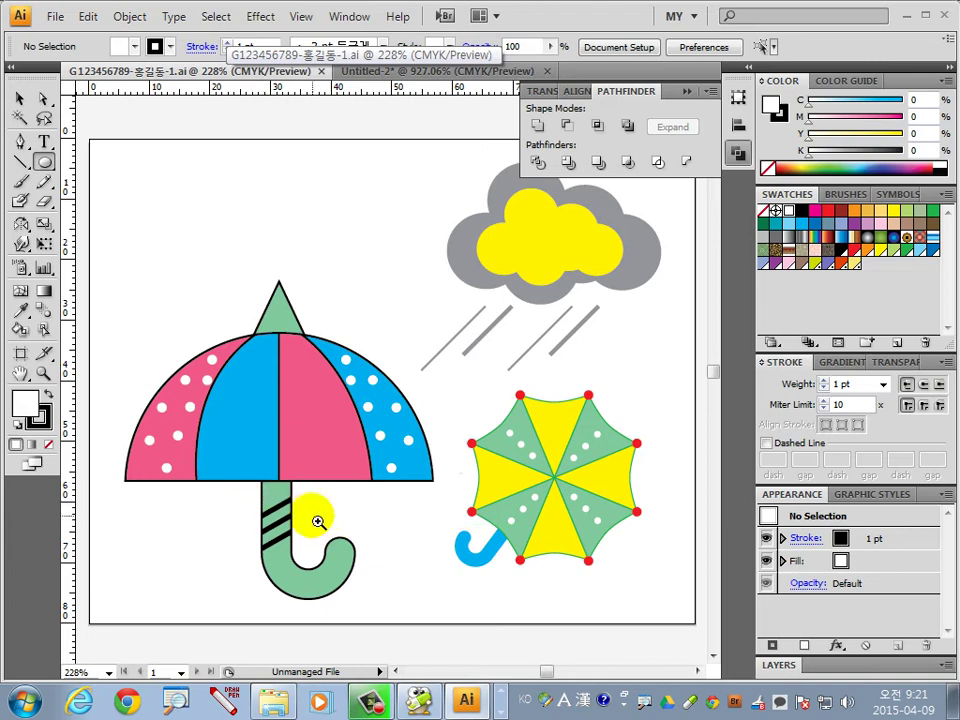
left_click_drag(317, 521, 375, 572)
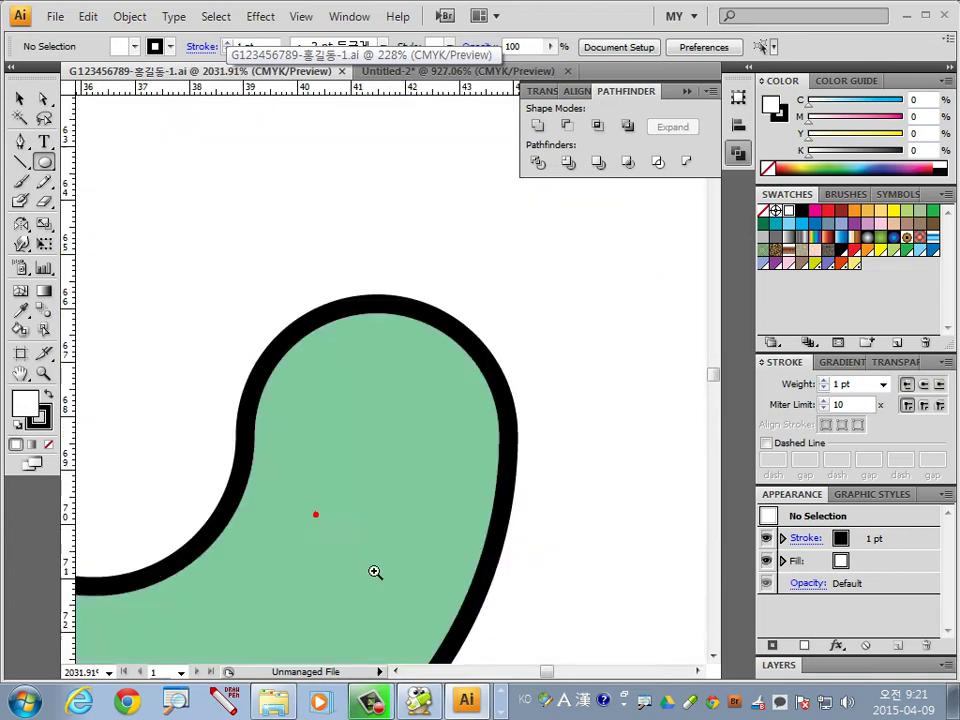
left_click(435, 72)
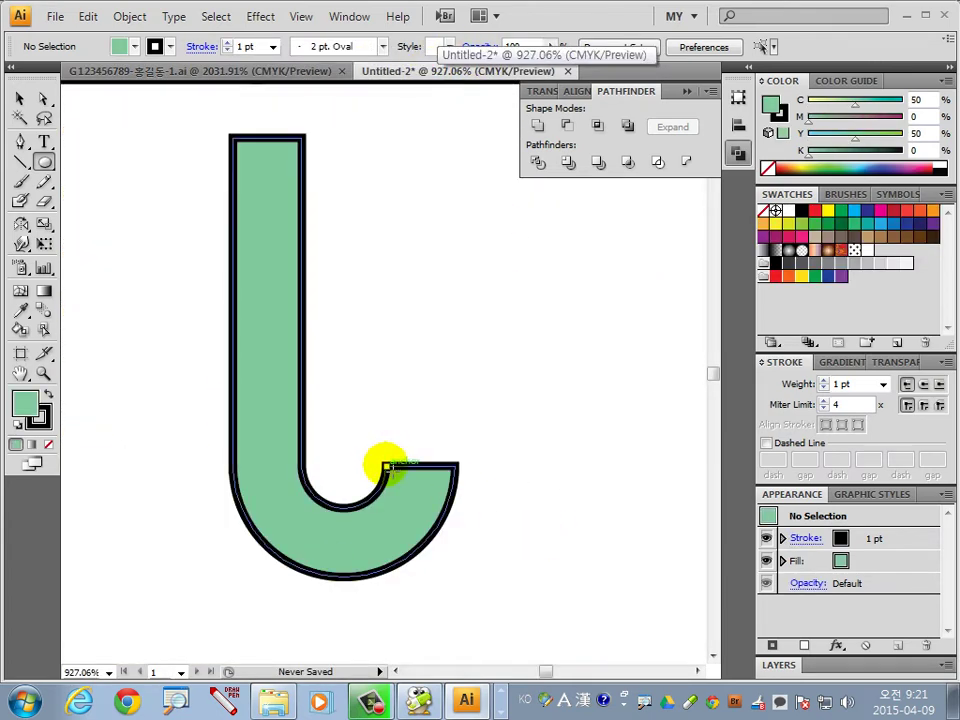
left_click_drag(384, 466, 458, 446)
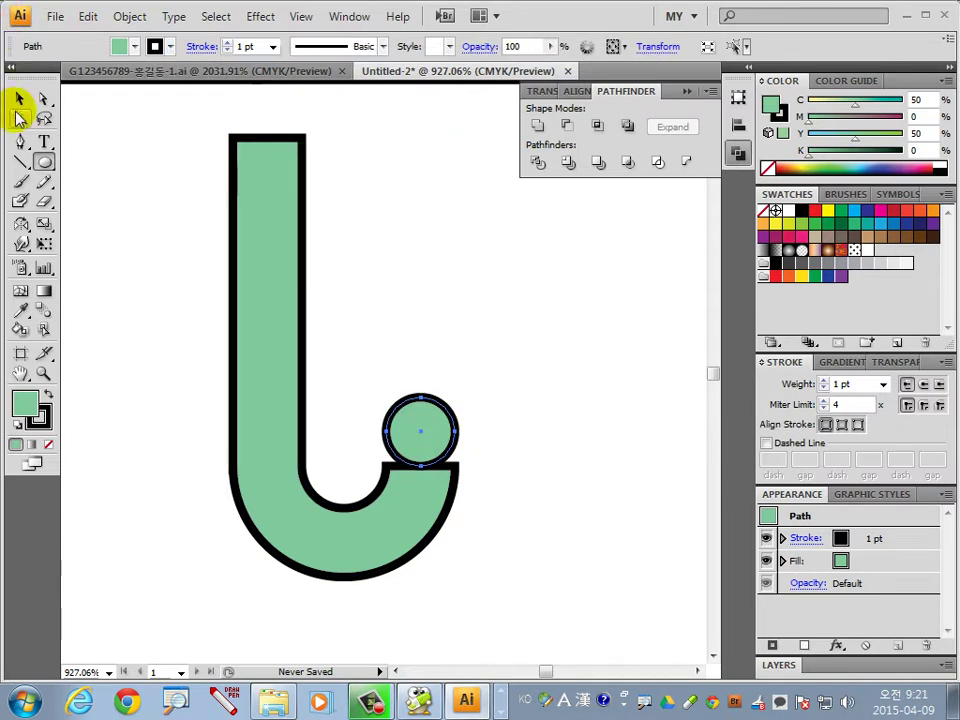
Step: Move the circle onto the hook's end and try merging it, then undo the merge
left_click(20, 99)
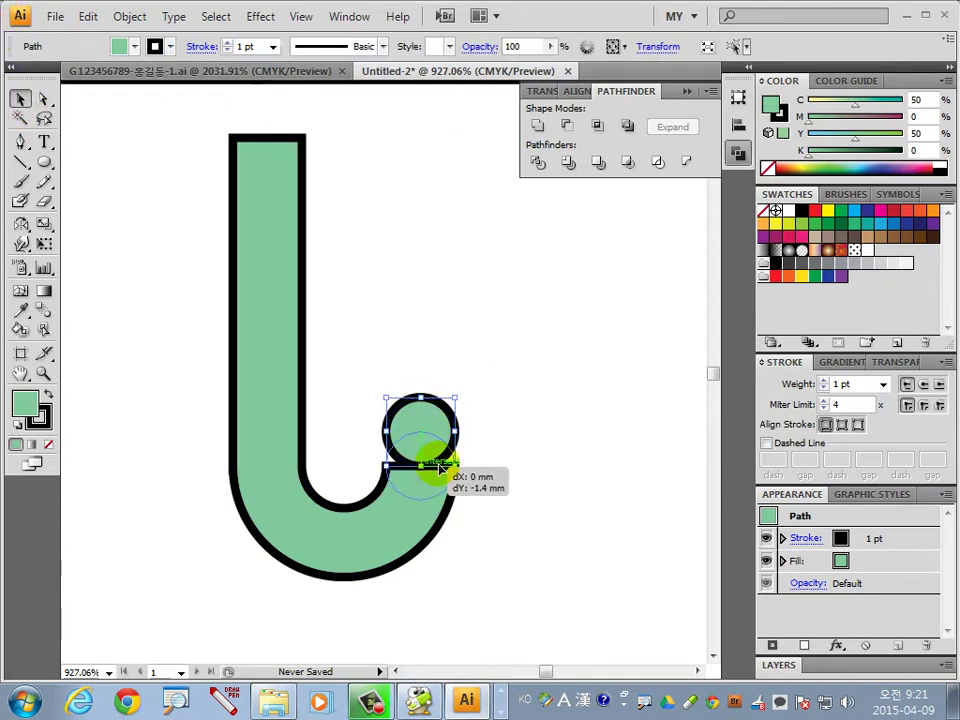
left_click_drag(433, 441, 433, 477)
key("Up")
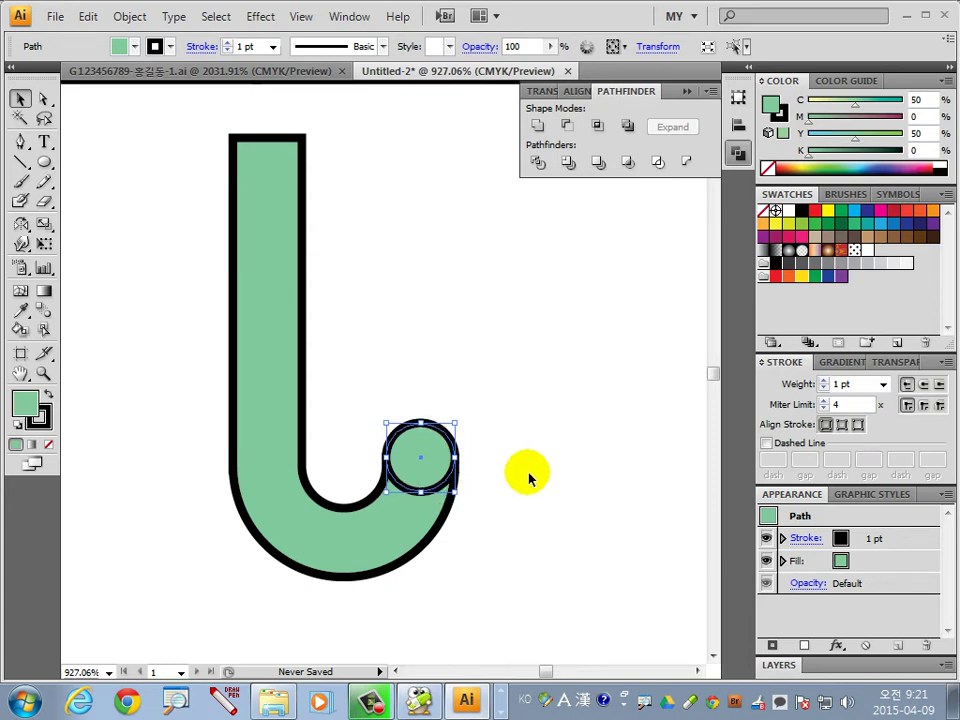
left_click(529, 479)
left_click_drag(495, 523, 373, 418)
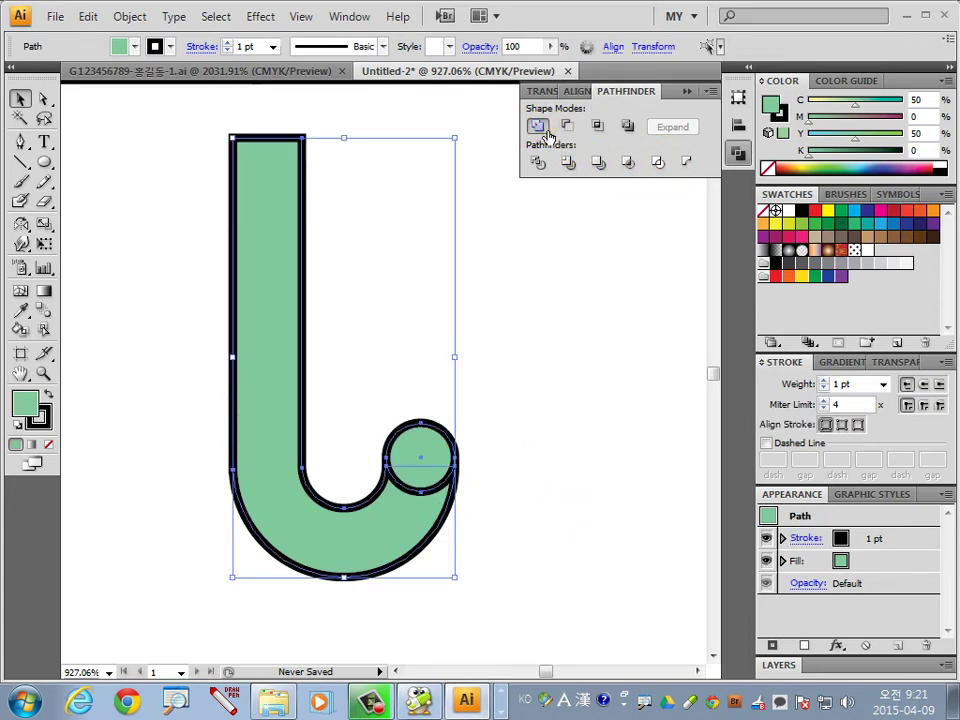
left_click(540, 128)
left_click(546, 516)
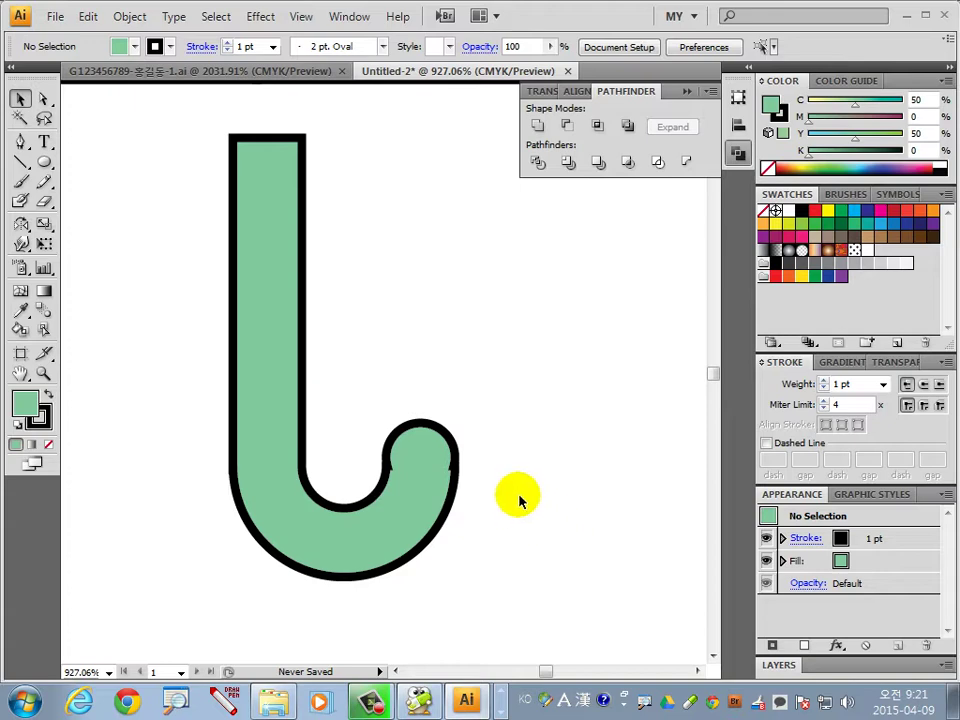
key("ctrl+z")
Step: Realign the circle on the hook end and combine it with the J into one outline
left_click(560, 501)
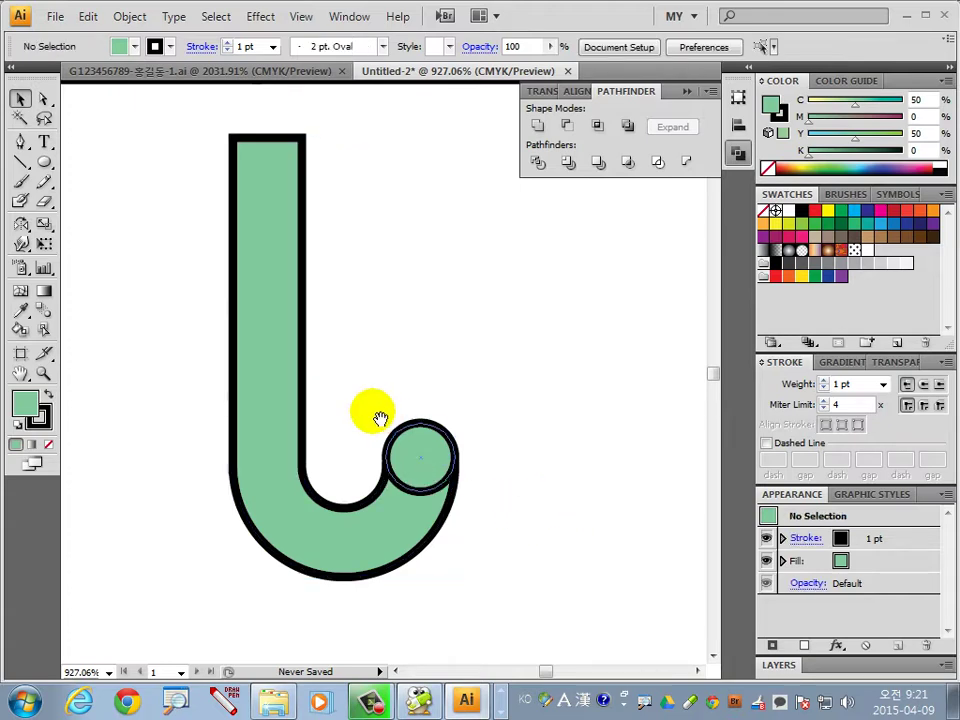
left_click_drag(495, 521, 360, 406)
left_click(486, 242)
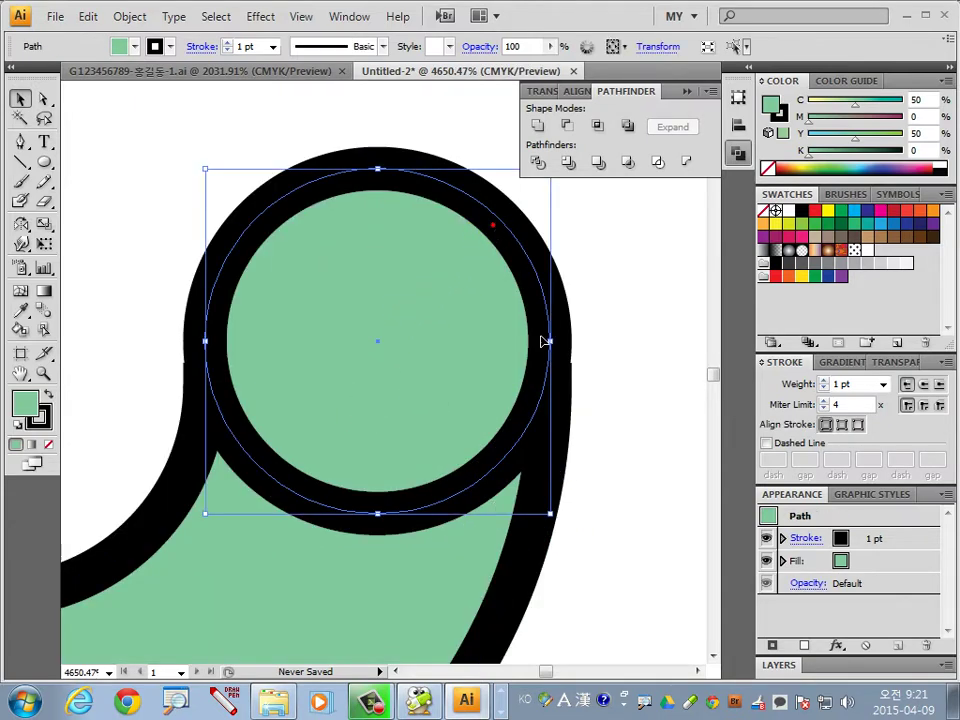
key("Up")
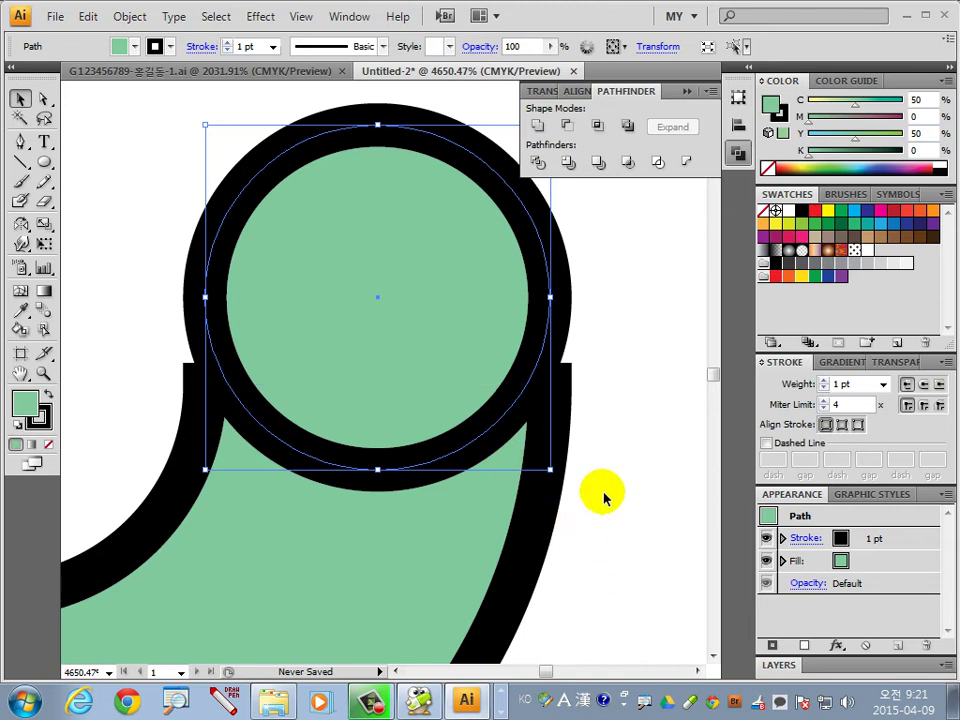
key("Down")
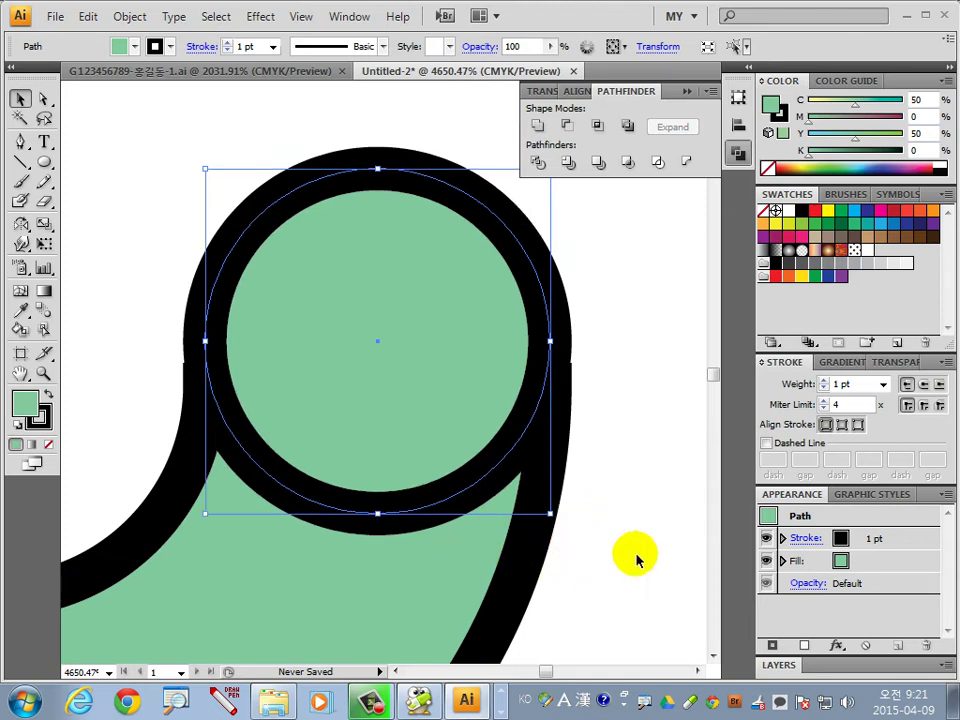
left_click(636, 560)
left_click_drag(645, 506, 204, 268)
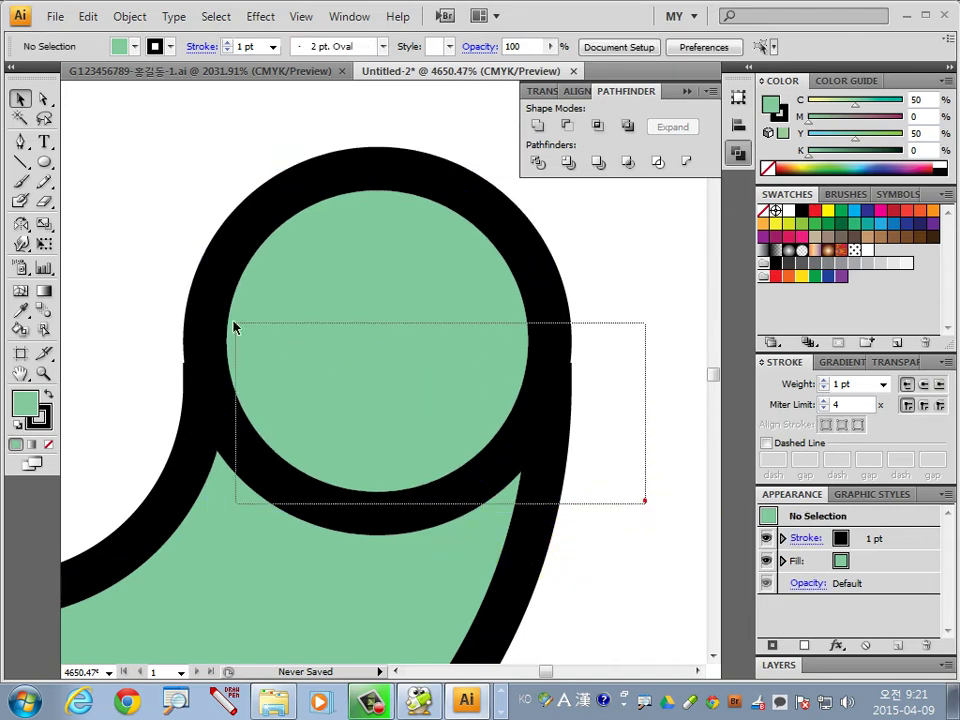
left_click(568, 163)
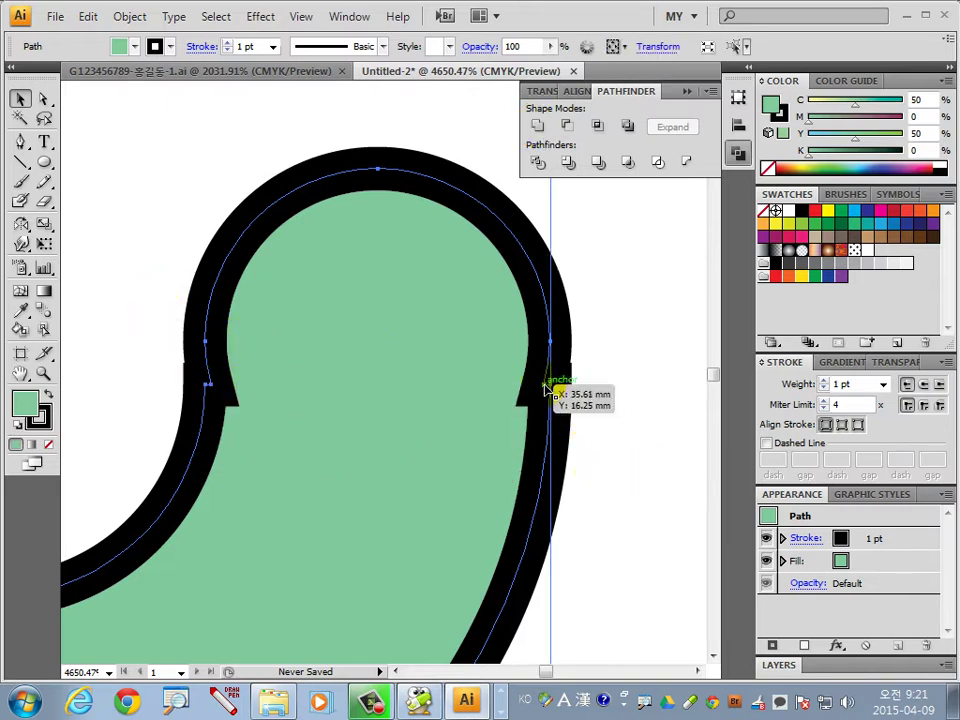
Step: Smooth the first notch by averaging its two anchor points (Average, Both)
left_click(140, 347)
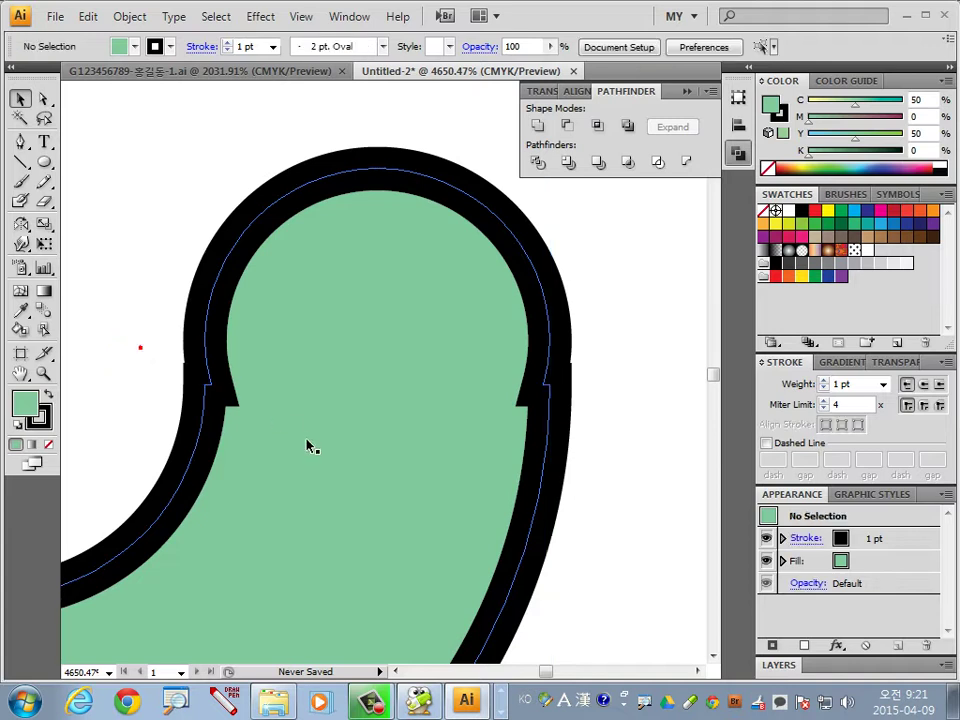
left_click(160, 347, "ctrl")
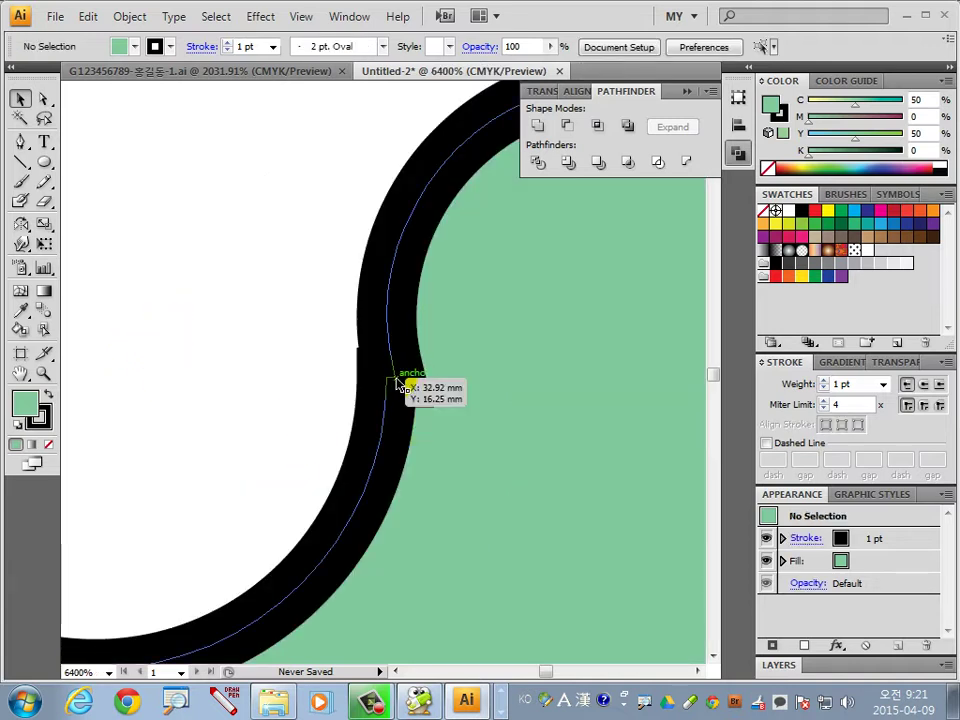
left_click(44, 98)
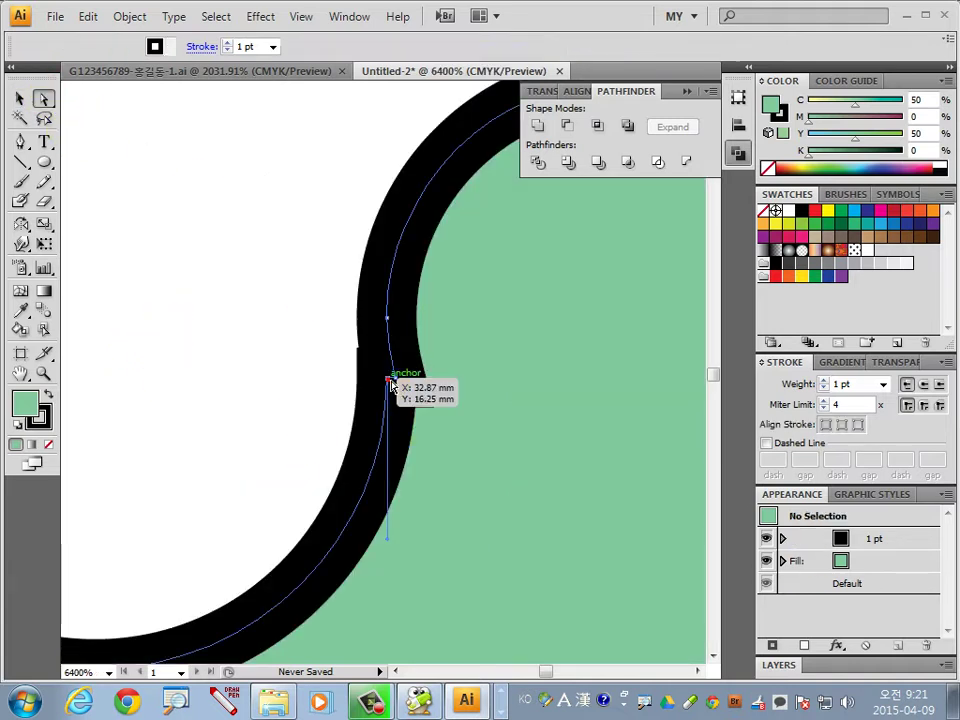
left_click(398, 379)
left_click_drag(409, 389, 493, 420)
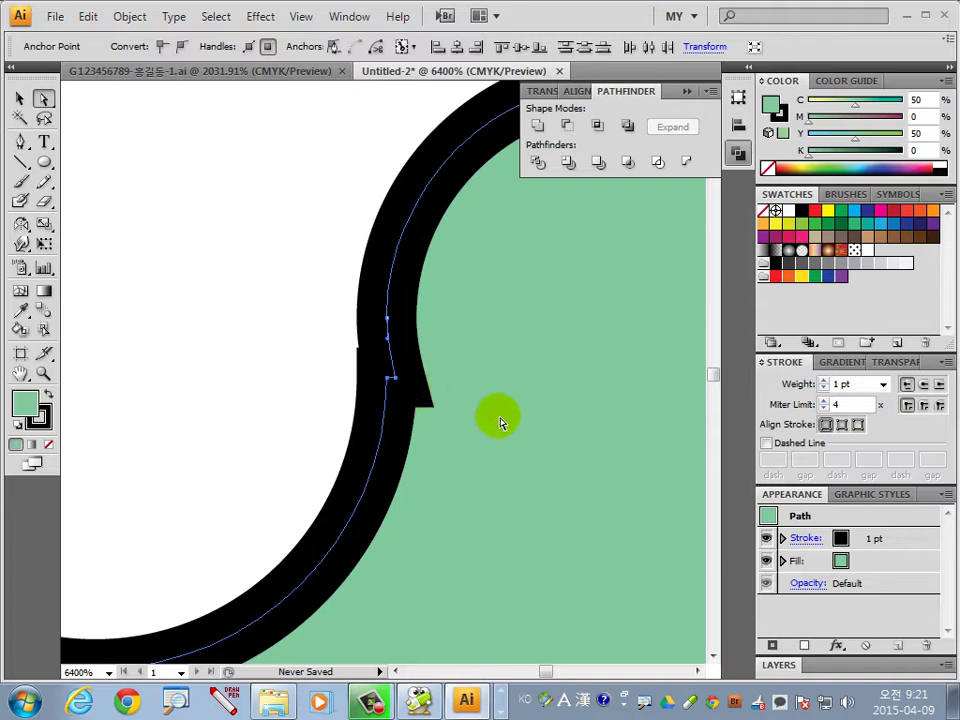
key("ctrl+j")
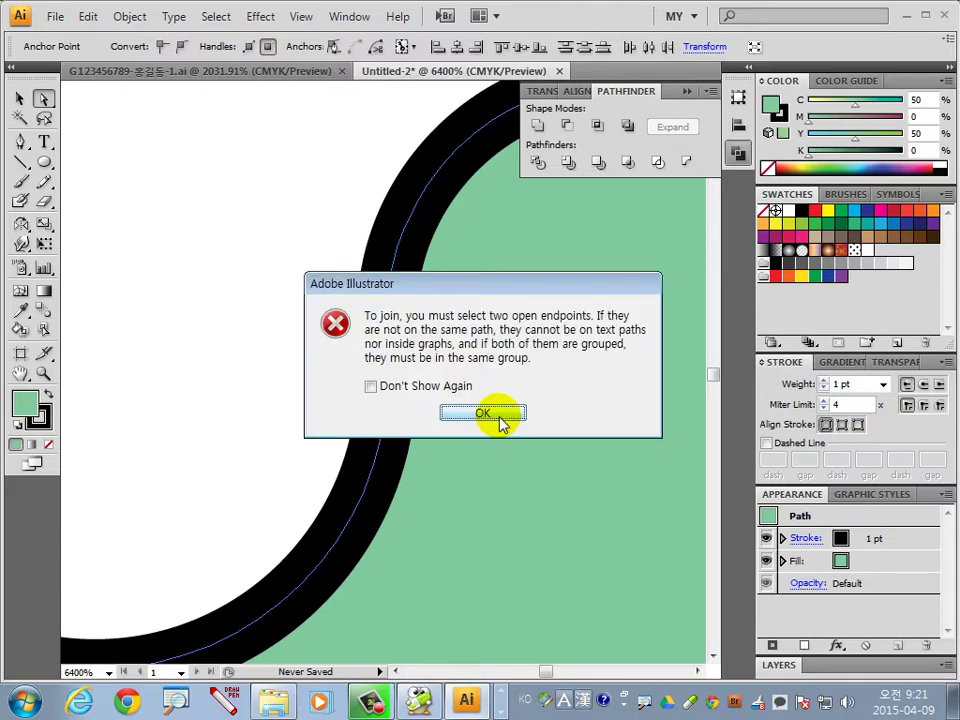
left_click(483, 414)
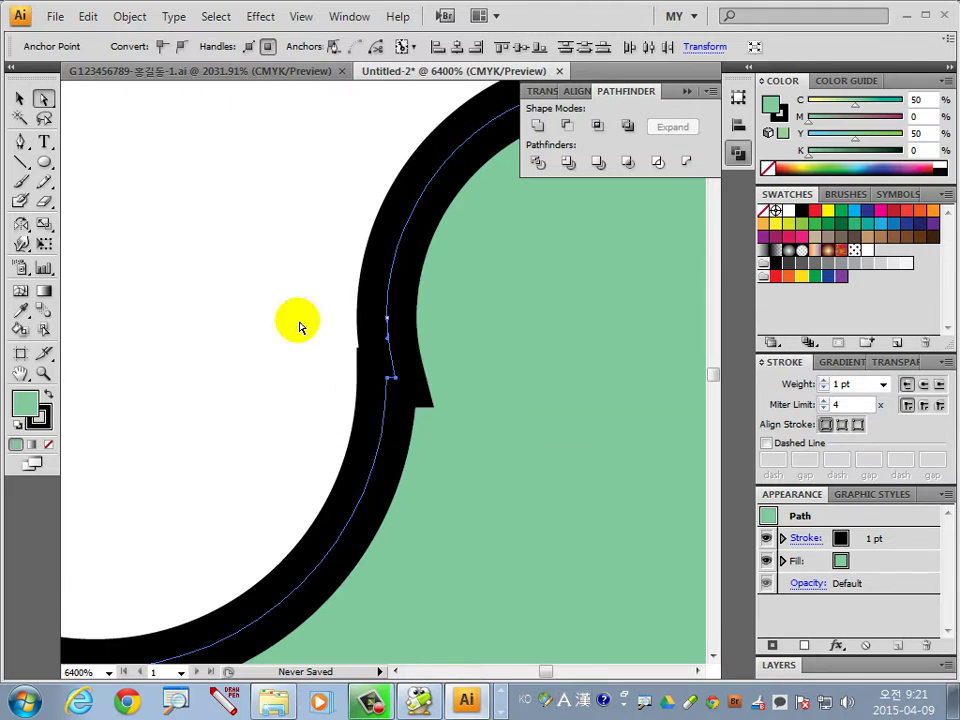
left_click(129, 16)
mouse_move(151, 378)
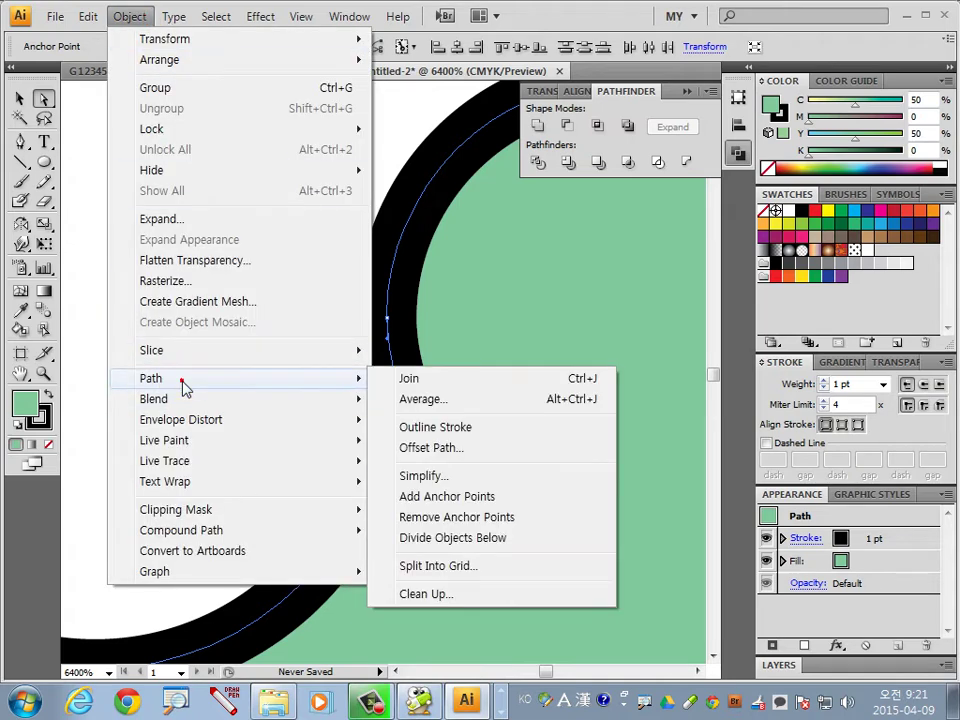
left_click(425, 398)
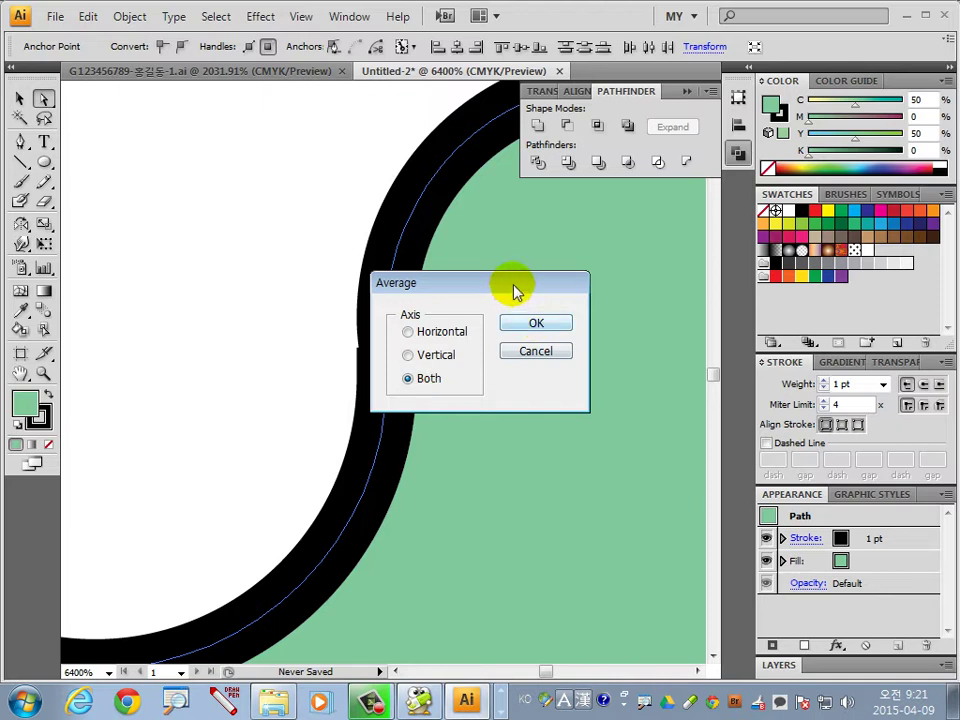
left_click_drag(513, 291, 620, 357)
left_click(636, 388)
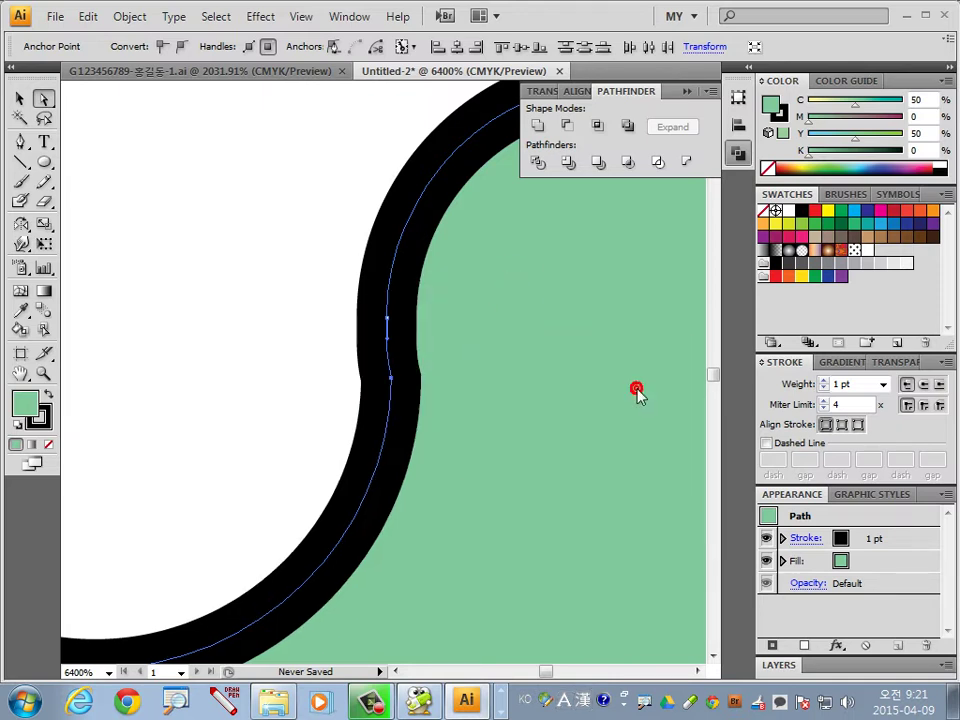
left_click(252, 397)
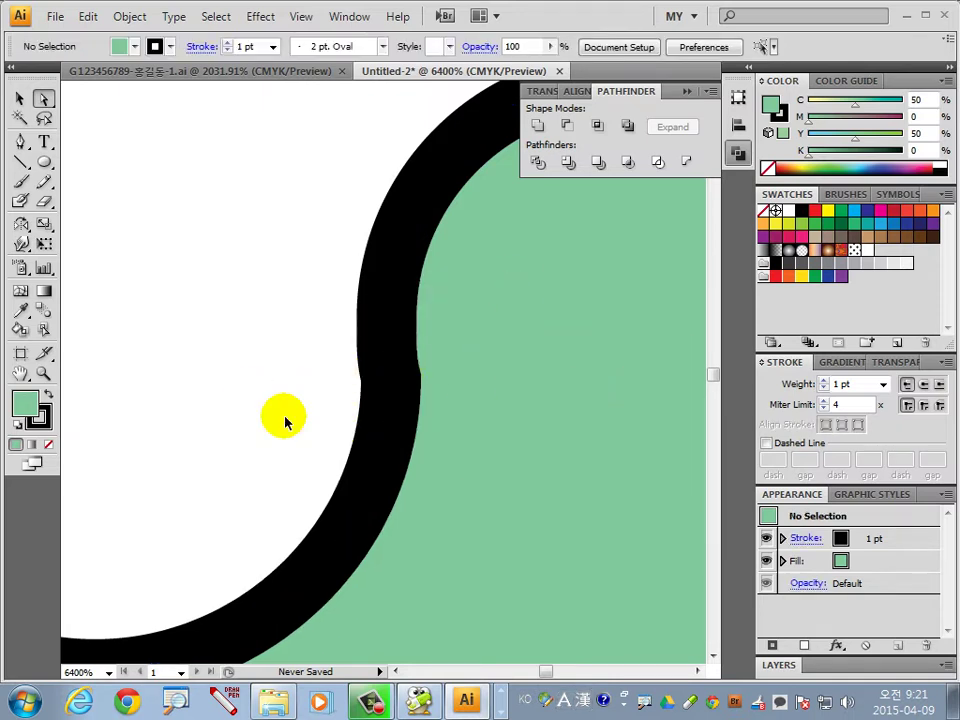
key("ctrl+0")
Step: Smooth the second notch on the hook by averaging its anchor points
left_click_drag(272, 497, 321, 546)
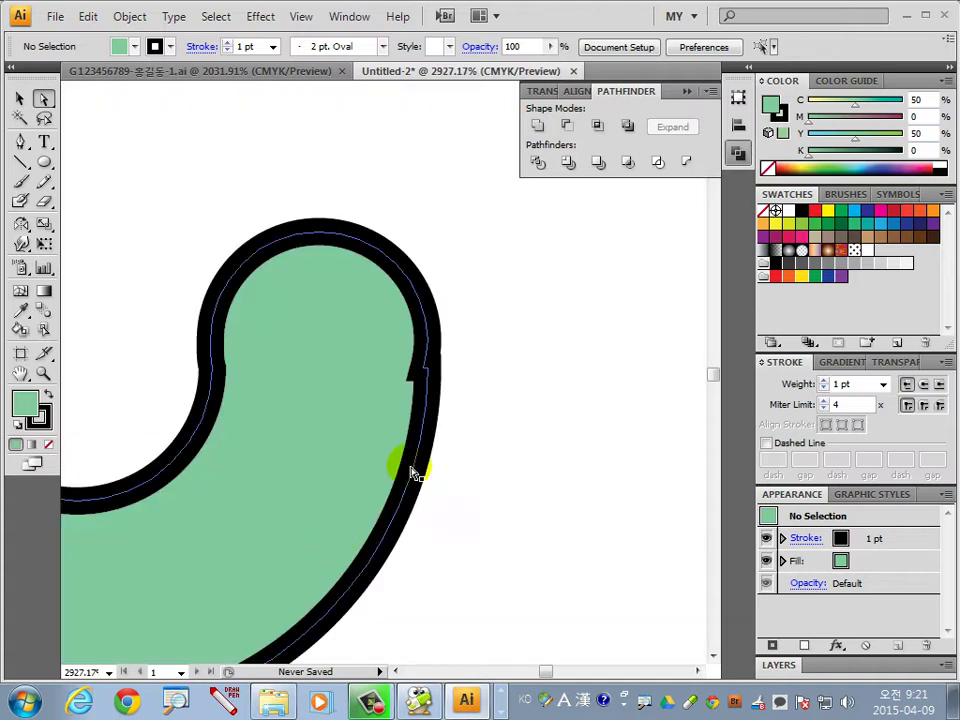
scroll(486, 361, "up", 3)
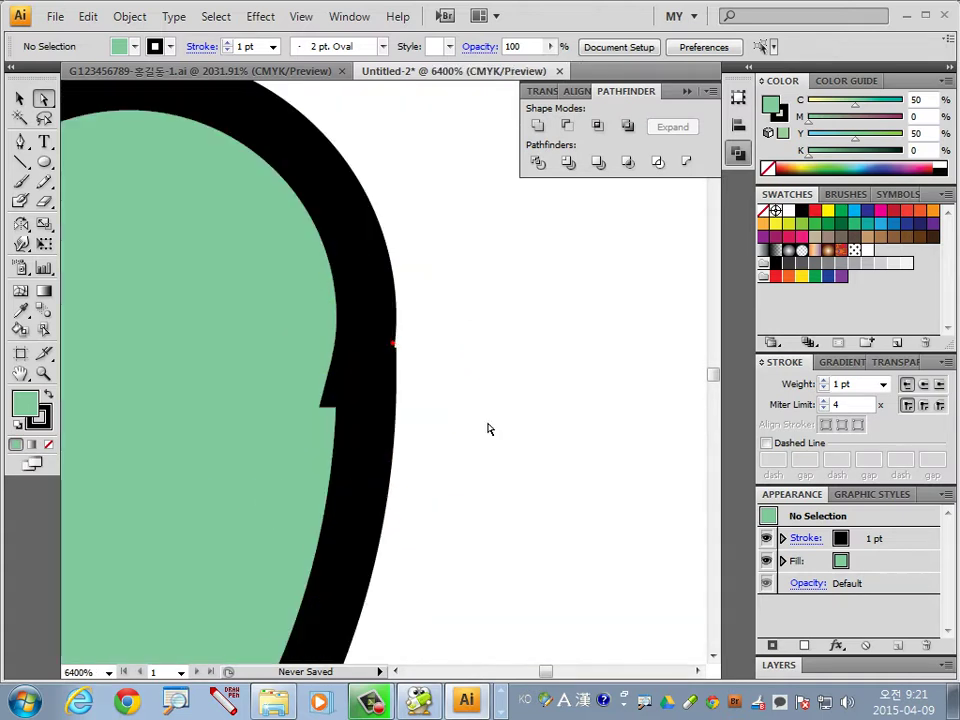
left_click(362, 378)
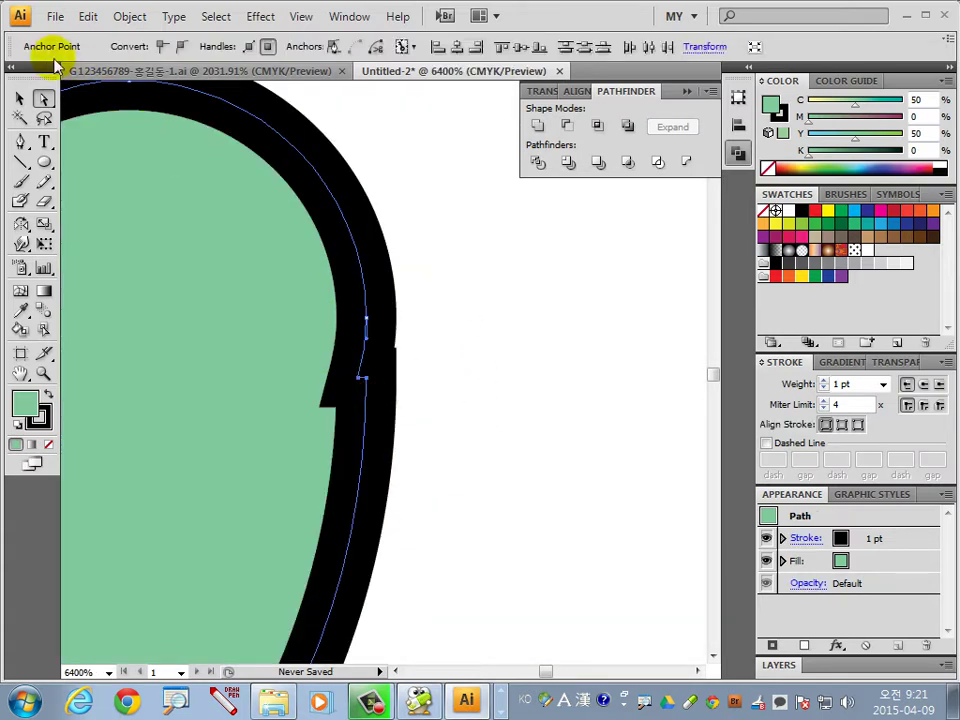
left_click(130, 16)
left_click(189, 378)
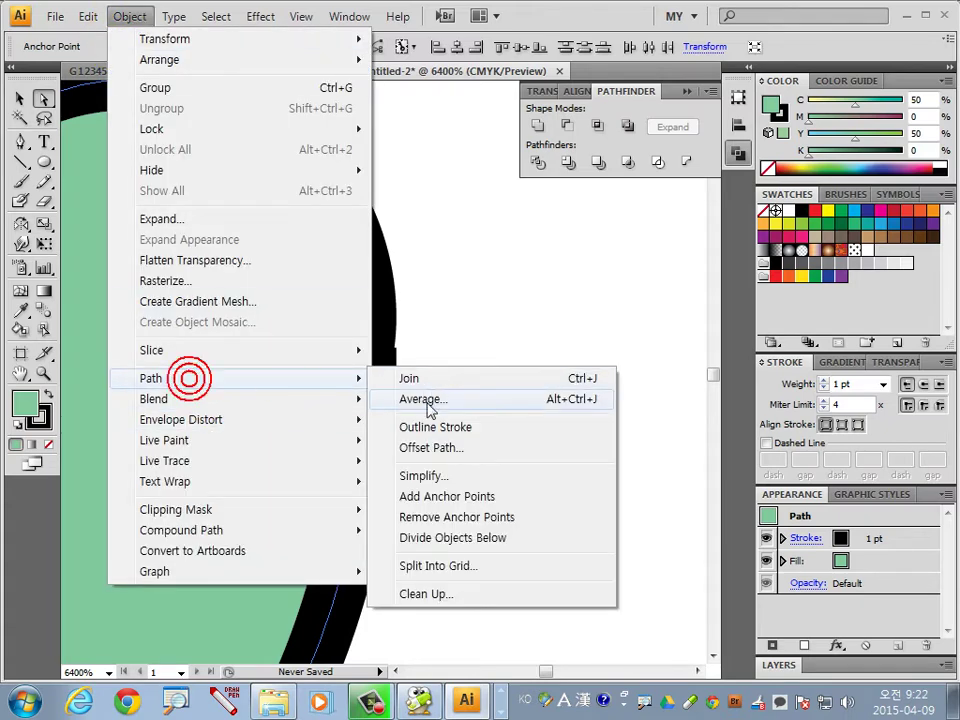
left_click(424, 399)
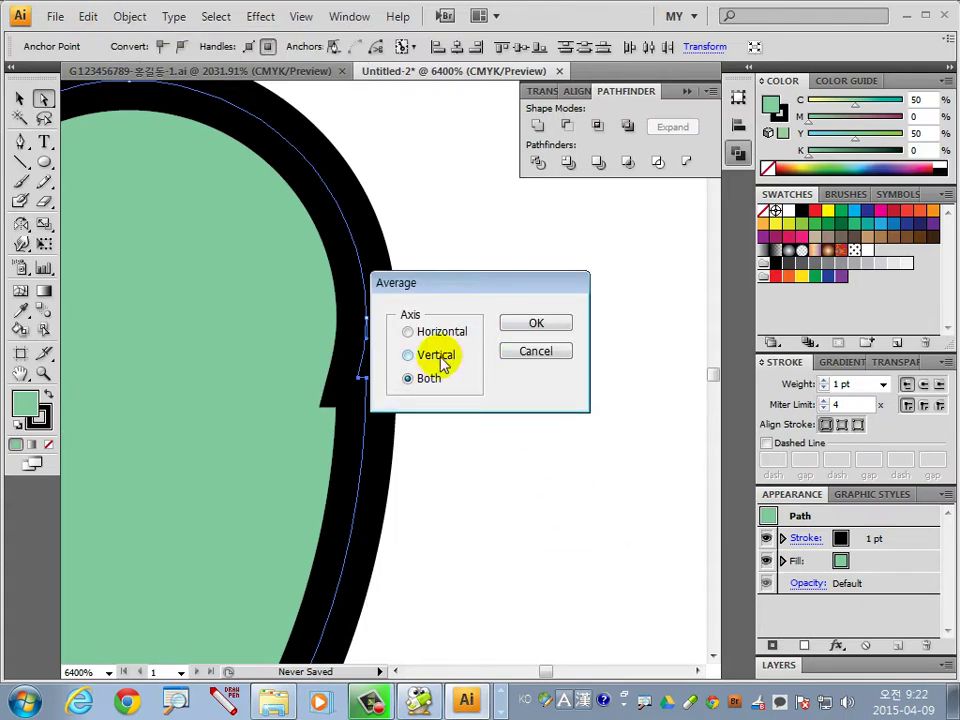
left_click(530, 325)
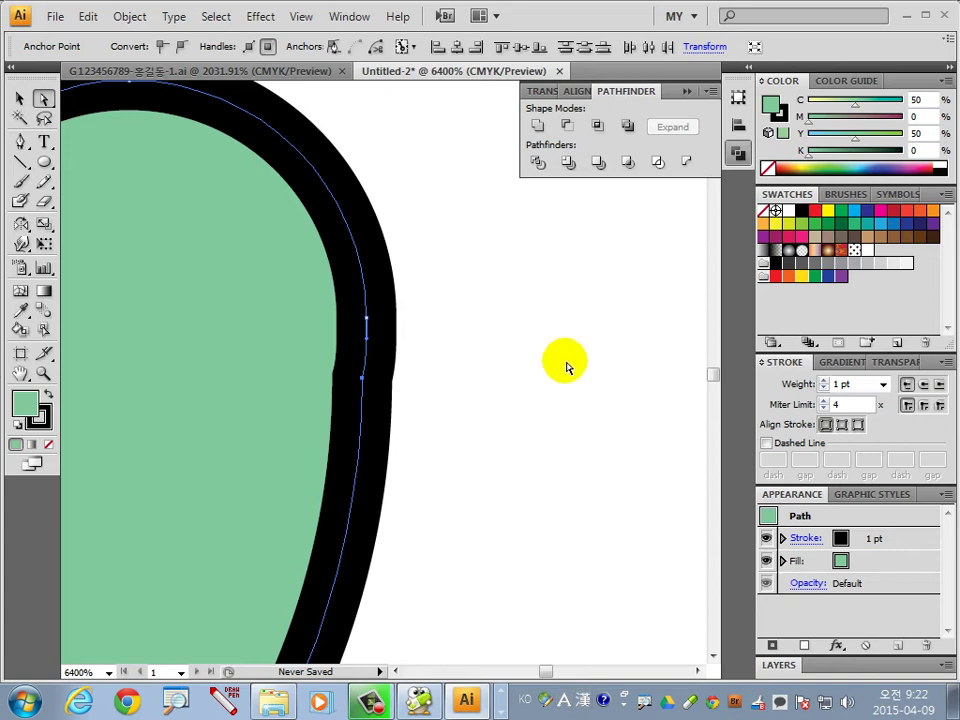
left_click(583, 517)
key("ctrl+0")
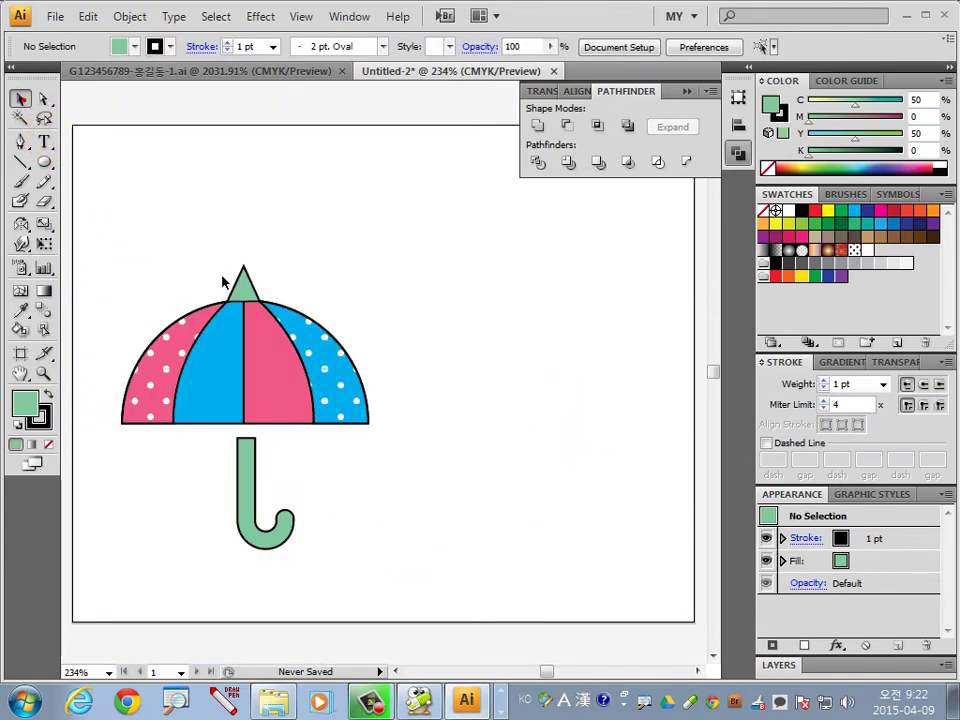
Step: Raise the green handle into the canopy, send it to back, and nudge it slightly left
left_click(433, 554)
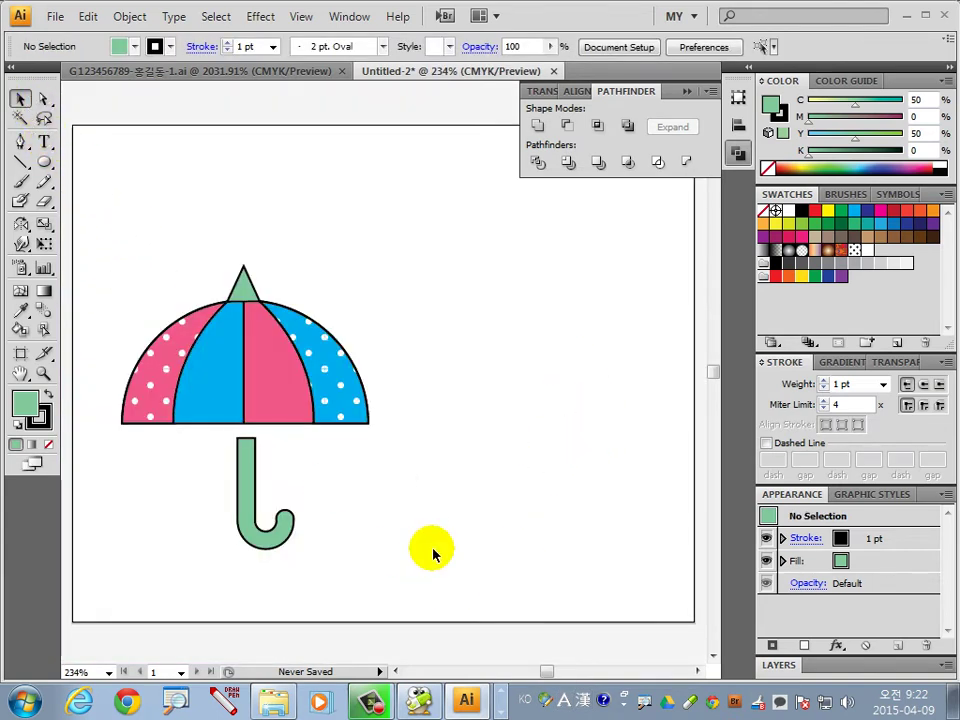
left_click(252, 500)
left_click_drag(242, 500, 246, 476)
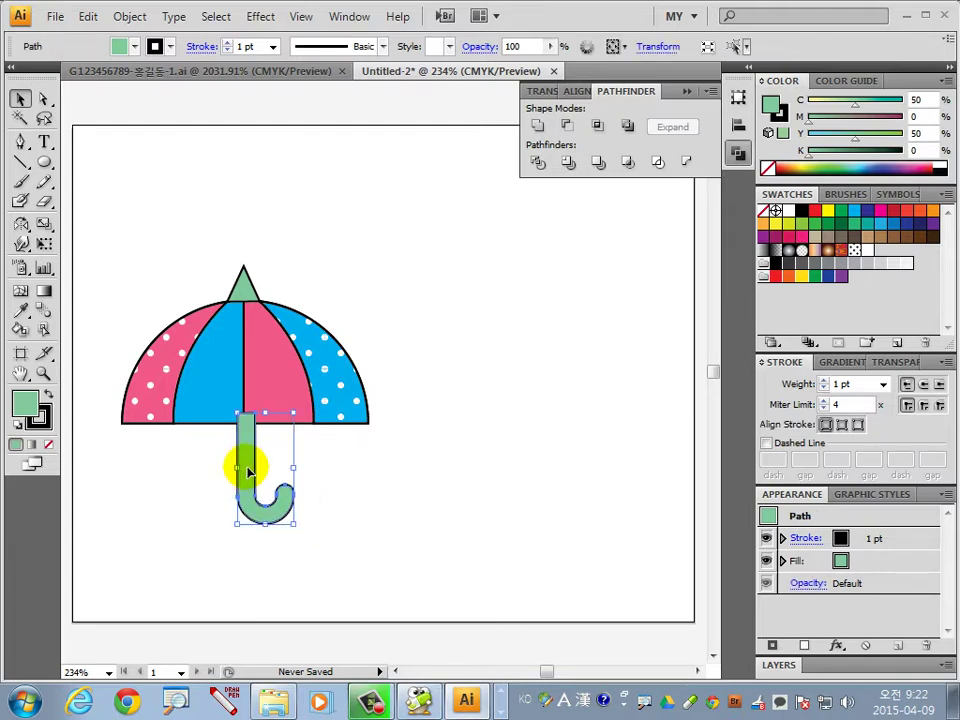
right_click(251, 472)
mouse_move(302, 432)
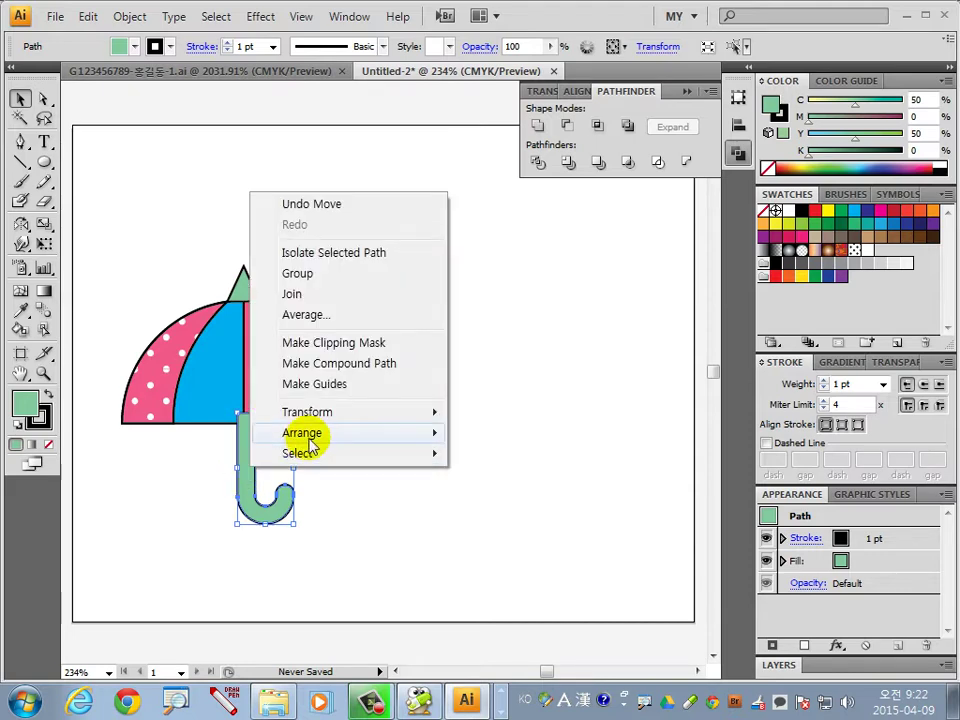
left_click(512, 494)
left_click(395, 559)
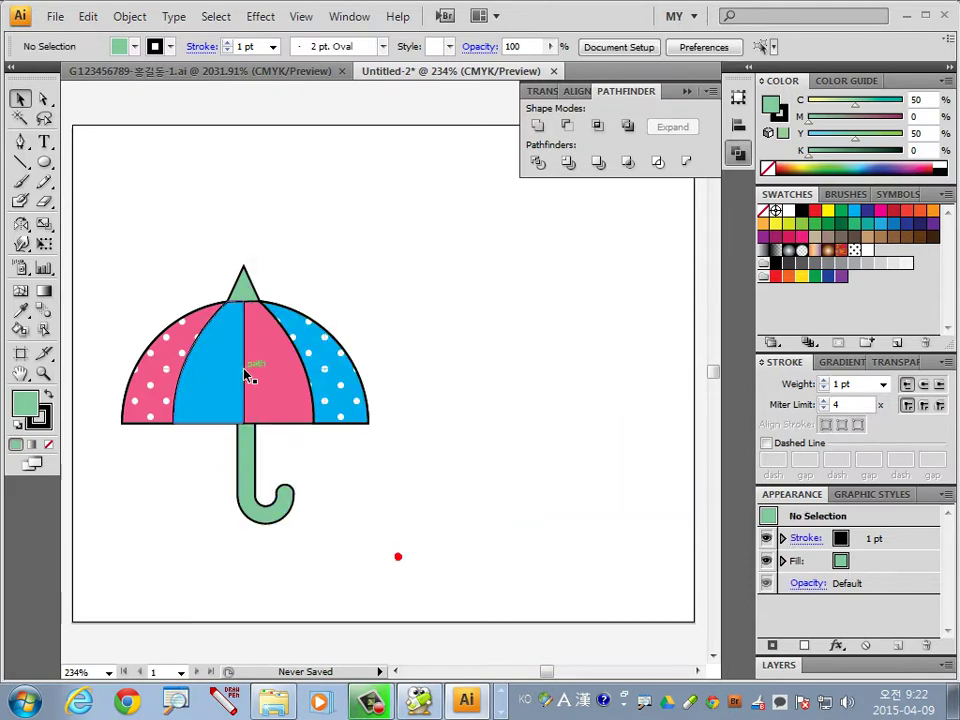
left_click(140, 340)
left_click_drag(319, 373, 314, 371)
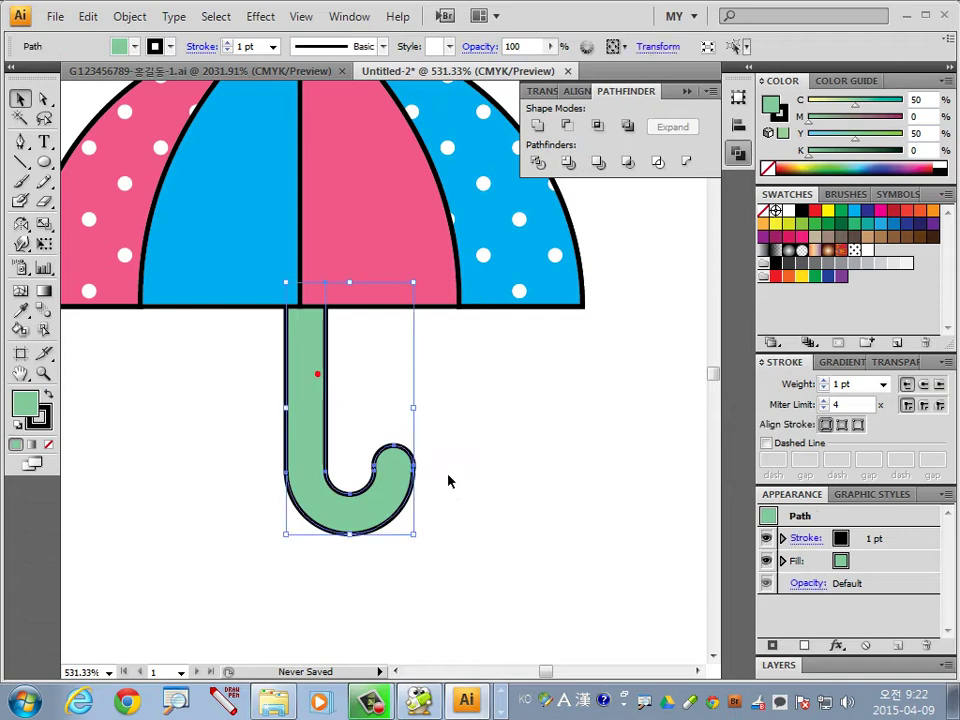
left_click(501, 505)
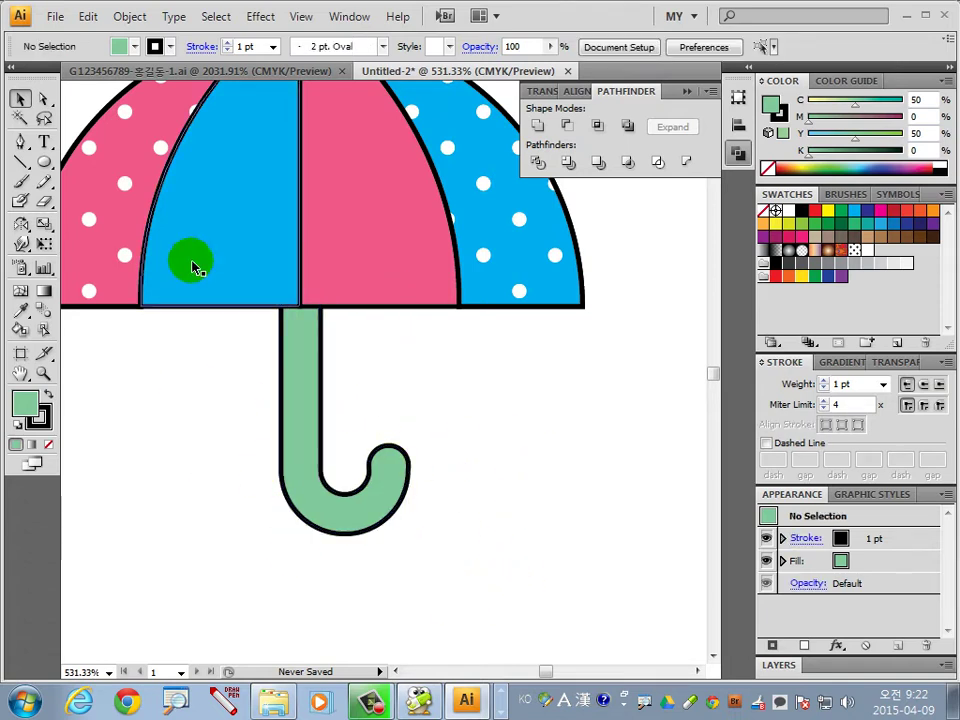
Step: Draw a 2 pt diagonal line across the handle shaft
left_click(22, 142)
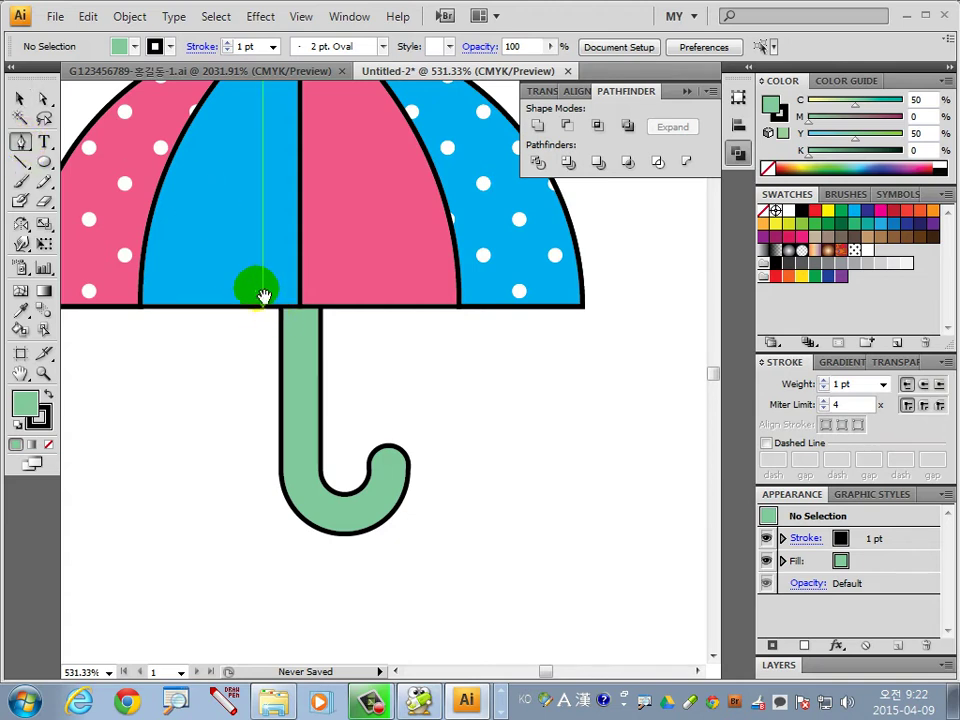
left_click_drag(263, 296, 377, 484)
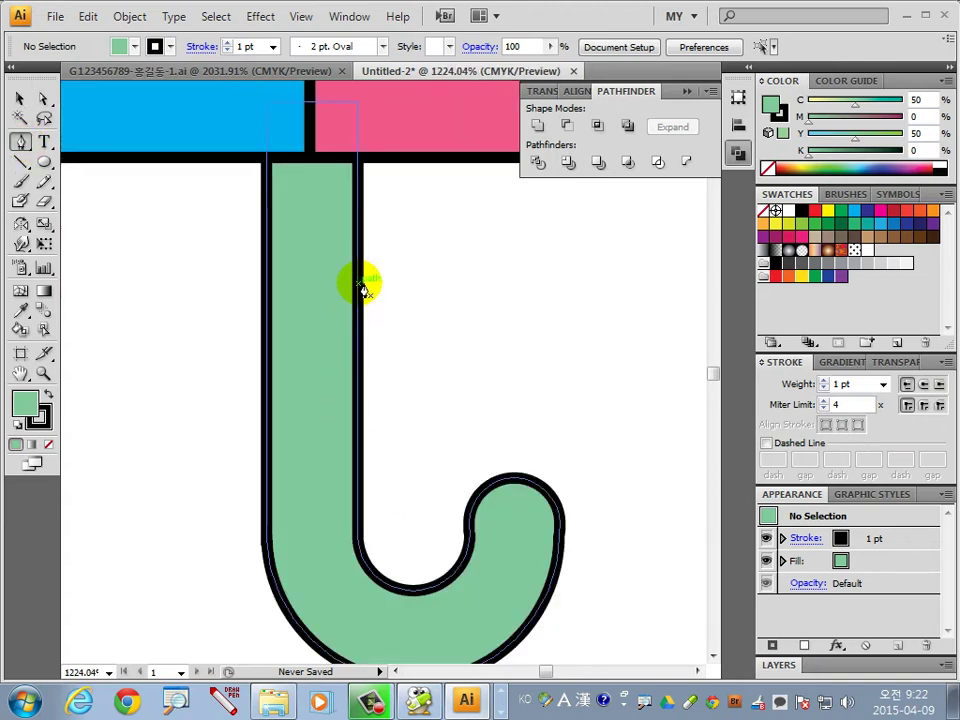
left_click(360, 283)
left_click(266, 358)
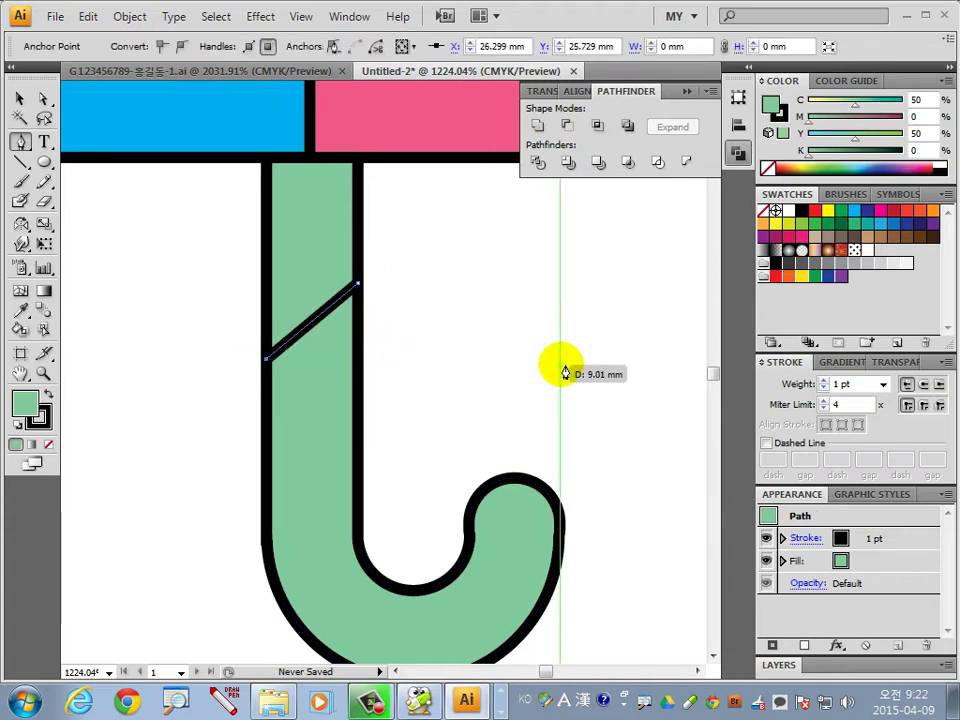
left_click(884, 385)
left_click(848, 452)
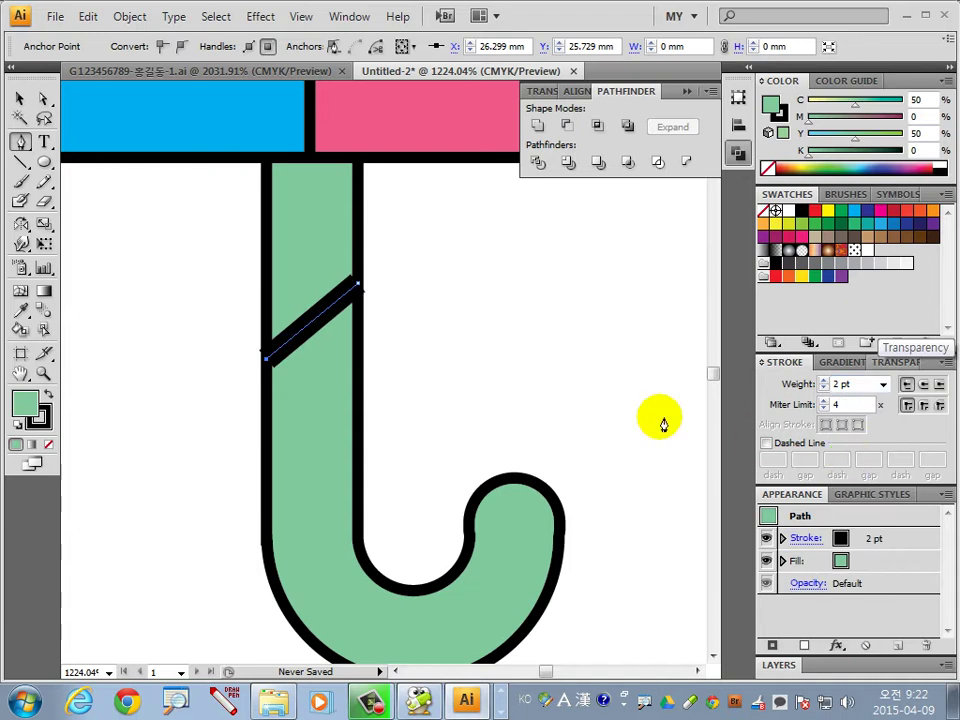
Step: Delete the diagonal black stripe from the handle stem
left_click(20, 99)
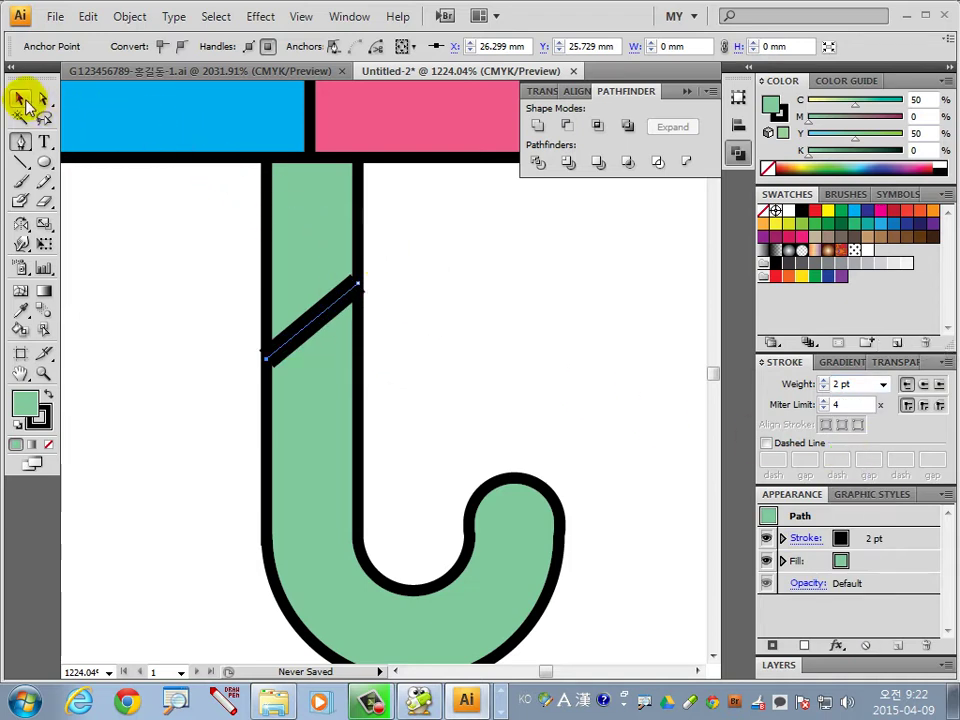
left_click(501, 369)
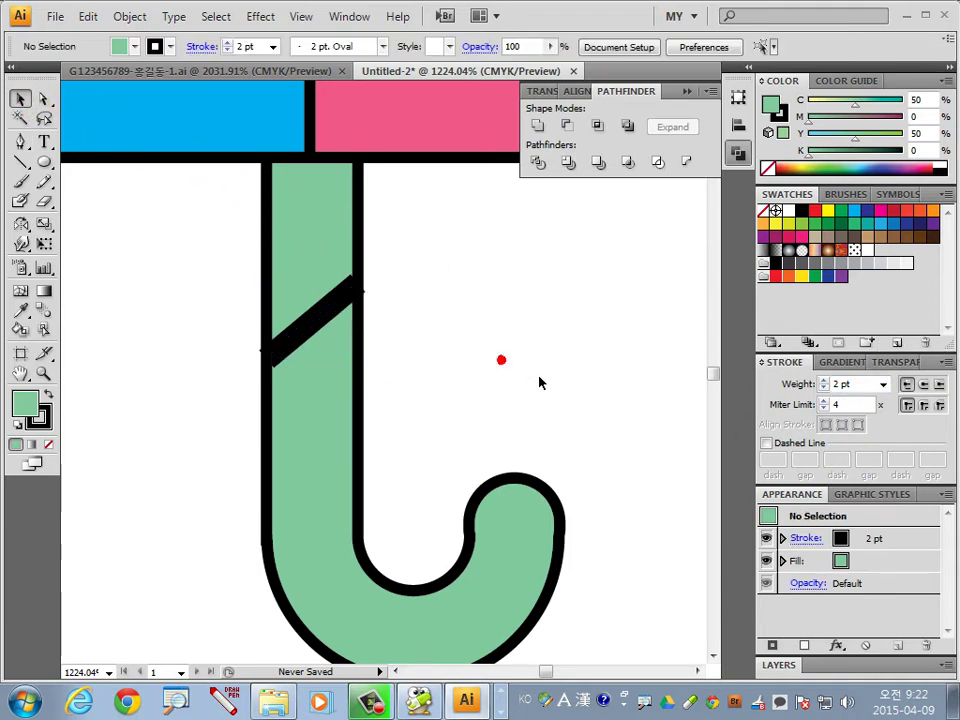
left_click(332, 320)
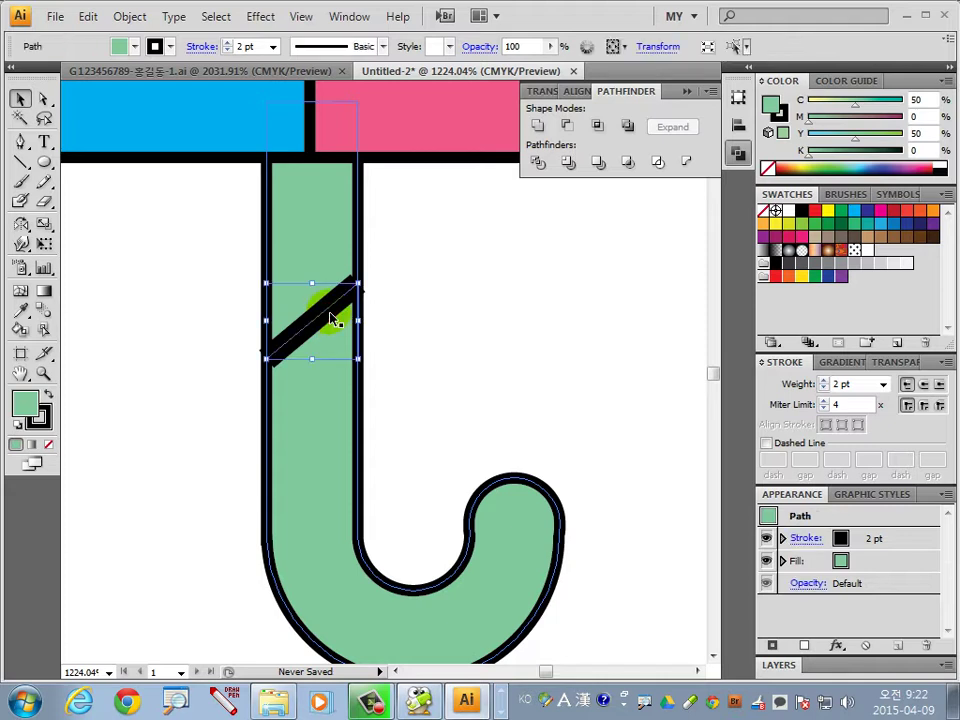
key("Delete")
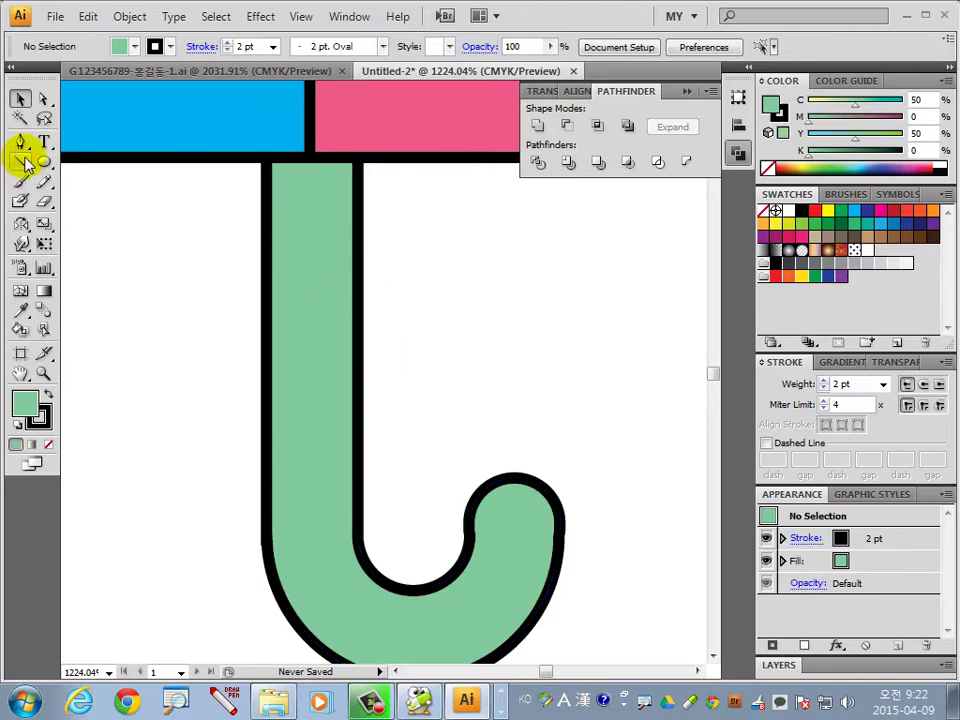
Step: Draw a thin black bar with no outline across the green stem
left_click_drag(43, 161, 107, 167)
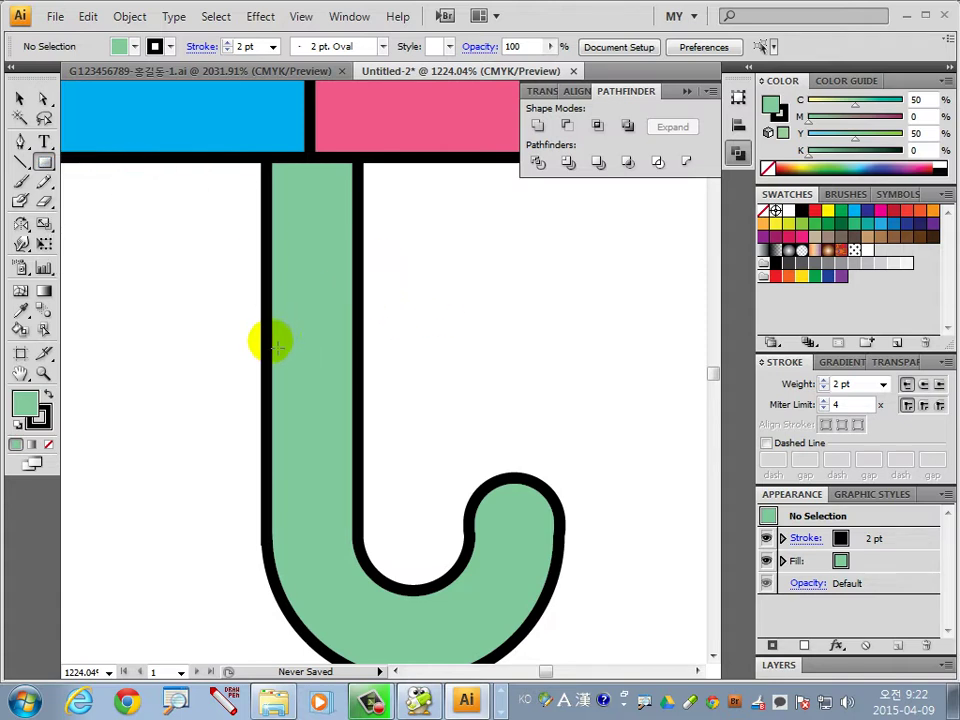
left_click_drag(269, 344, 359, 322)
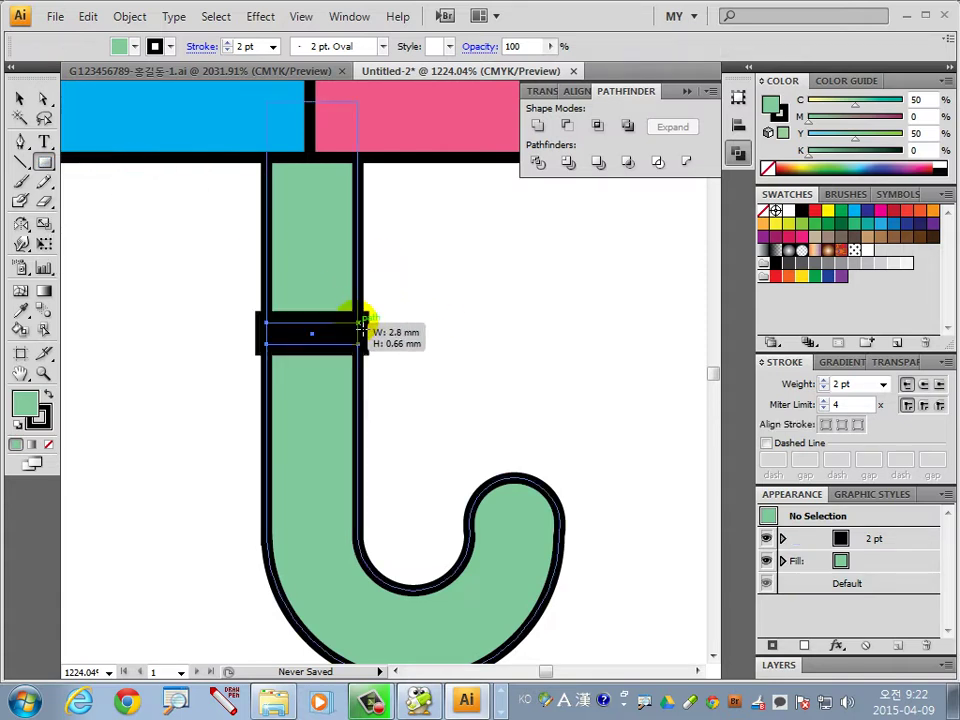
left_click(47, 393)
left_click(48, 444)
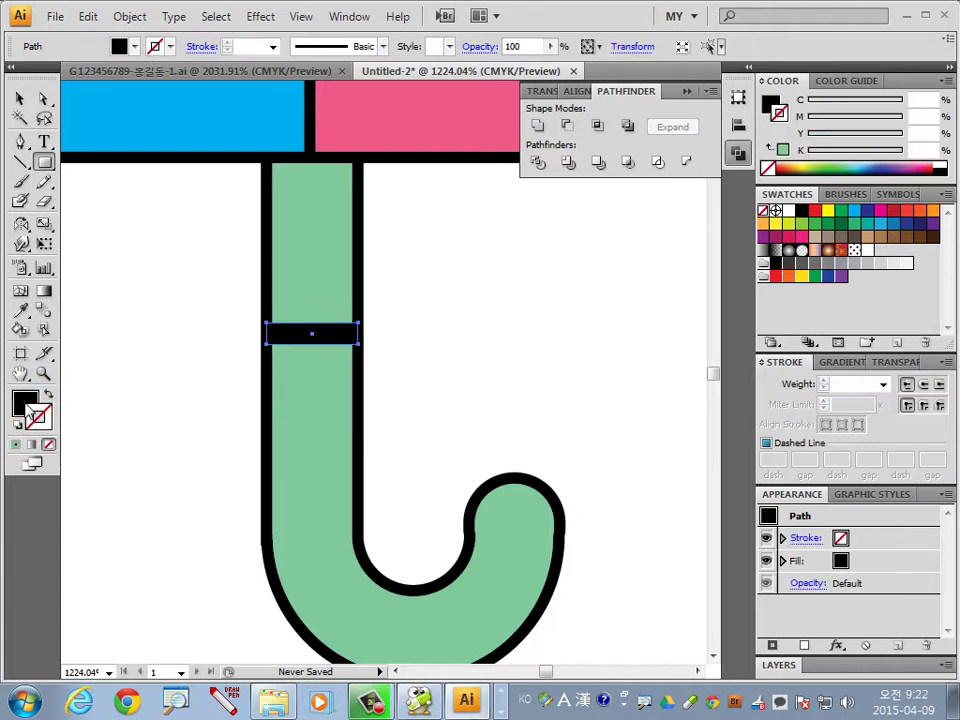
left_click(24, 401)
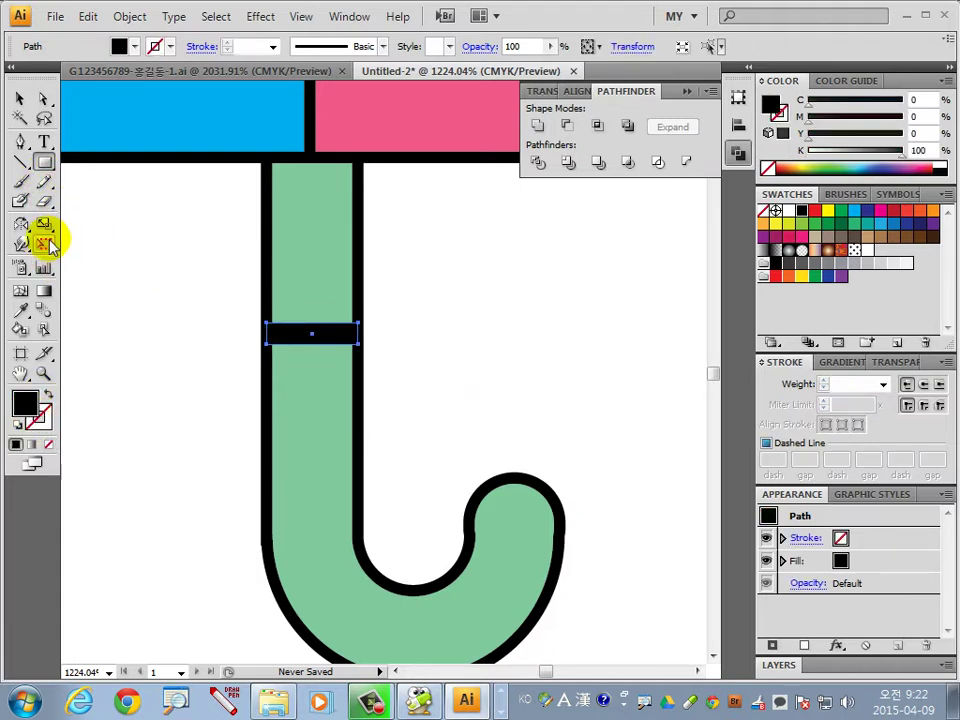
Step: Shear the bar diagonally and duplicate it into three slanted stripes down the stem
left_click(46, 227)
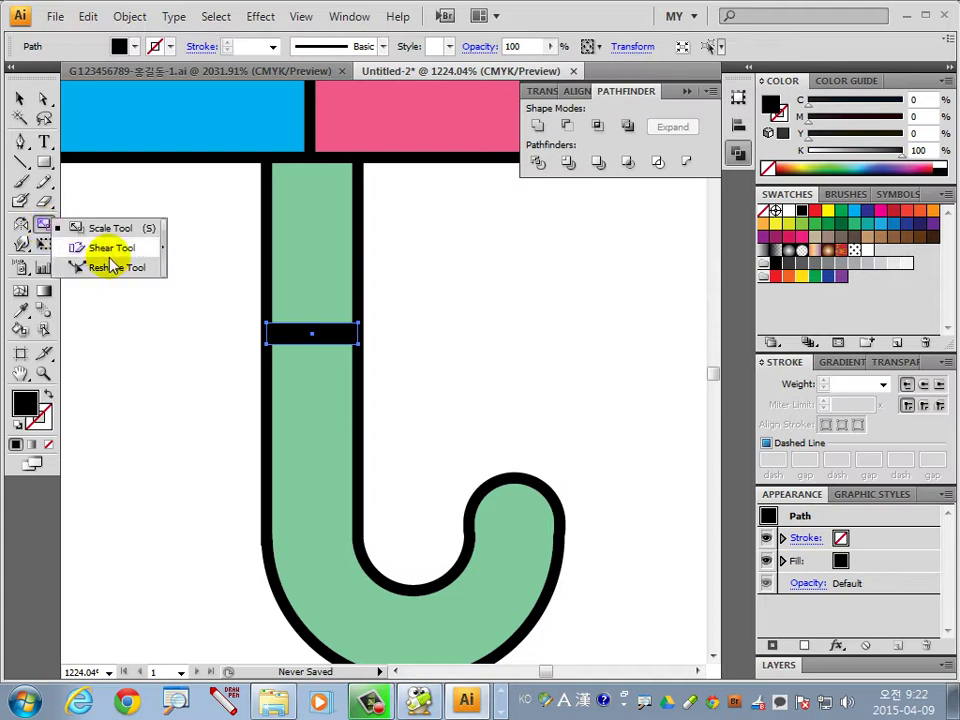
left_click_drag(50, 229, 100, 247)
mouse_move(362, 325)
left_mouse_down()
mouse_move(362, 297)
mouse_move(360, 308)
mouse_move(327, 302)
left_mouse_up()
left_click(20, 99)
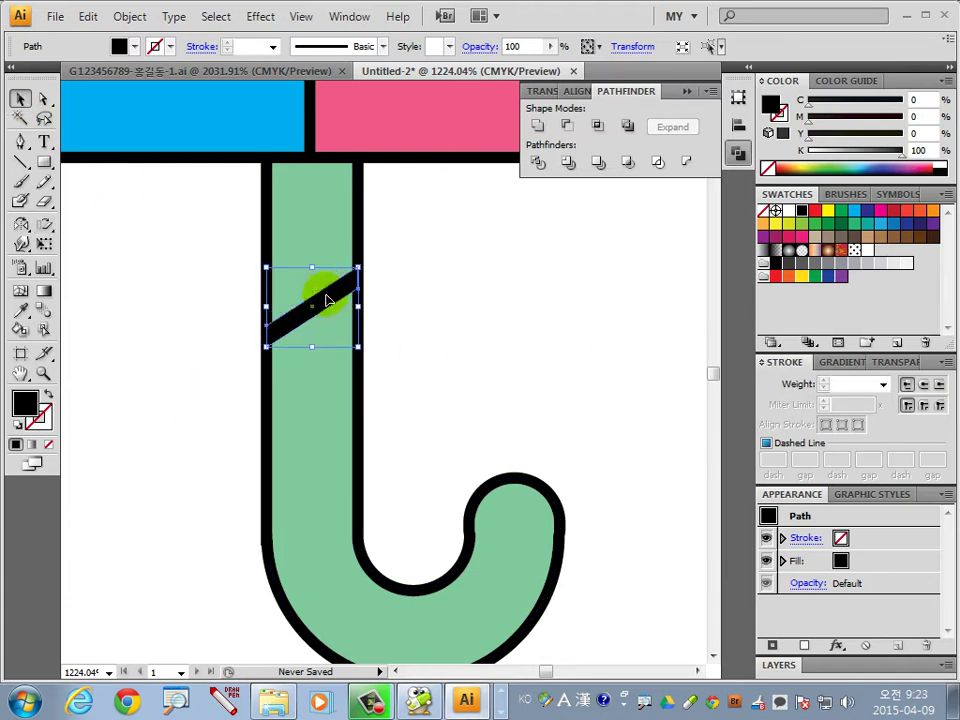
left_click_drag(327, 302, 327, 349)
key("ctrl+d")
left_click(430, 388)
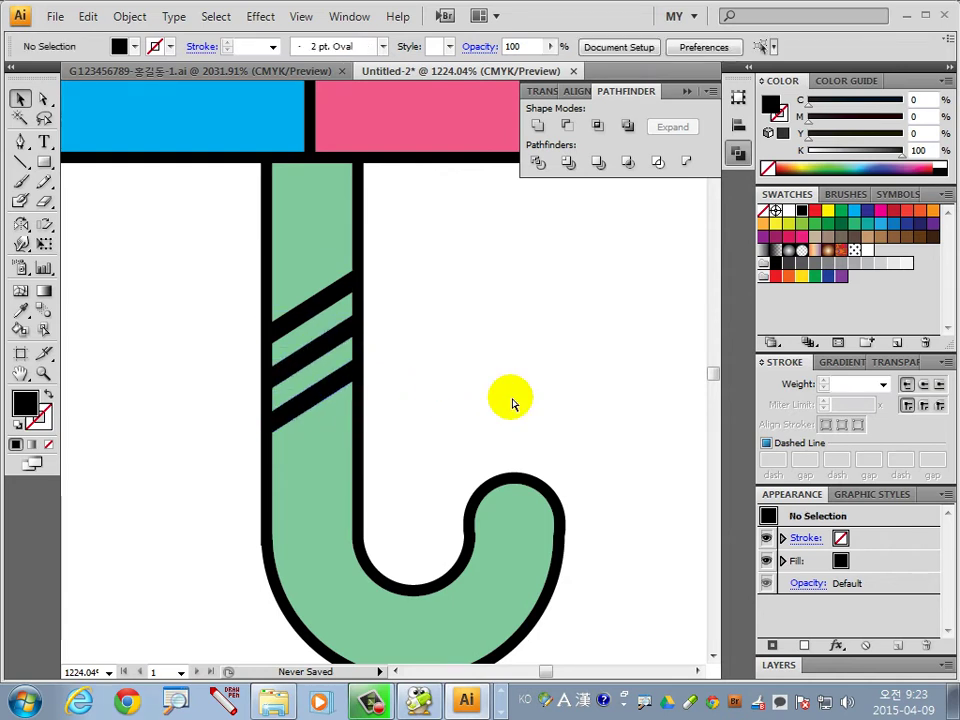
key("ctrl+0")
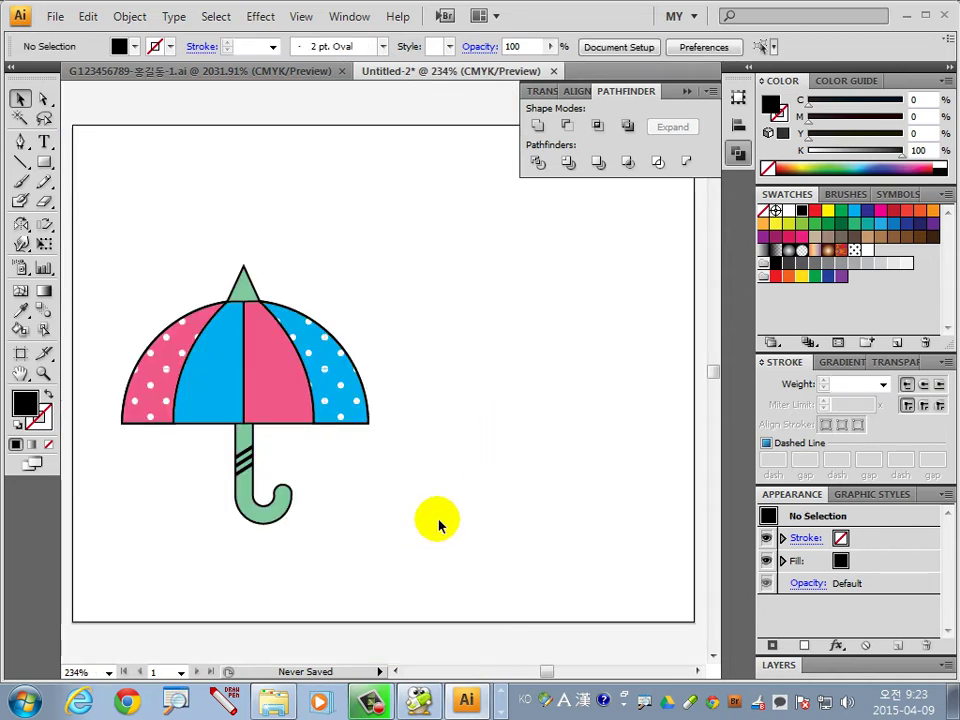
Step: Make room beside the umbrella and set up the Ellipse tool with a 50% grey fill
left_click_drag(507, 372, 462, 444)
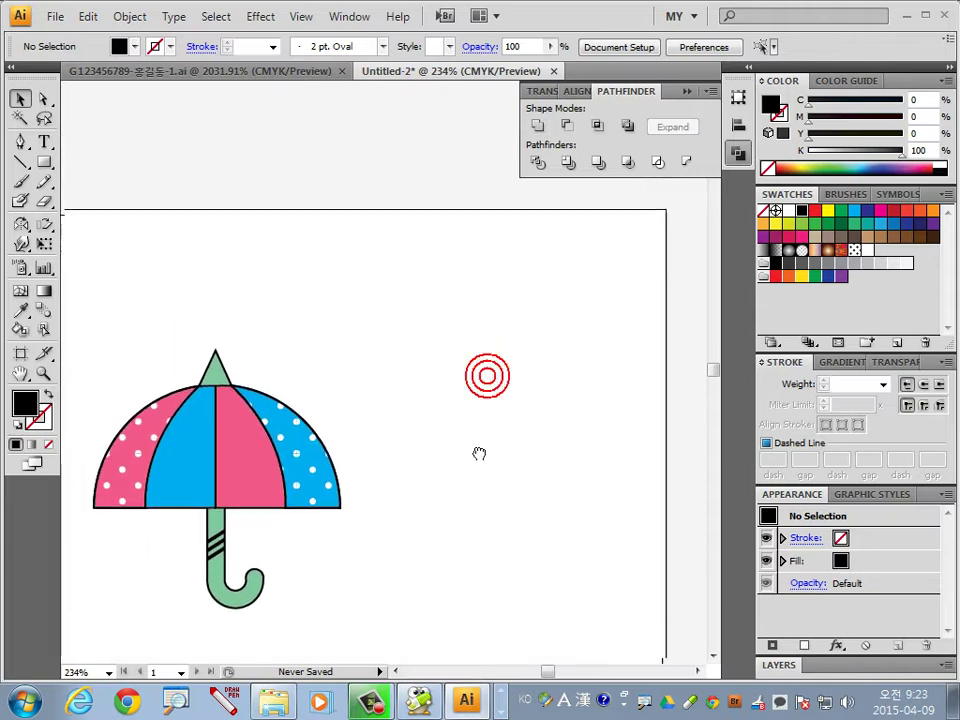
left_click_drag(44, 162, 128, 204)
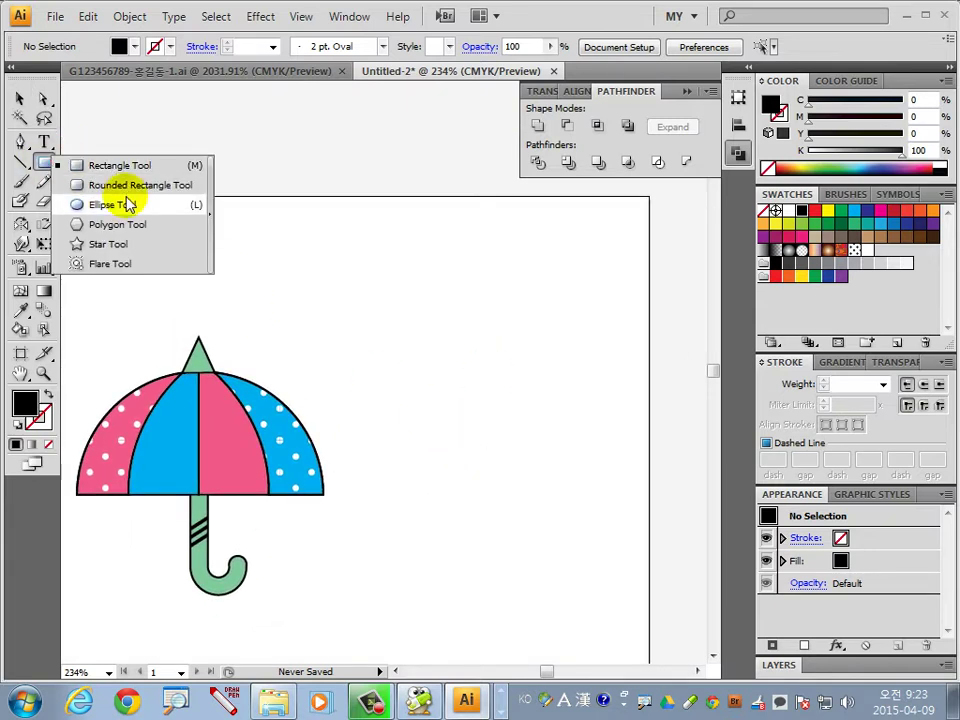
left_click(128, 204)
type("5")
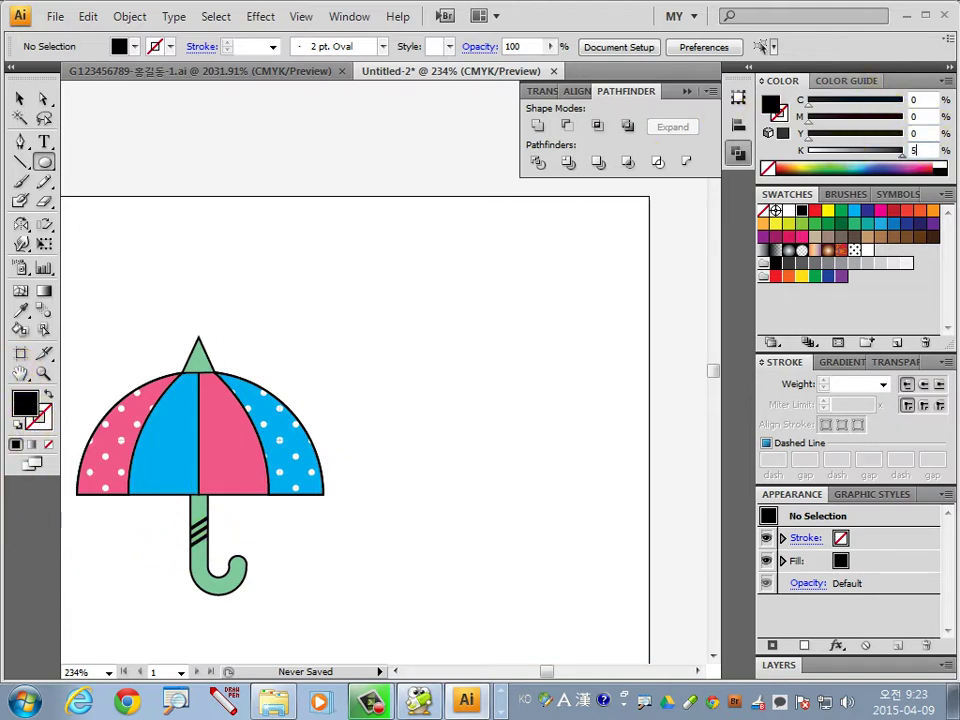
type("0")
key("Return")
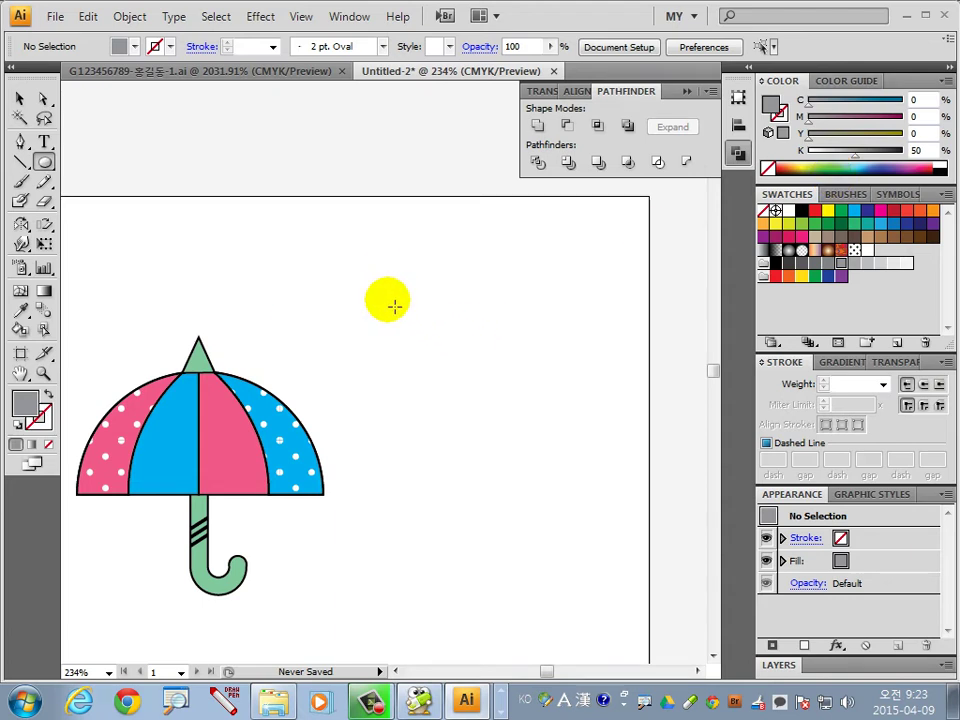
Step: Draw several overlapping grey circles to begin the cloud
left_click_drag(395, 306, 454, 366)
mouse_move(422, 266)
left_mouse_down()
mouse_move(479, 297)
mouse_move(563, 373)
left_mouse_up()
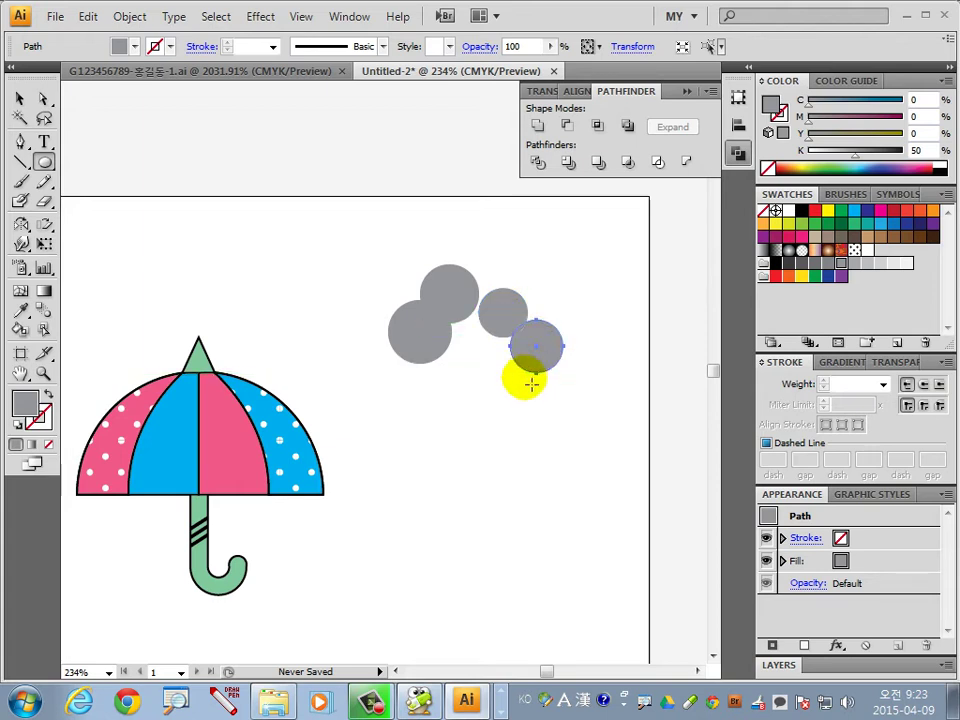
left_click_drag(435, 344, 492, 402)
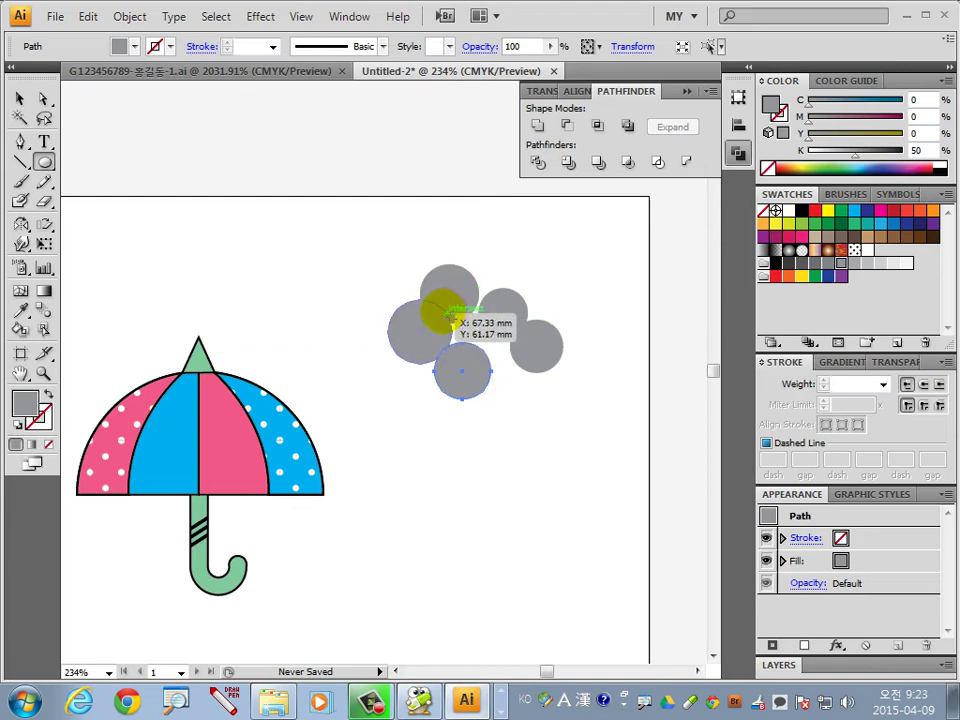
mouse_move(478, 337)
left_mouse_down()
mouse_move(527, 376)
mouse_move(519, 377)
left_mouse_up()
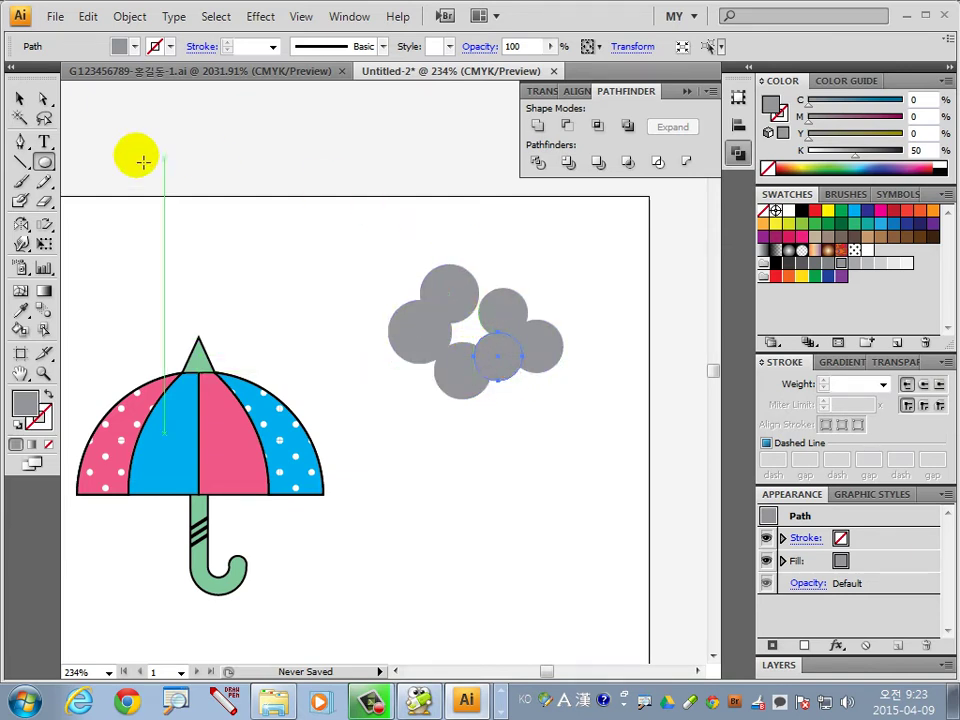
Step: Reposition and enlarge the upper, left and lower cloud circles
left_click(20, 98)
left_click(514, 316)
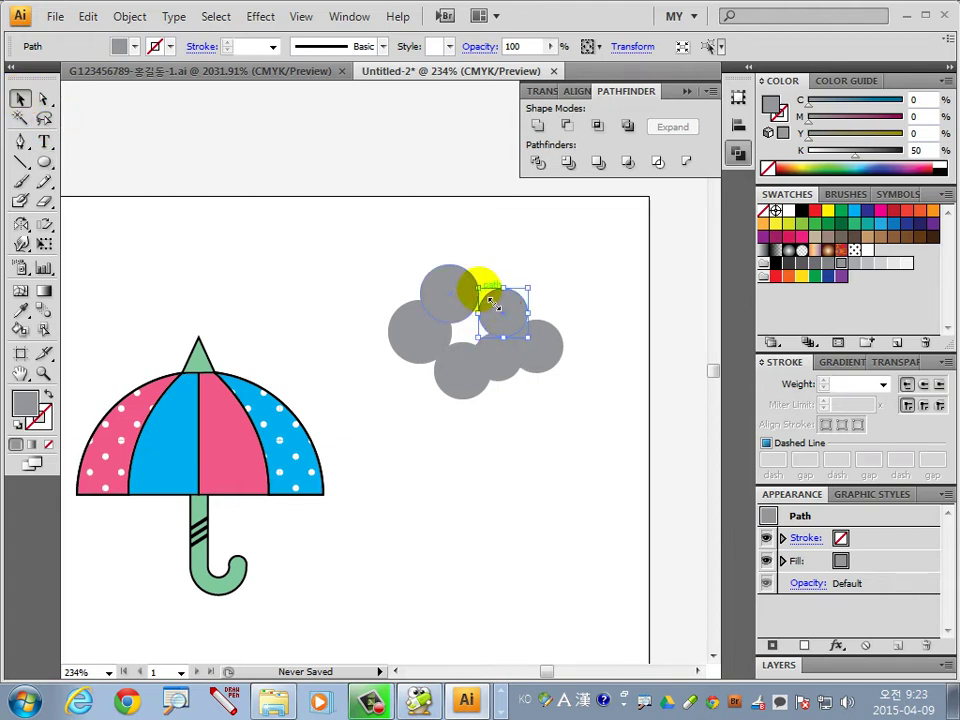
left_click_drag(484, 290, 474, 296)
left_click(435, 340)
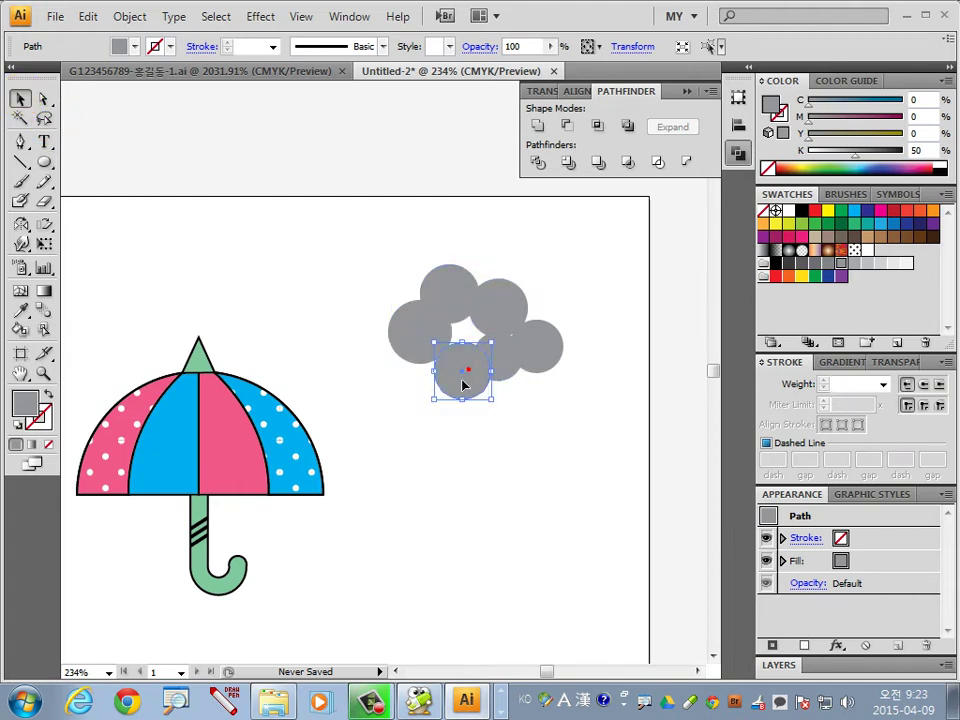
mouse_move(441, 356)
left_mouse_down()
mouse_move(490, 335)
mouse_move(471, 332)
left_mouse_up()
left_click(489, 346)
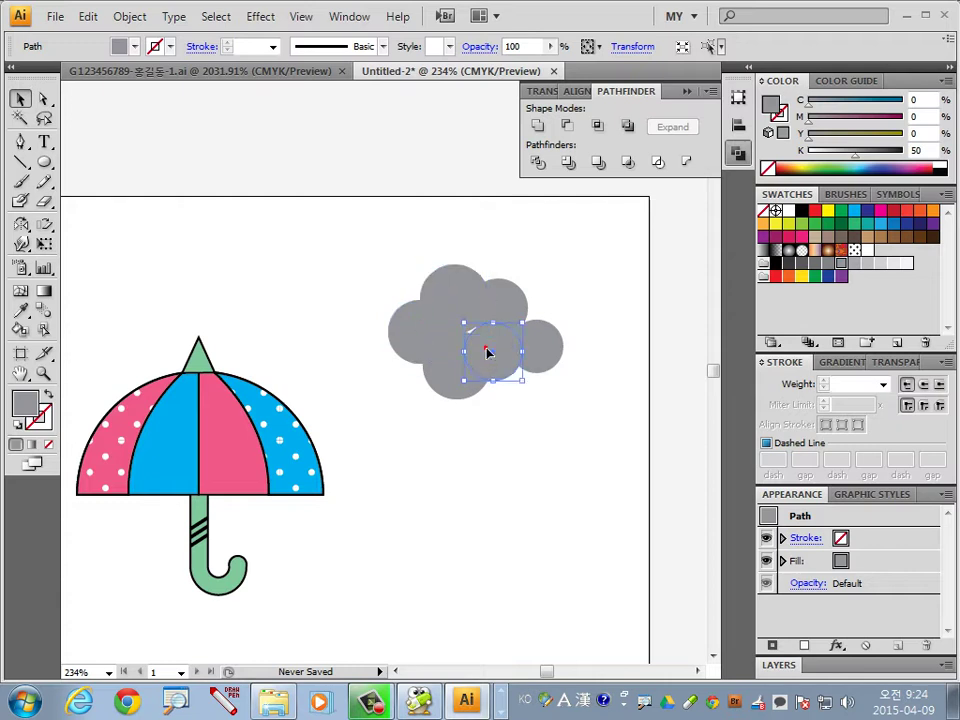
left_click_drag(472, 332, 457, 315)
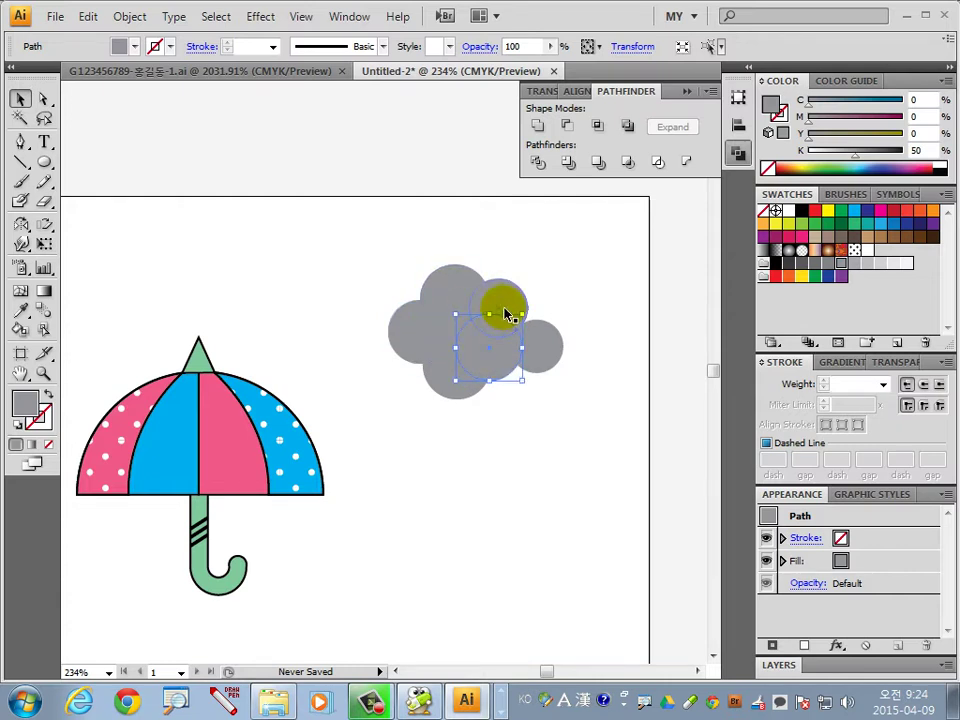
left_click(589, 355)
Step: Shift the right circle left and place a slightly resized copy inside the cloud
left_click(536, 347)
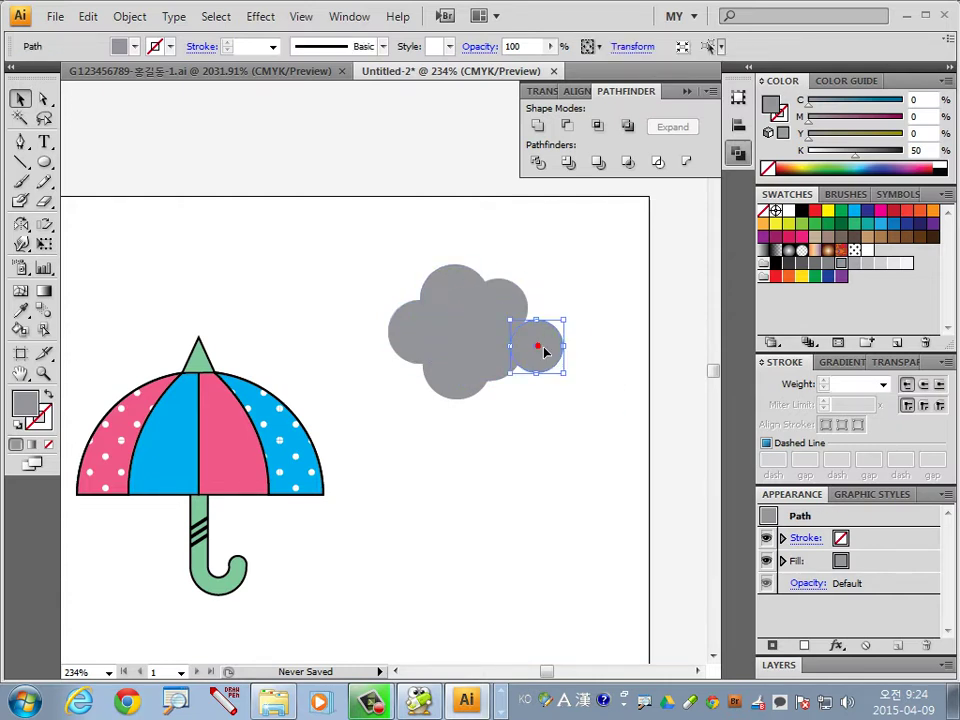
mouse_move(546, 347)
left_mouse_down()
mouse_move(516, 360)
mouse_move(499, 309)
left_mouse_up()
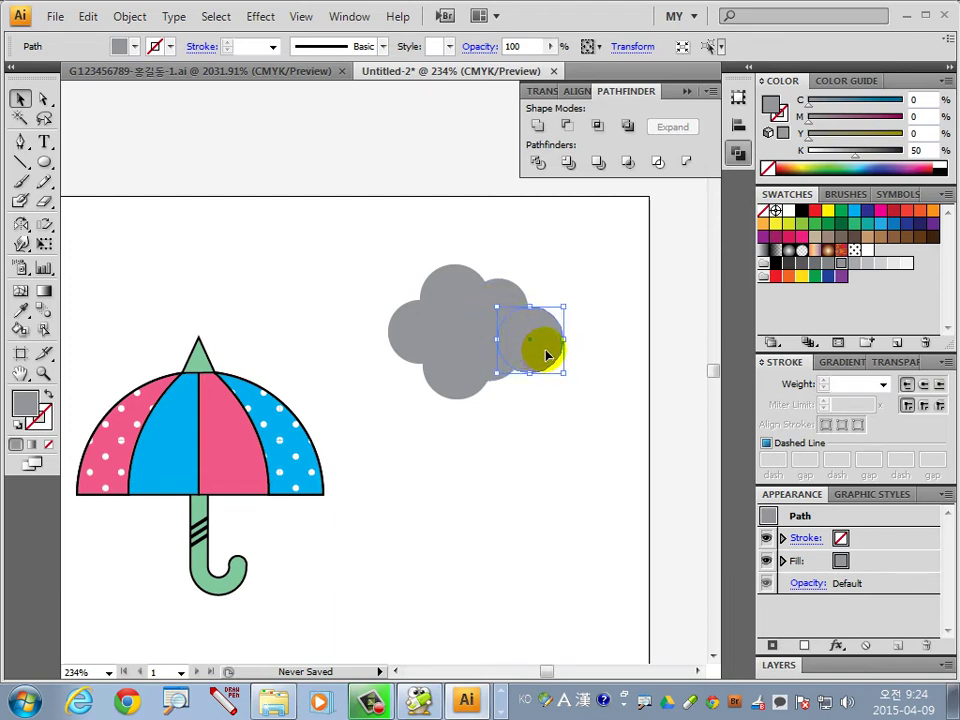
mouse_move(545, 350)
left_mouse_down()
mouse_move(504, 375)
mouse_move(547, 368)
left_mouse_up()
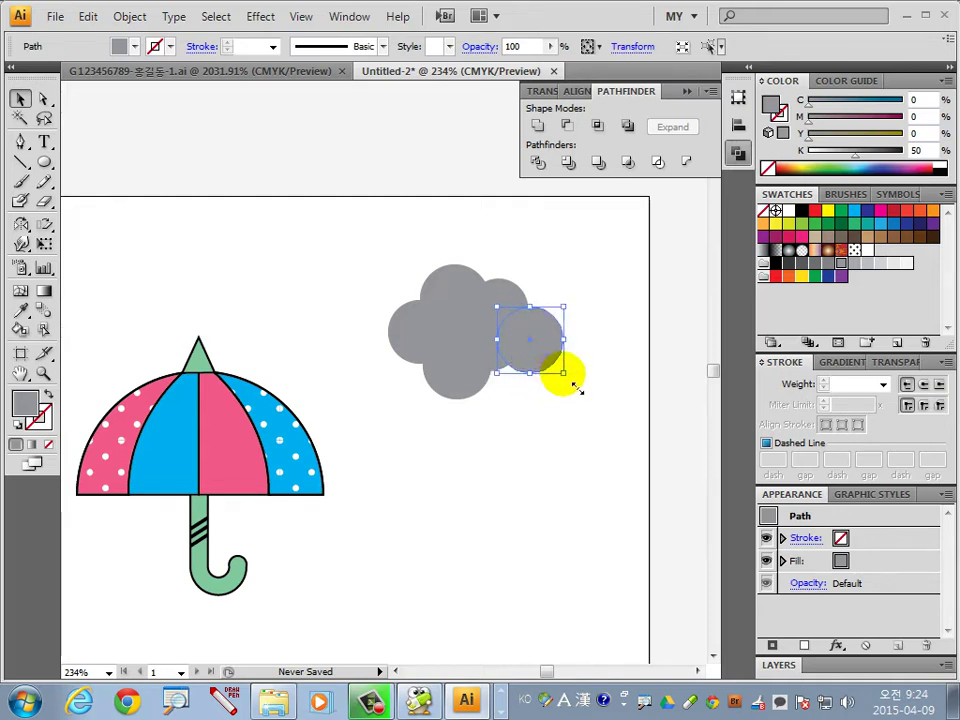
left_click_drag(565, 375, 567, 375)
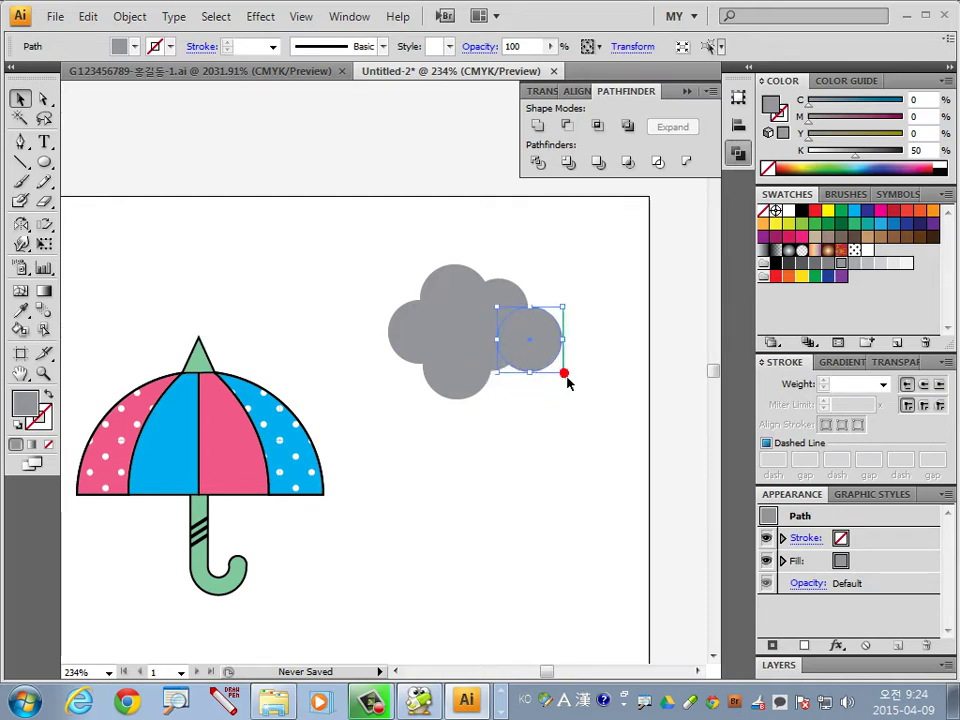
left_click(562, 457)
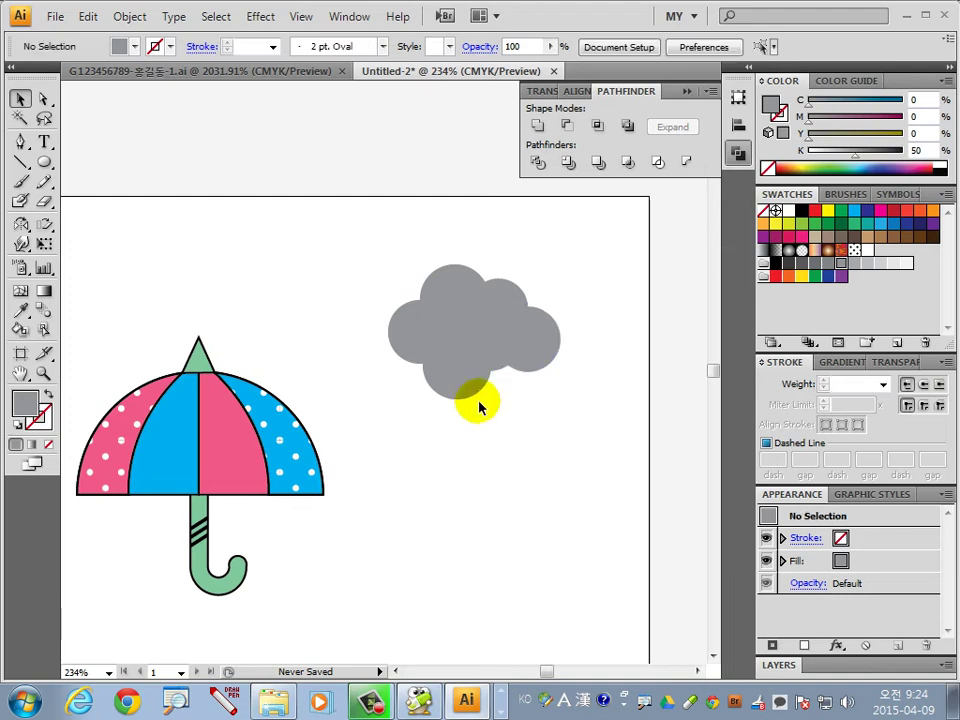
Step: Fine-tune the positions of the lower and top cloud circles
left_click(451, 380)
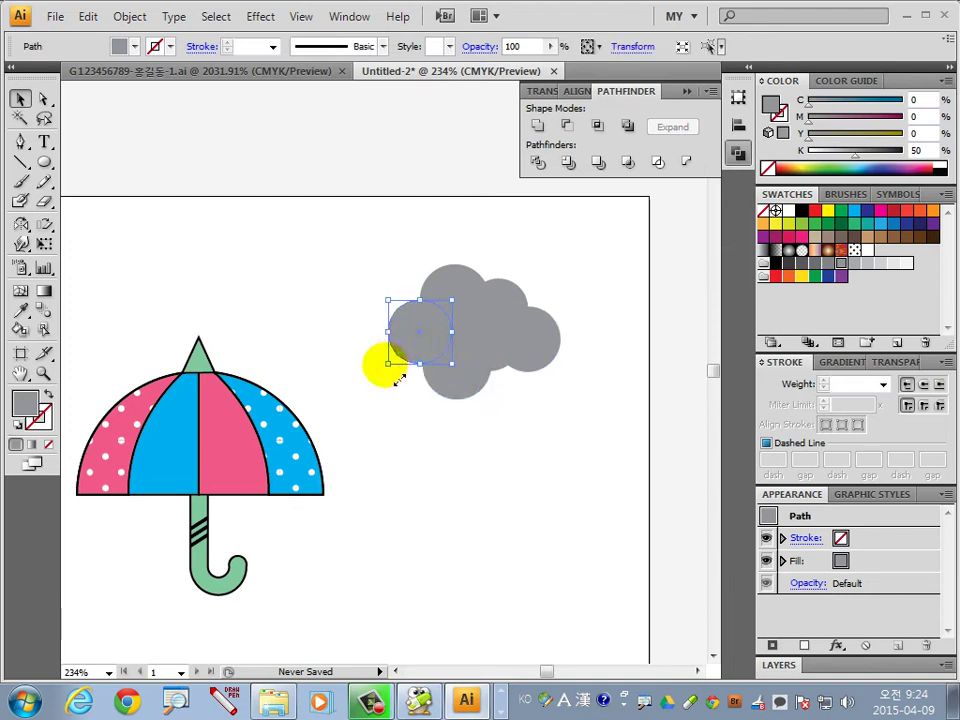
mouse_move(386, 363)
left_mouse_down()
mouse_move(437, 403)
mouse_move(433, 388)
left_mouse_up()
left_click(518, 424)
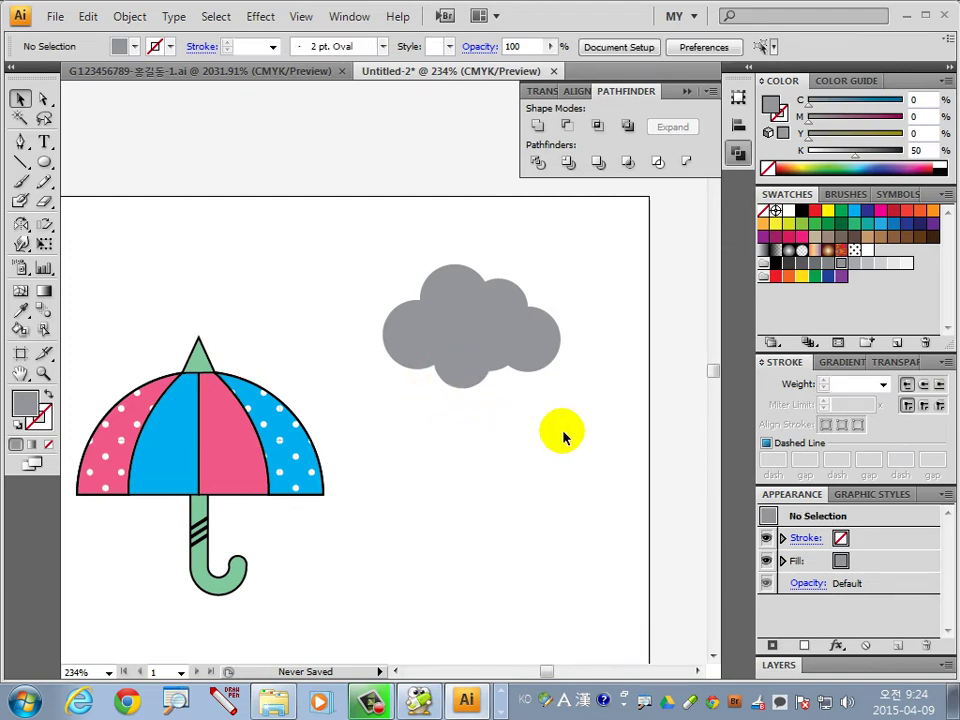
left_click_drag(454, 287, 454, 277)
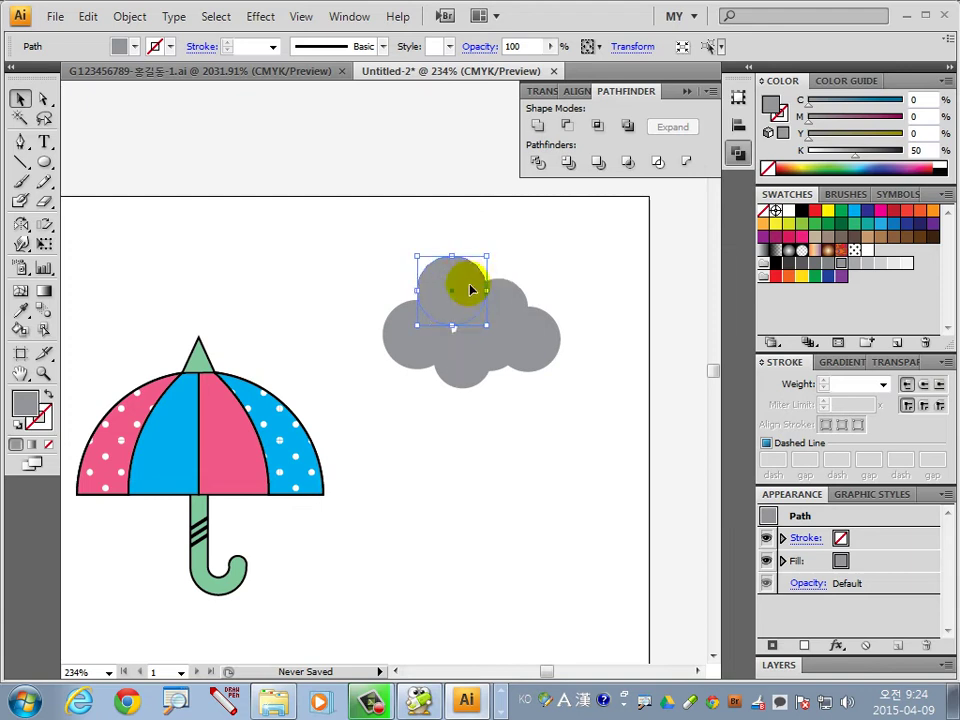
left_click(580, 425)
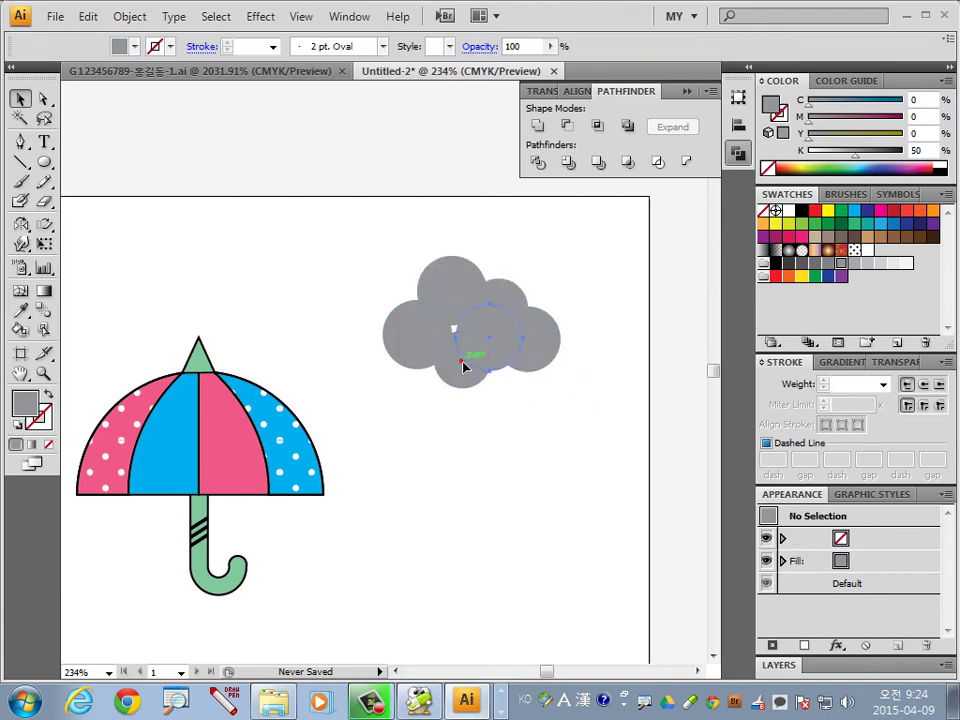
left_click(446, 362)
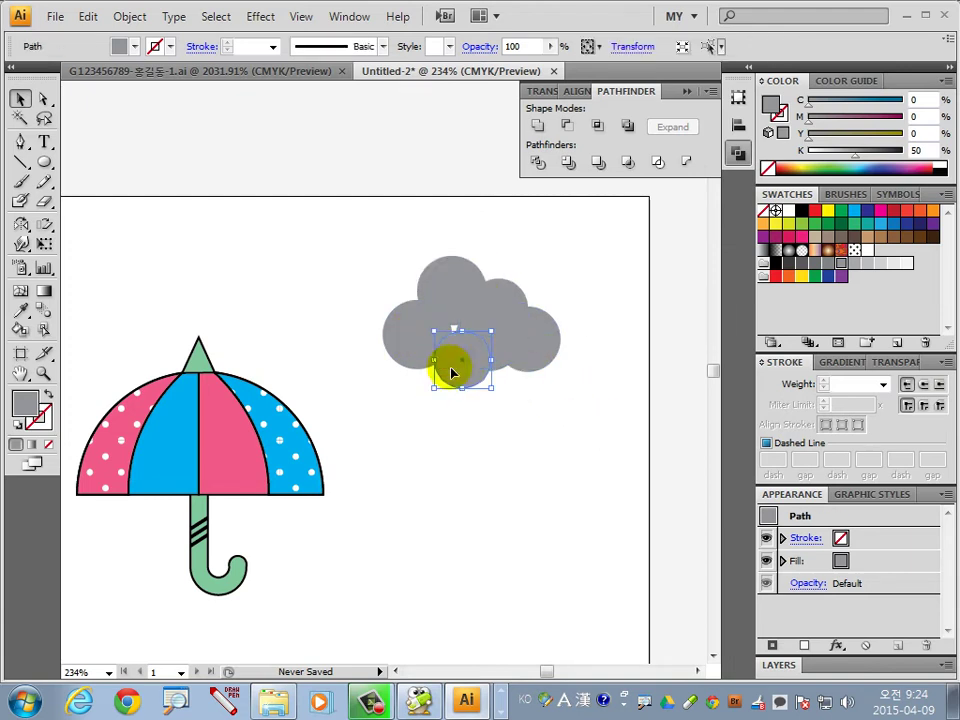
left_click_drag(446, 365, 446, 360)
left_click(524, 415)
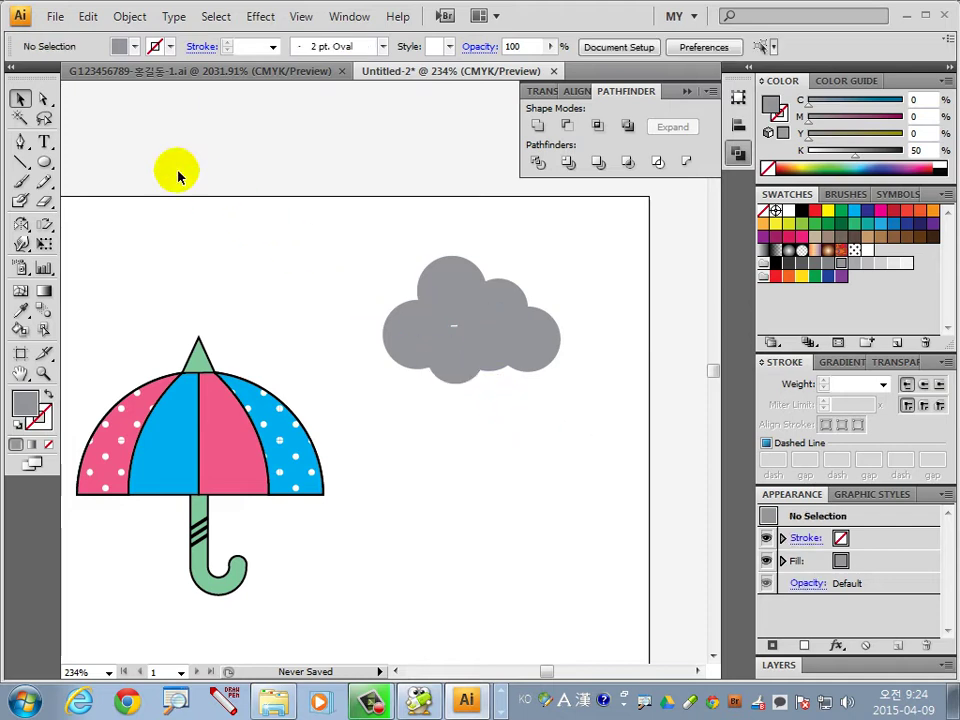
Step: Draw a small grey oval in the cloud's centre gap
left_click(45, 161)
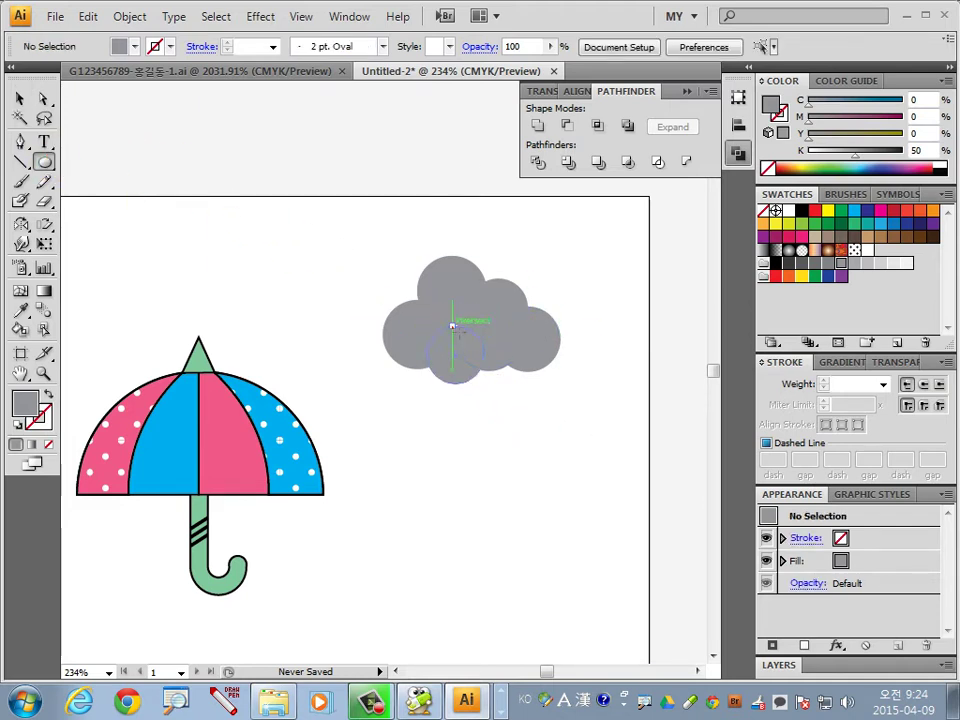
left_click_drag(452, 326, 466, 314)
left_click(19, 98)
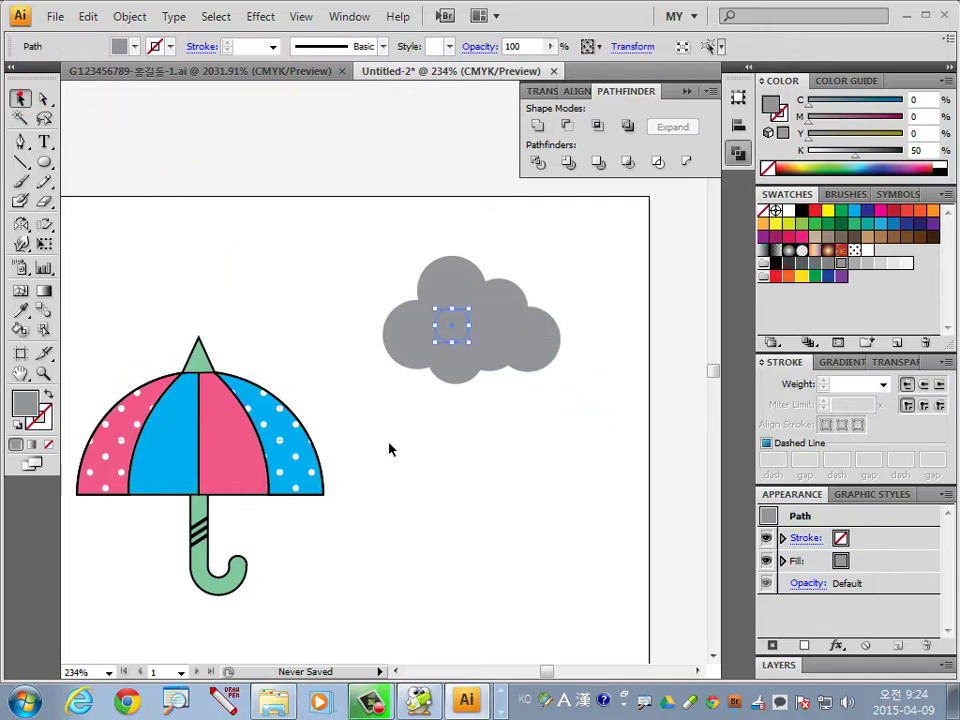
left_click(619, 462)
Step: Unite the grey circles into one cloud, then make a uniform 65% scaled copy after trying 70%
left_click_drag(585, 416, 366, 249)
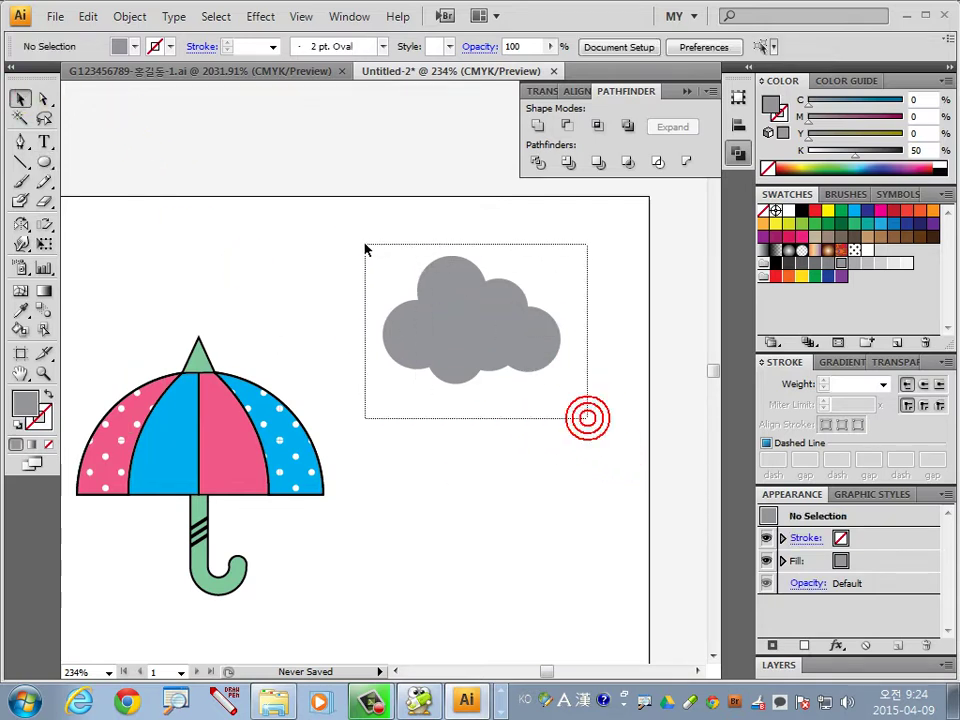
left_click(538, 126)
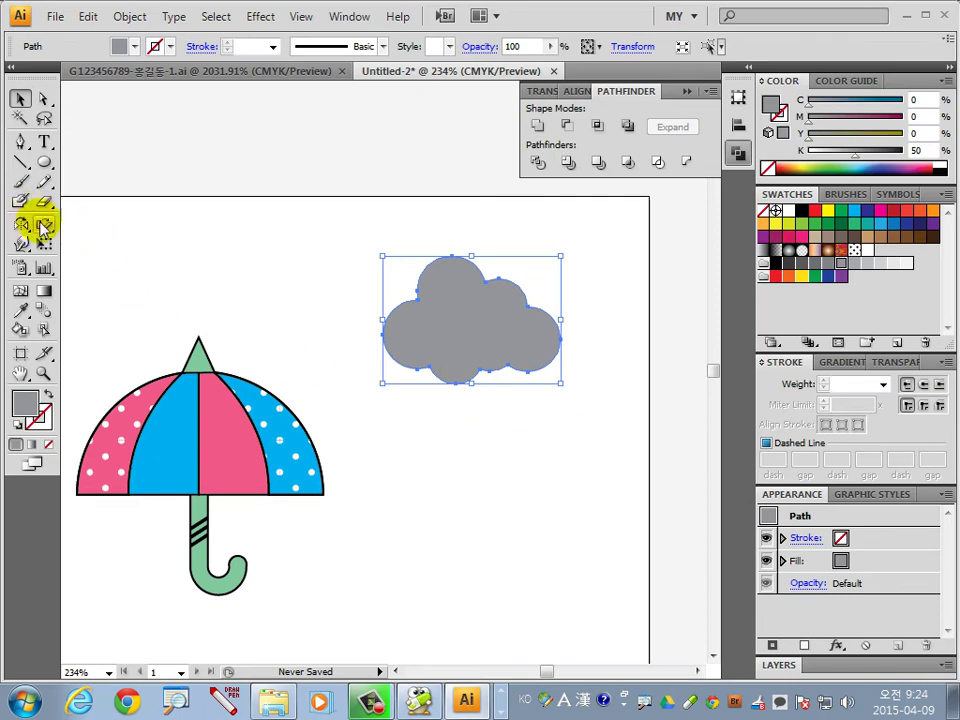
left_click_drag(45, 226, 100, 232)
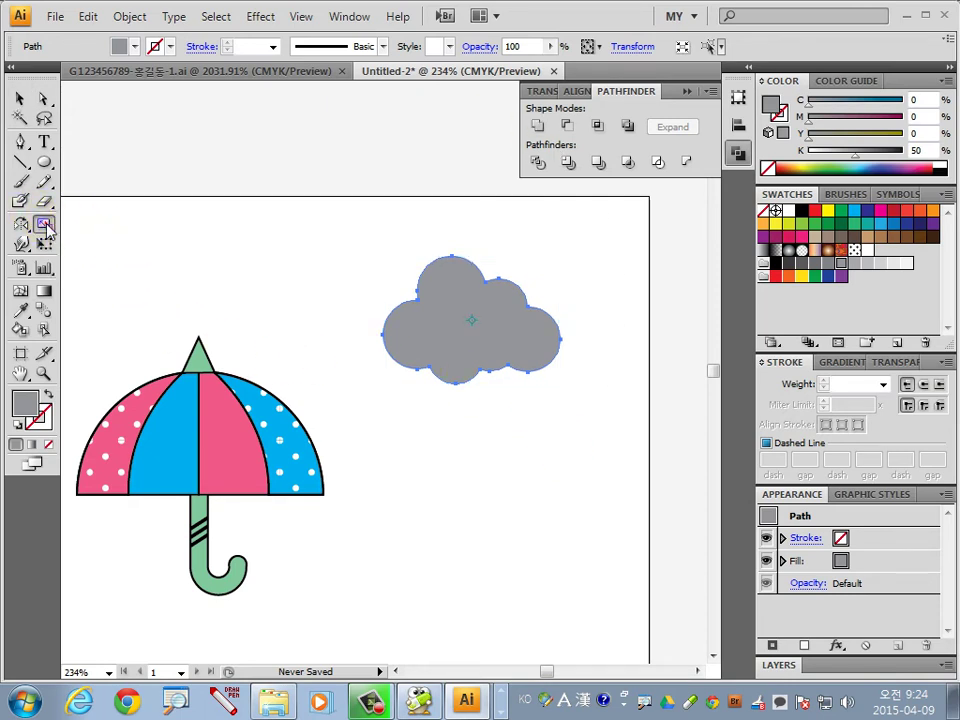
double_click(44, 224)
left_click_drag(555, 286, 776, 363)
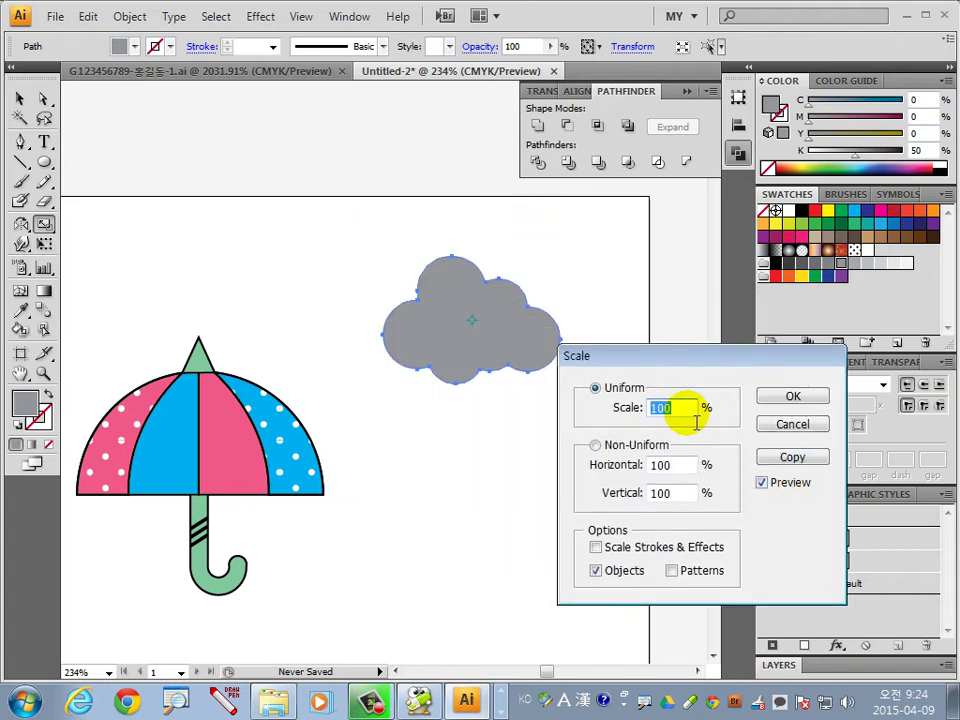
type("7")
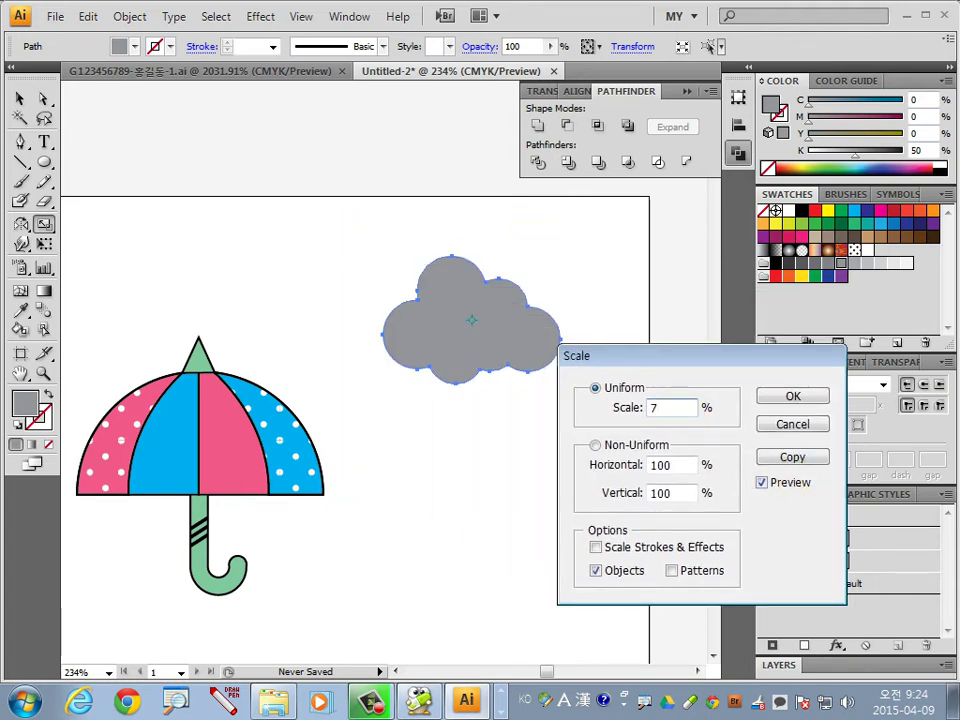
type("0")
left_click(763, 482)
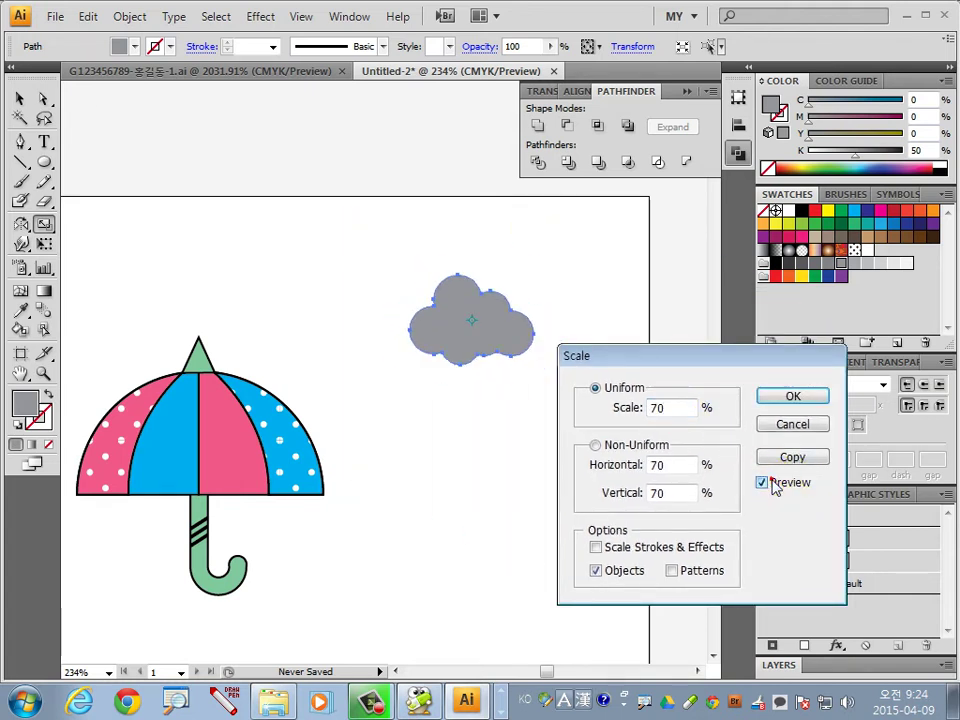
left_click(775, 487)
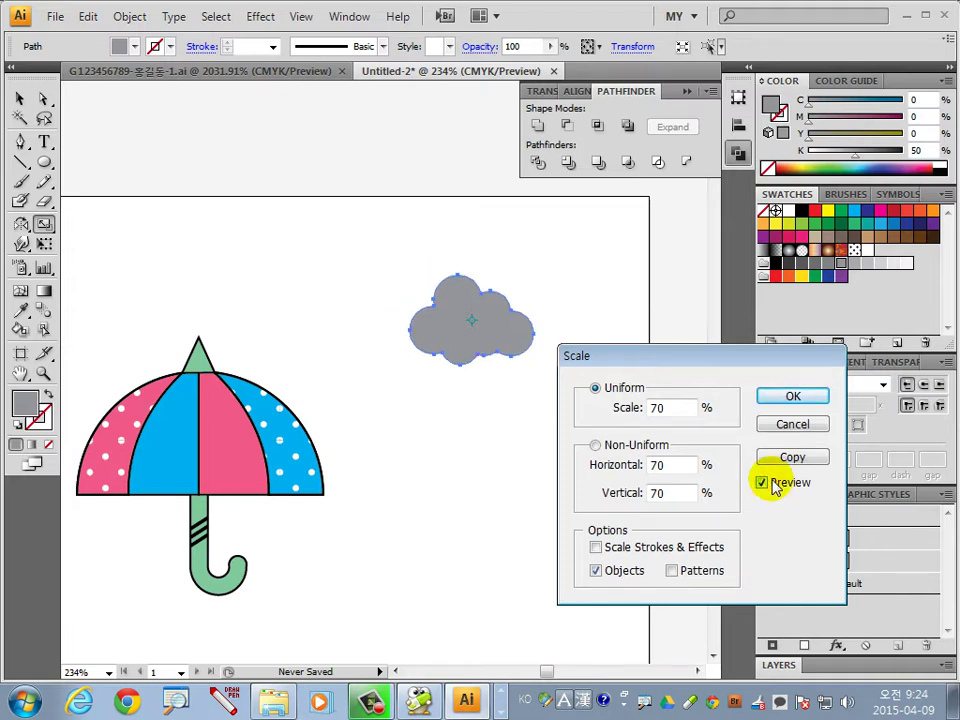
left_click_drag(664, 407, 604, 413)
type("65")
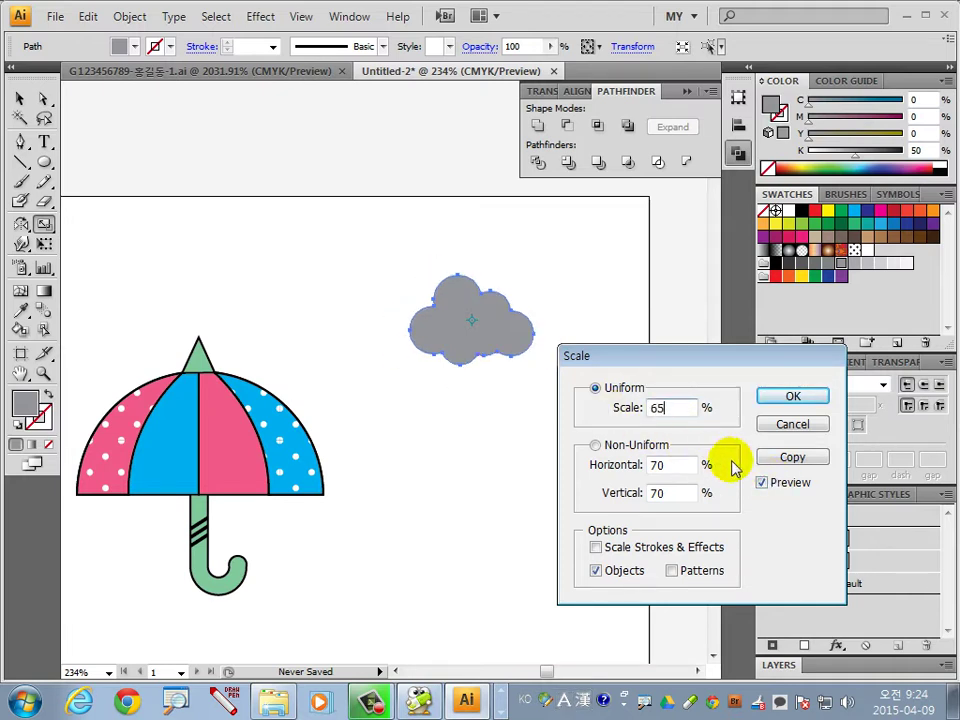
left_click(763, 483)
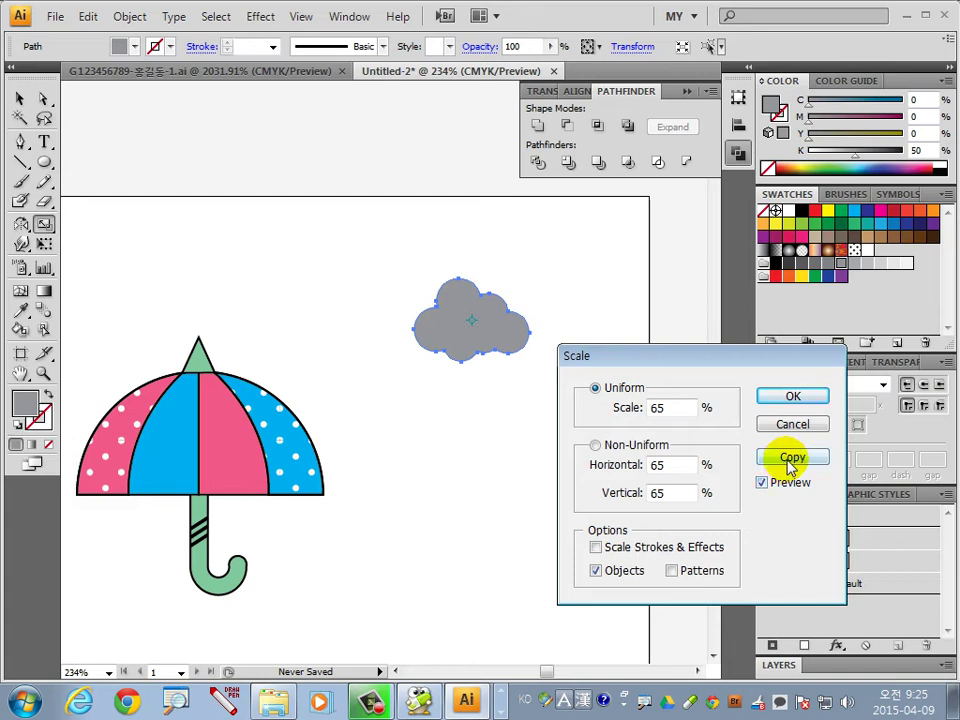
left_click(792, 460)
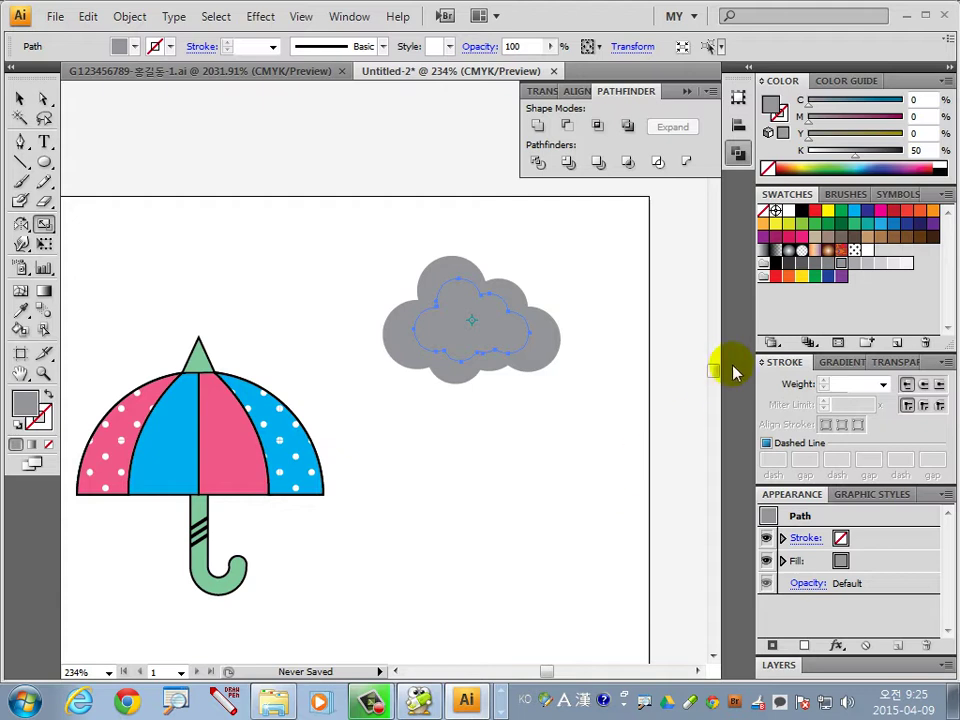
Step: Set the inner cloud's fill to yellow: K 0, Y 100
left_click(860, 155)
type("0")
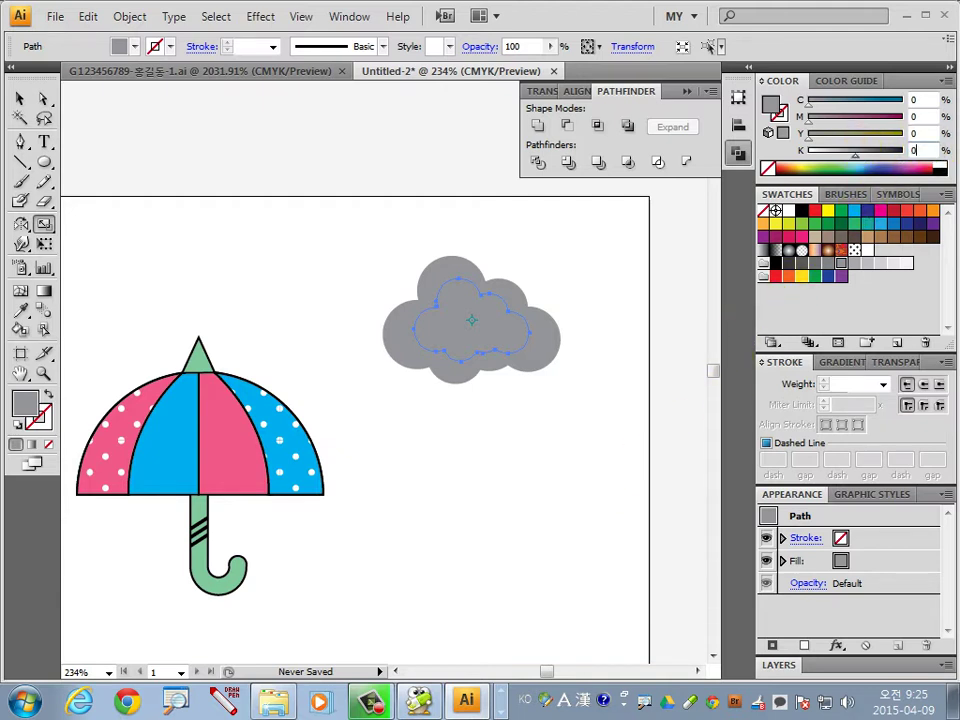
key("Tab")
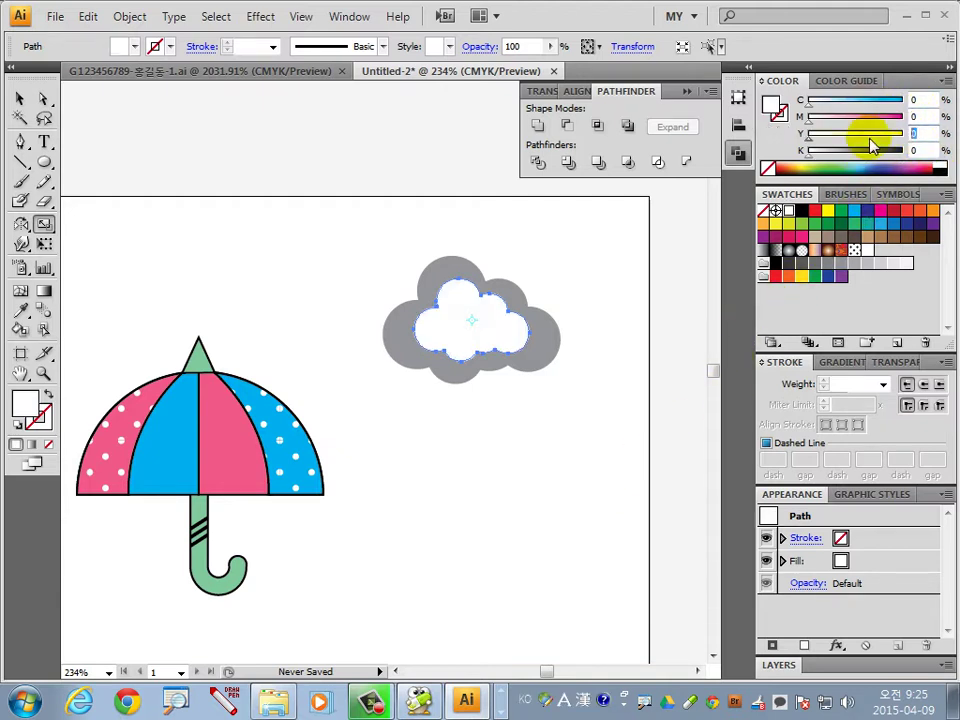
type("10")
key("Return")
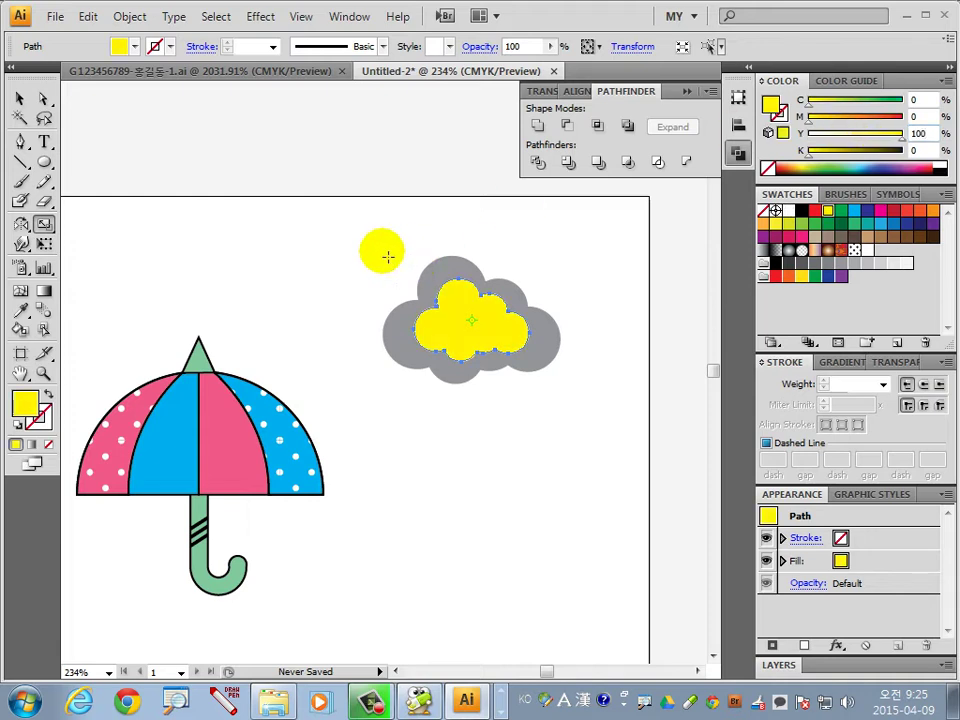
Step: Centre the yellow cloud inside the grey cloud and compare with the finished reference drawing
left_click(20, 98)
left_click(422, 488)
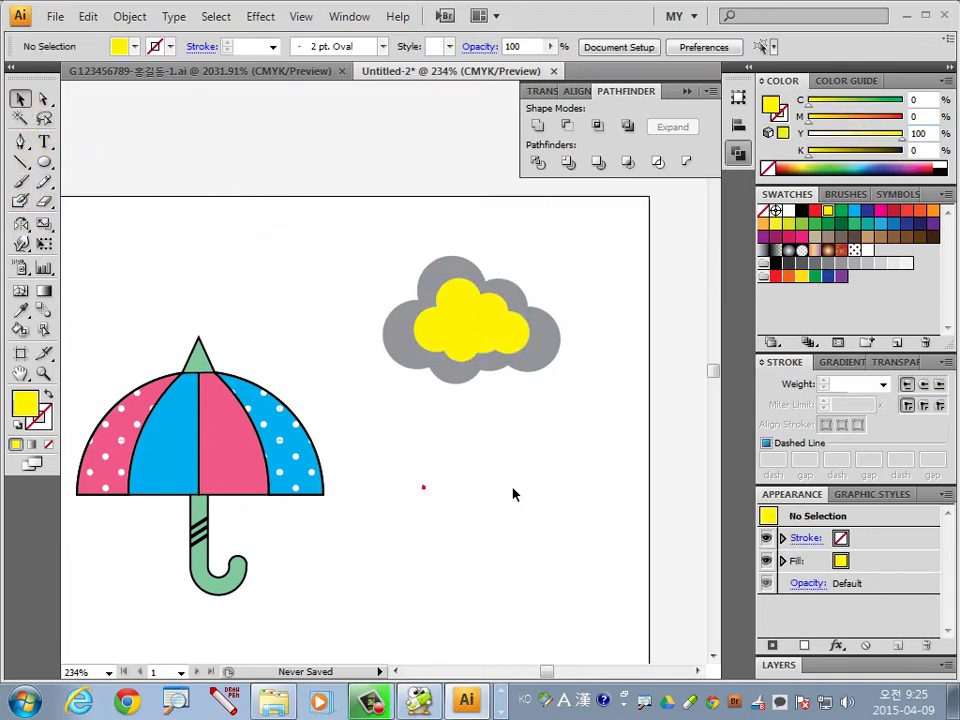
left_click(474, 335)
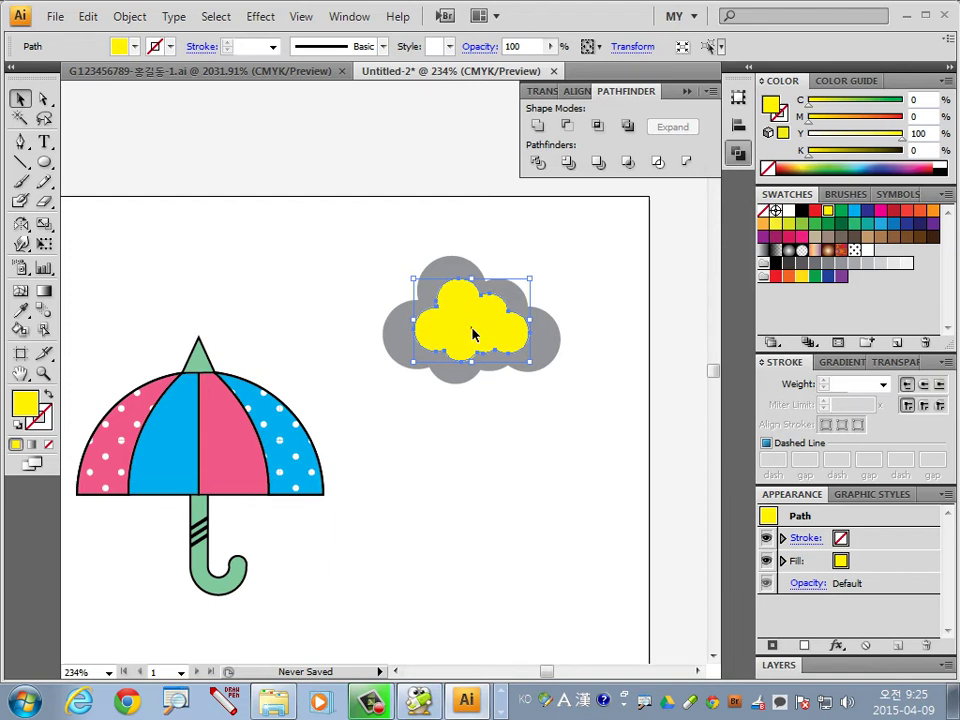
left_click_drag(469, 333, 466, 335)
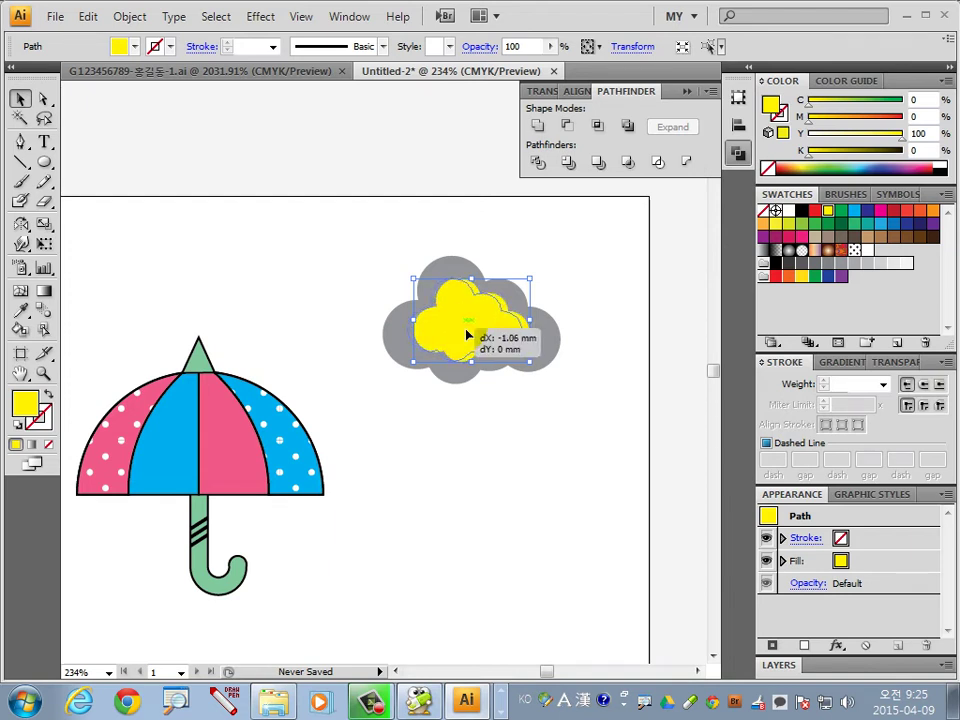
left_click_drag(466, 335, 466, 337)
left_click(509, 444)
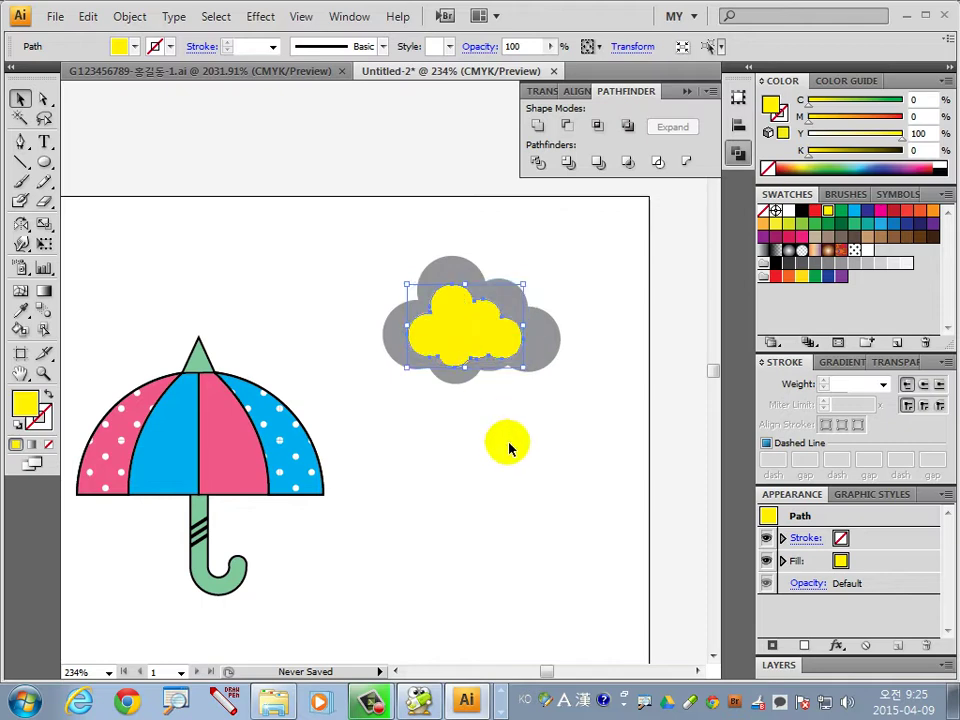
left_click(202, 75)
key("ctrl+0")
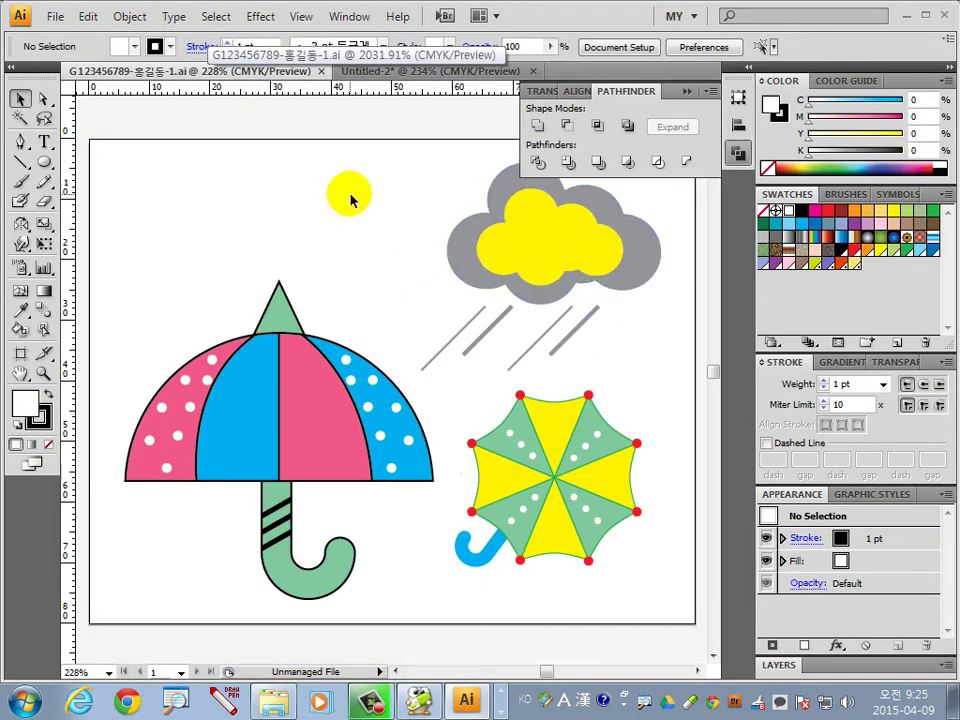
left_click(430, 71)
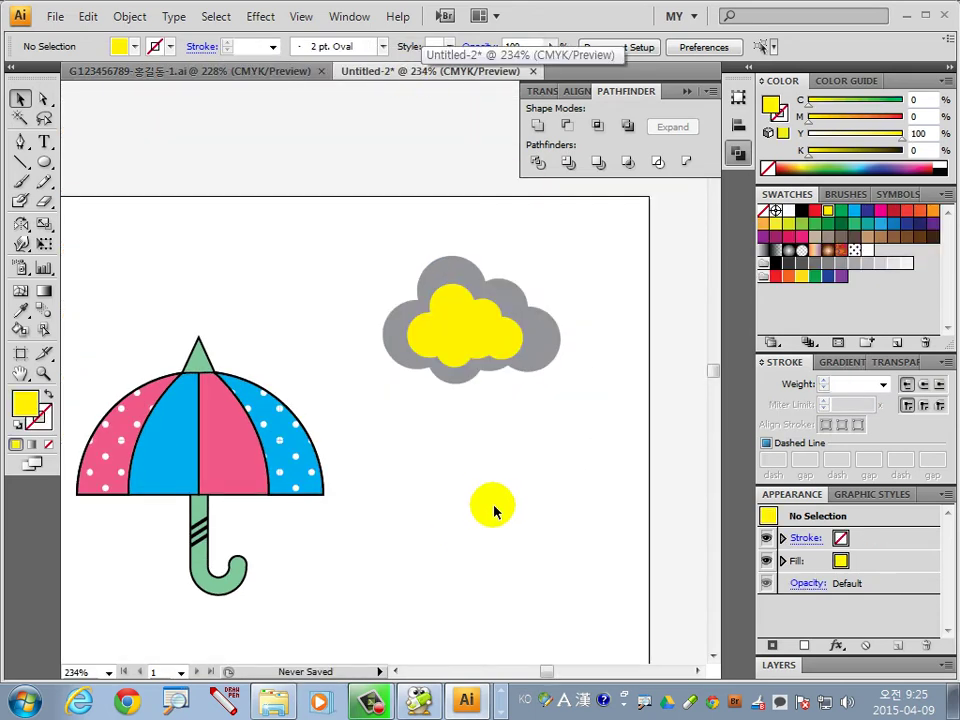
mouse_move(493, 505)
left_mouse_down()
mouse_move(496, 391)
mouse_move(465, 392)
left_mouse_up()
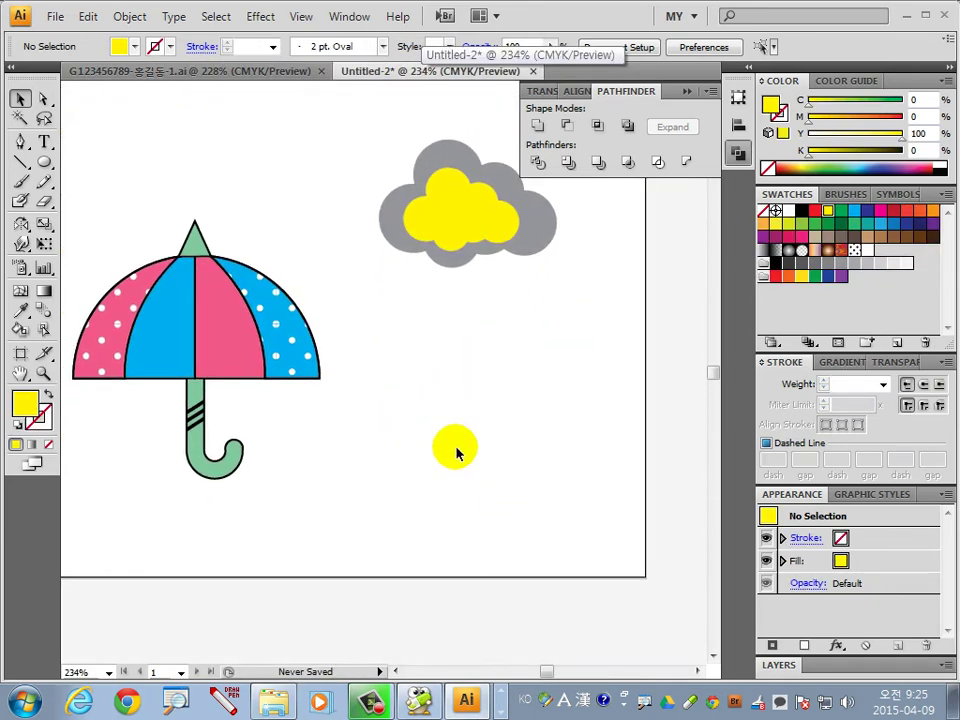
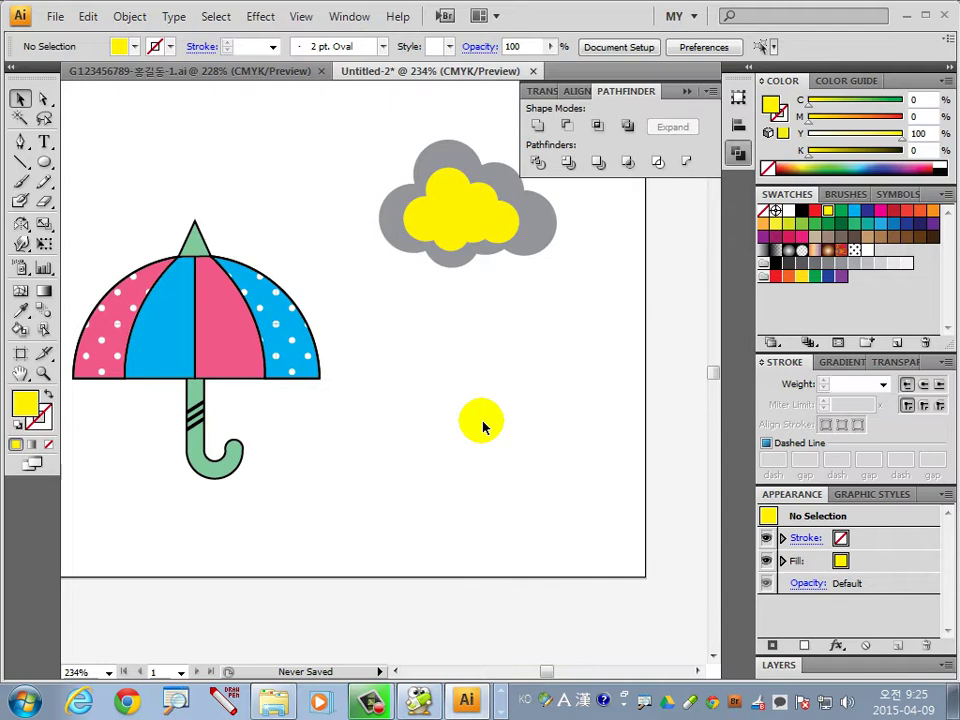
Step: After checking the reference file, draw a stroke-free yellow circle below the cloud in Untitled-2
left_click(277, 72)
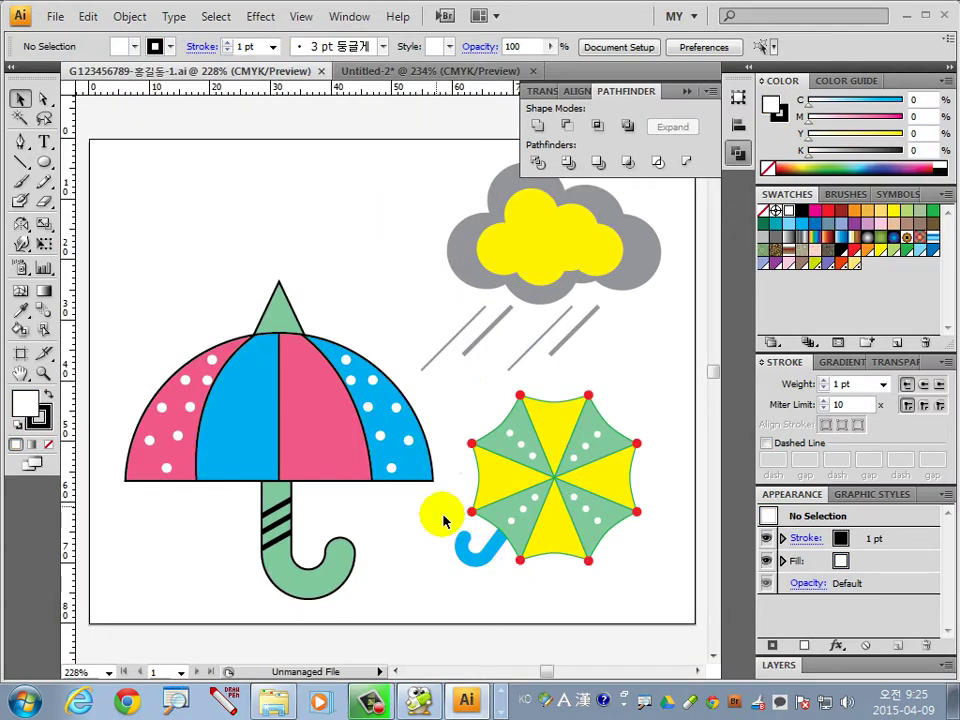
left_click(437, 70)
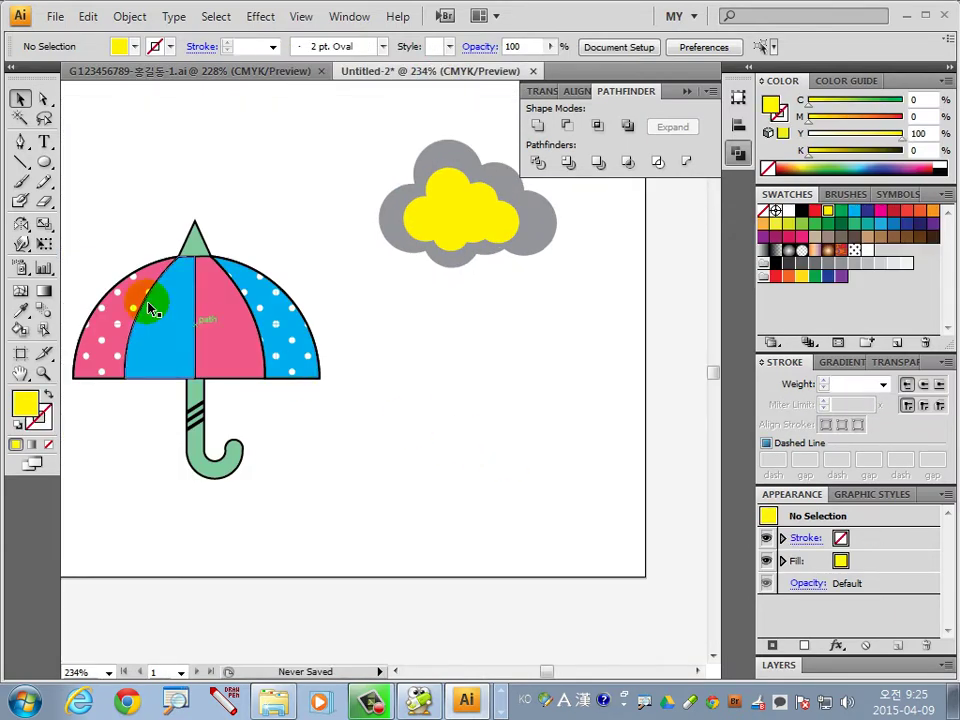
left_click(44, 163)
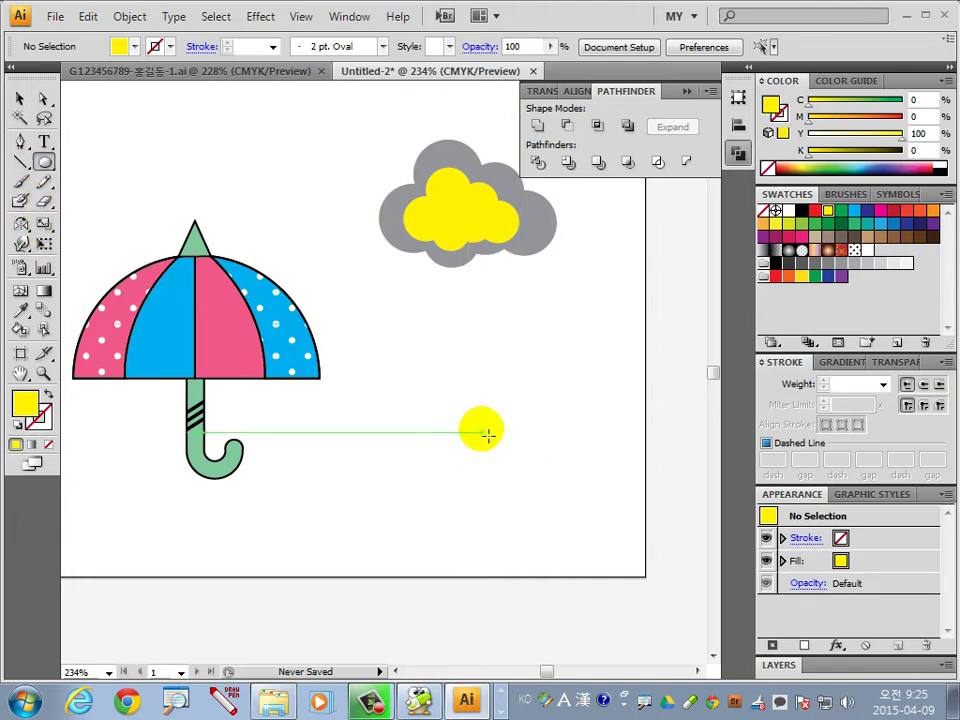
left_click_drag(483, 436, 567, 357)
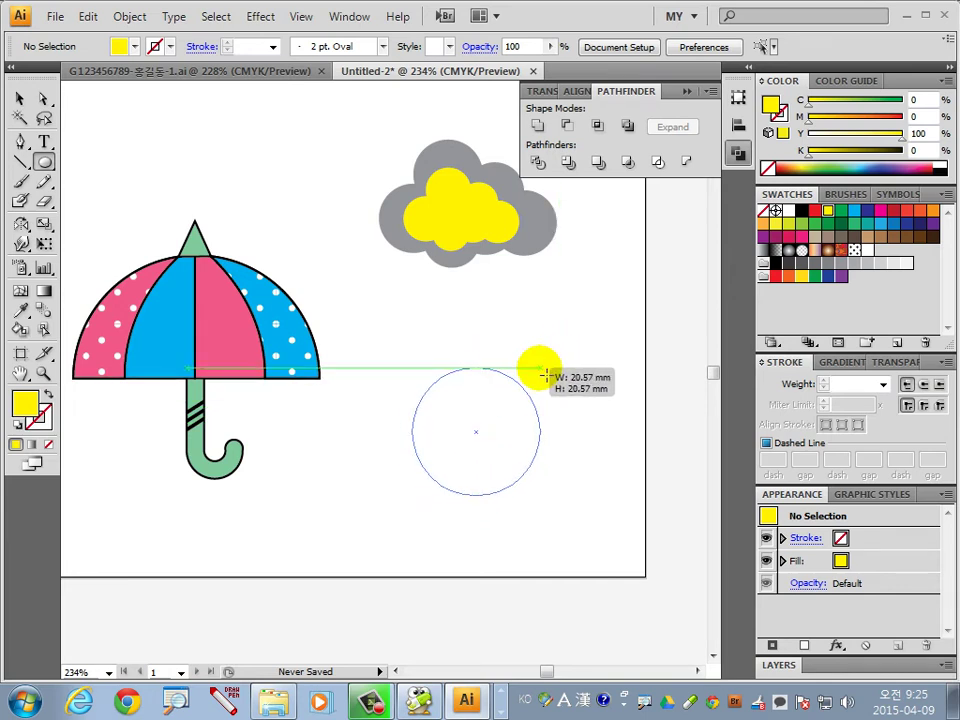
left_click_drag(567, 358, 545, 366)
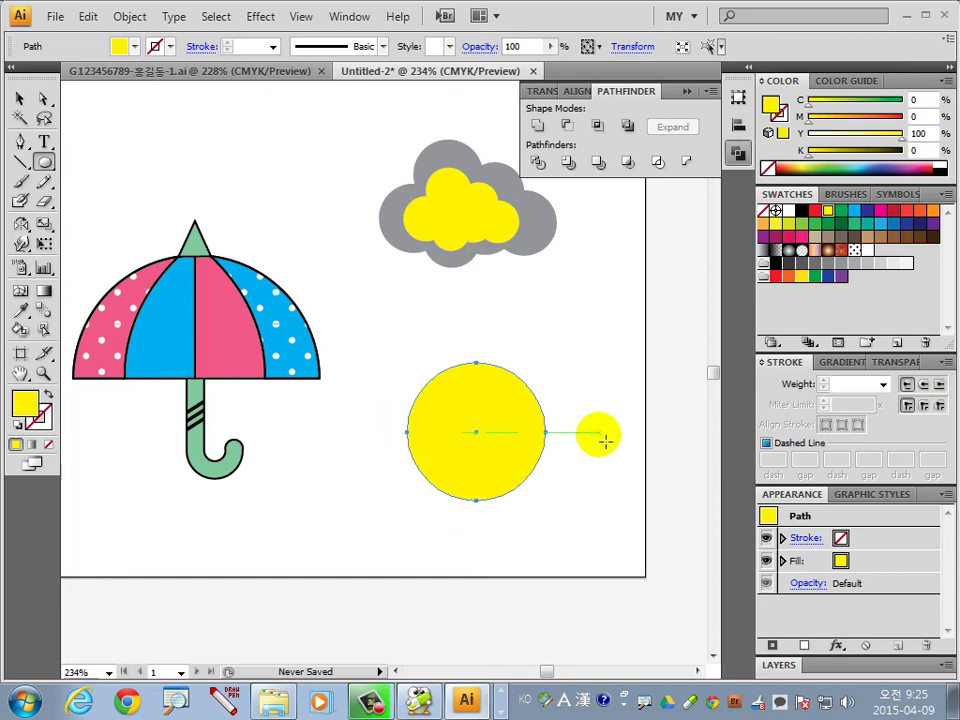
Step: Add extra anchor points to the yellow circle and zoom in on it
left_click(128, 18)
mouse_move(151, 378)
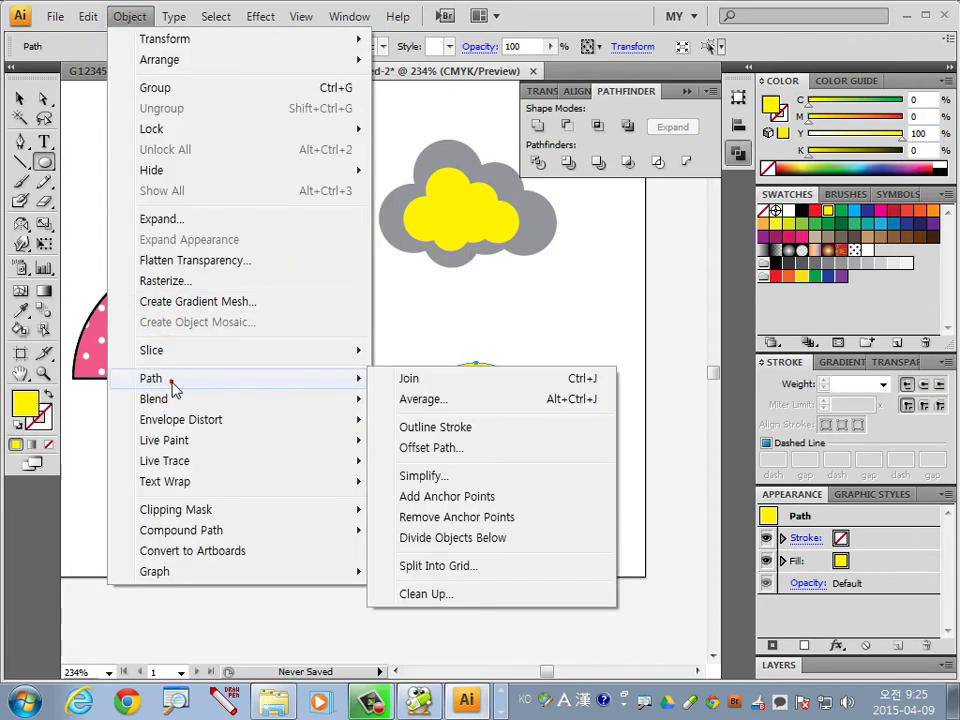
left_click(450, 496)
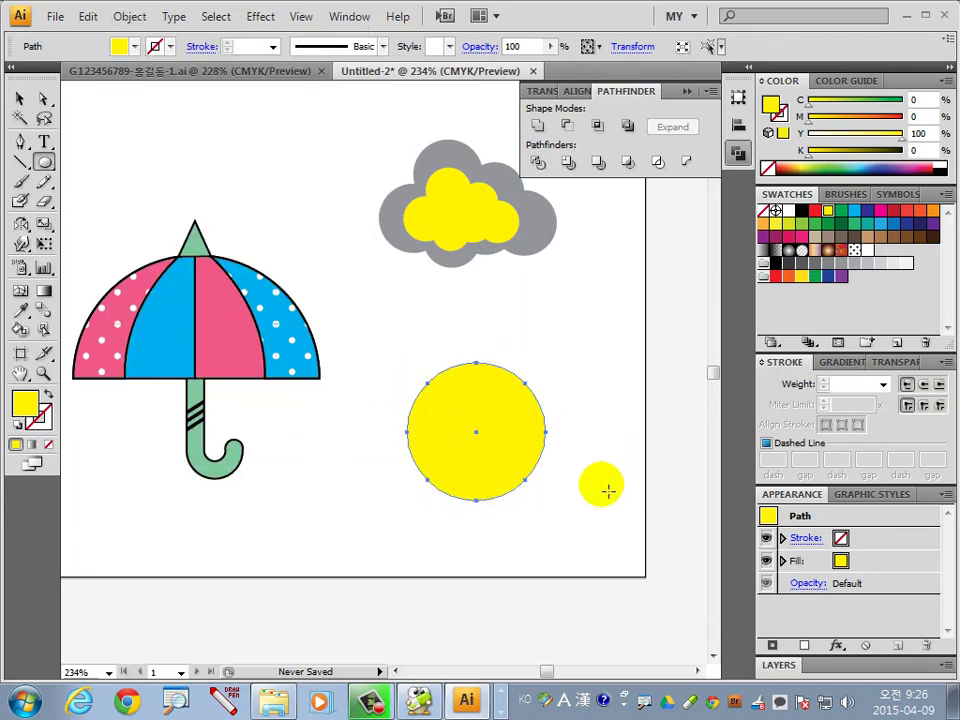
left_click_drag(382, 321, 503, 511)
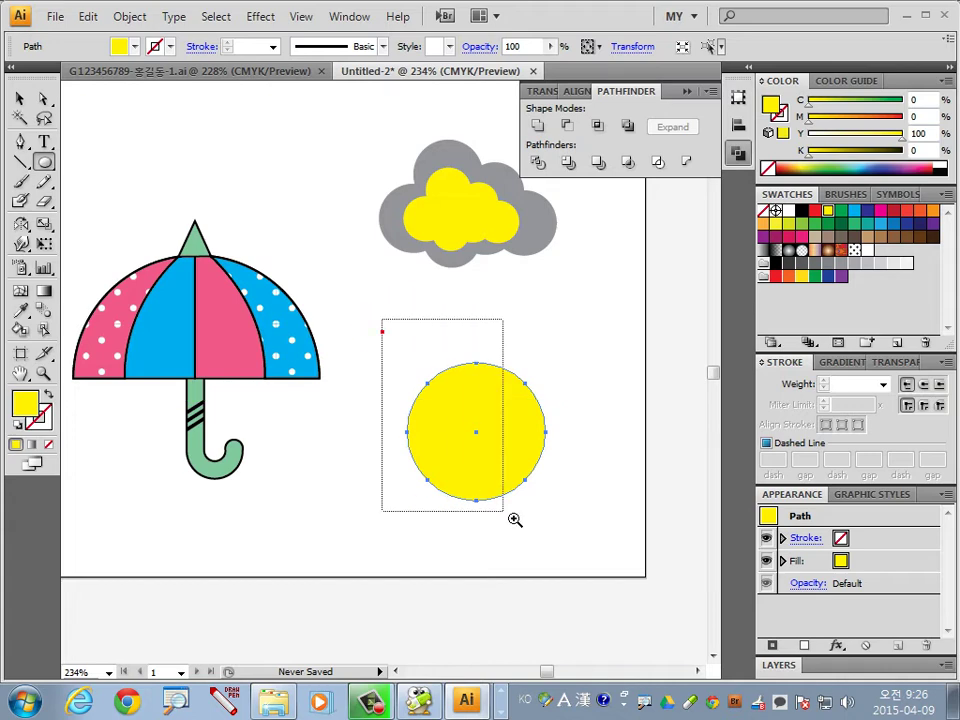
Step: Apply a Pucker & Bloat effect of -12% to the circle
left_click(257, 16)
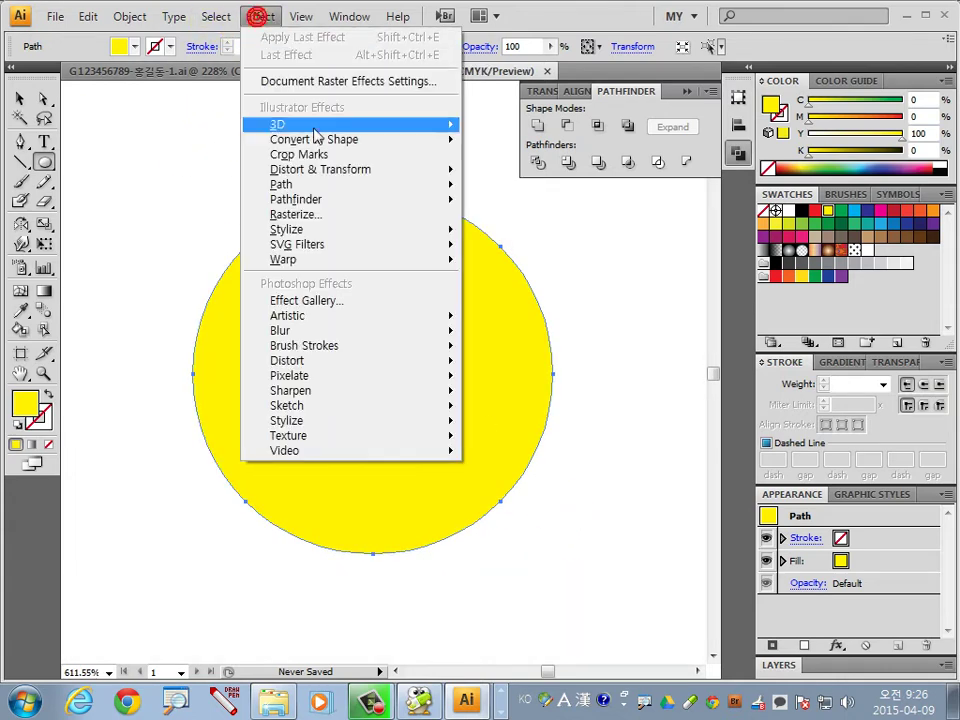
mouse_move(320, 169)
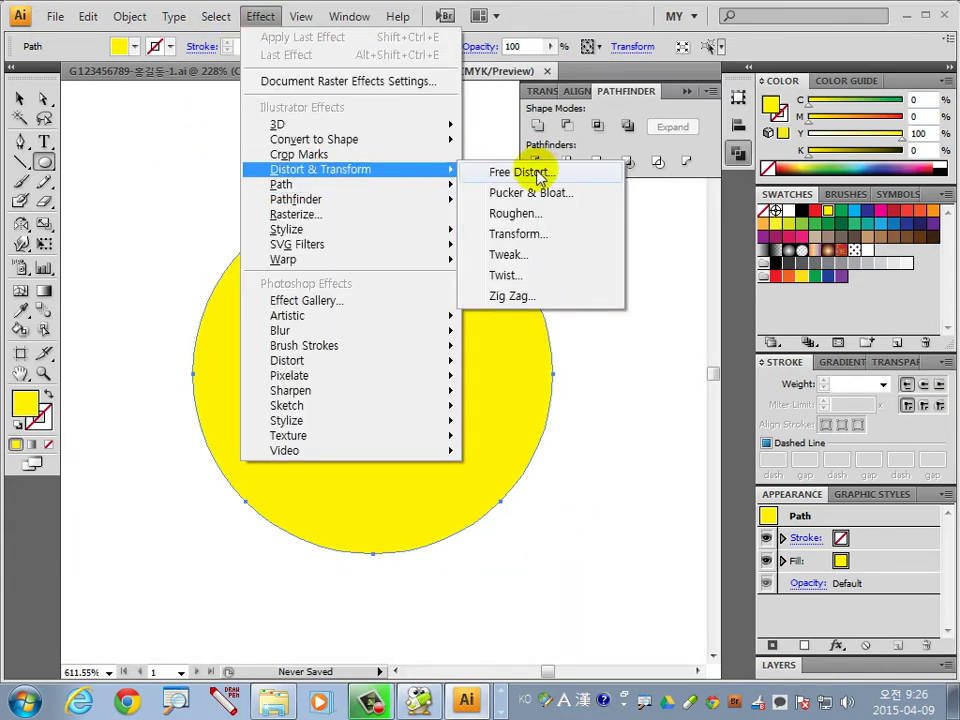
left_click(546, 193)
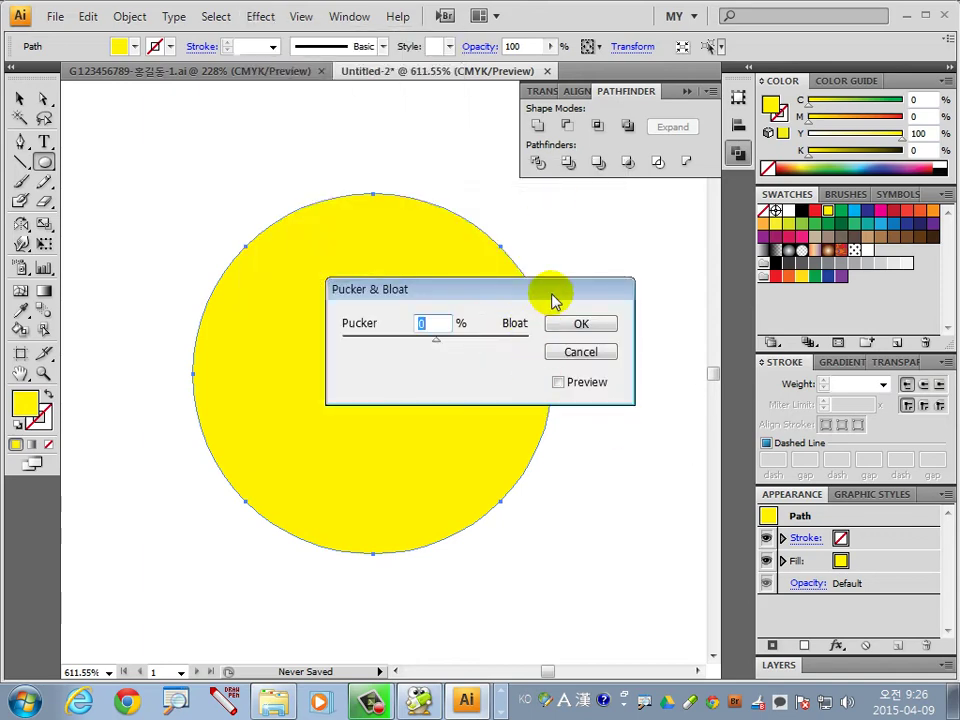
left_click_drag(555, 300, 798, 296)
left_click(802, 378)
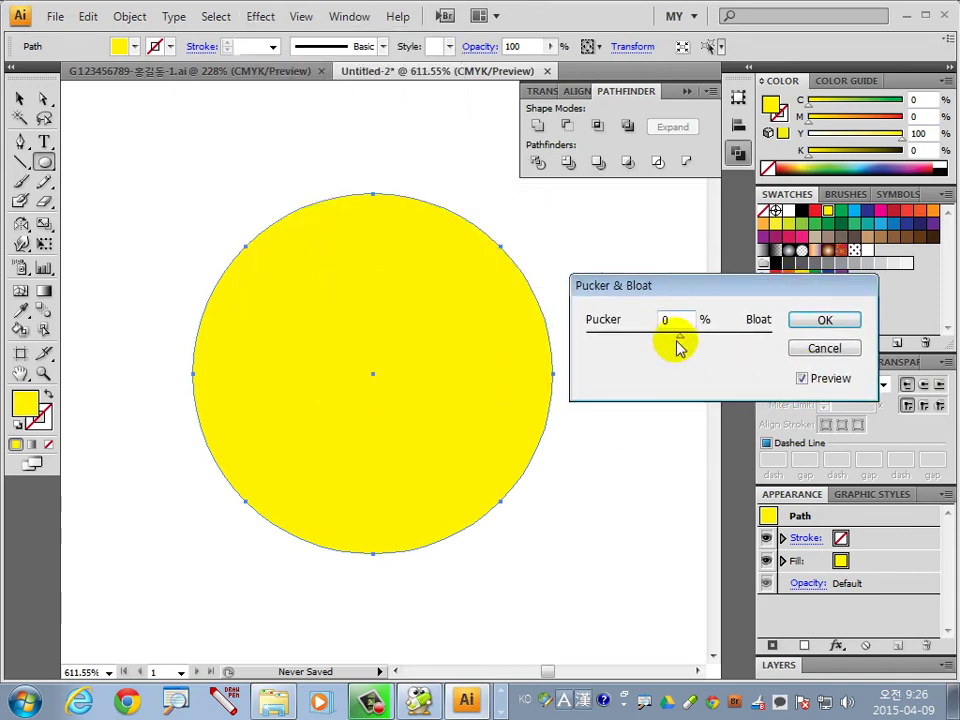
left_click_drag(677, 343, 672, 342)
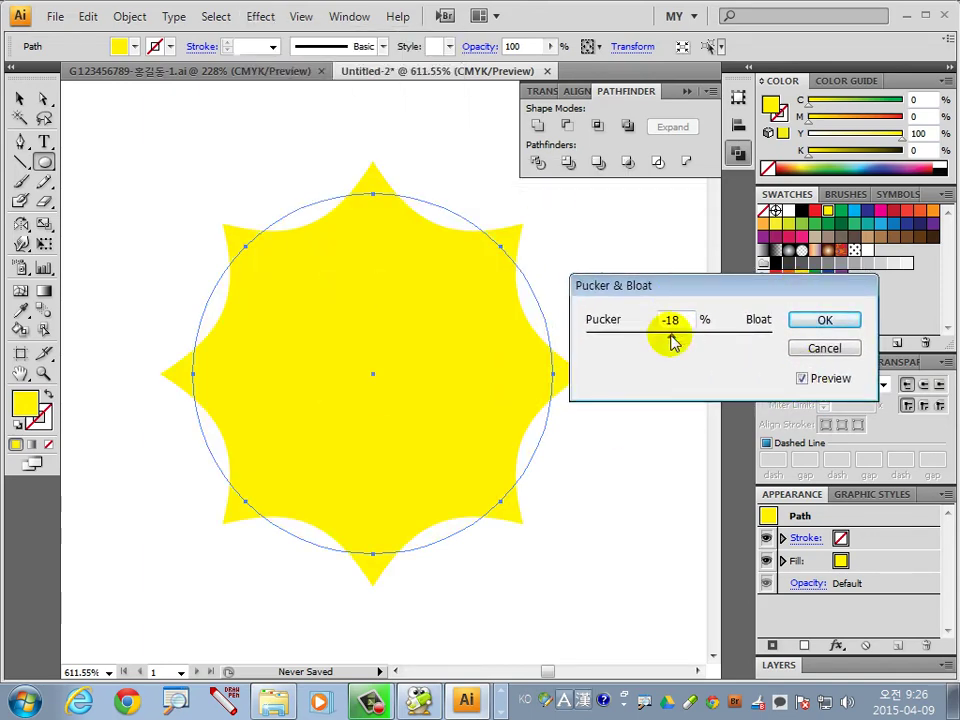
left_click_drag(672, 342, 676, 343)
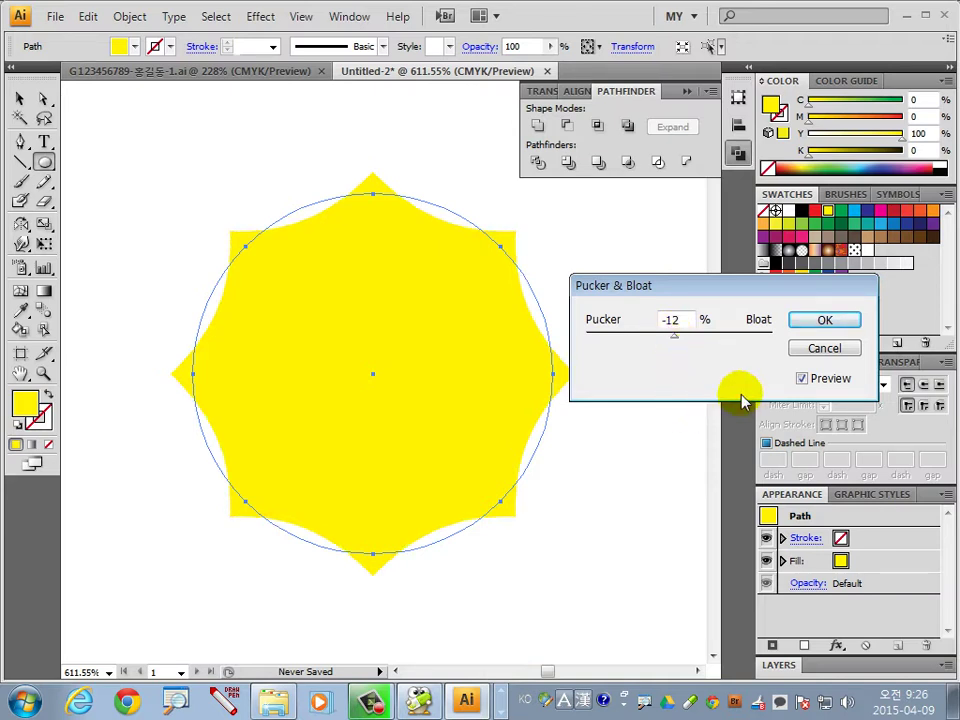
left_click(824, 320)
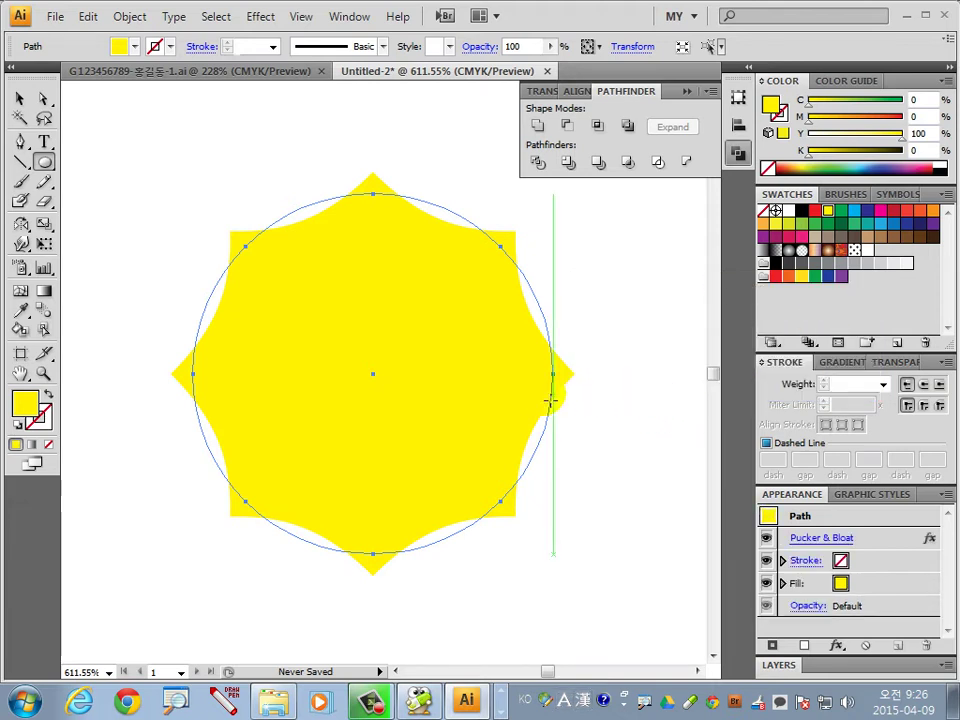
Step: Check the shape in outline view, then expand its appearance into an ordinary path
key("ctrl+y")
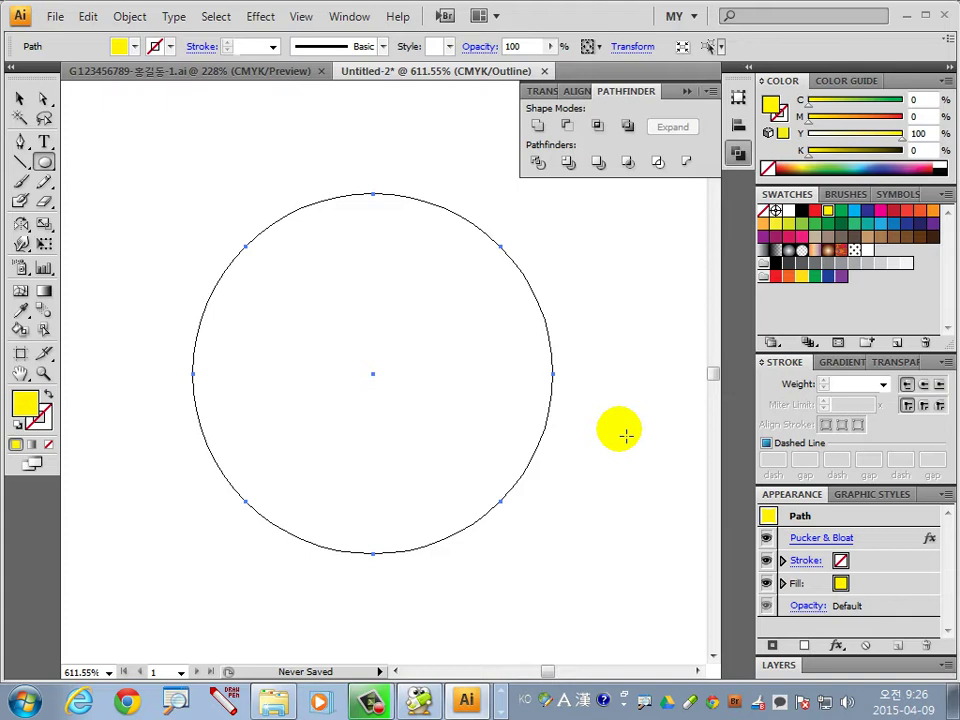
key("ctrl+y")
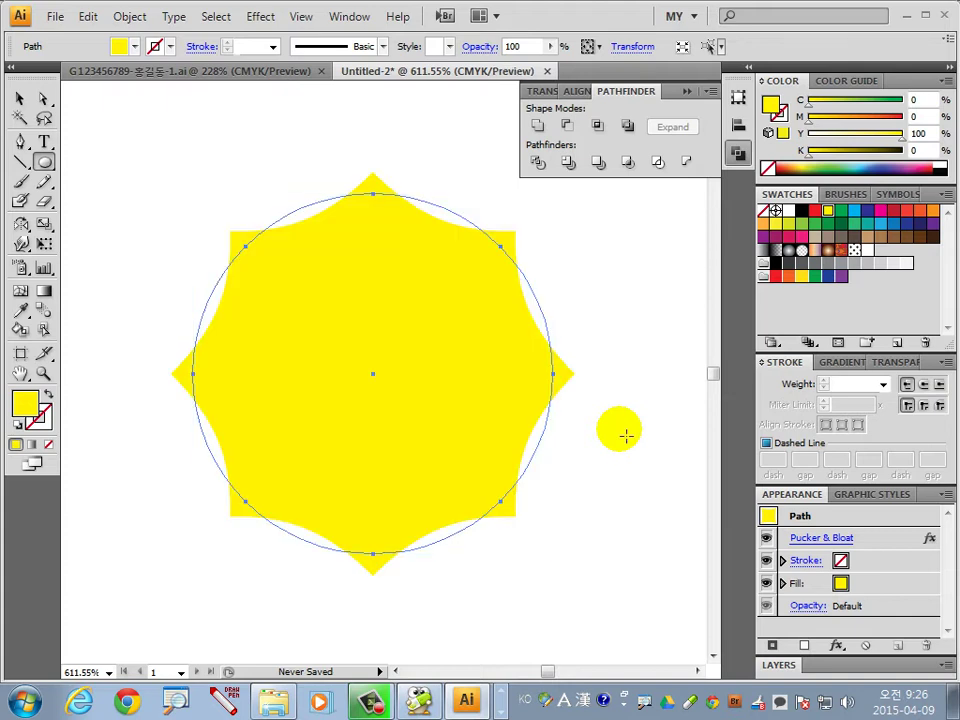
left_click(129, 17)
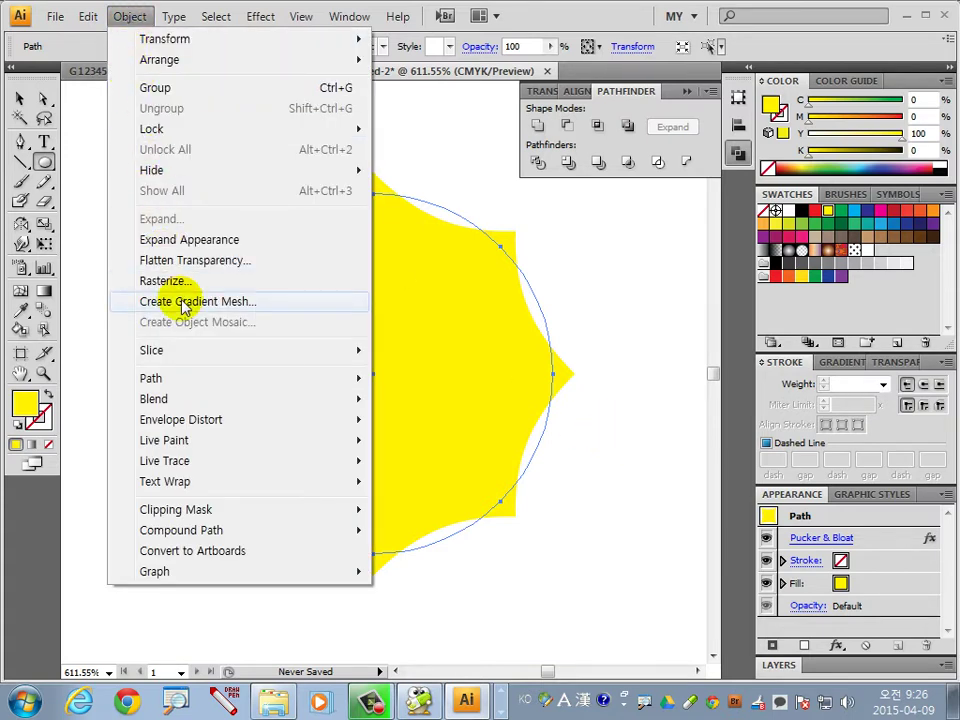
left_click(188, 242)
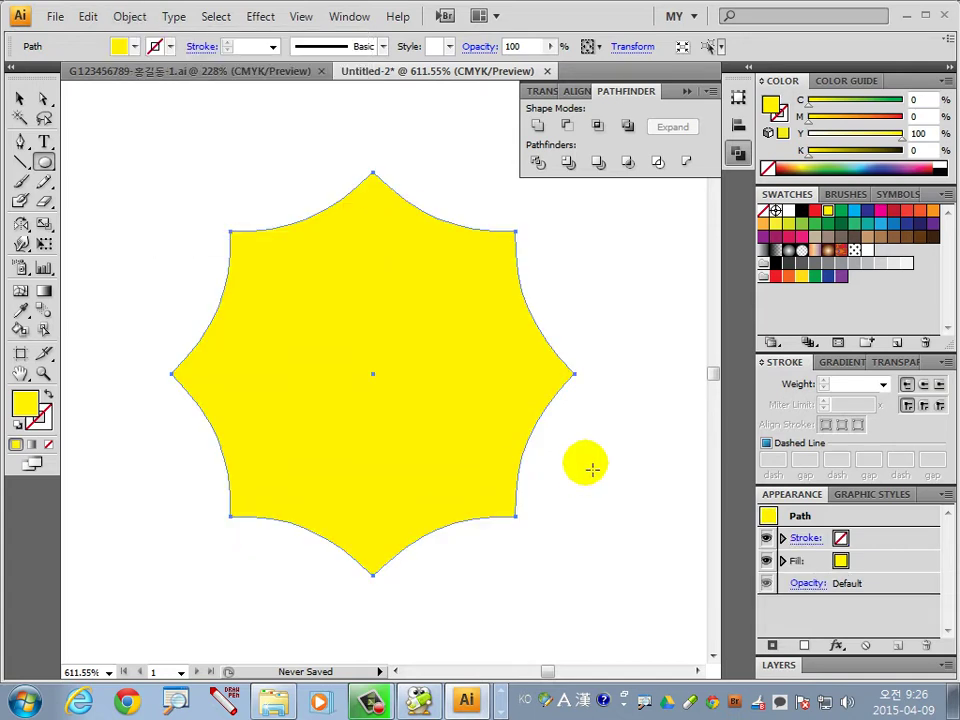
left_click(20, 141)
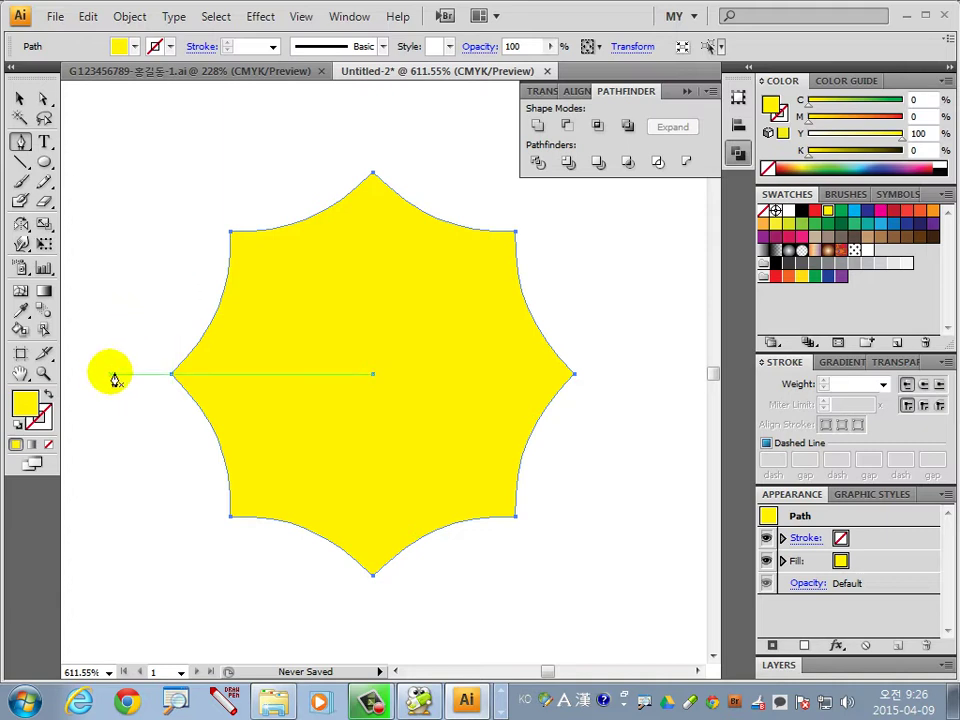
Step: Set the stroke to green C80 Y100 with a 0.5 pt weight
left_click(40, 416)
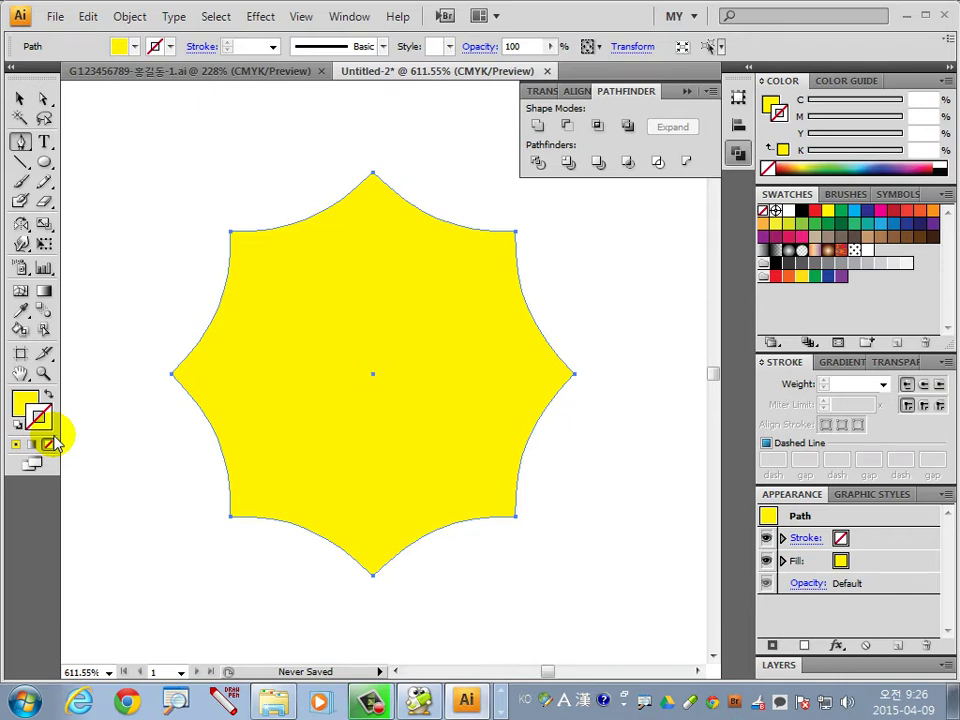
left_click(917, 100)
type("80\t0\t100\t0")
key("Return")
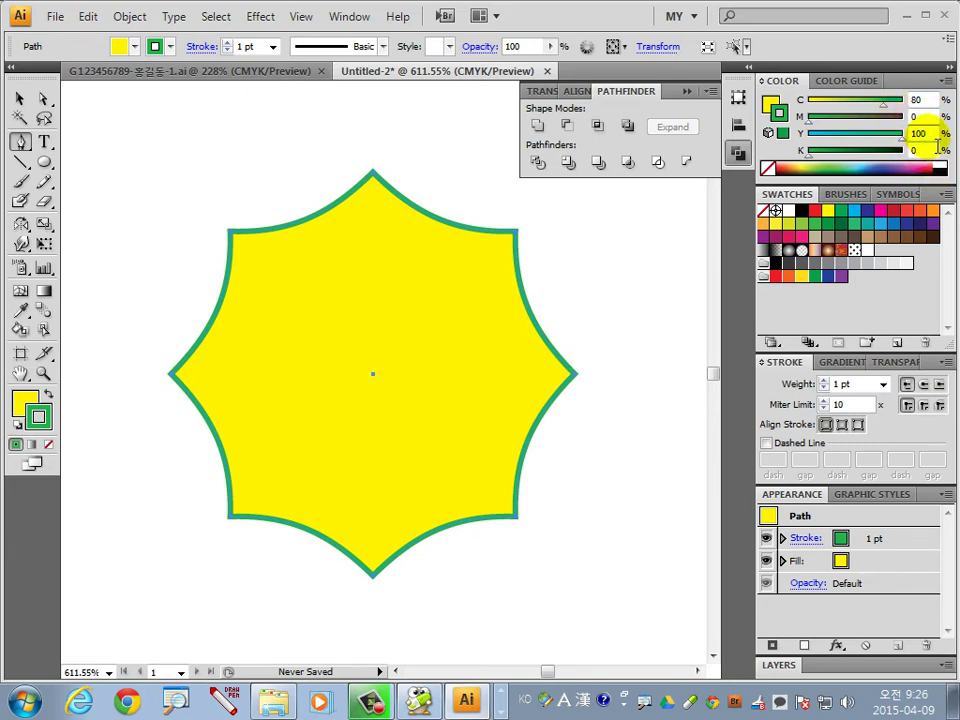
left_click(881, 385)
left_click(847, 413)
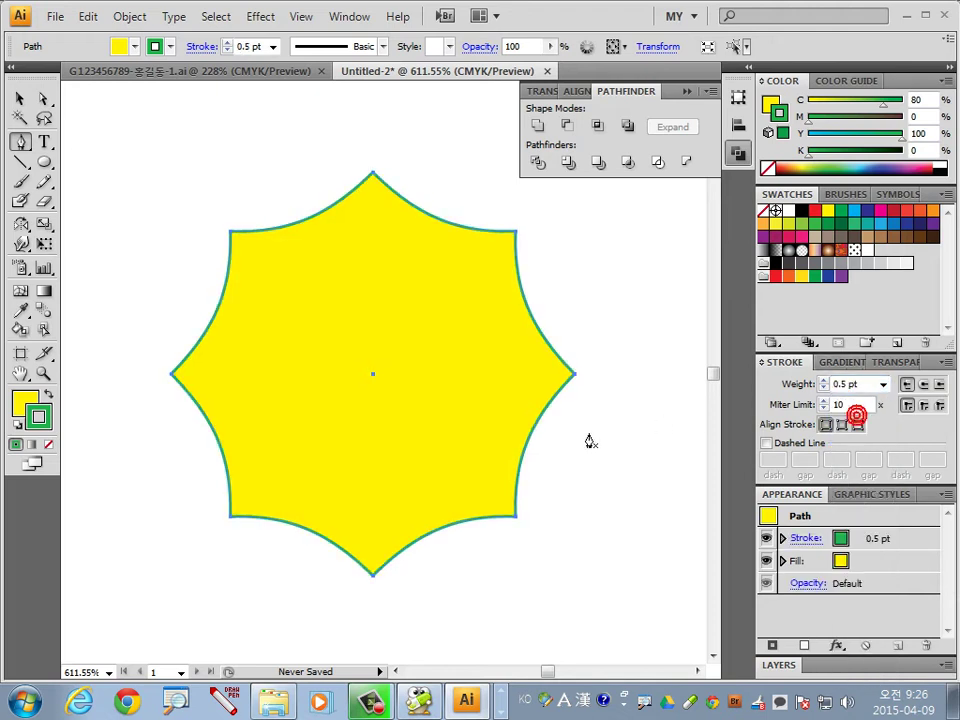
Step: Draw unfilled horizontal and vertical spoke lines across the octagon with the Pen
left_click(169, 398)
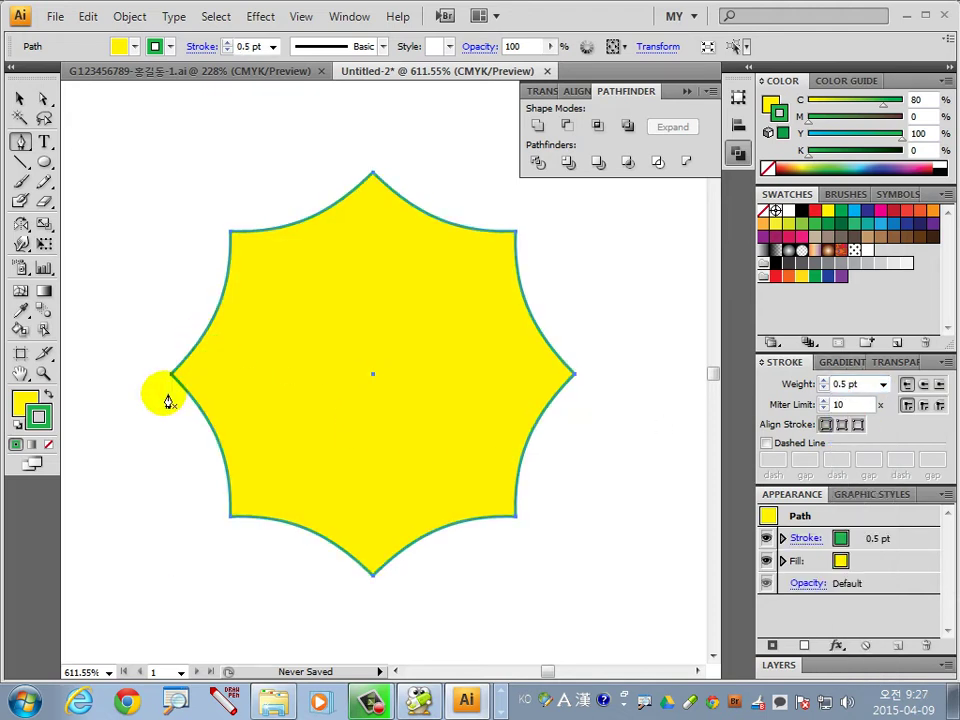
left_click_drag(126, 376, 620, 382)
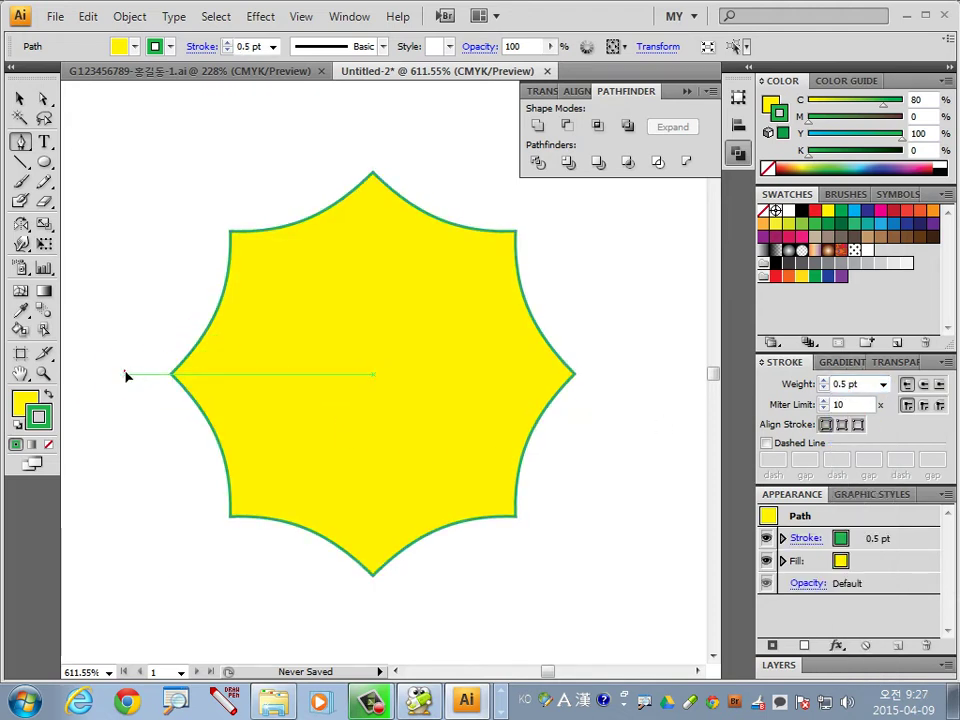
left_click(620, 380)
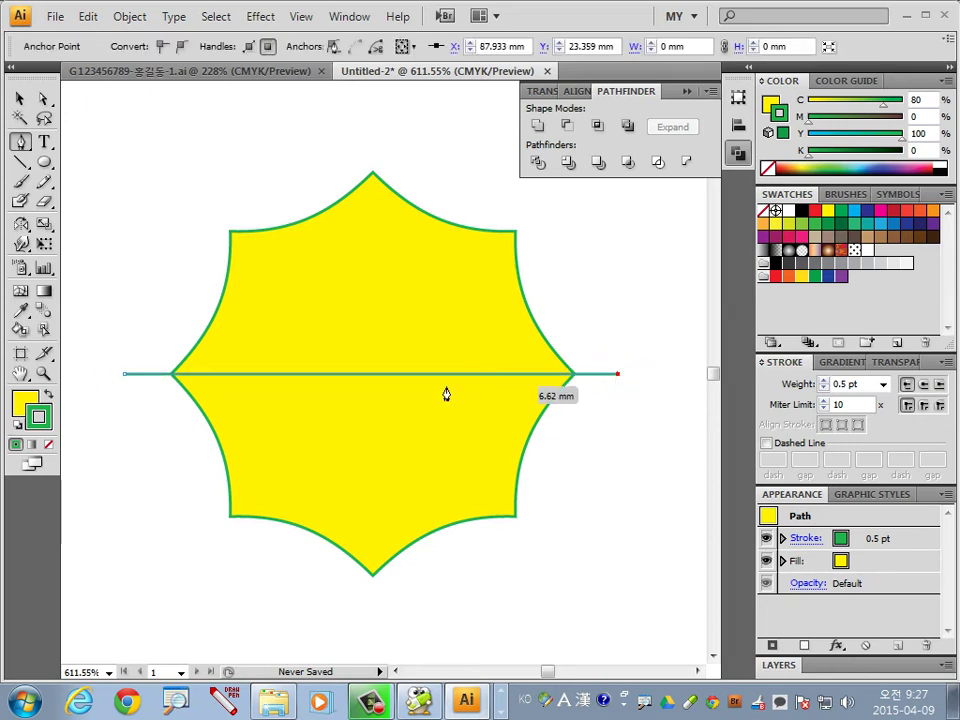
left_click(20, 400)
left_click(48, 444)
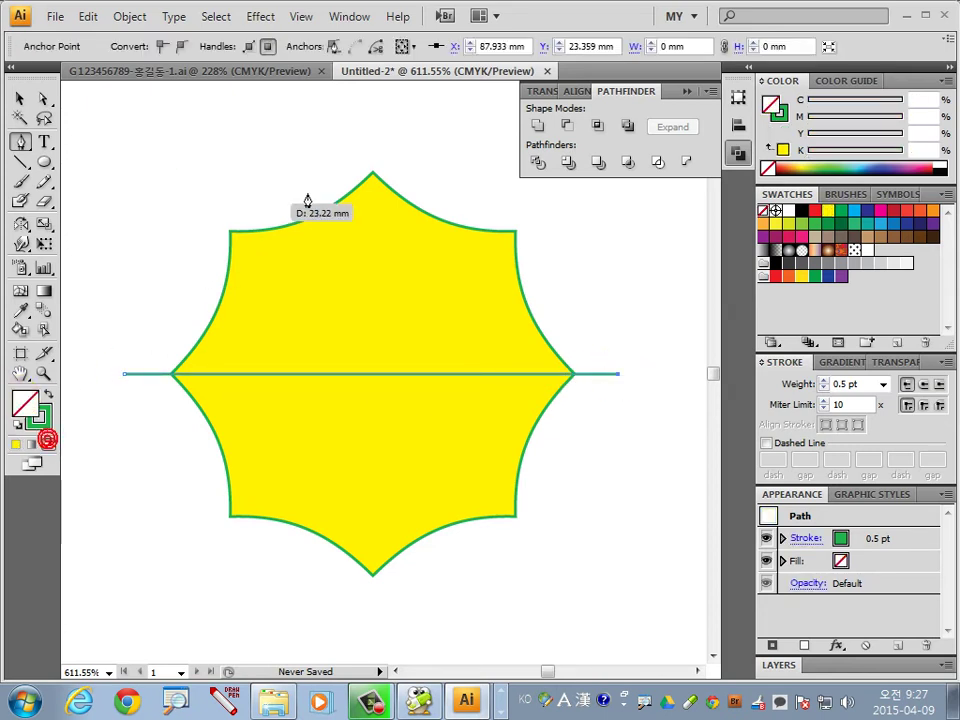
left_click(376, 145, "ctrl")
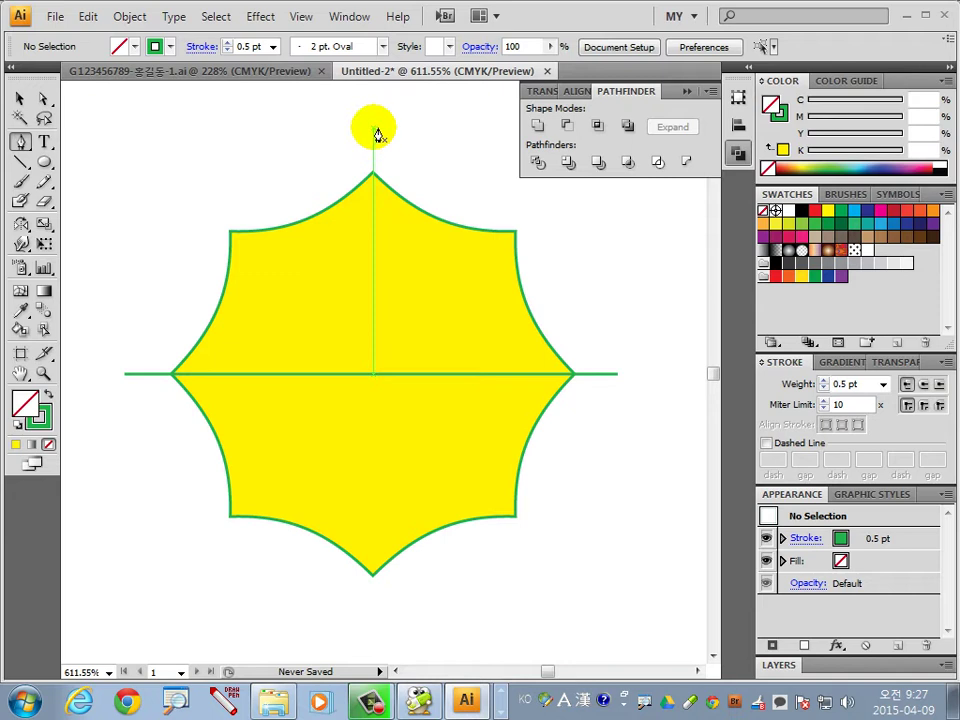
left_click(373, 625)
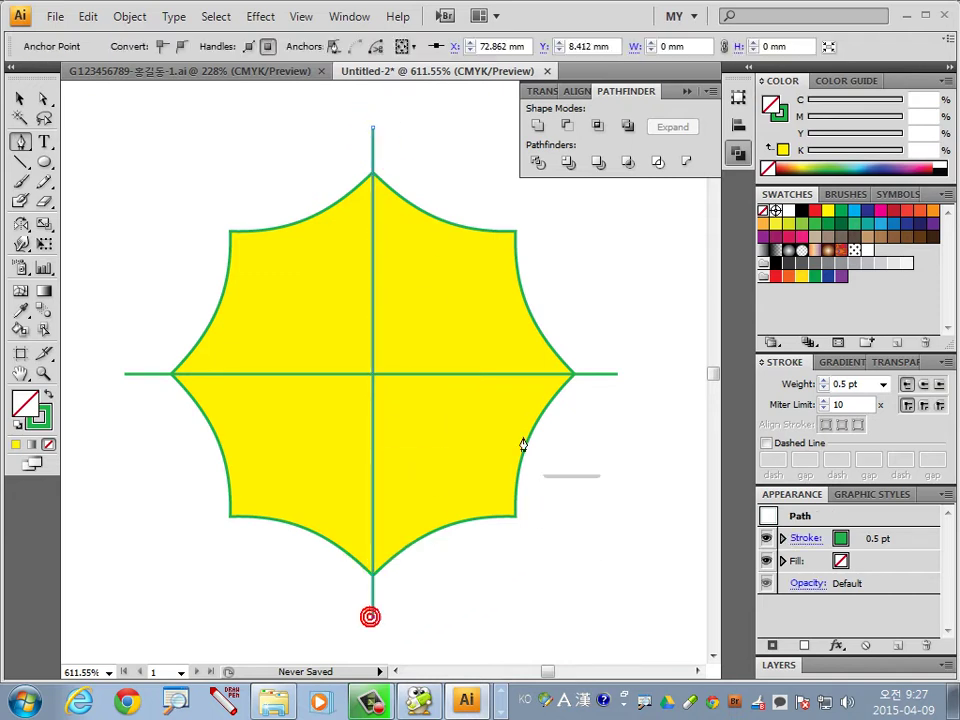
left_click(20, 98)
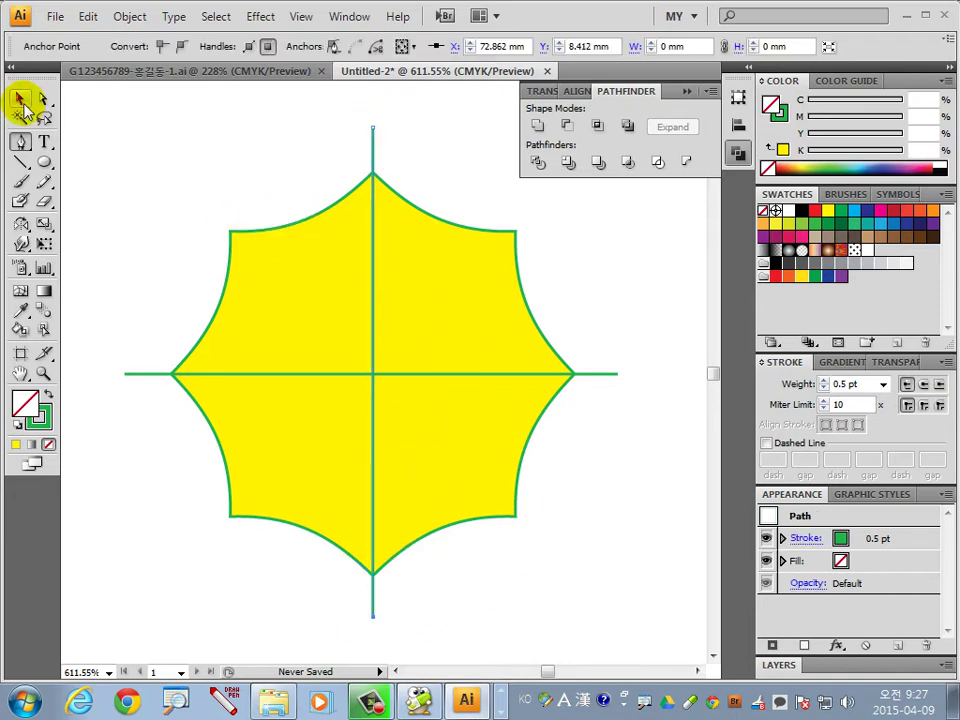
Step: Rotate a copy of both spokes 45° around the centre, then deselect
left_click(399, 373)
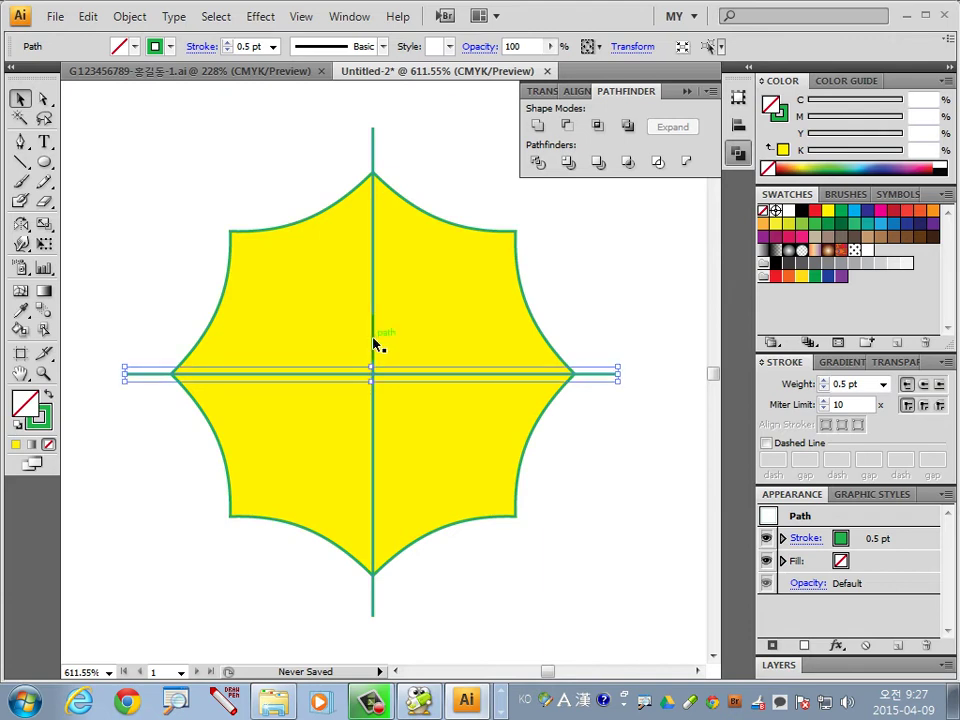
left_click(373, 345, "shift")
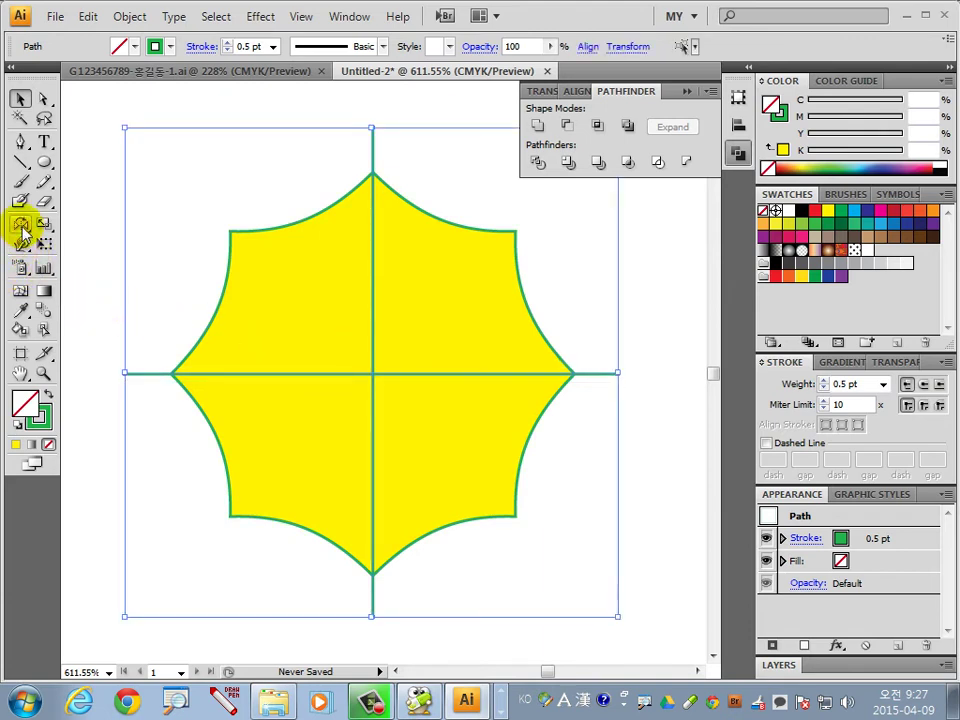
left_click_drag(22, 228, 66, 250)
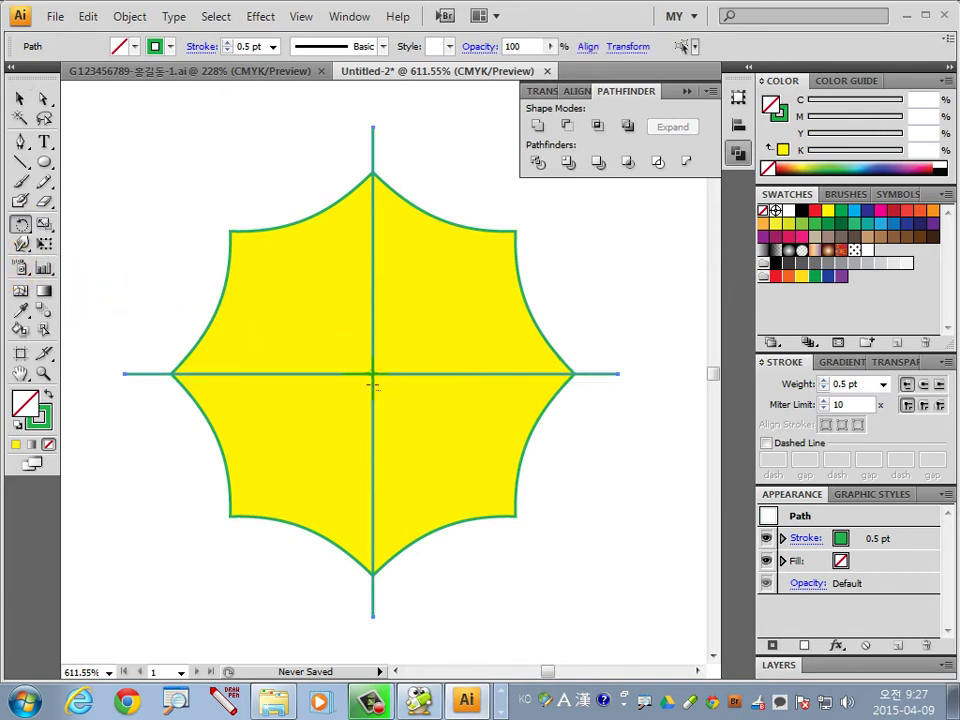
left_click(373, 373, "alt")
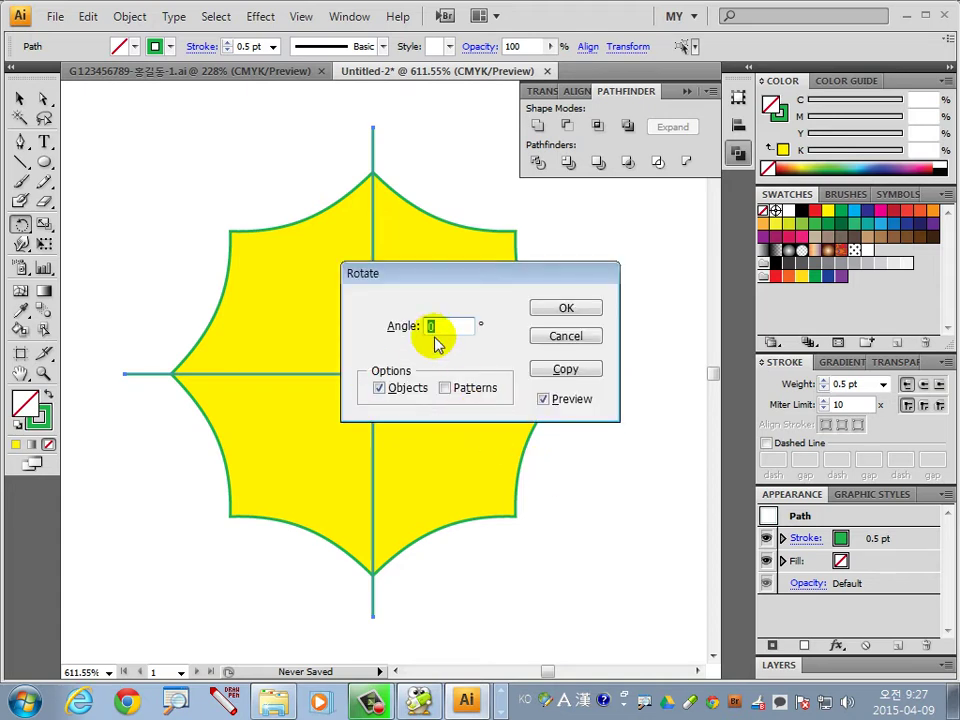
type("45")
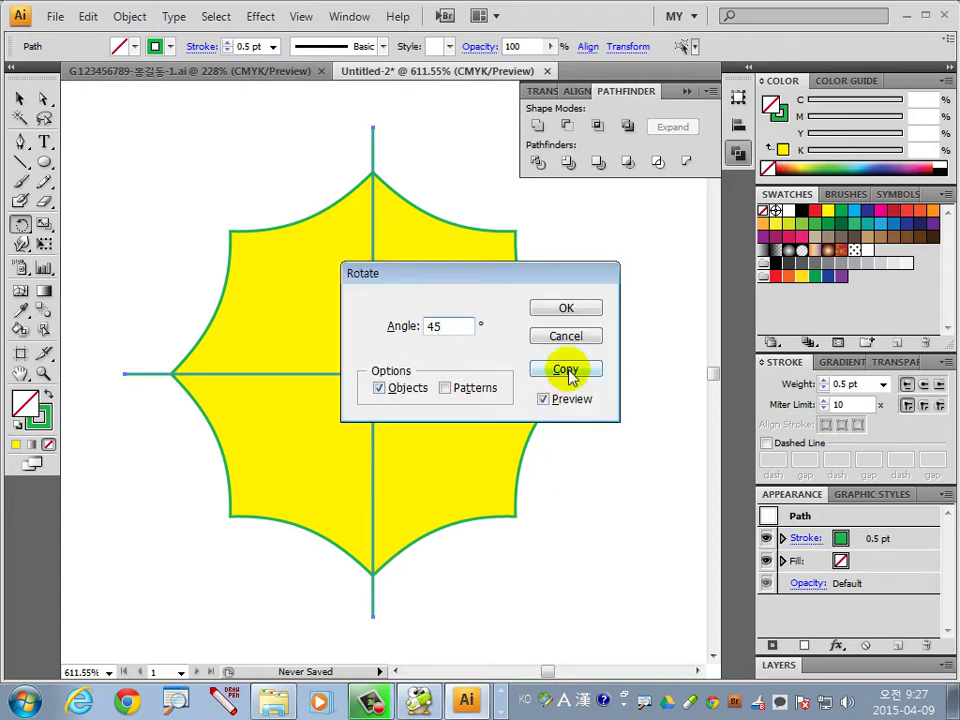
left_click(566, 370)
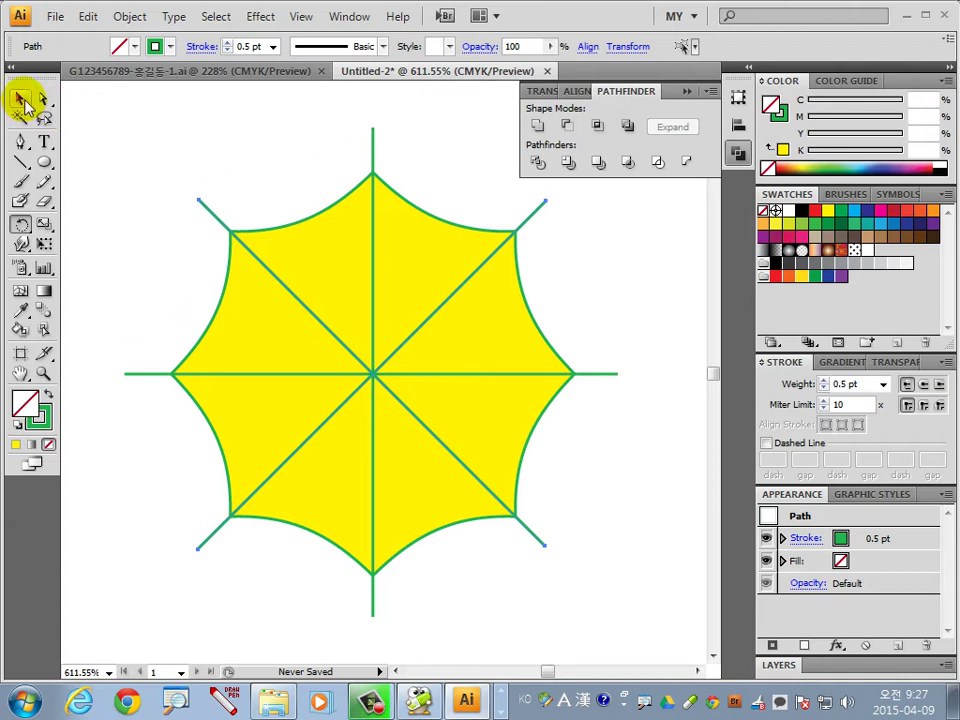
left_click(22, 98)
left_click(281, 147)
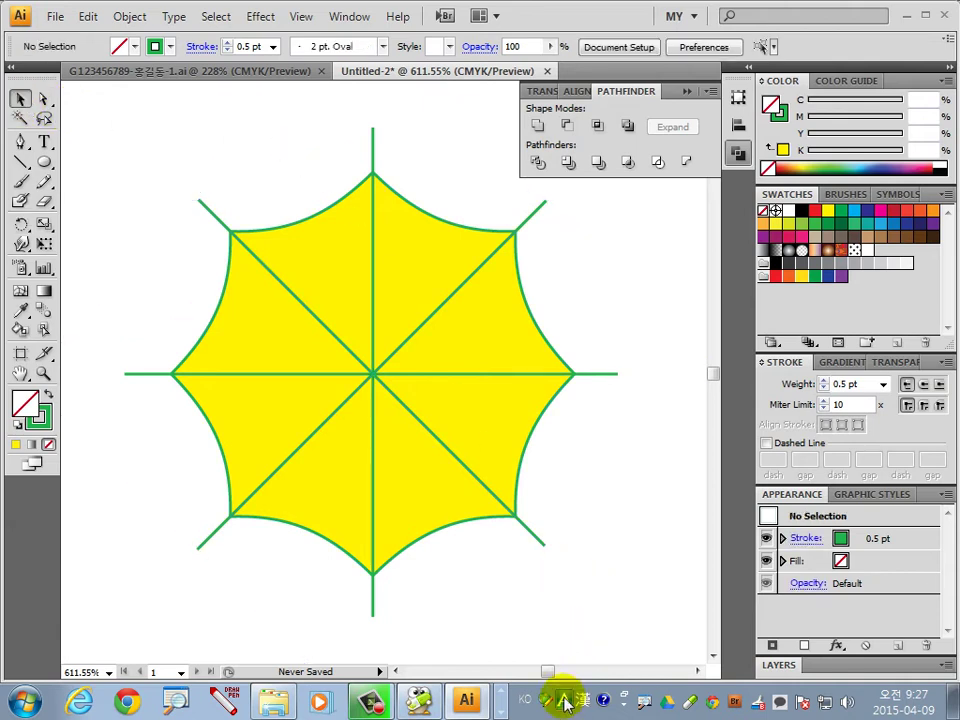
Step: Pathfinder-Divide the octagon with its spokes and ungroup the resulting pieces
left_click_drag(617, 580, 186, 272)
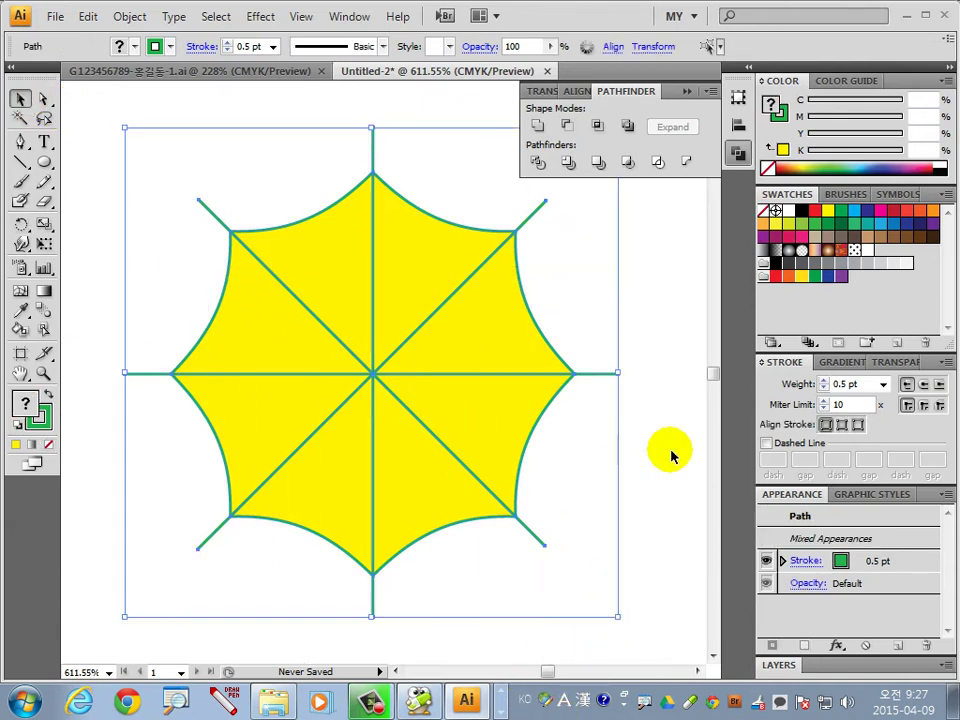
left_click(540, 162)
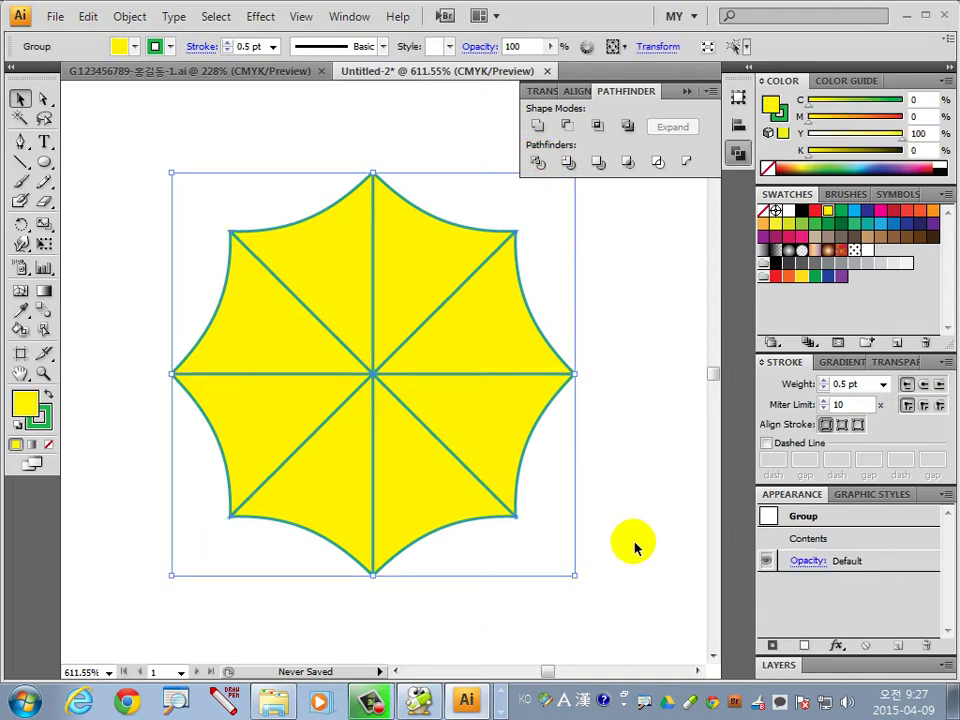
right_click(372, 372)
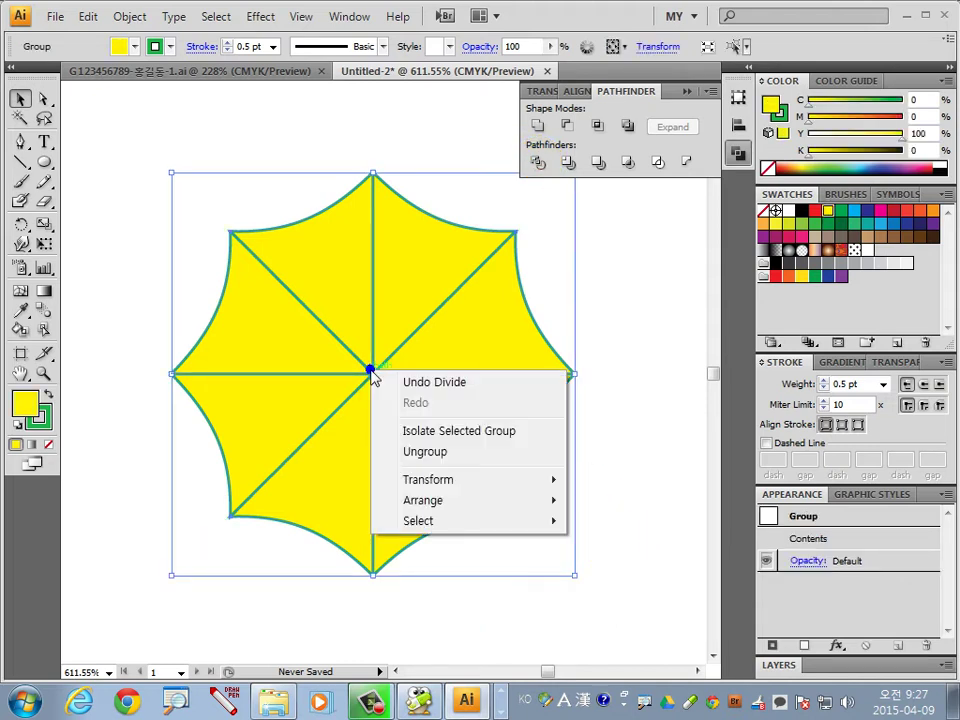
left_click(422, 452)
left_click(635, 514)
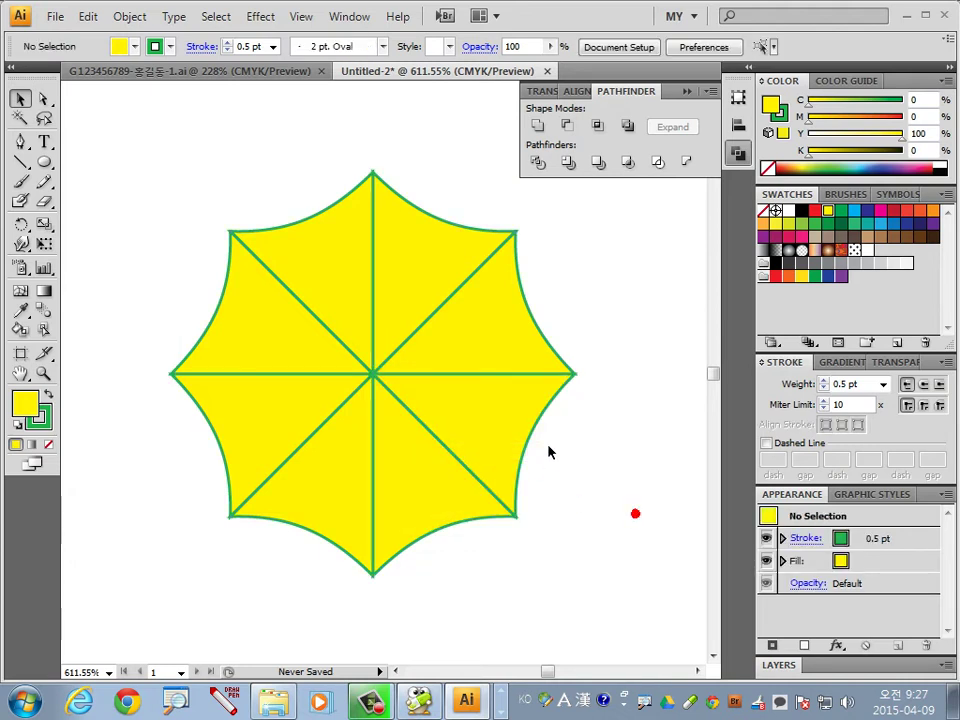
left_click(44, 162)
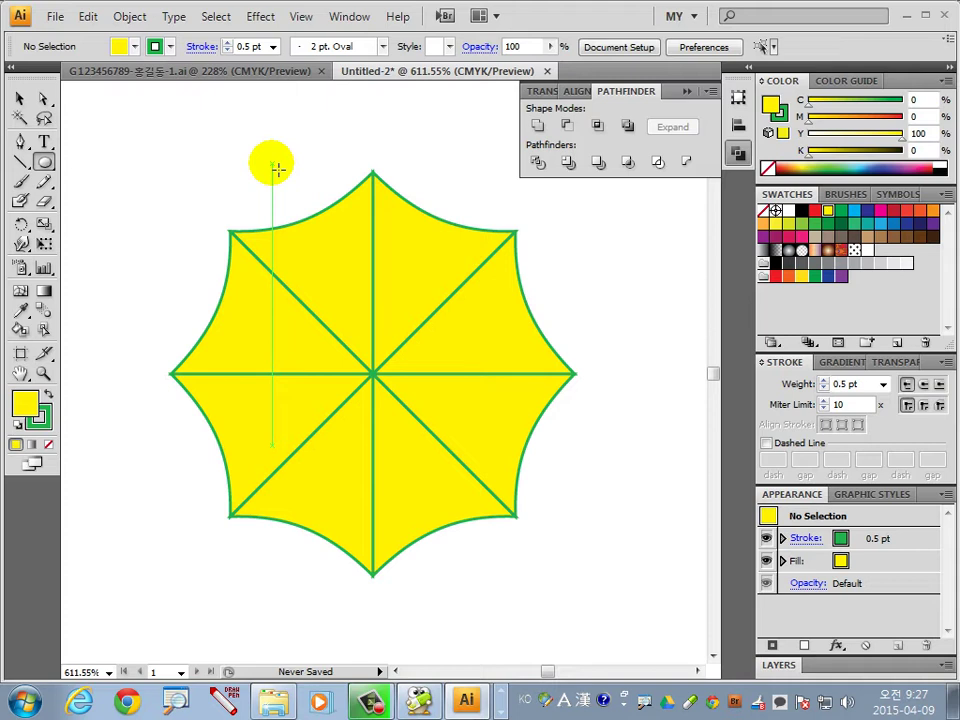
Step: Draw a small circle on the top point with no stroke and pink fill M80 Y20
left_click_drag(375, 174, 384, 181)
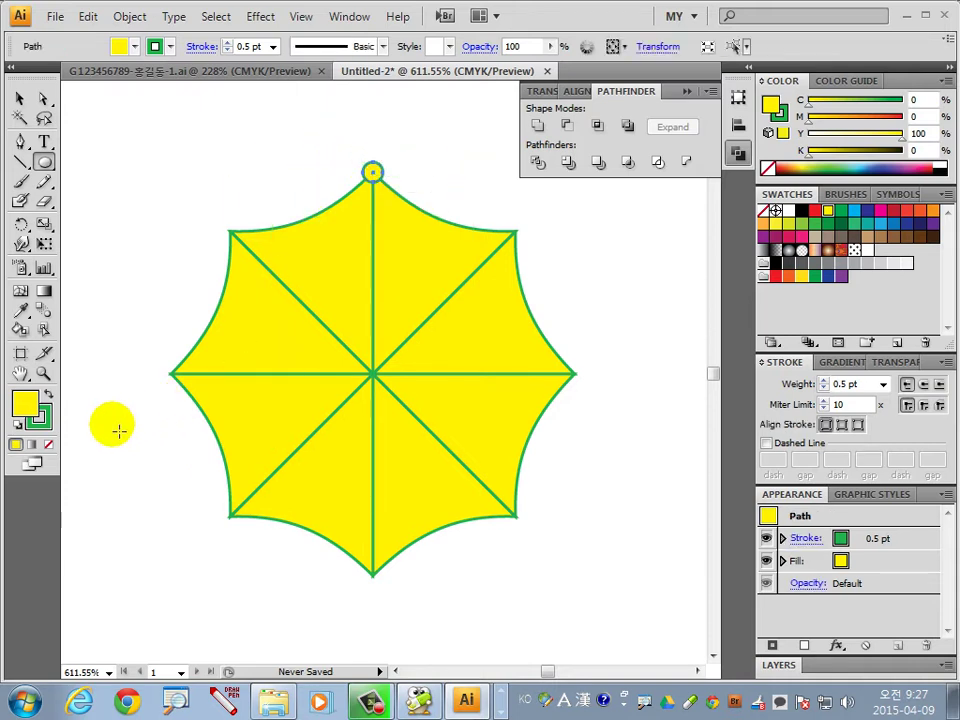
left_click(48, 444)
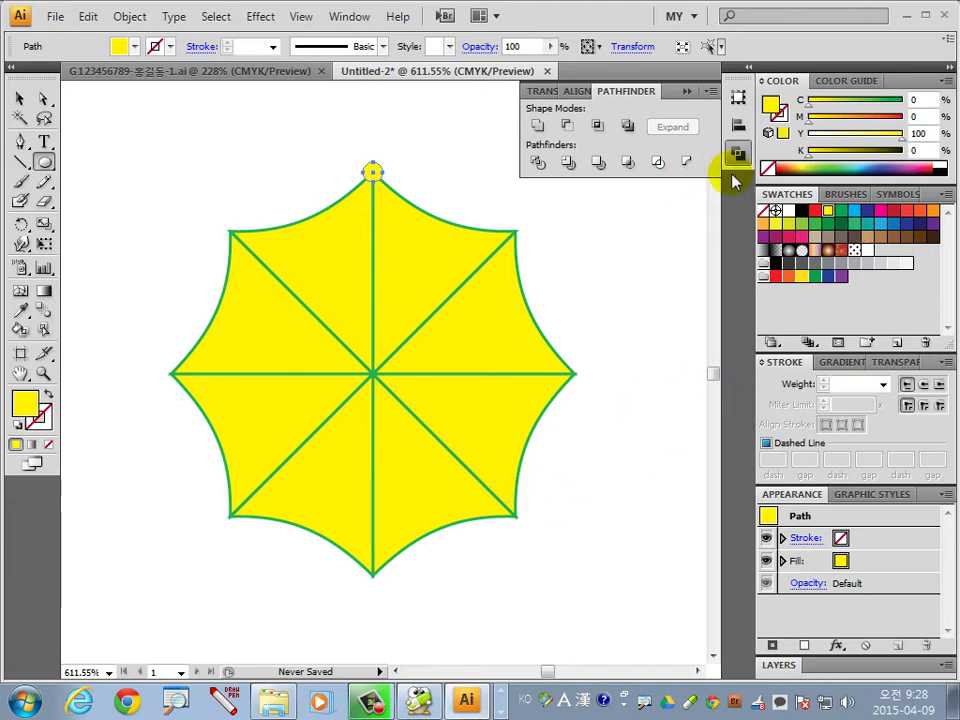
left_click(928, 116)
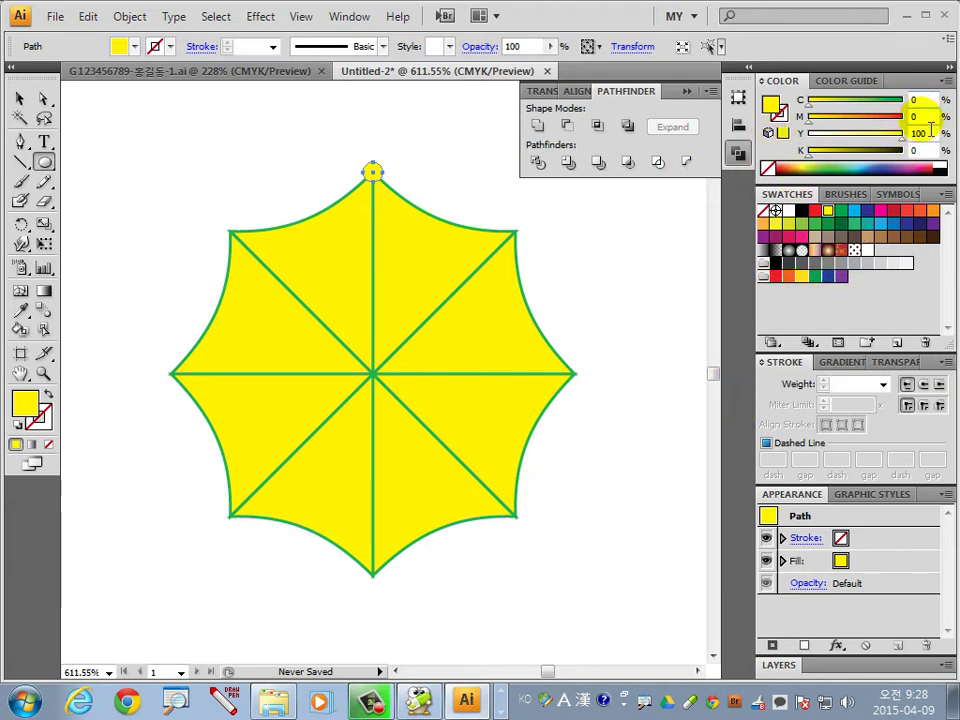
type("80")
key("Tab")
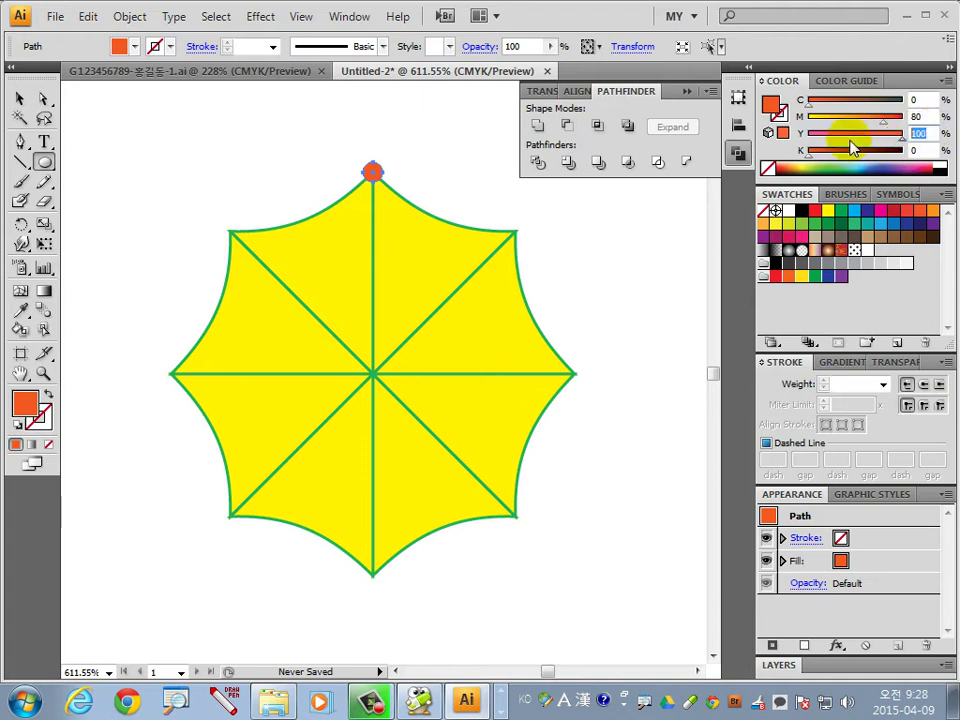
type("20")
key("Return")
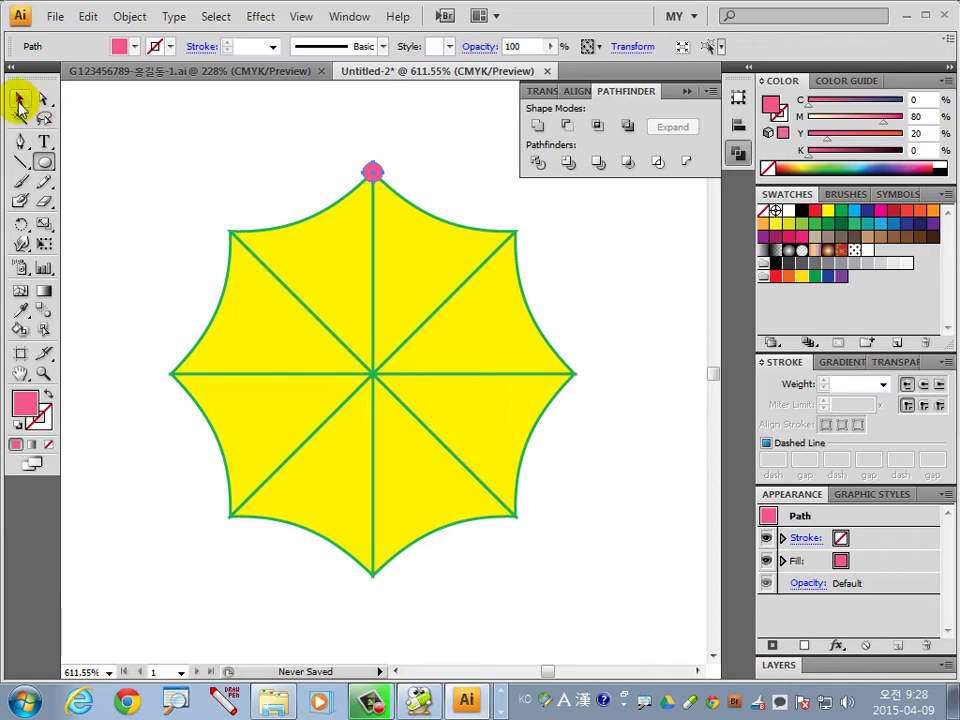
left_click(19, 99)
left_click(20, 224)
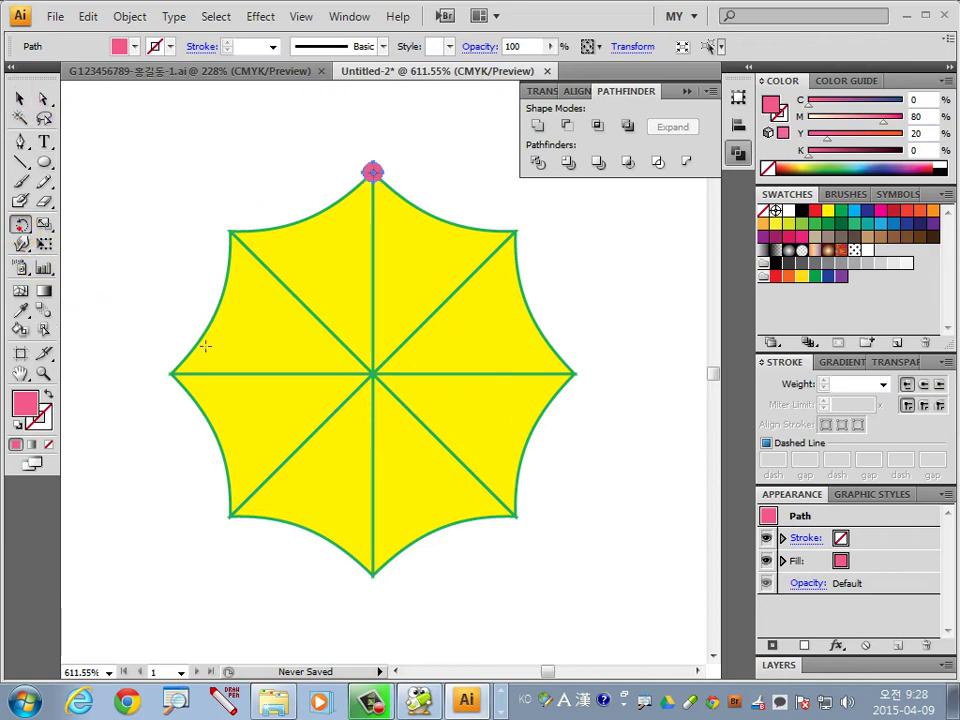
Step: Copy the pink circle around the octagon centre in 45° steps, repeating with Ctrl+D
left_click(376, 376, "alt")
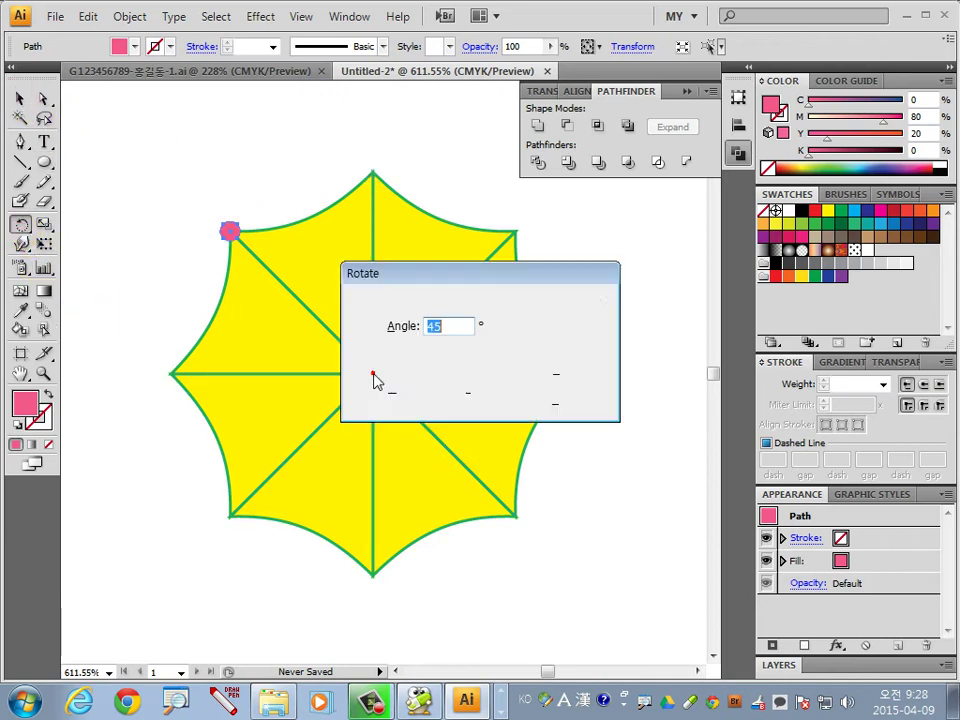
left_click(565, 369)
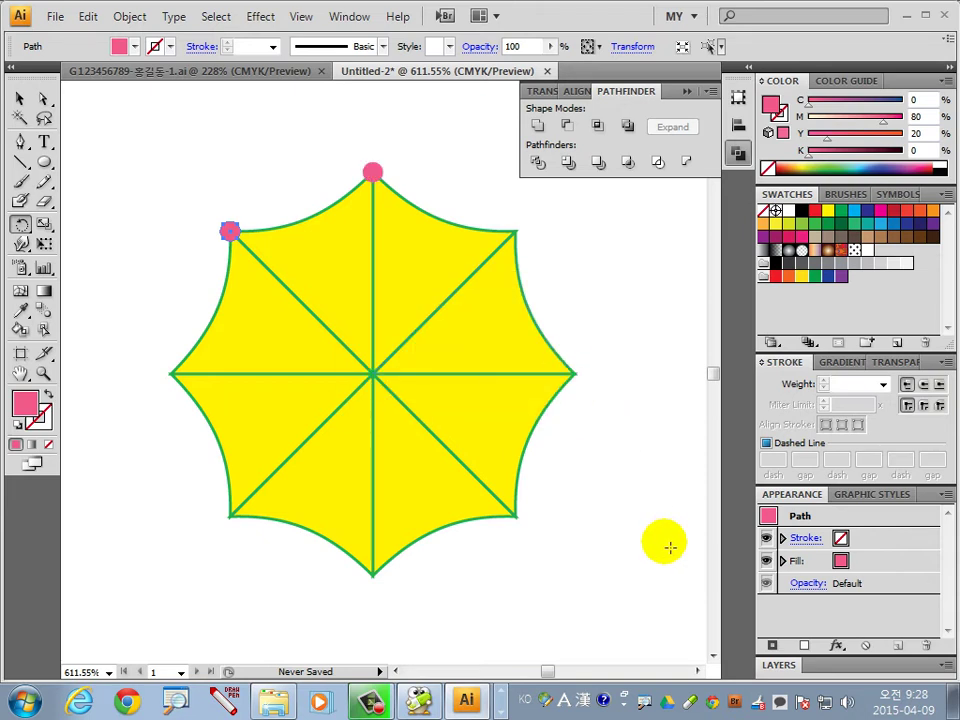
key("ctrl+d")
key("ctrl+d")
key("ctrl+d")
key("ctrl+d")
key("ctrl+d")
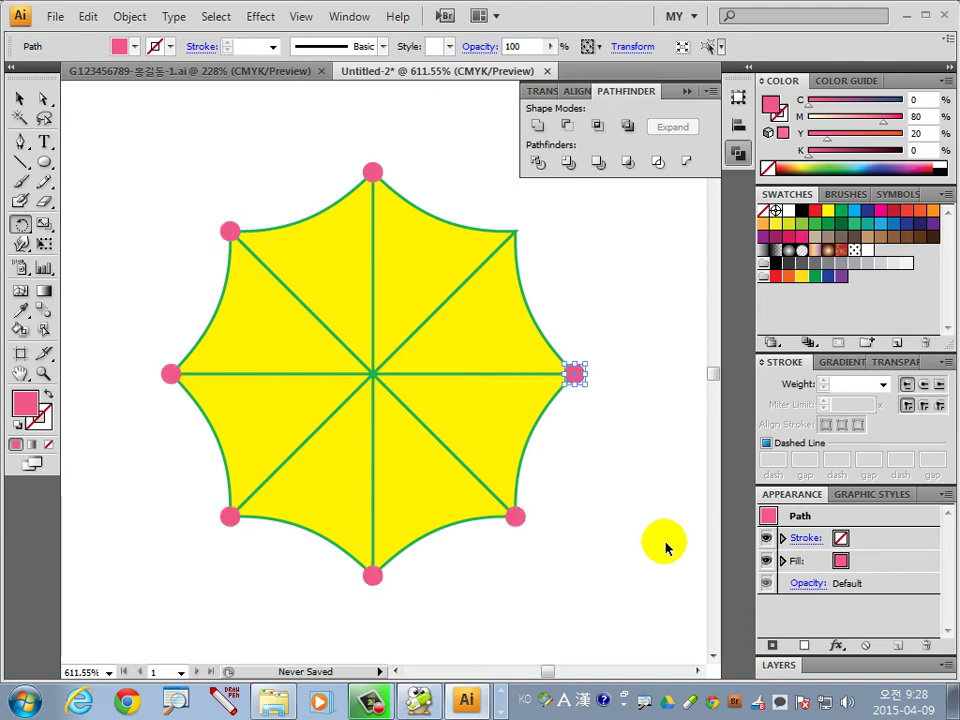
key("ctrl+d")
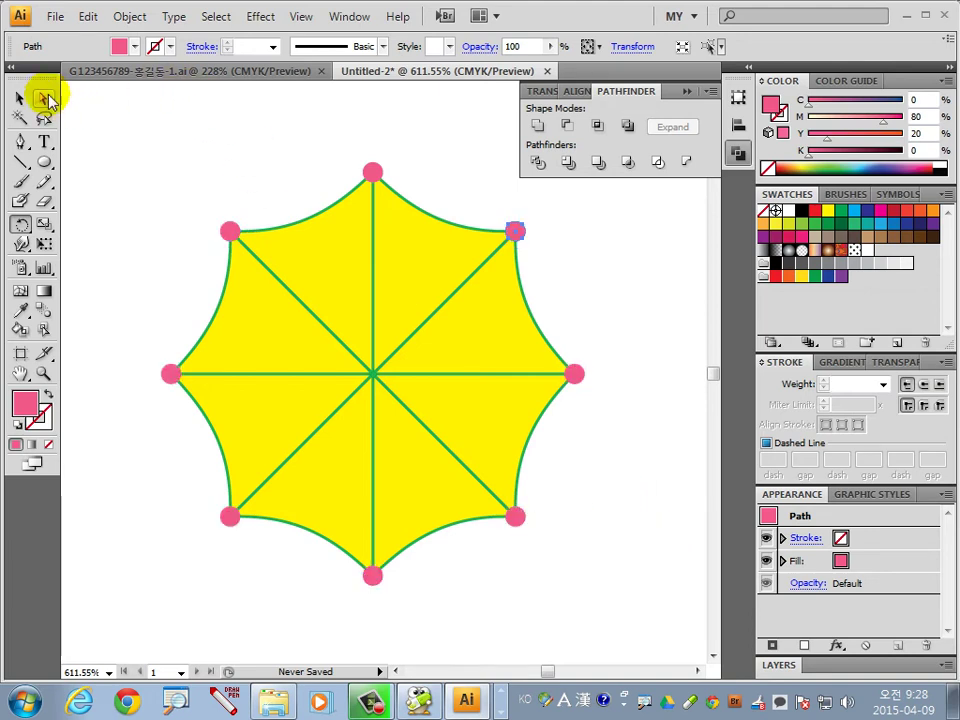
left_click(20, 98)
left_click(578, 418)
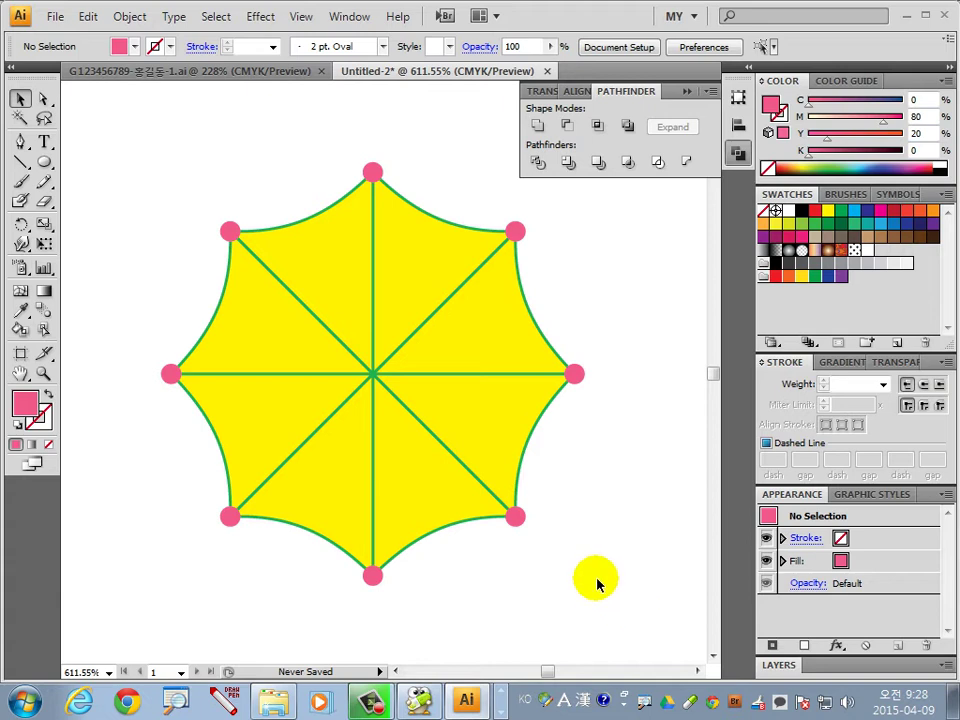
Step: Select canopy triangles, check the green segment's fill in the main umbrella document, return to Untitled-2
left_click(345, 271)
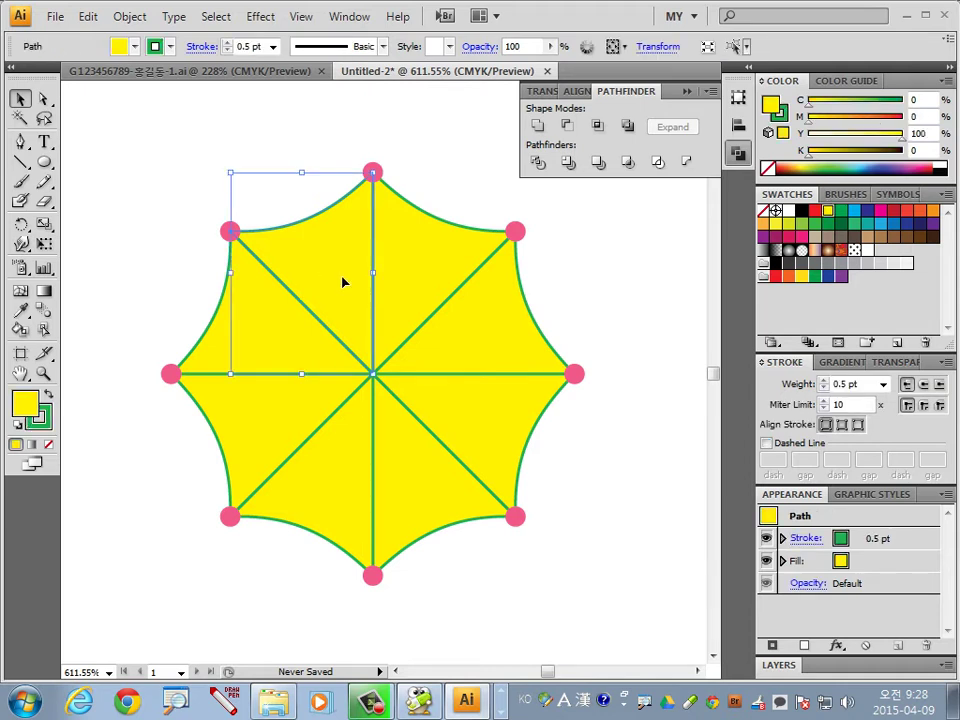
left_click(268, 443)
left_click(339, 278)
left_click(195, 71)
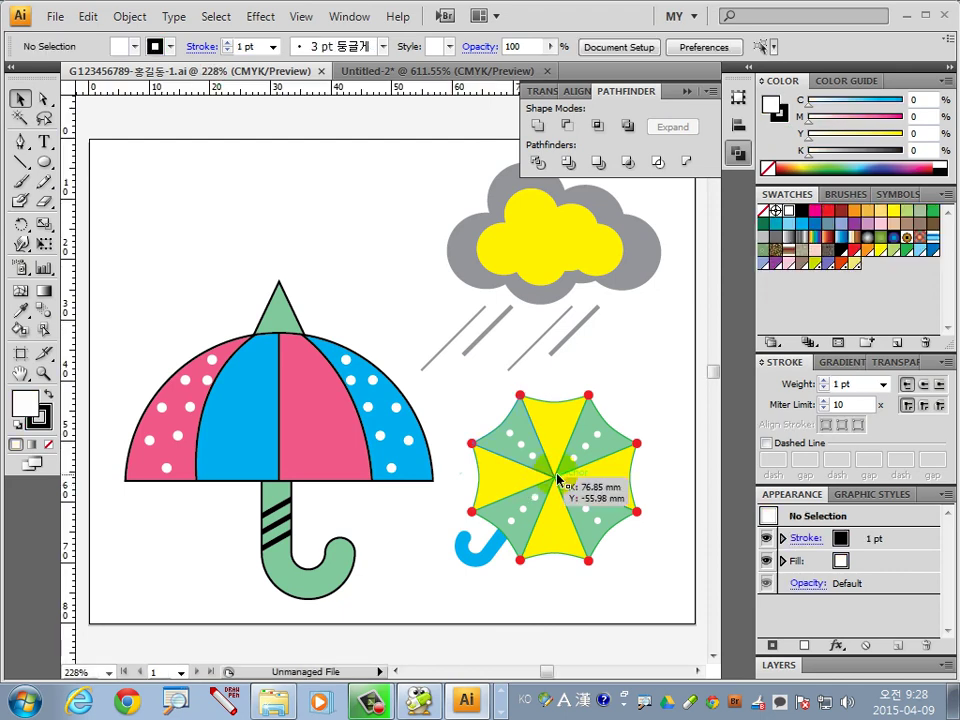
left_click(525, 432)
double_click(28, 403)
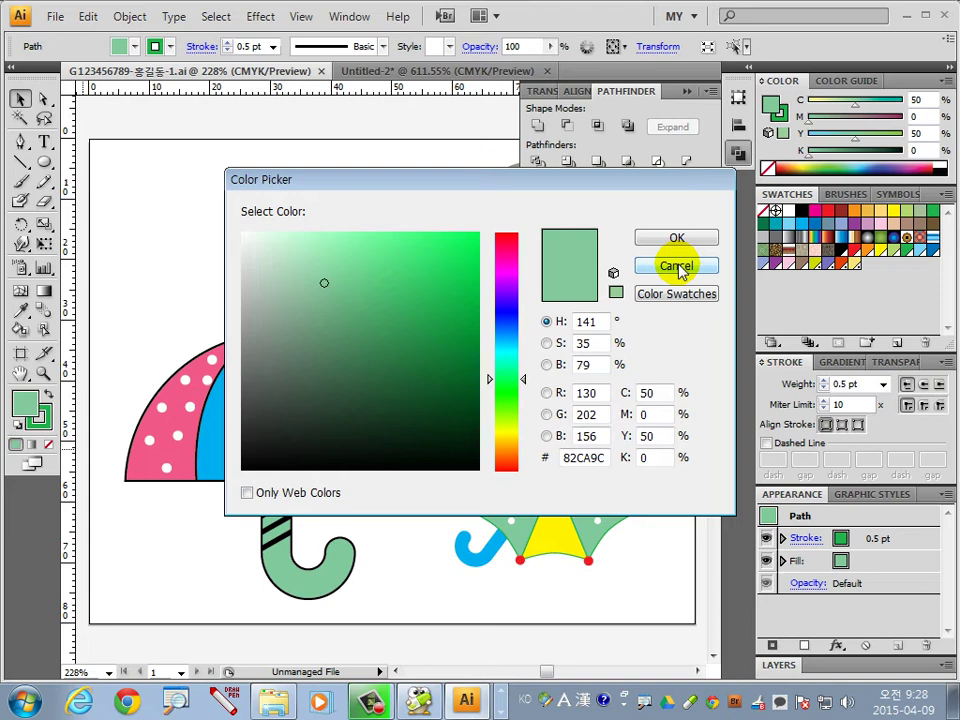
left_click(678, 268)
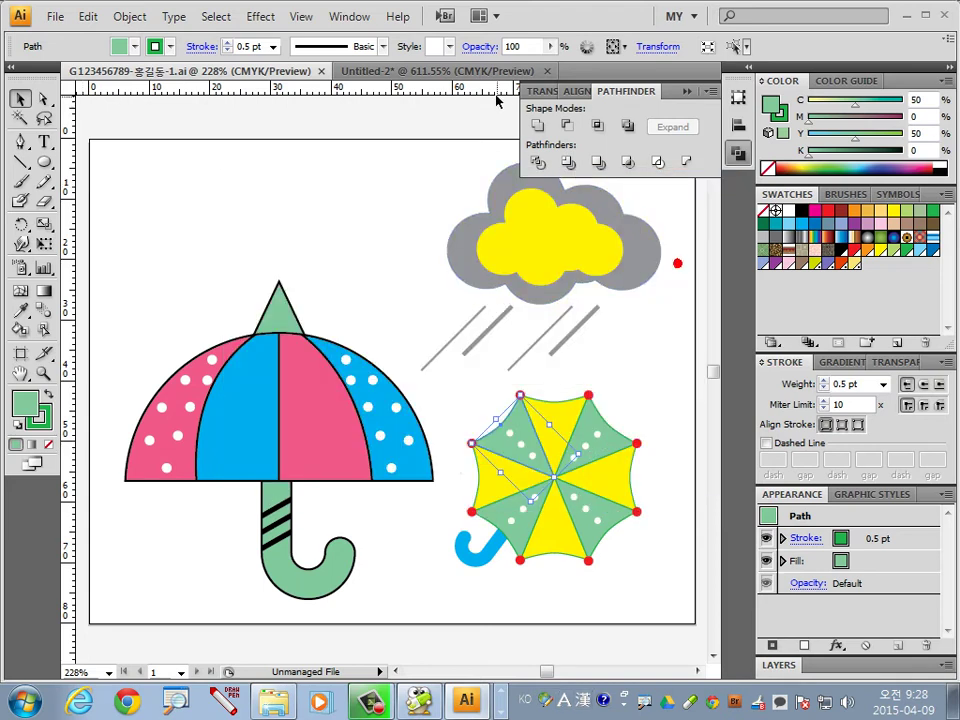
left_click(437, 71)
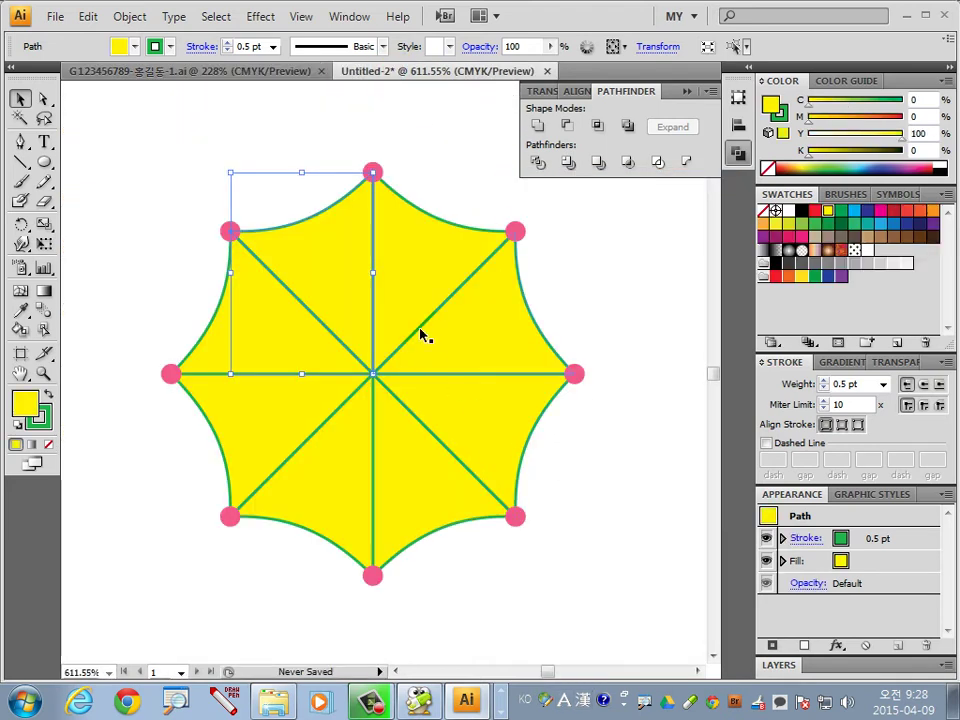
Step: Set the fill colour to light green C50 Y50 in the colour picker
double_click(24, 402)
double_click(651, 392)
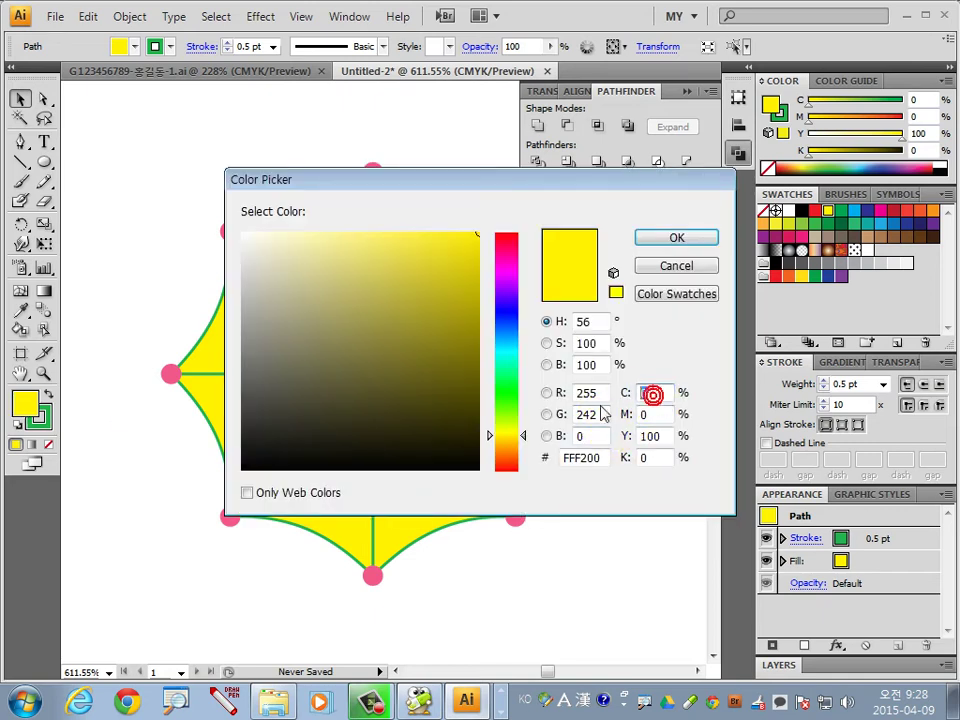
type("50")
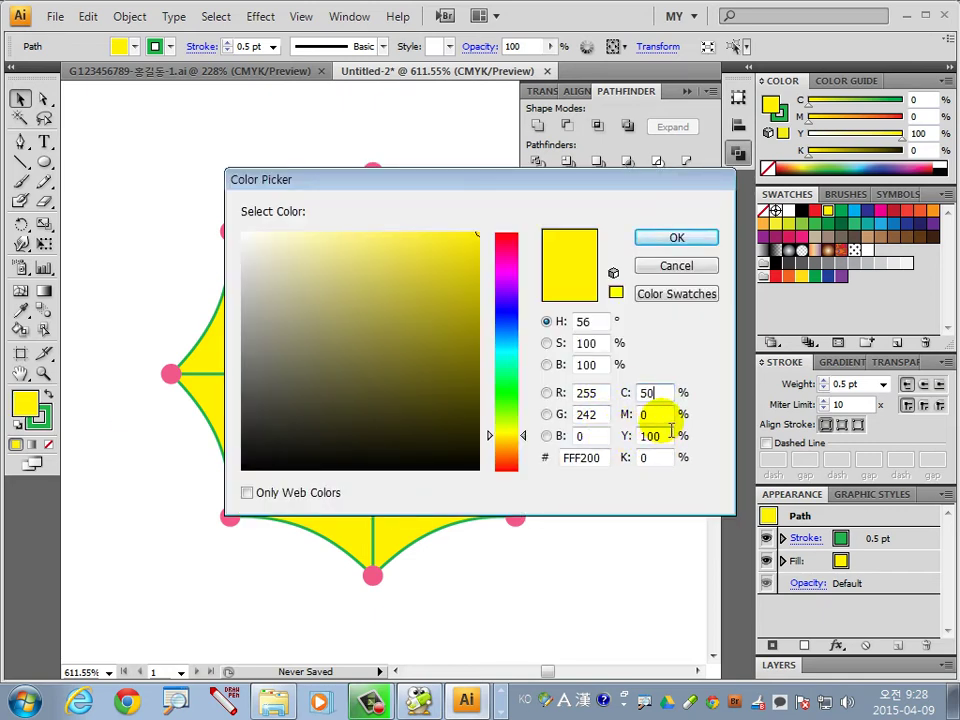
double_click(652, 435)
type("50")
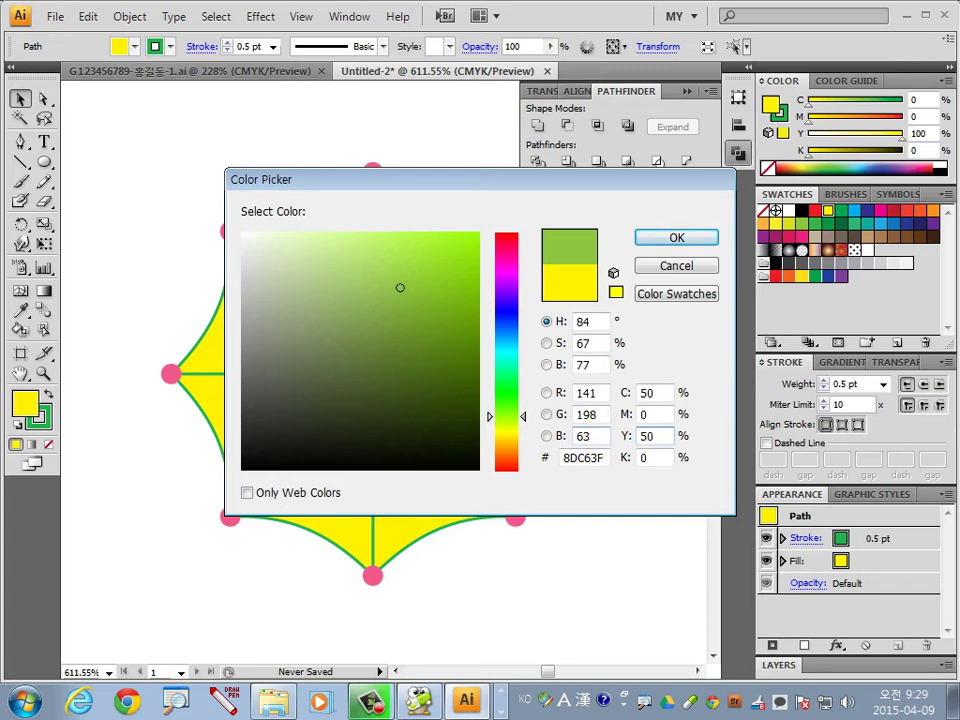
key("Return")
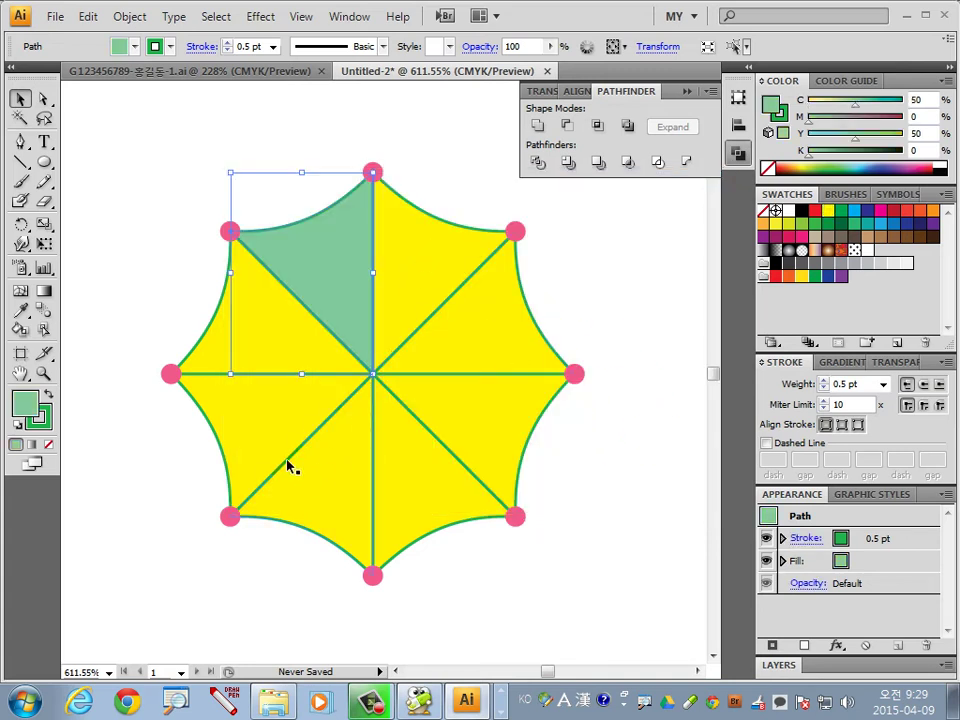
Step: Give alternating yellow segments the light green fill using the Eyedropper
left_click(258, 430)
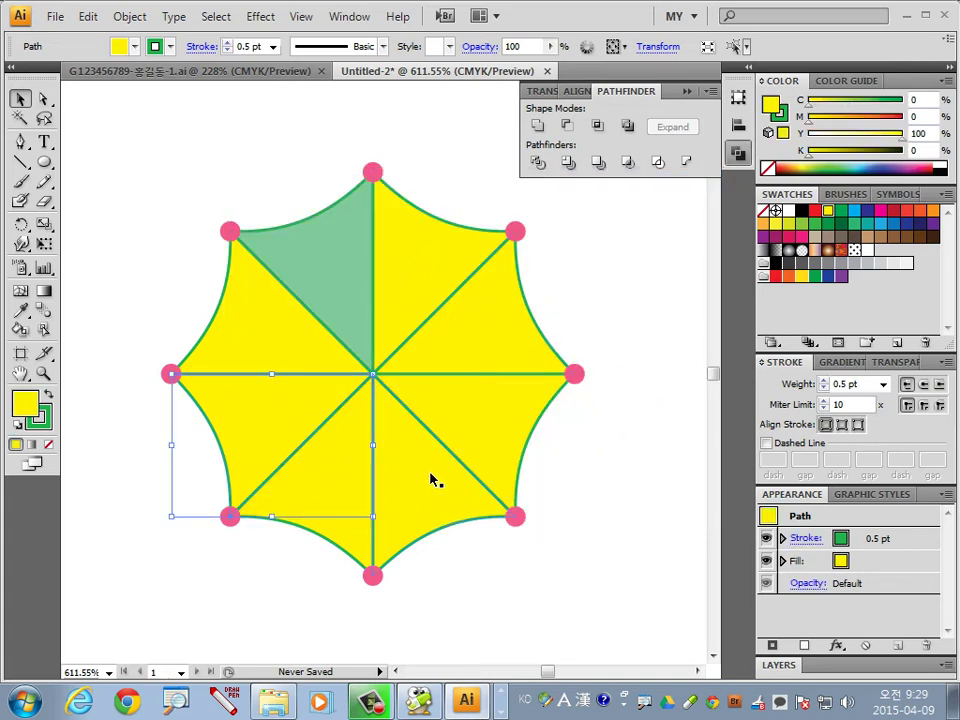
left_click(430, 472, "shift")
left_click(499, 326, "shift")
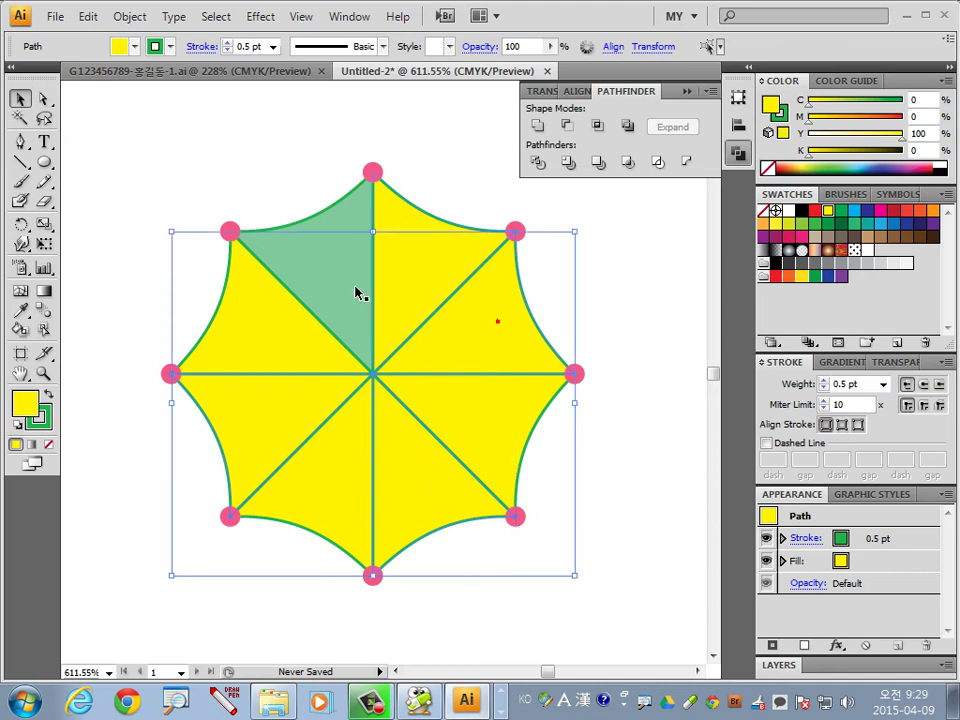
left_click(21, 311)
left_click(315, 274)
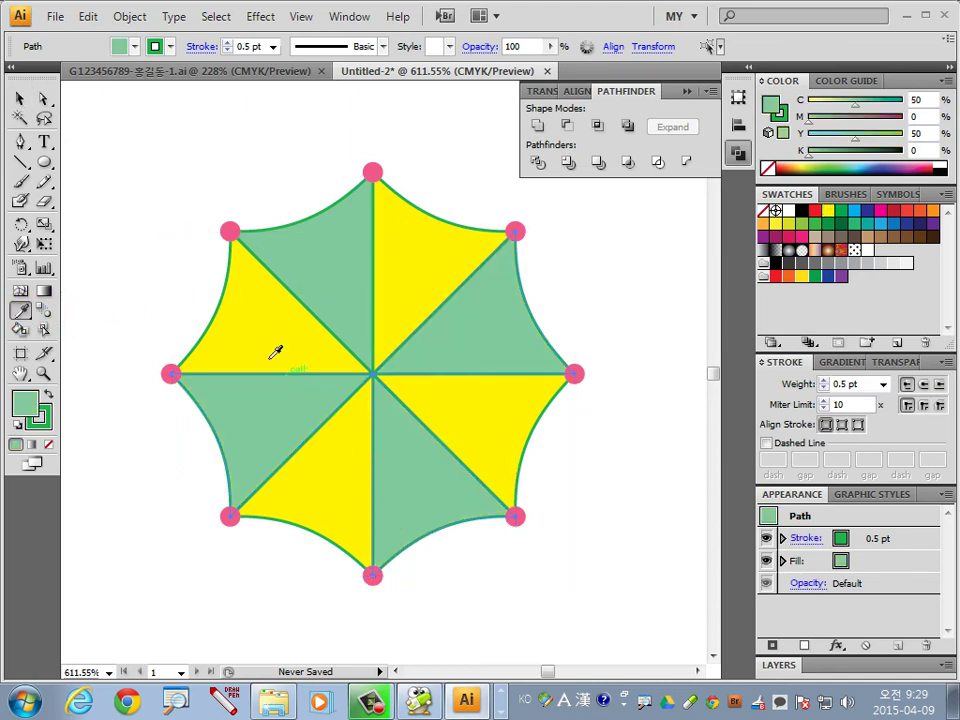
left_click(20, 98)
left_click(246, 143)
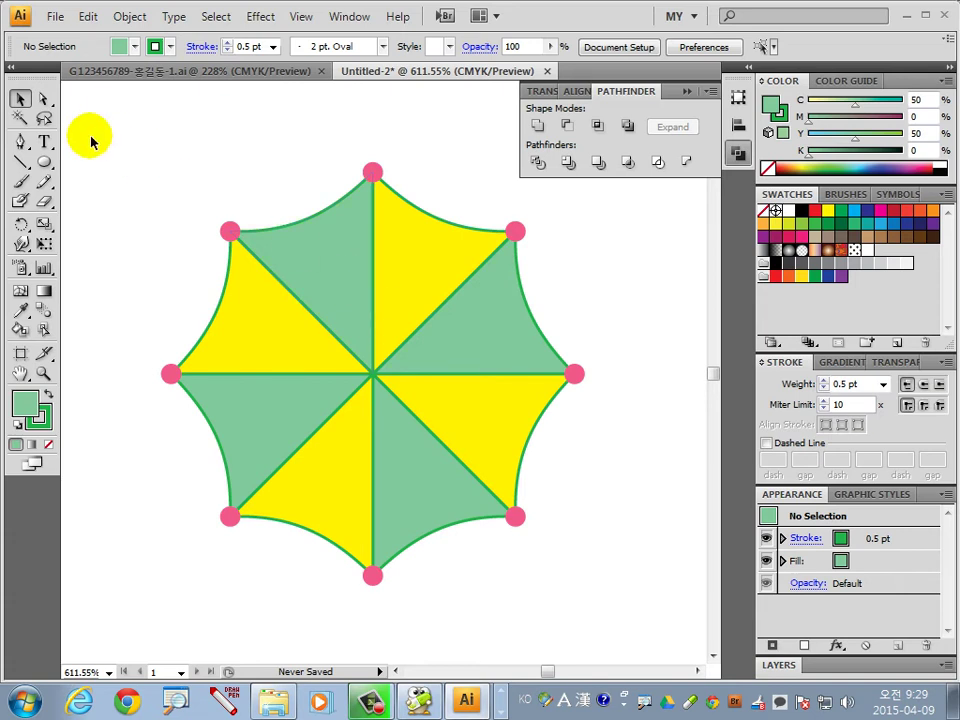
Step: Draw a small white circle with no outline above the umbrella centre
left_click(44, 162)
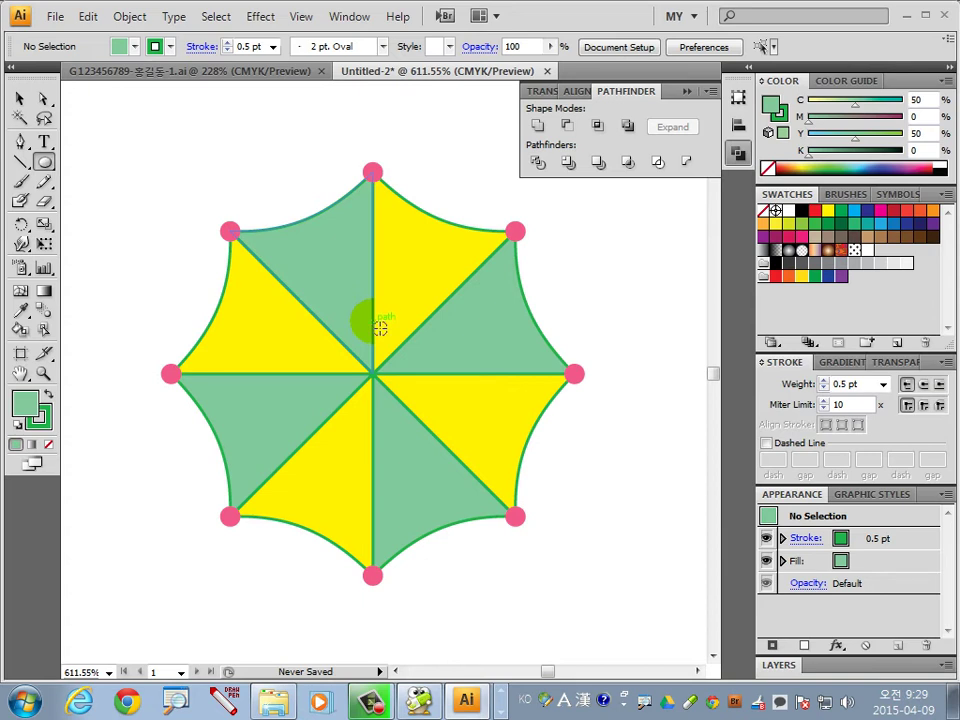
left_click_drag(379, 326, 385, 322)
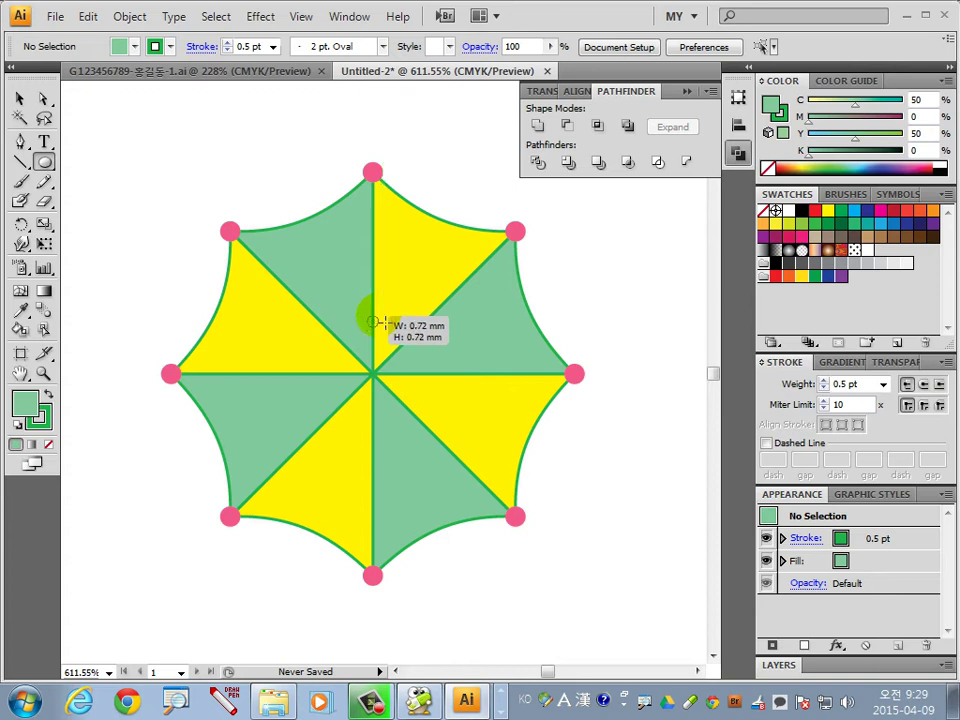
left_click_drag(385, 322, 384, 321)
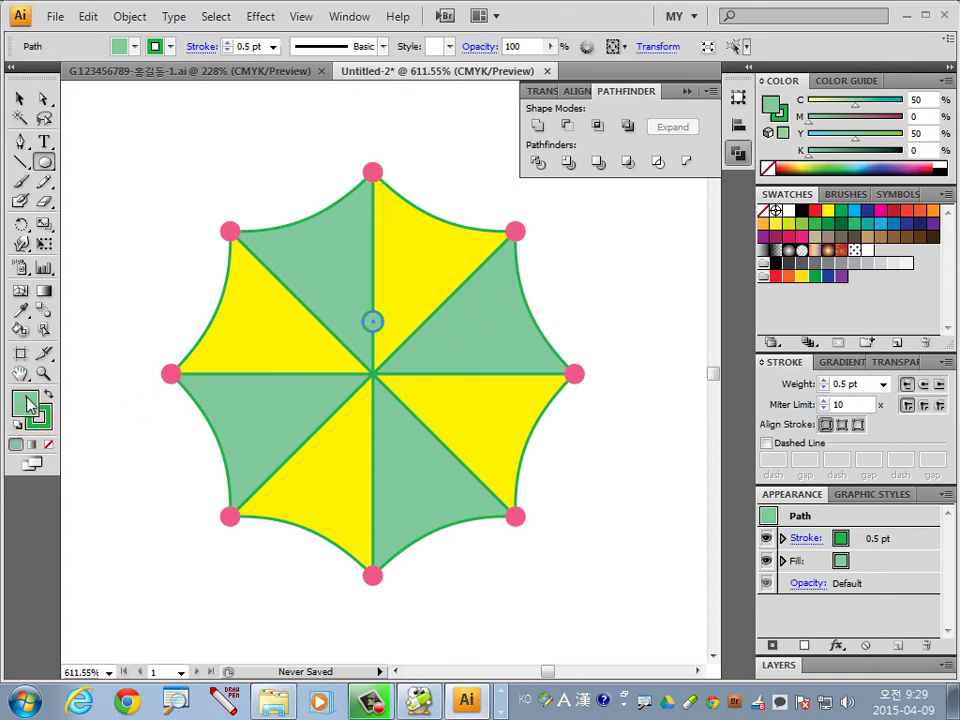
left_click(788, 210)
left_click(40, 418)
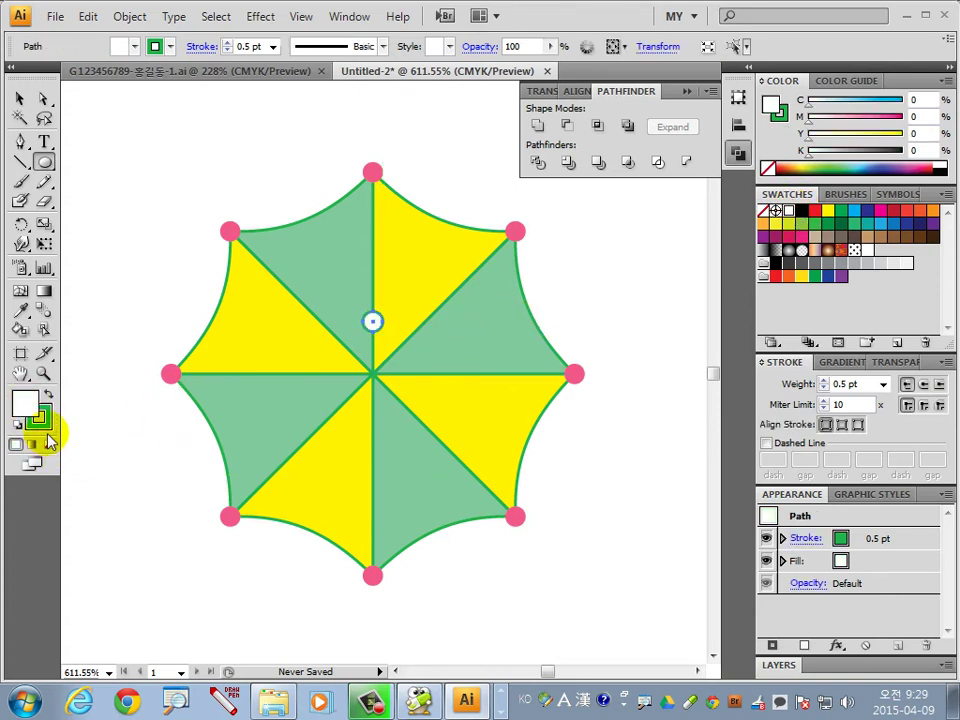
left_click(48, 444)
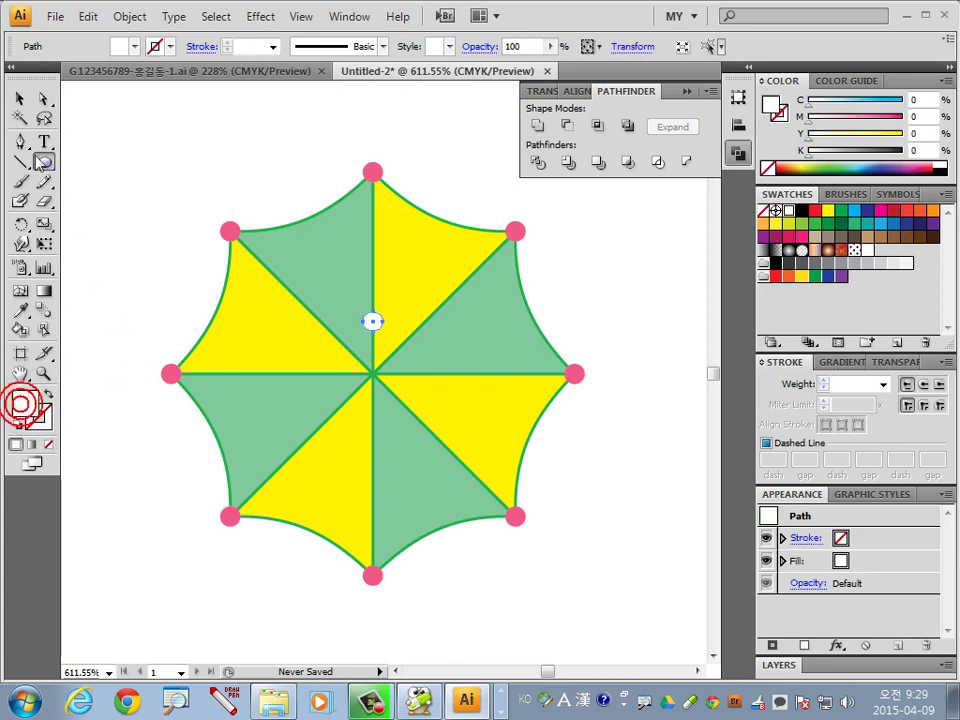
Step: Duplicate the dot upward twice into a vertical row and select all three dots
left_click(18, 97)
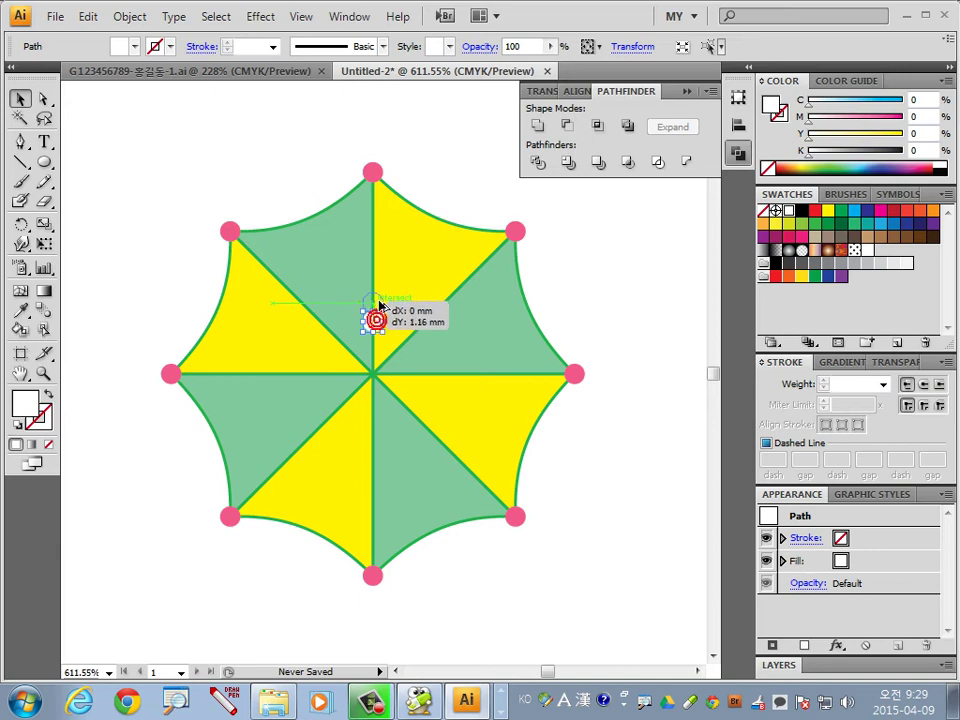
left_click_drag(380, 305, 381, 288)
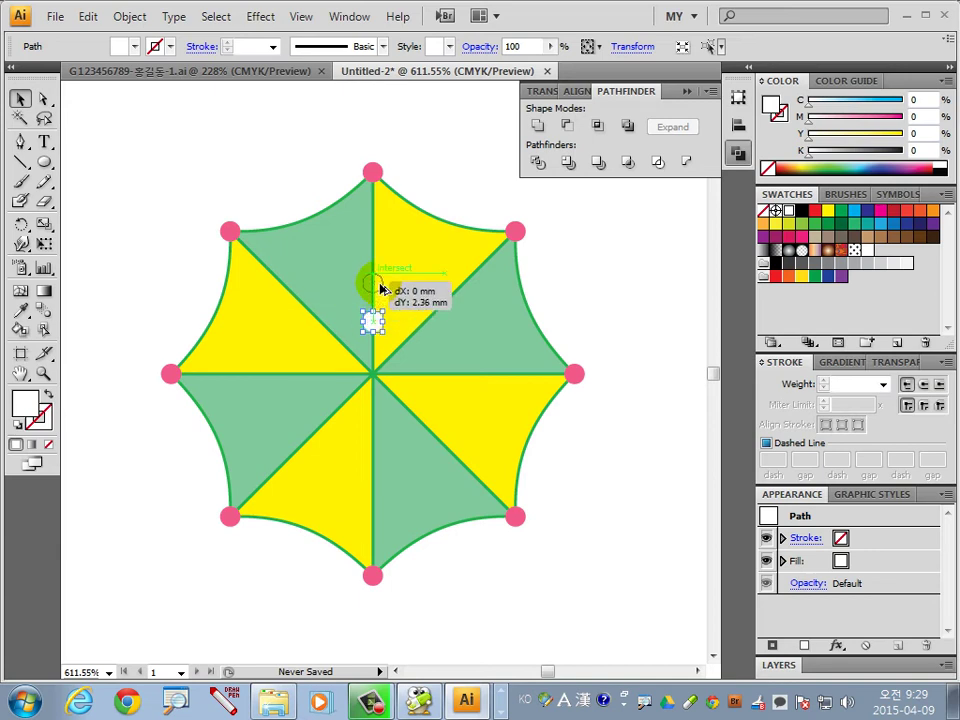
left_click_drag(381, 288, 381, 288)
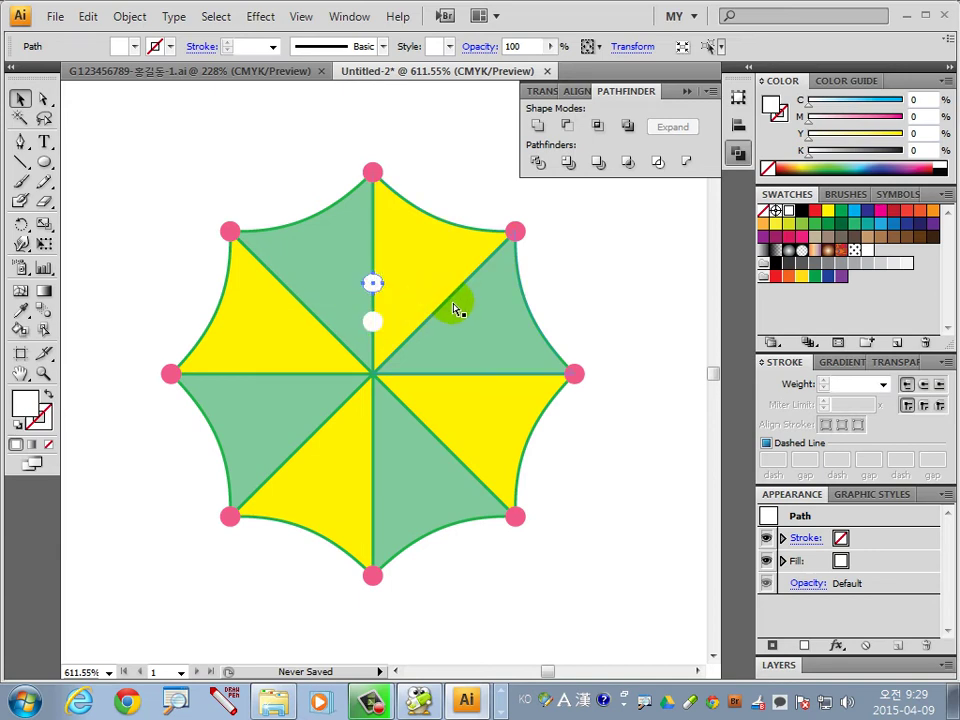
key("ctrl+d")
left_click(363, 233)
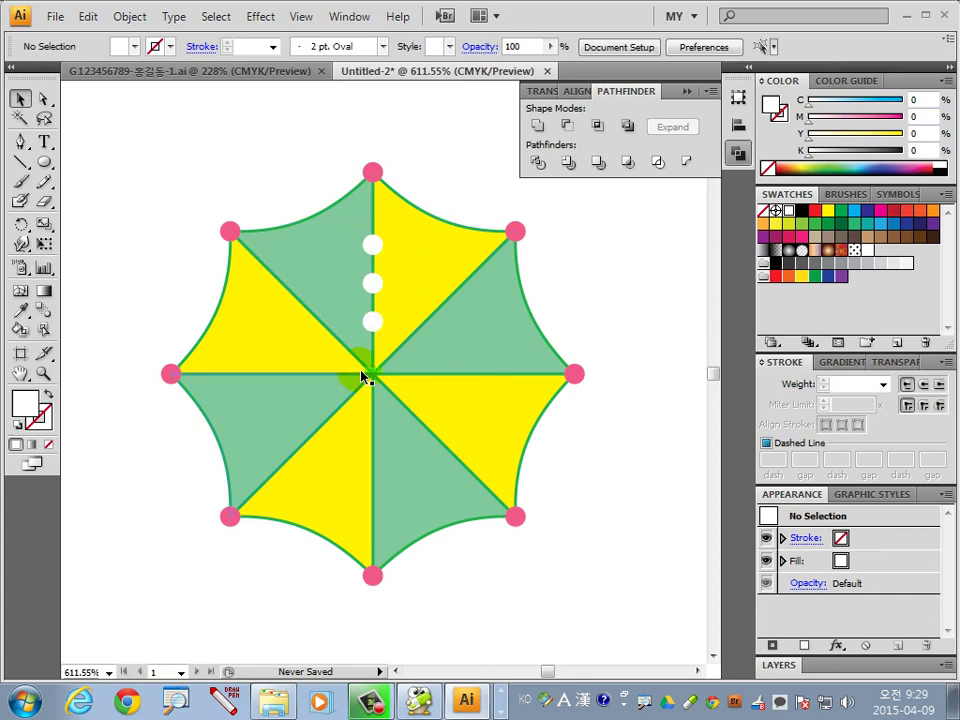
left_click(373, 323)
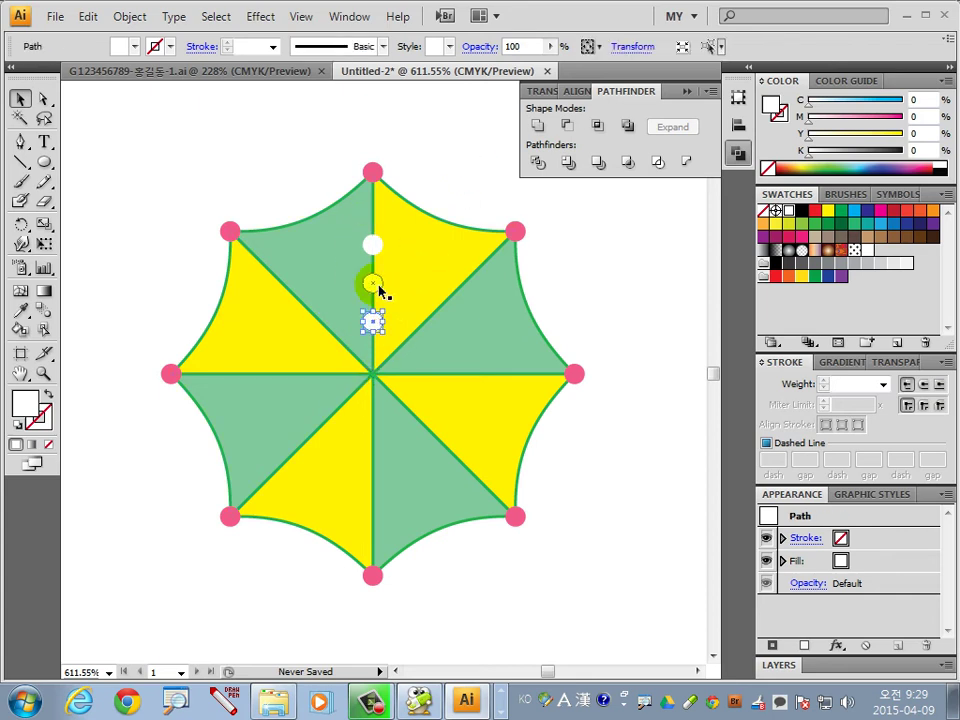
left_click(372, 284, "shift")
left_click(375, 248, "shift")
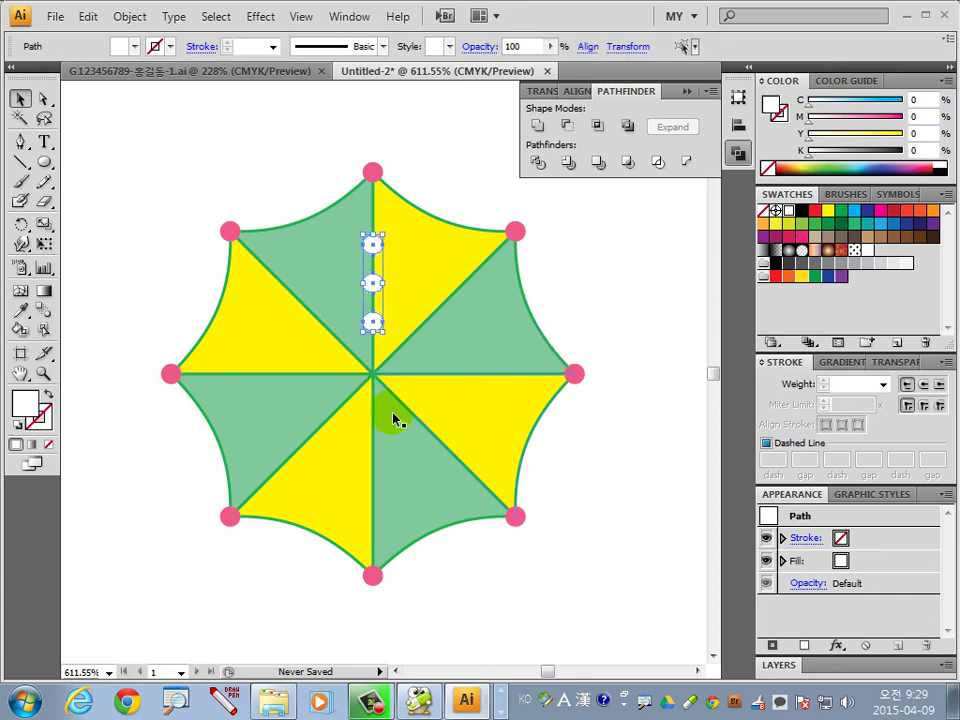
left_click(21, 224)
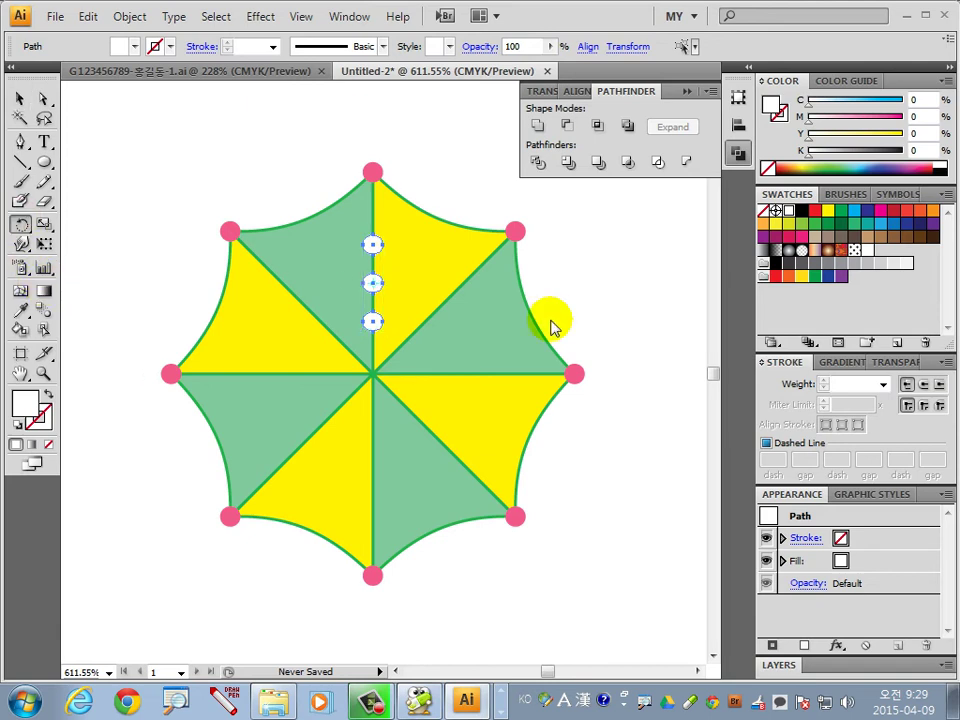
Step: Rotate the three dots 22.5° around the umbrella centre into a green panel
left_click(429, 374)
left_click(372, 374, "alt")
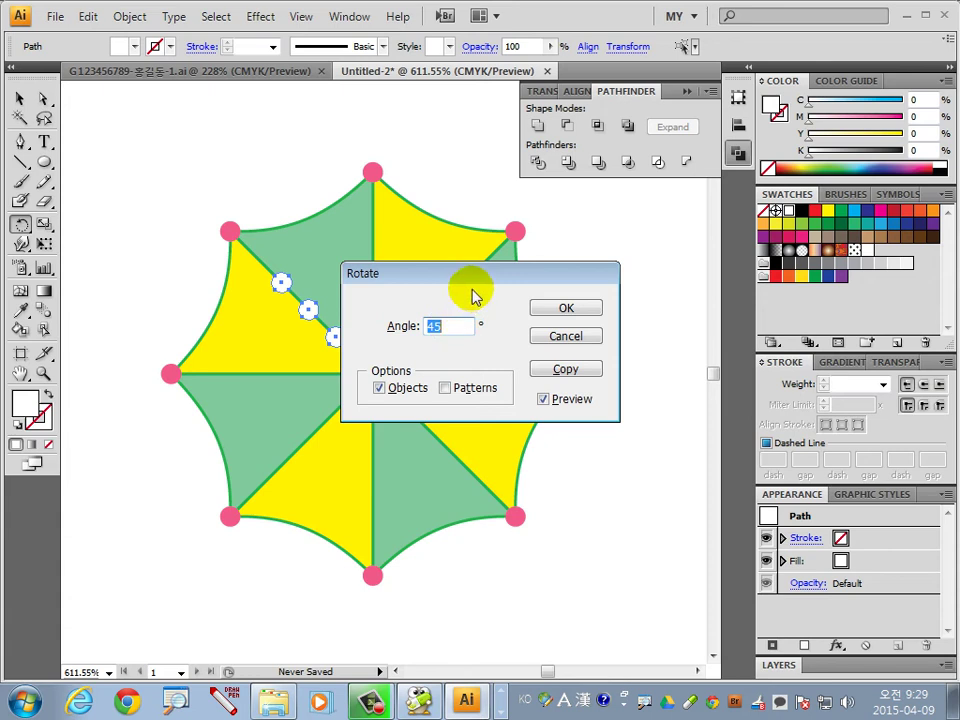
left_click_drag(480, 280, 612, 328)
type("2")
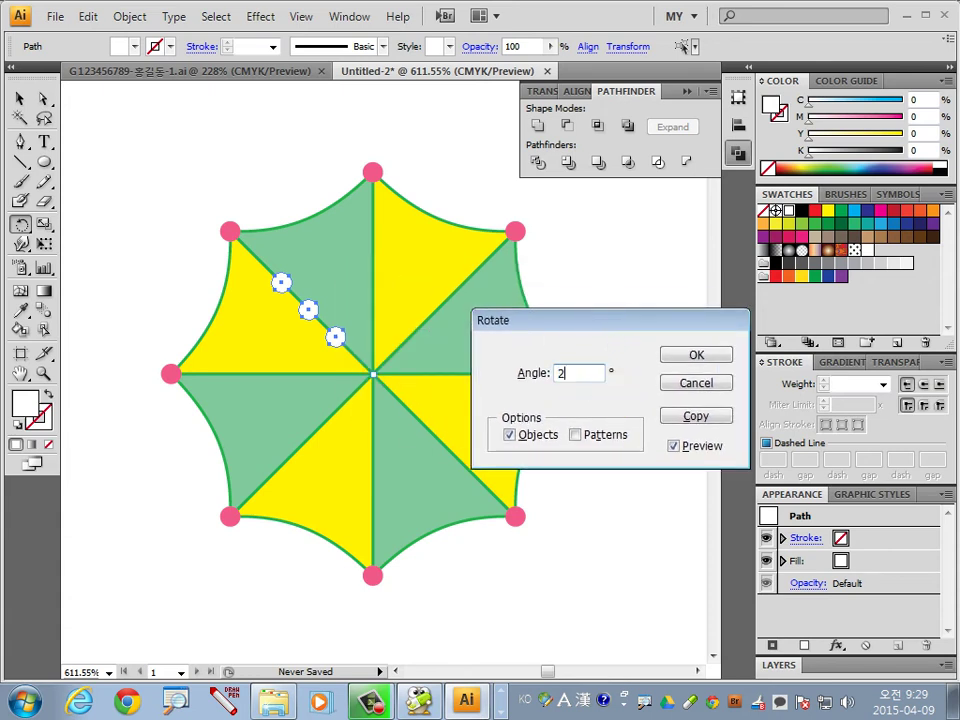
type(".5")
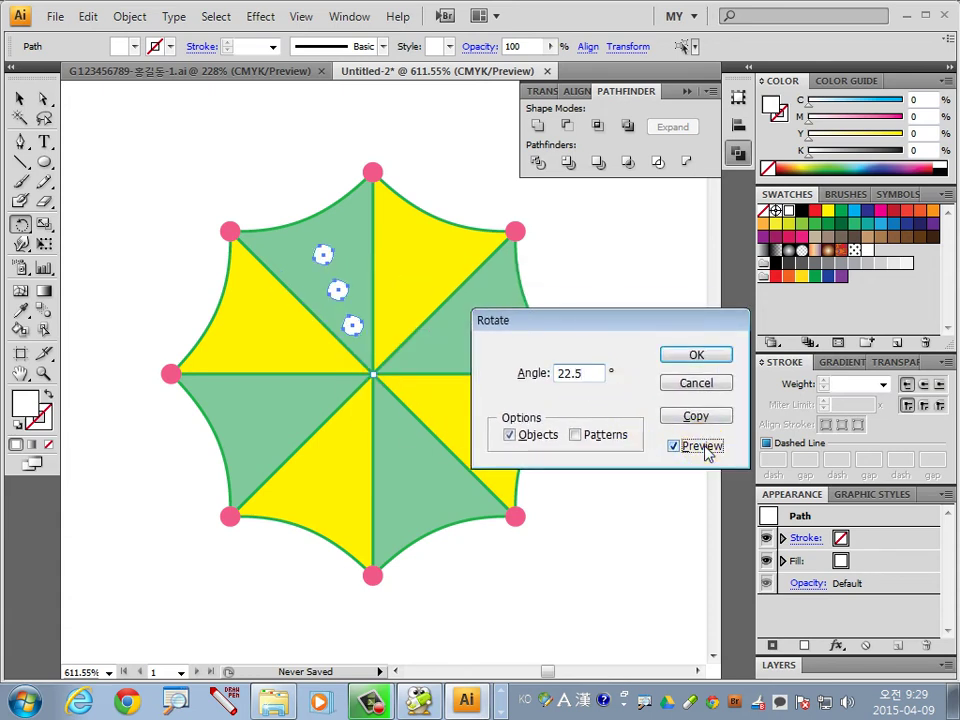
left_click(702, 446)
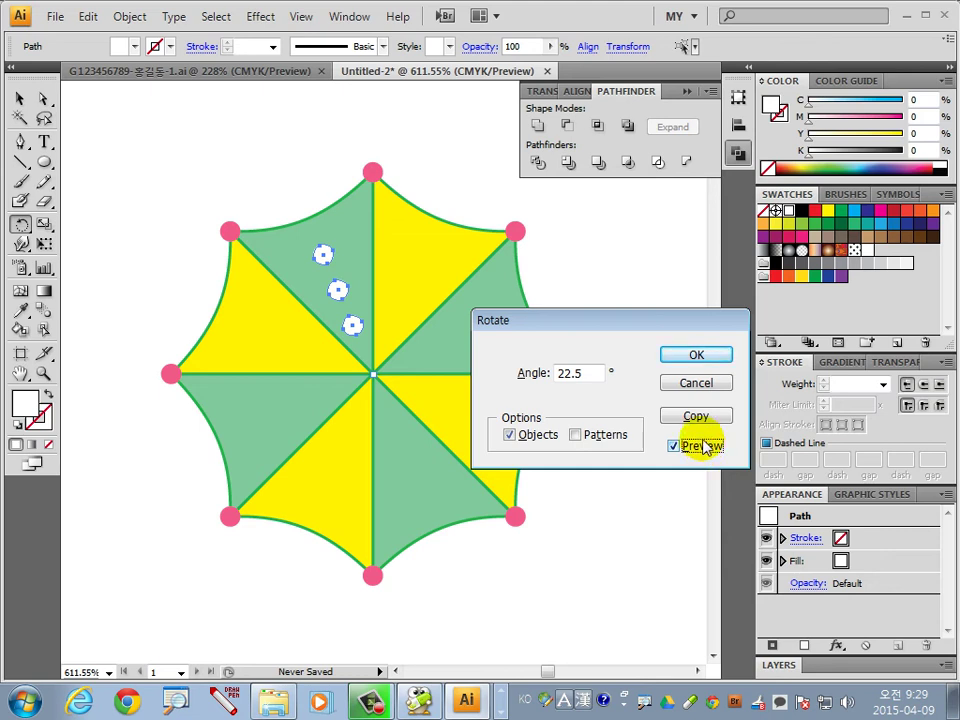
left_click(700, 355)
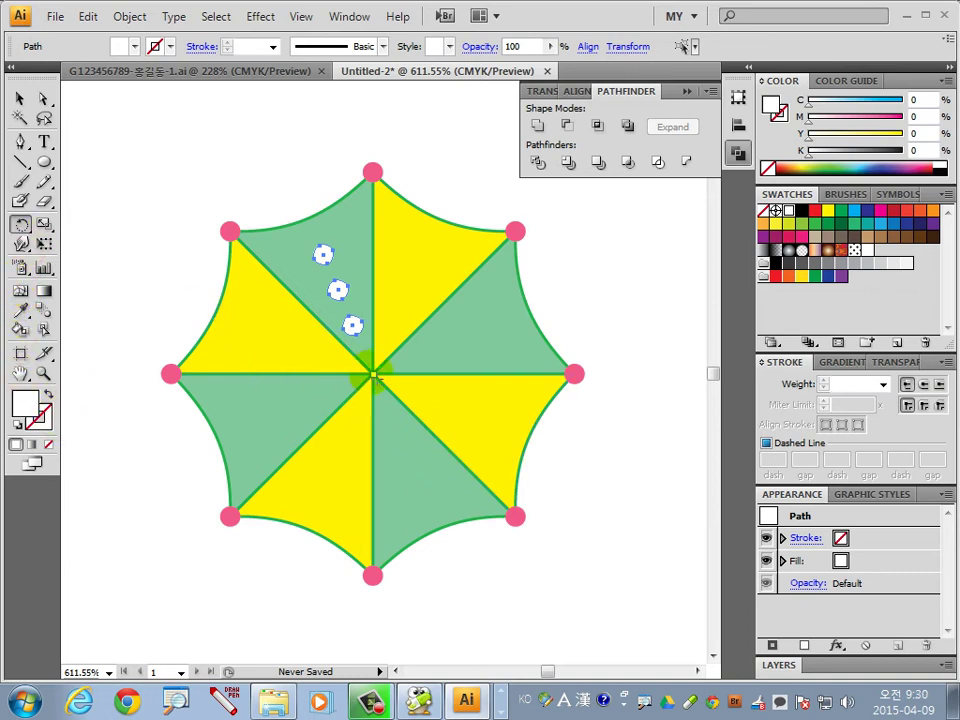
Step: Make 90° rotated copies of the dots into the other green panels, then select the whole umbrella
left_click(373, 374, "alt")
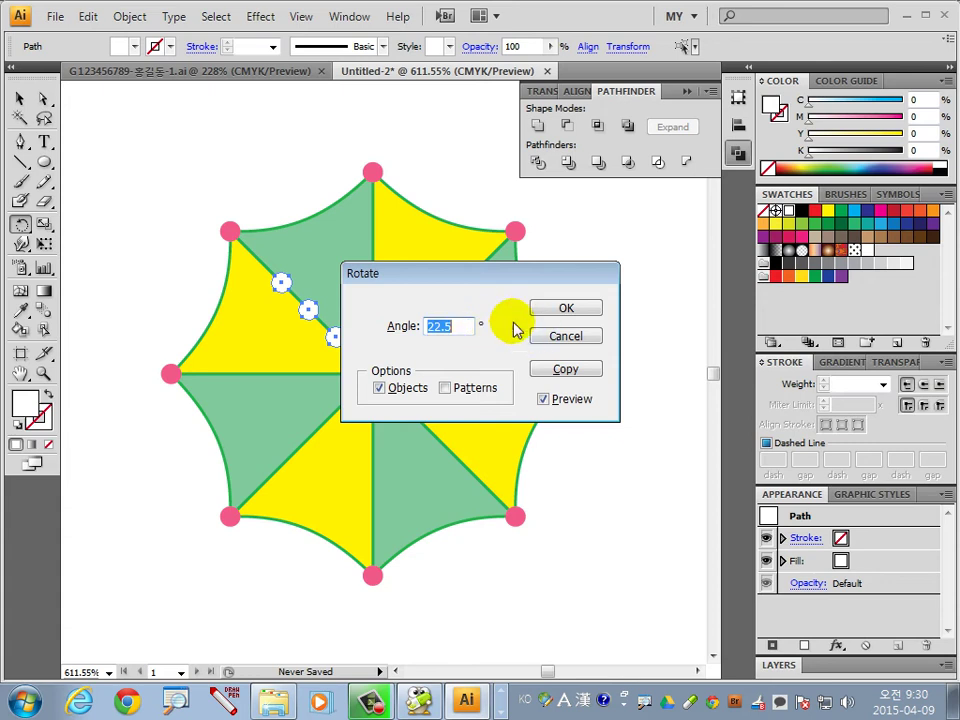
type("90")
left_click(570, 400)
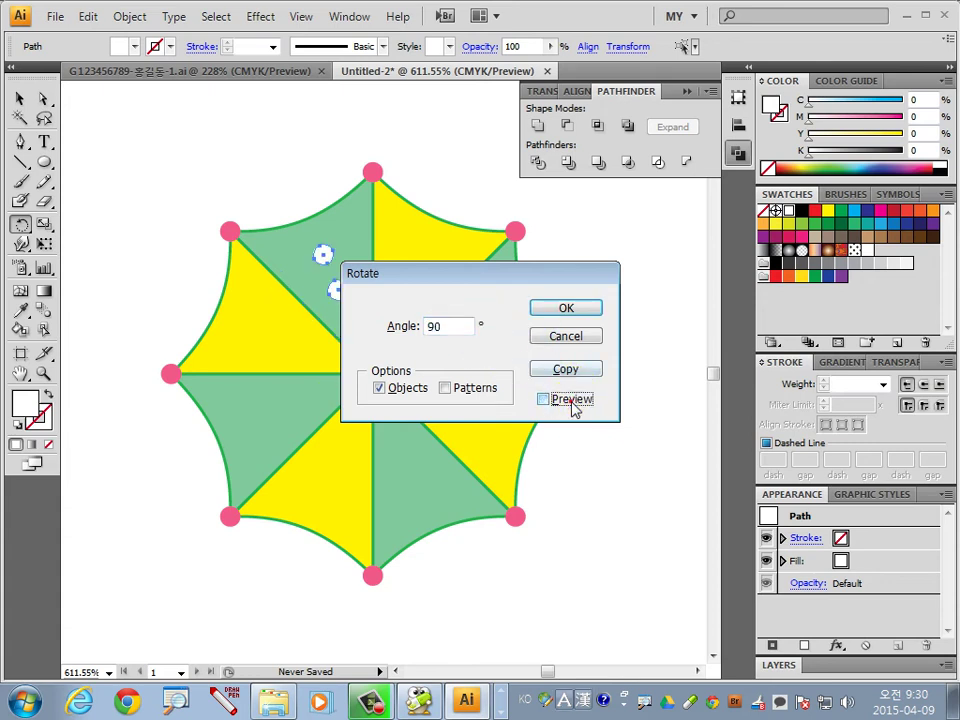
left_click_drag(568, 278, 764, 354)
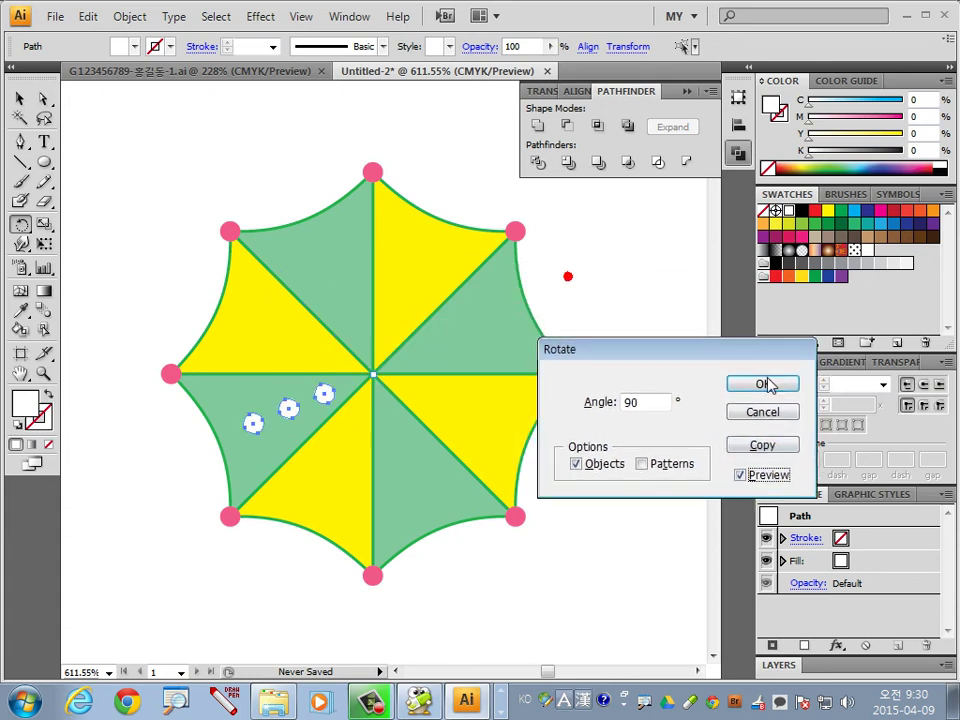
left_click(762, 445)
key("ctrl+d")
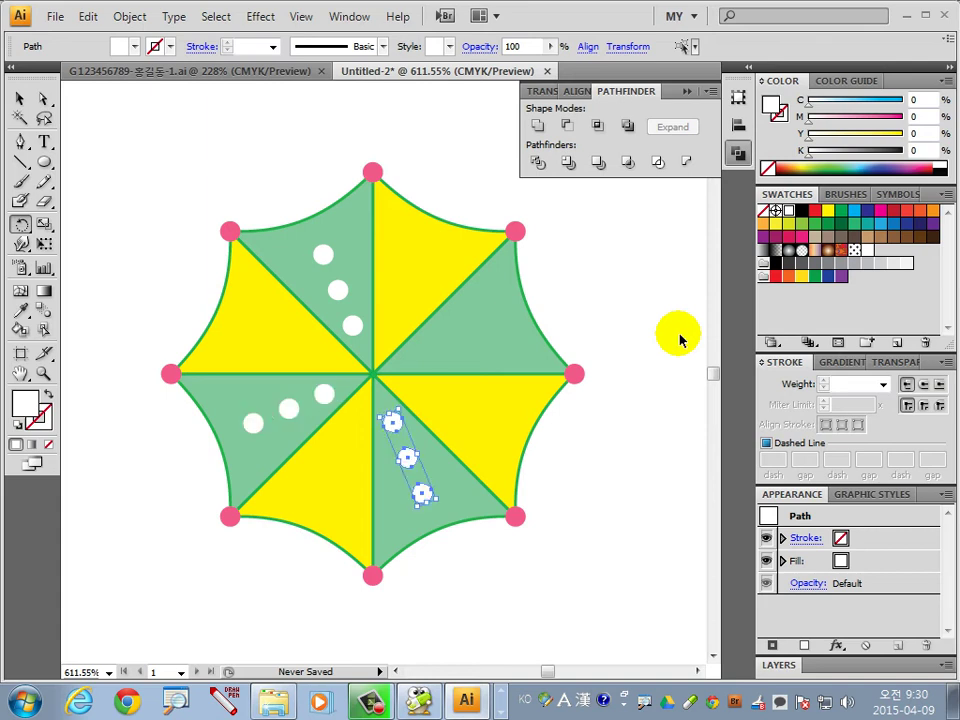
key("ctrl+d")
left_click(19, 100)
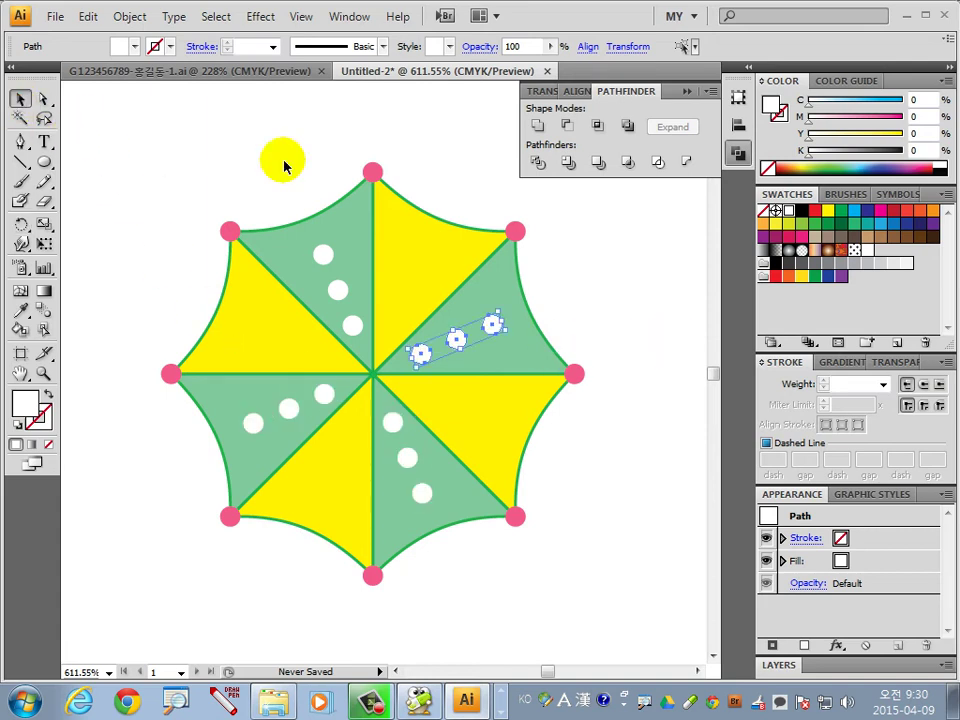
left_click(283, 160)
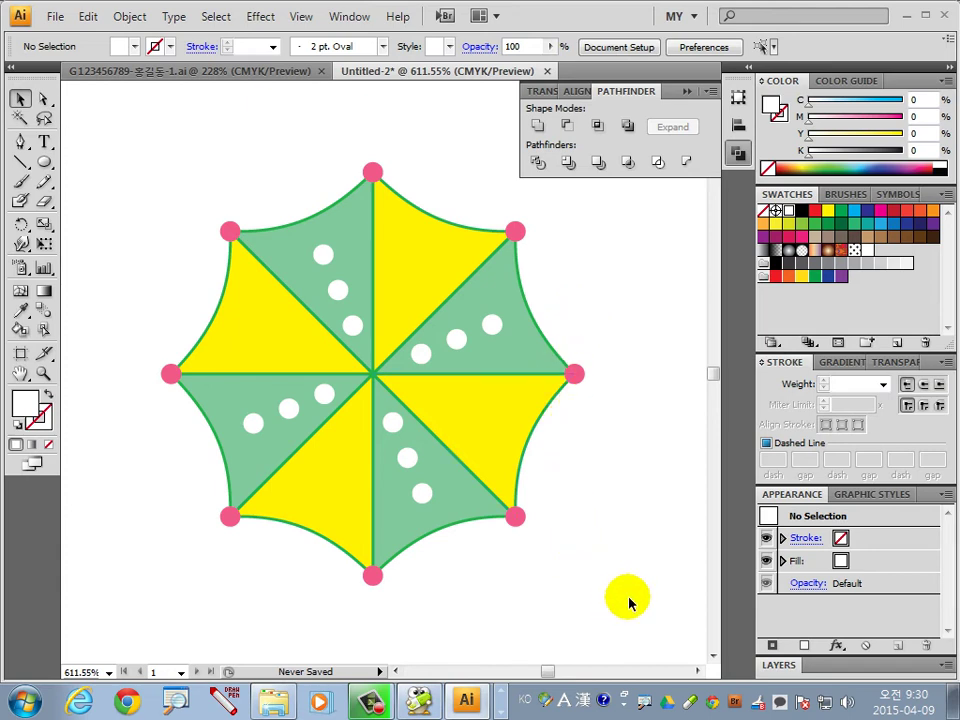
left_click_drag(634, 612, 110, 150)
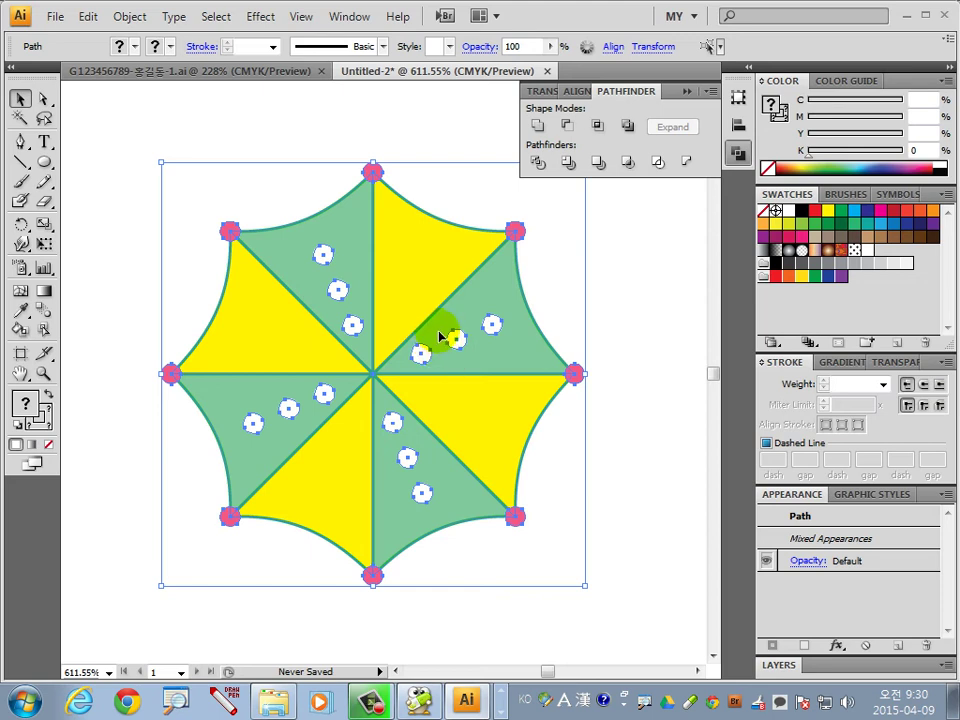
Step: Rotate the whole top-view umbrella by 22.5° so a yellow panel points straight up, then deselect it
left_click(22, 225)
double_click(22, 225)
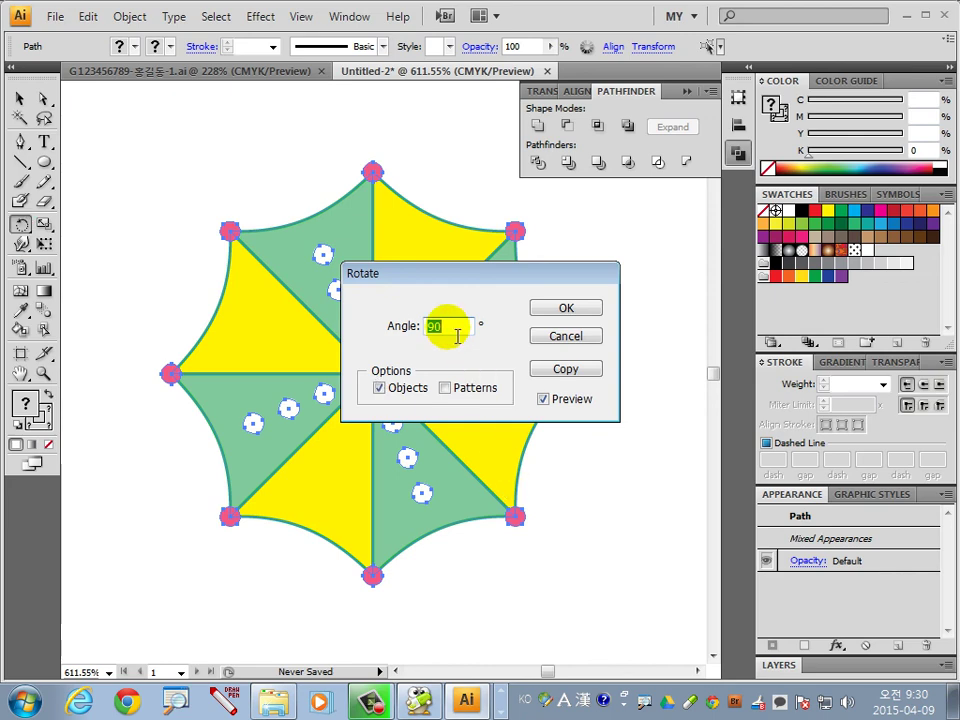
type("22.5")
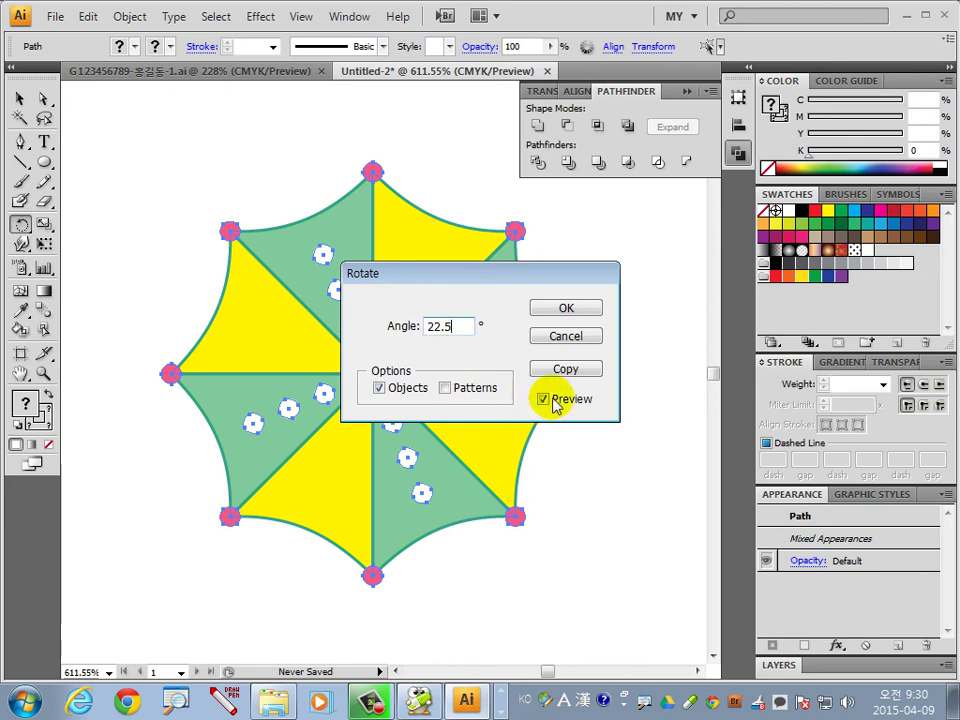
left_click(545, 398)
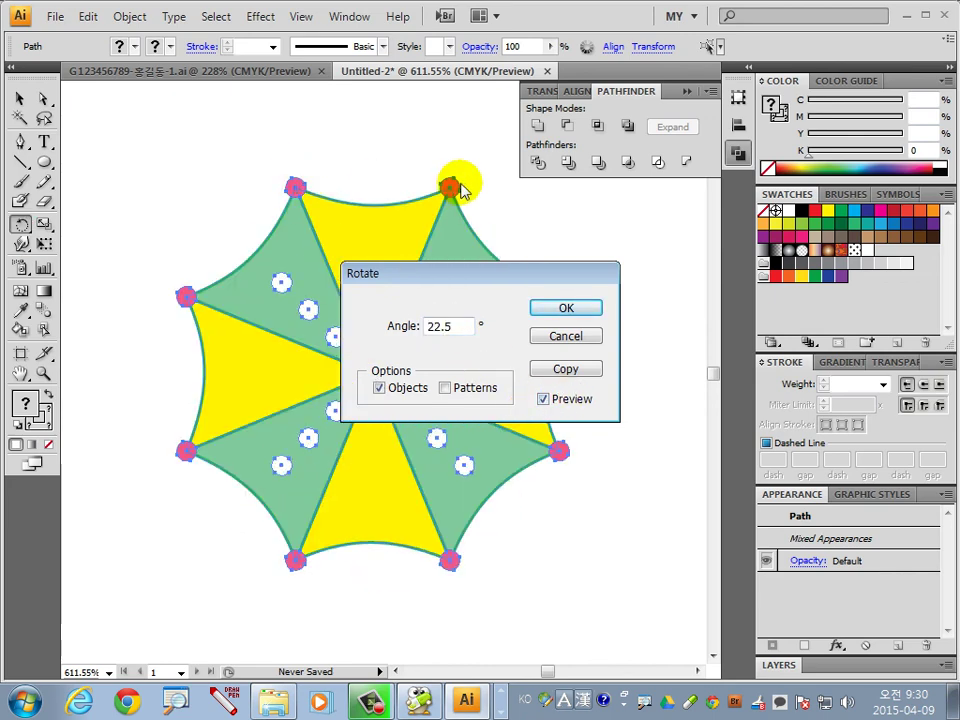
left_click(593, 310)
left_click(20, 98)
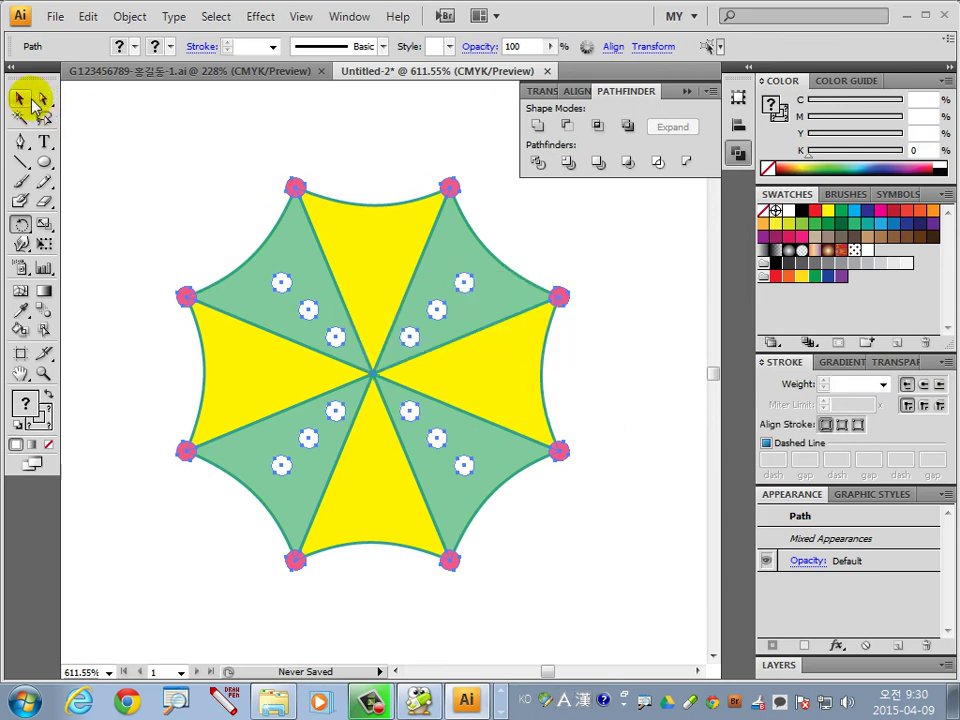
left_click(628, 507)
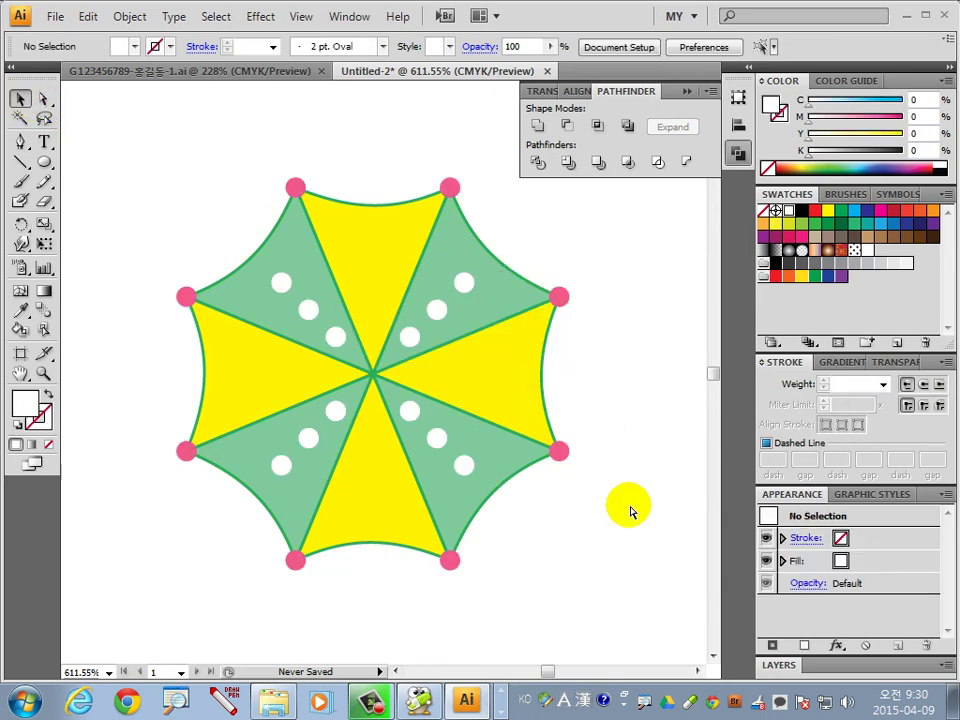
Step: Zoom out and Alt-drag a copy of the green side-view handle below the top-view umbrella
key("ctrl+minus")
key("ctrl+minus")
key("ctrl+minus")
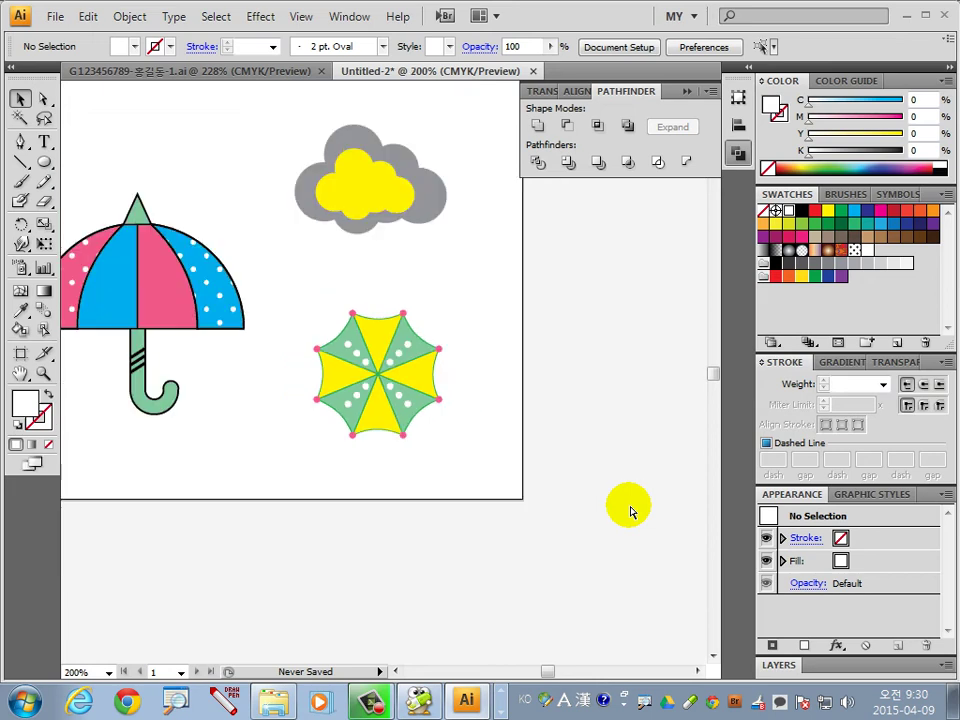
left_click(155, 410)
left_click_drag(160, 413, 315, 542)
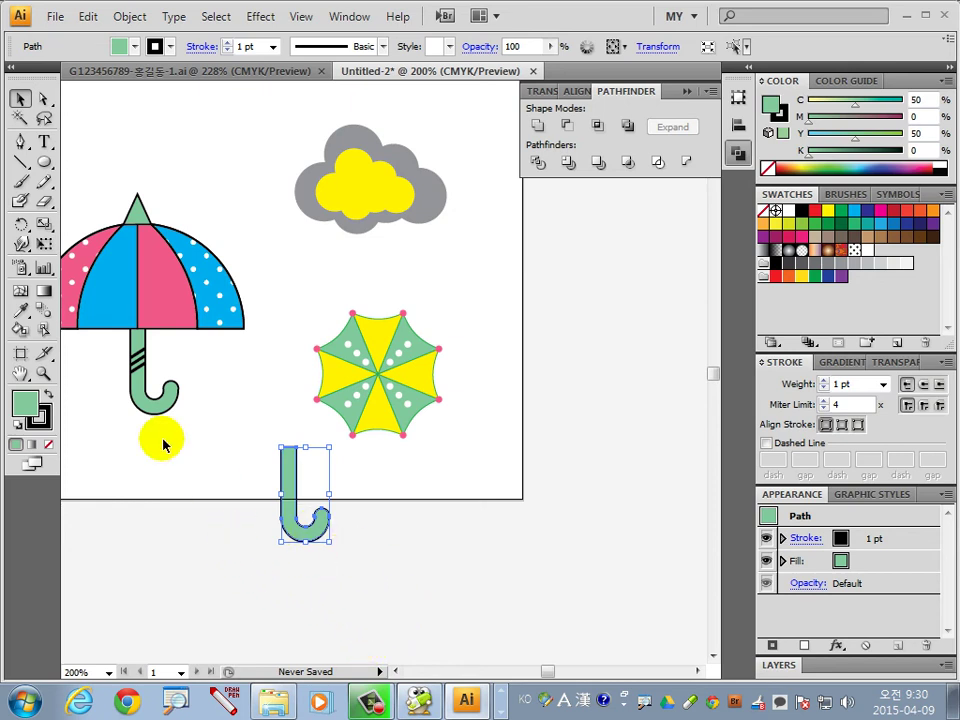
Step: Give the handle copy the umbrella's blue fill and remove its black outline
left_click(20, 310)
left_click(124, 305)
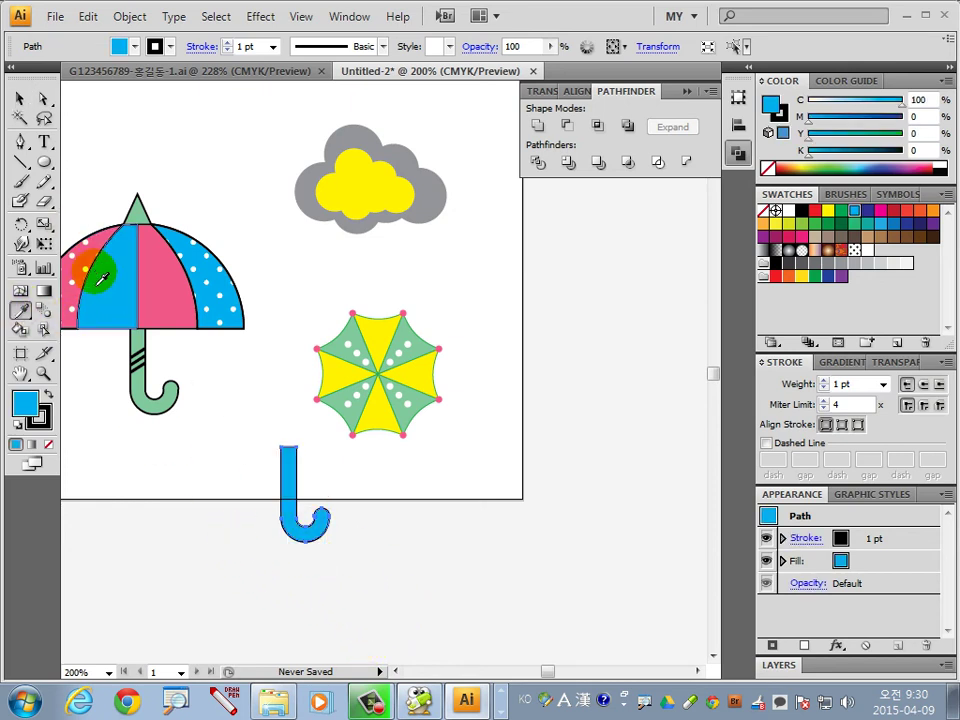
left_click(18, 98)
left_click(42, 413)
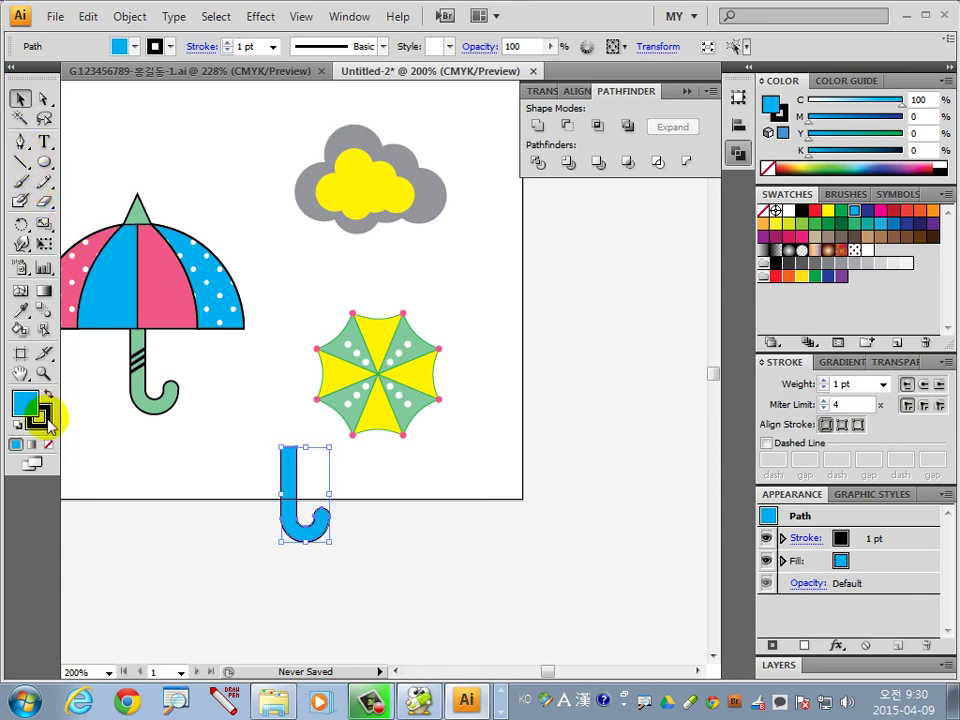
left_click(48, 444)
left_click(32, 400)
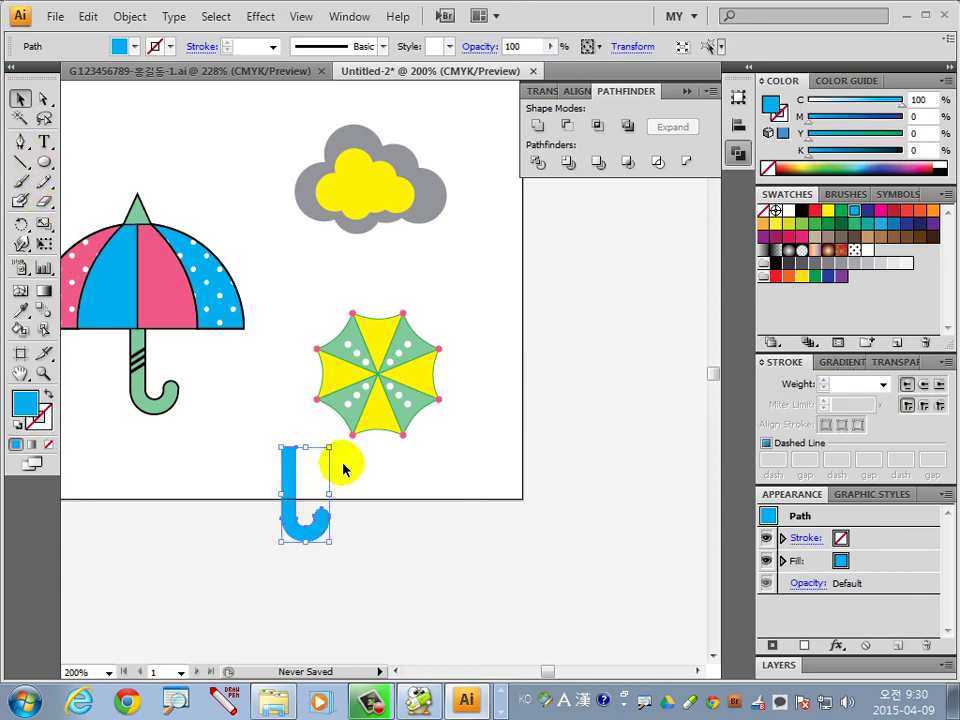
Step: Shrink the blue handle to about 4.89 × 9.68 mm and reflect it vertically
left_click_drag(340, 462, 309, 490)
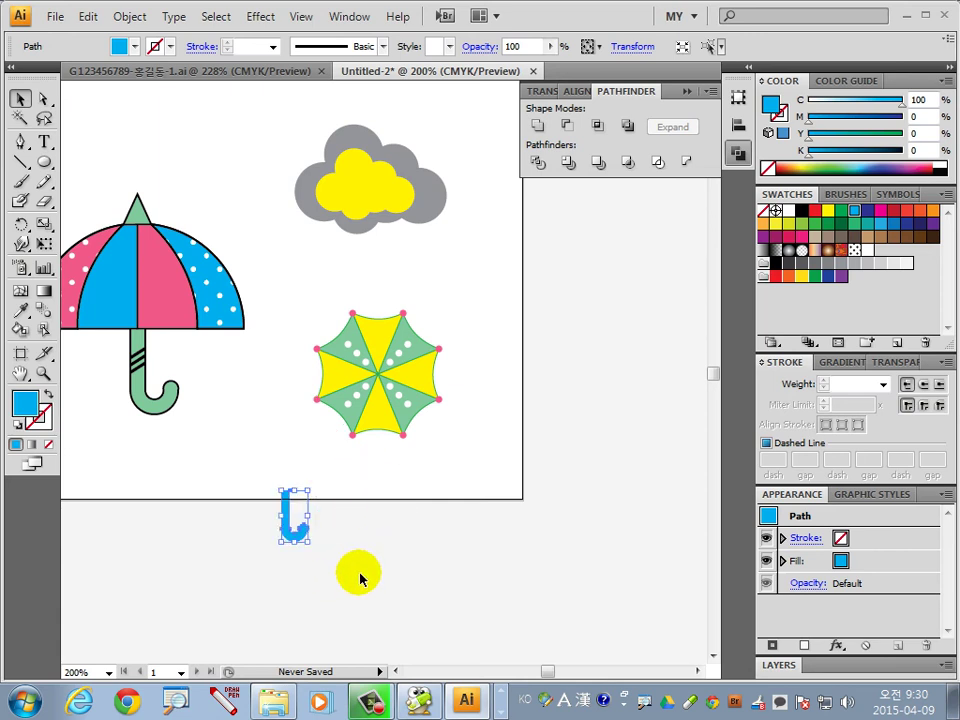
left_click(32, 228)
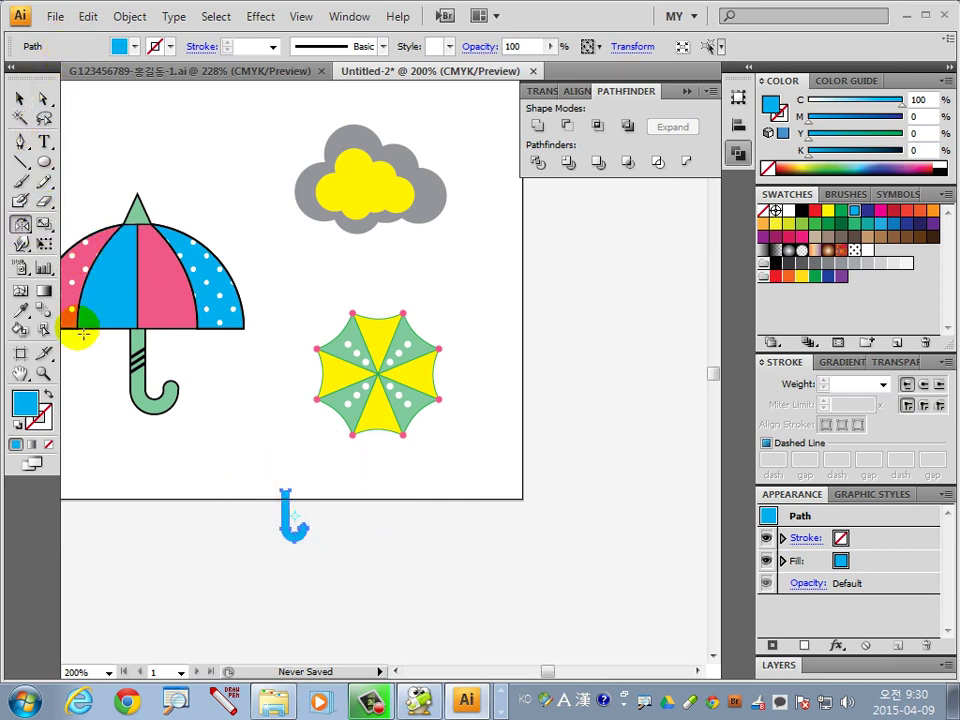
double_click(30, 228)
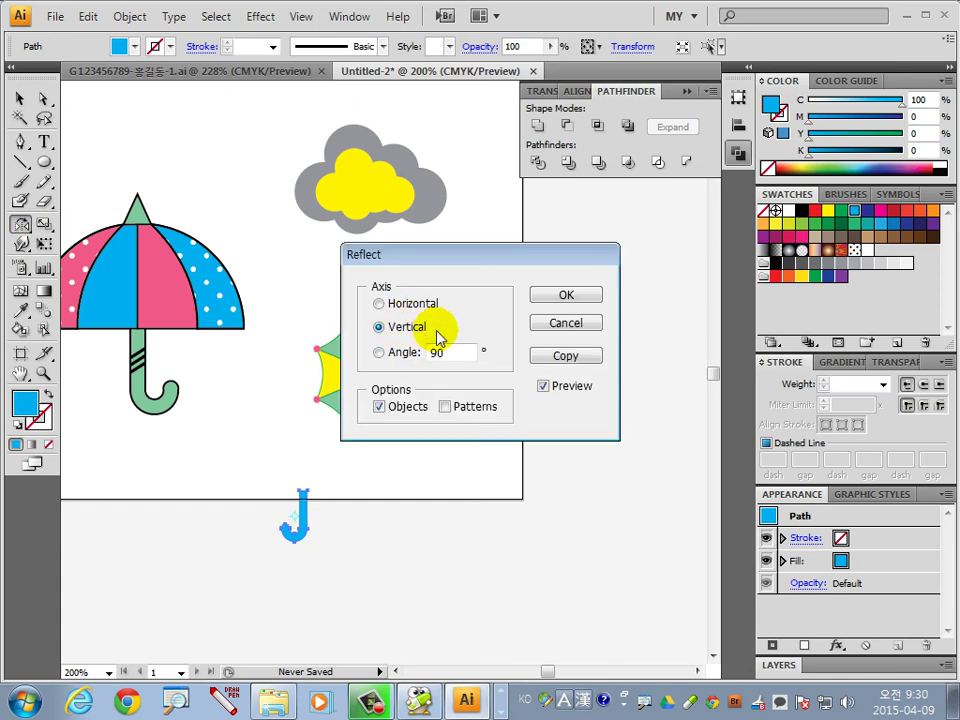
left_click(564, 295)
left_click(21, 99)
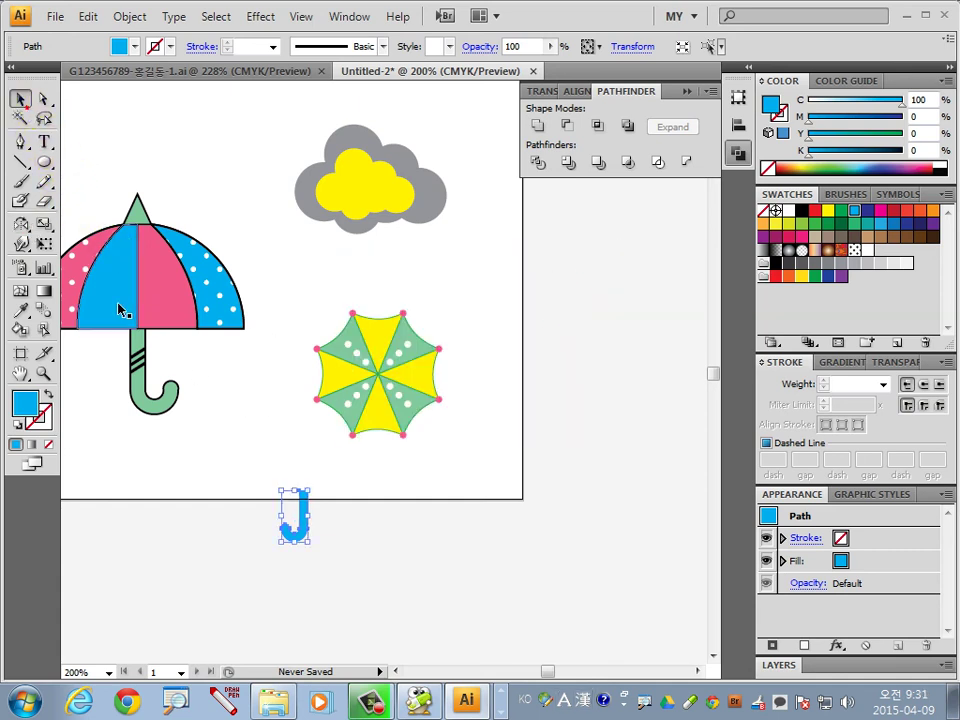
Step: Tilt the handle about 35° and tuck it behind the canopy's lower-left edge
left_click_drag(309, 528, 321, 456)
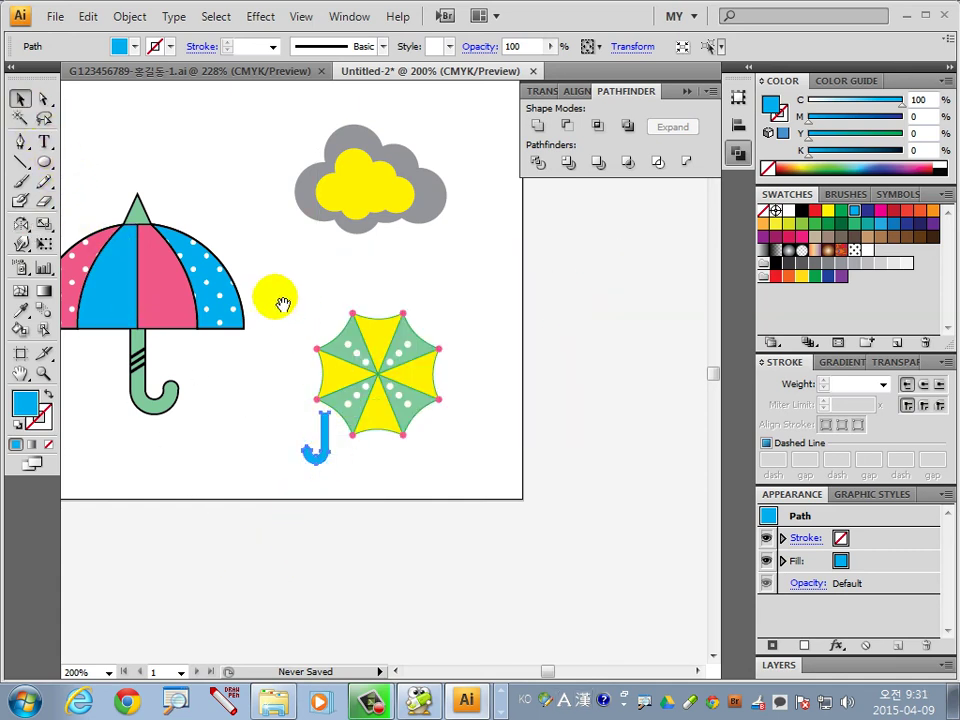
left_click_drag(273, 288, 470, 516)
left_click_drag(290, 400, 343, 445)
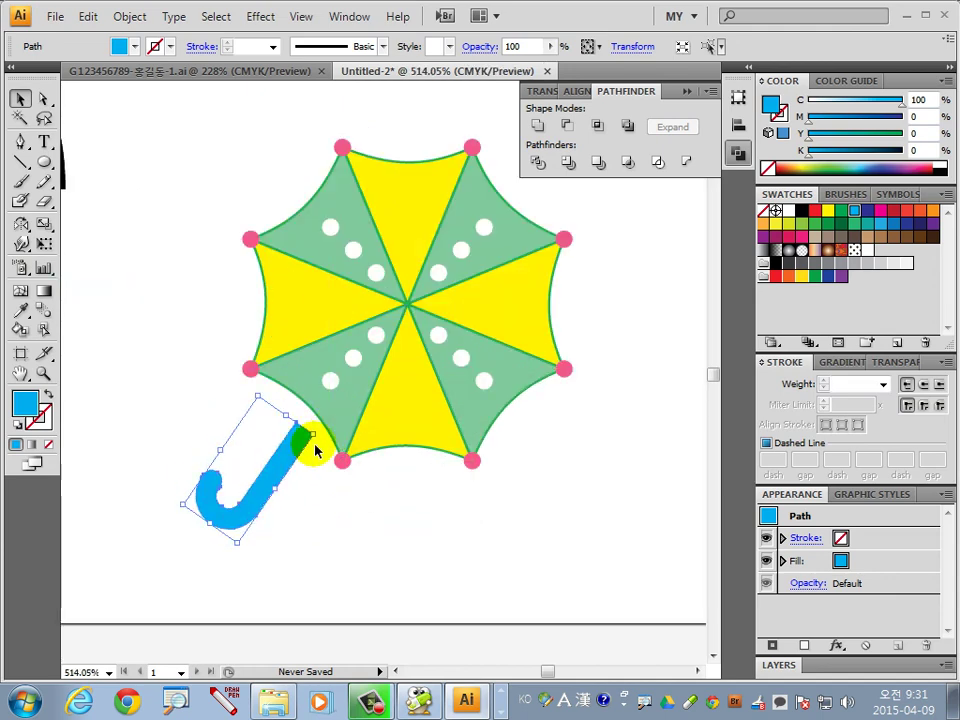
left_click_drag(288, 470, 310, 422)
key("ctrl+shift+bracketleft")
left_click(358, 511)
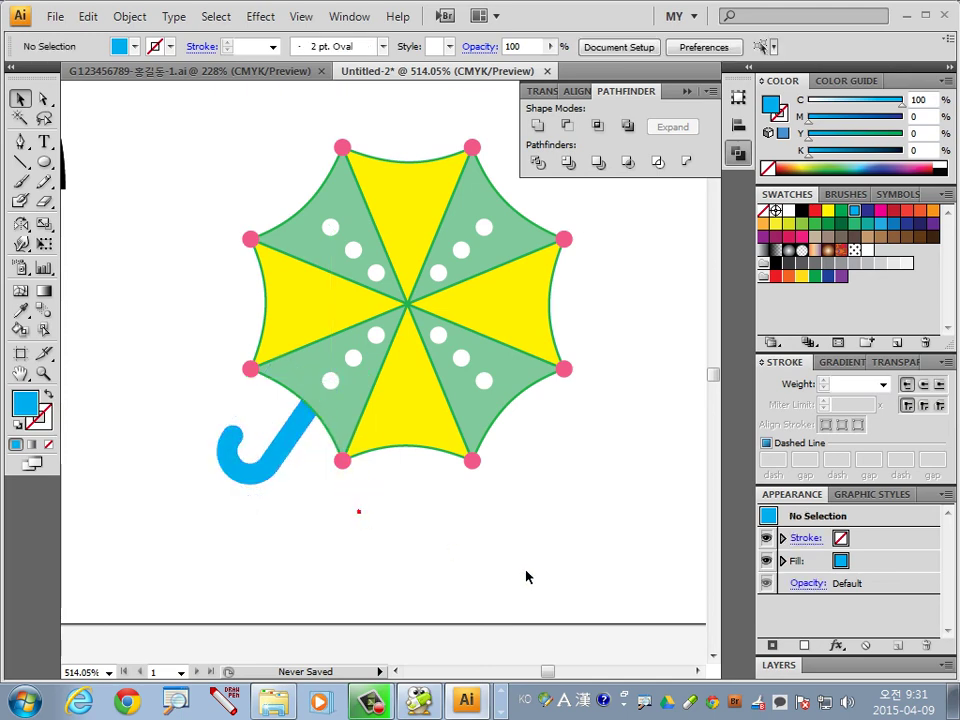
key("ctrl+0")
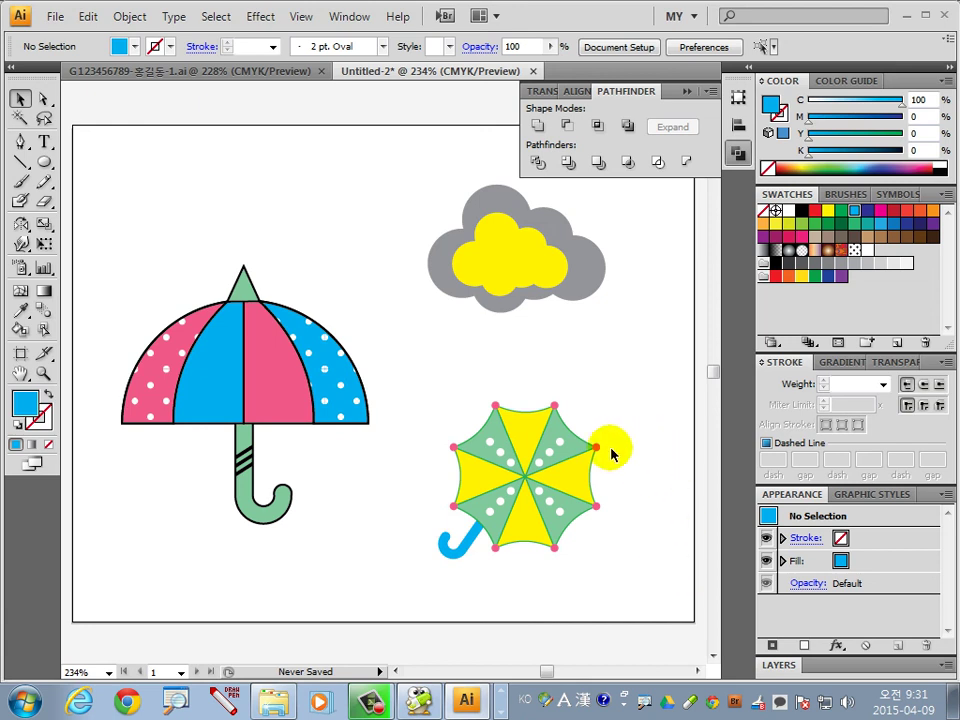
Step: Draw a short line slanting down-left just below the cloud with the Pen tool
left_click(20, 162)
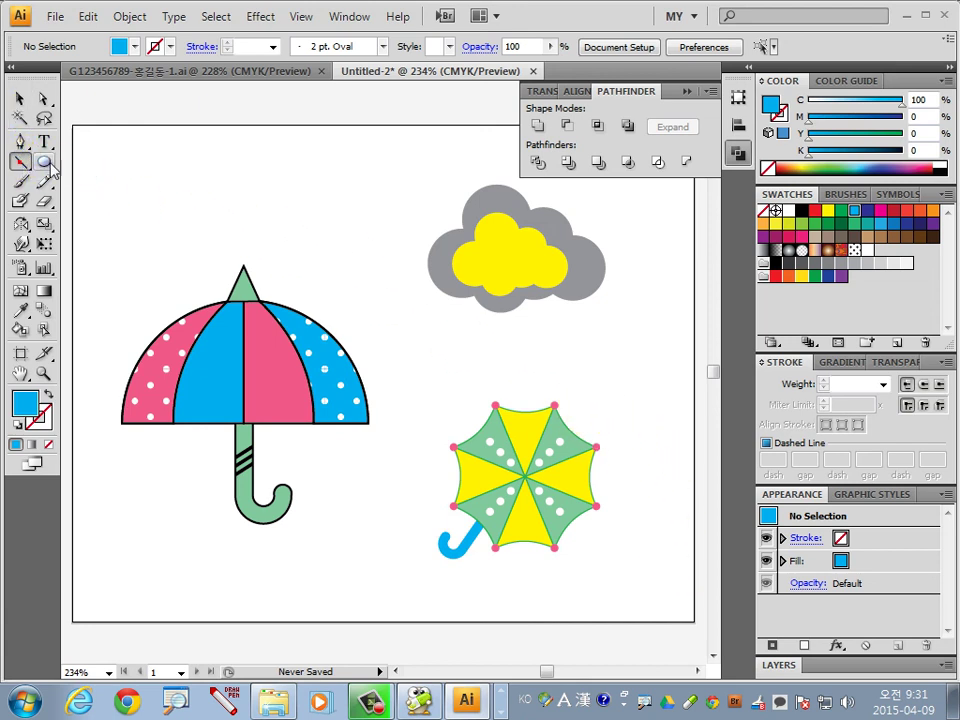
left_click(20, 143)
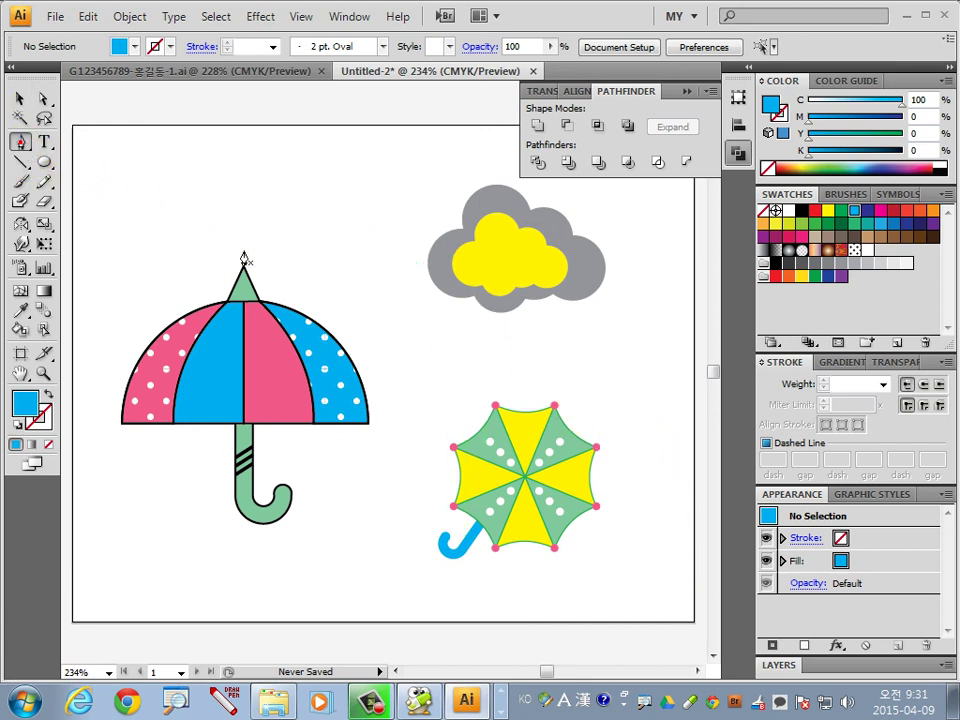
left_click(465, 322)
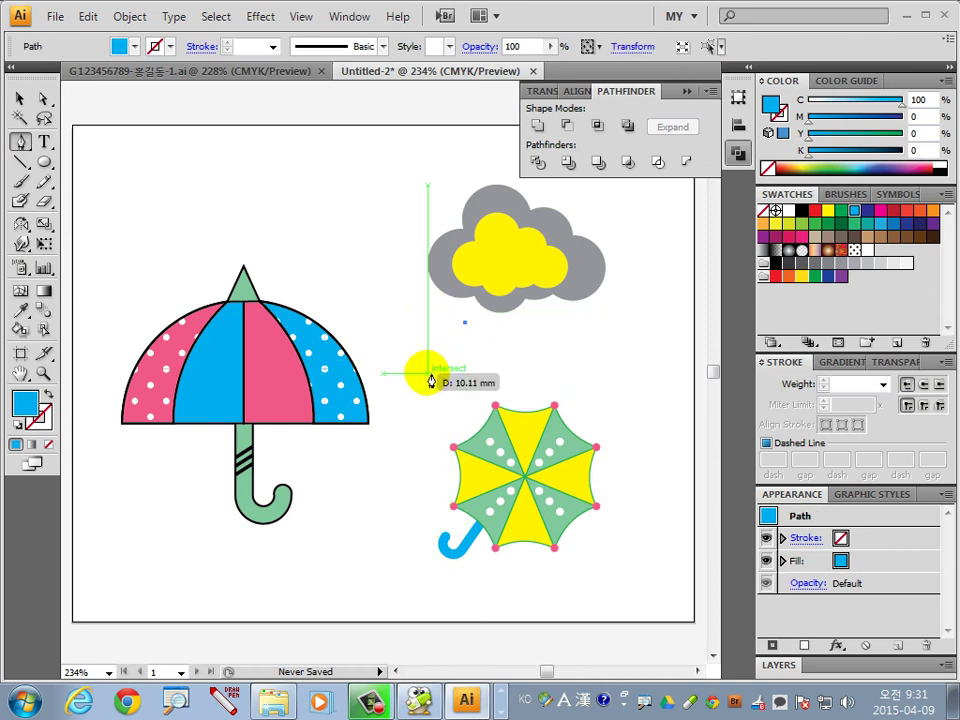
left_click(412, 375)
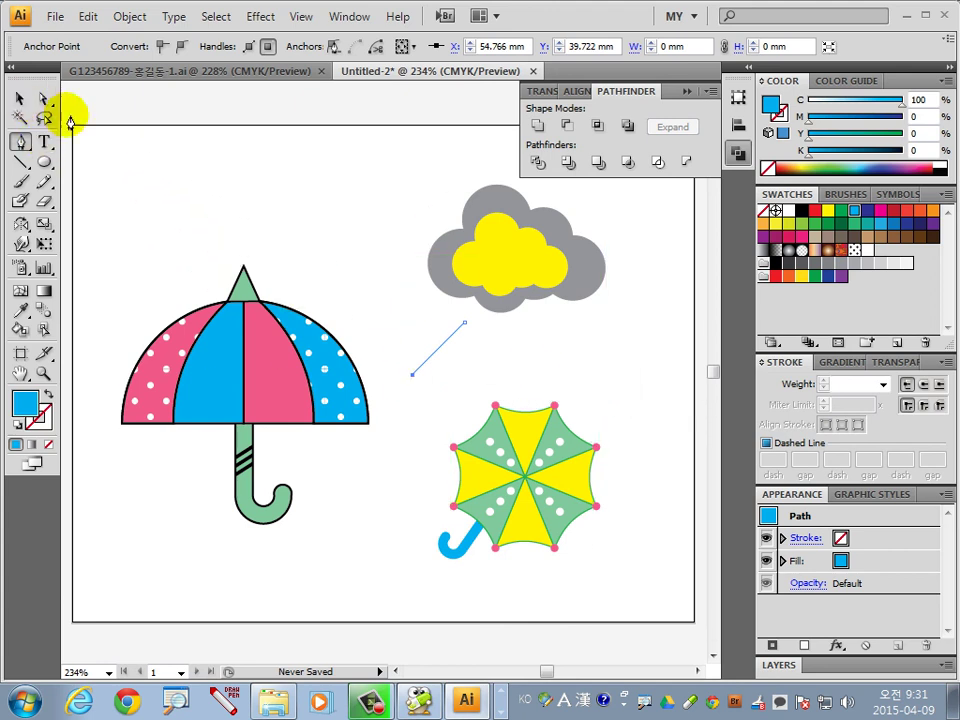
key("ctrl+z")
key("ctrl+z")
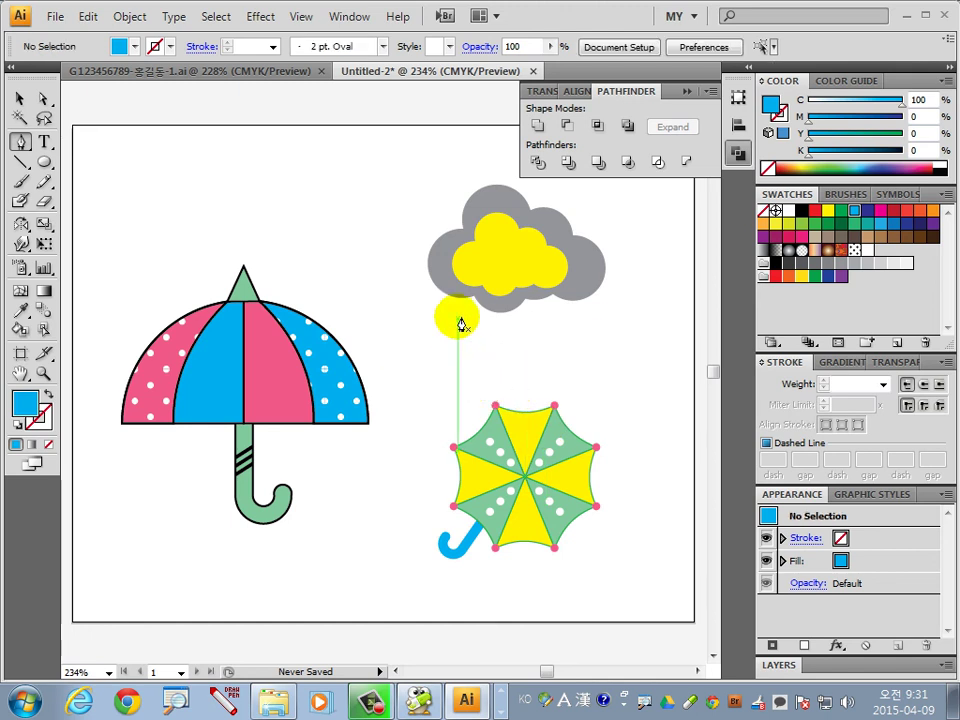
left_click(463, 313)
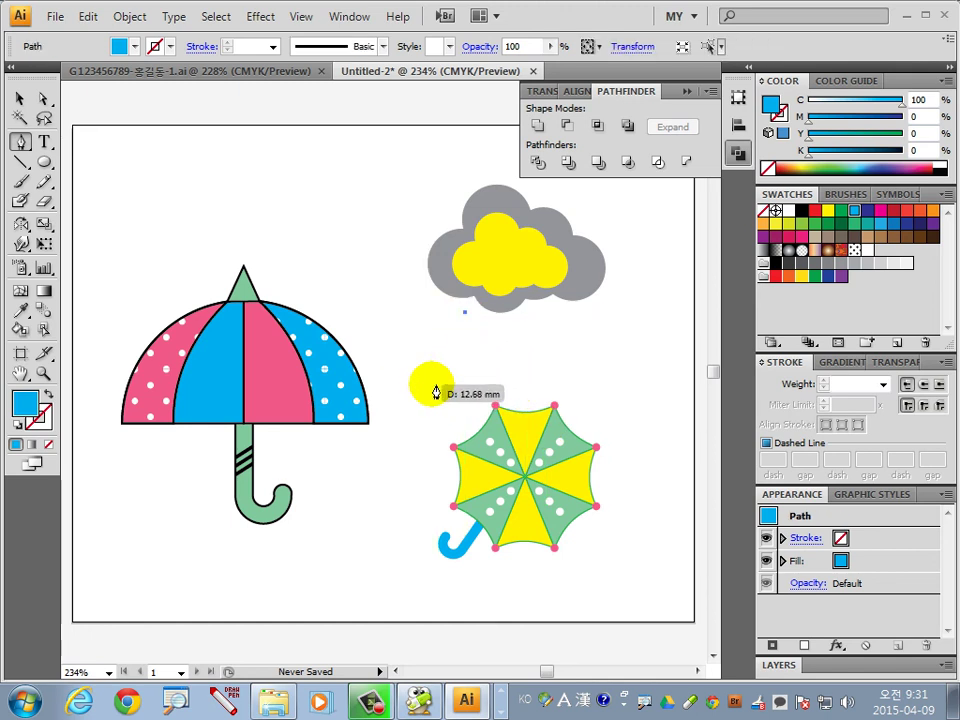
left_click(428, 384)
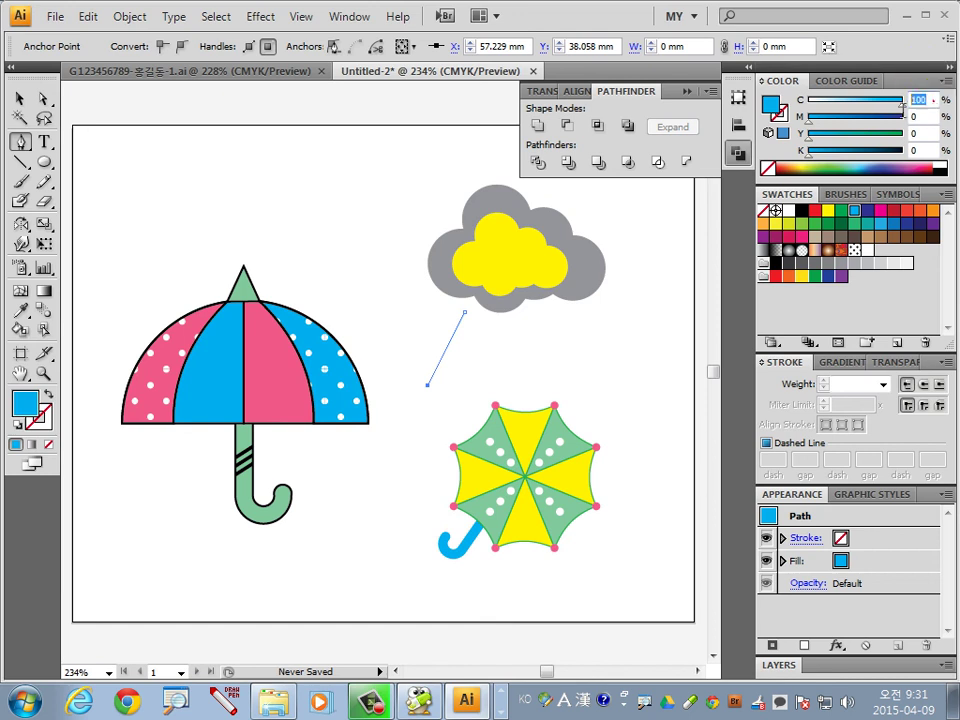
Step: Colour the slanted line 50% grey with cyan 0, then reselect it
double_click(920, 100)
type("0")
left_click(928, 151)
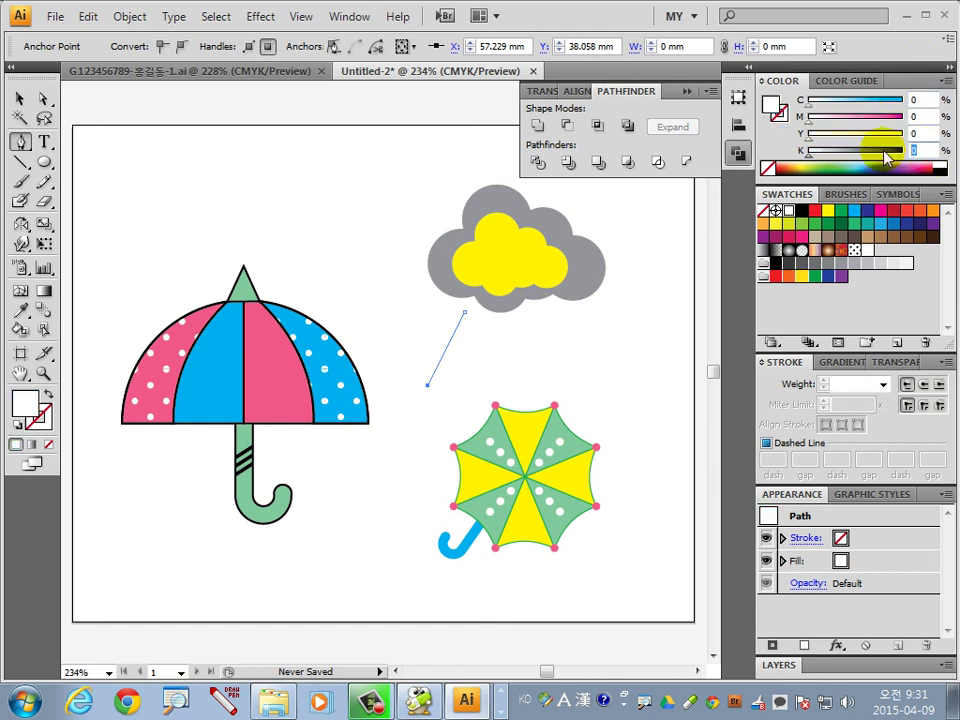
type("50")
key("Return")
left_click(21, 98)
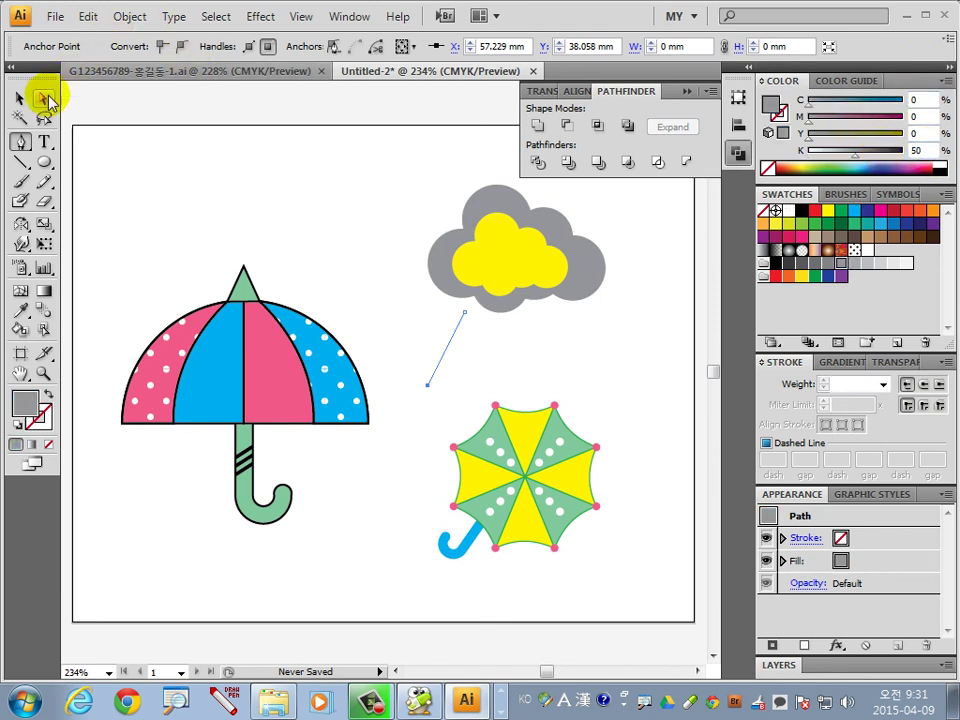
left_click(460, 345)
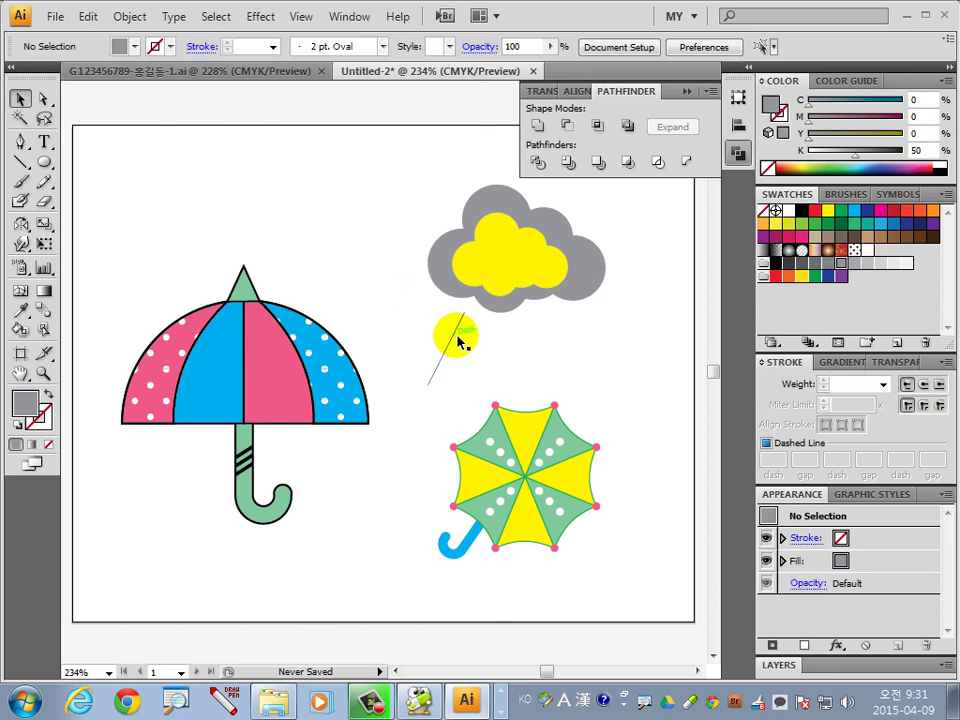
left_click(455, 337)
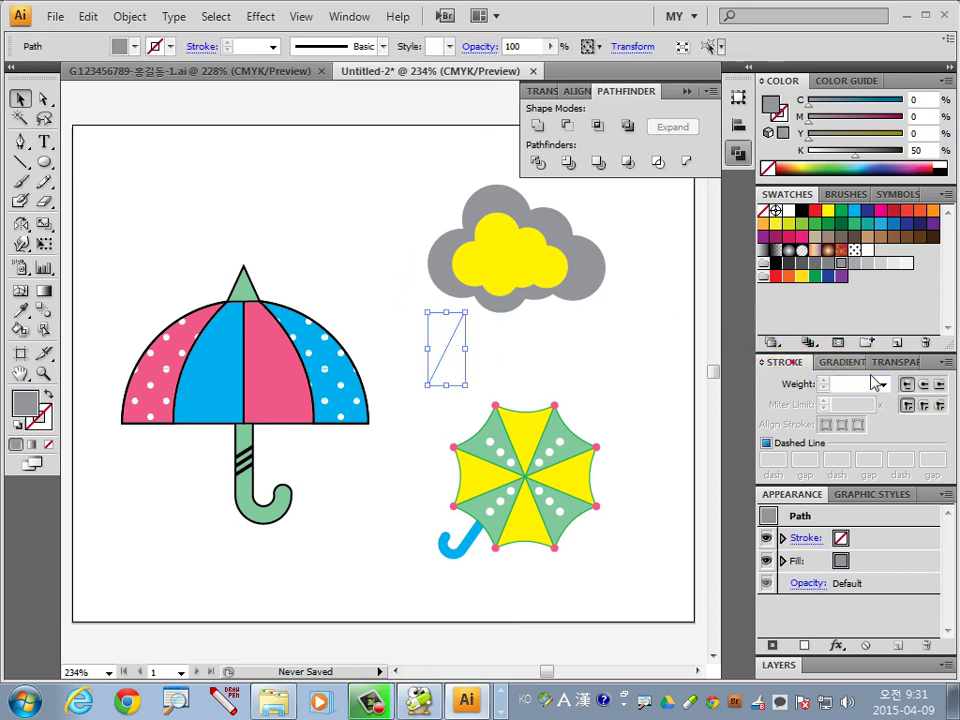
Step: Make the grey line a stroke and add a 2 pt copy just to its right
left_click(47, 392)
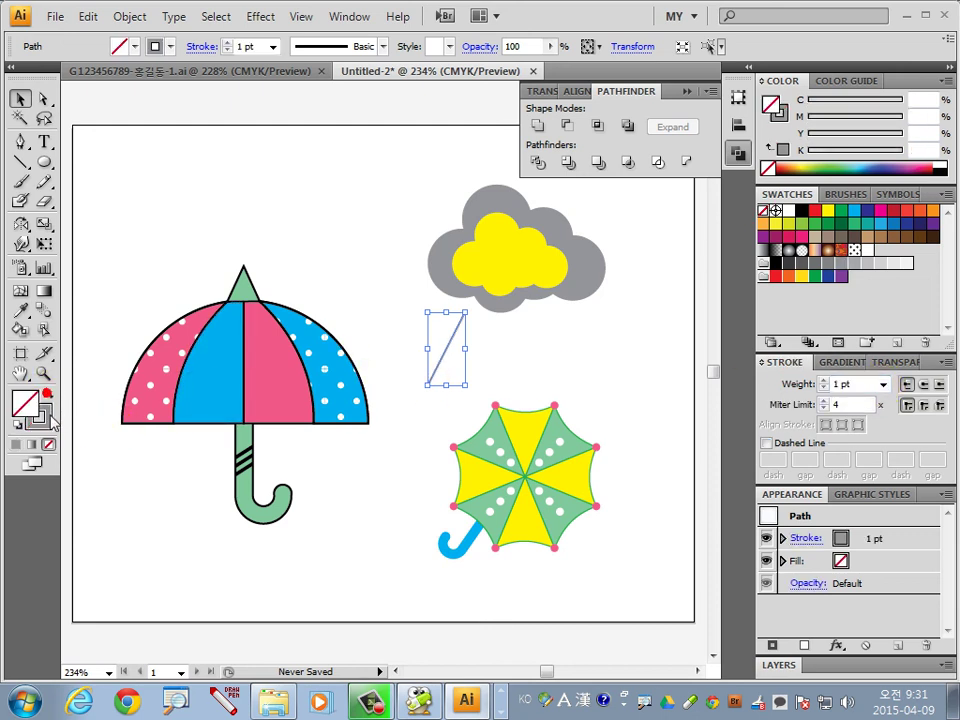
left_click(48, 416)
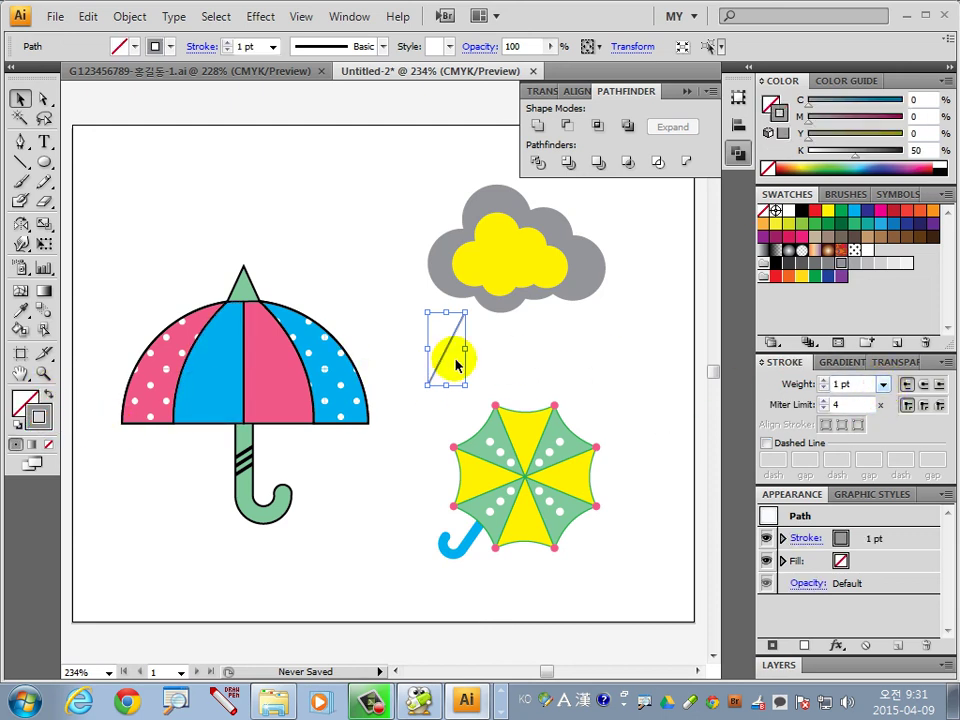
left_click_drag(448, 357, 478, 362)
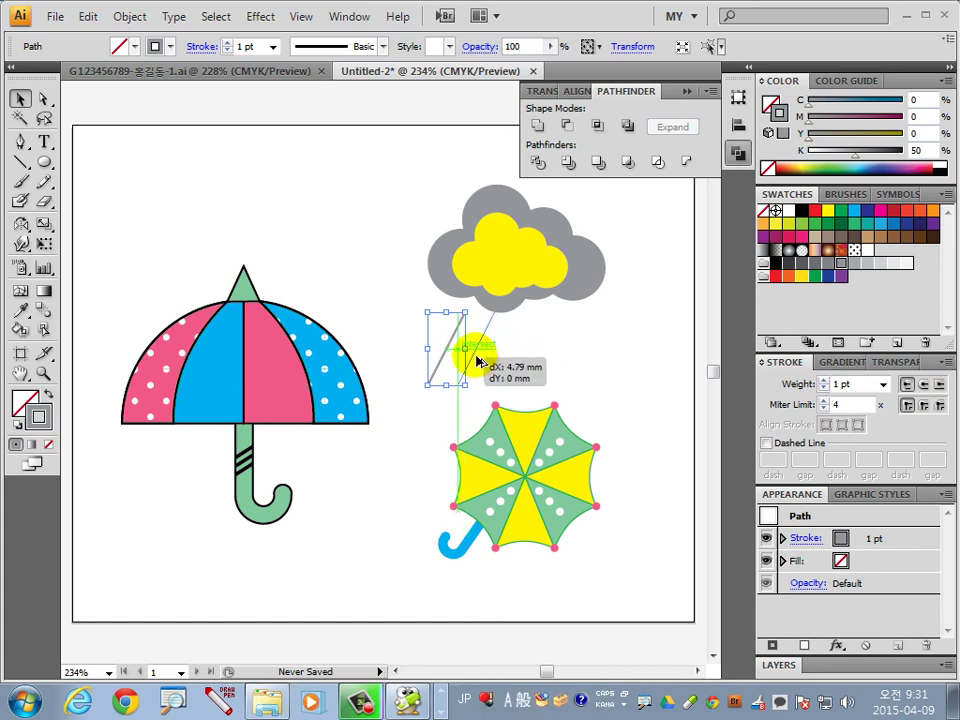
left_click_drag(478, 362, 481, 364)
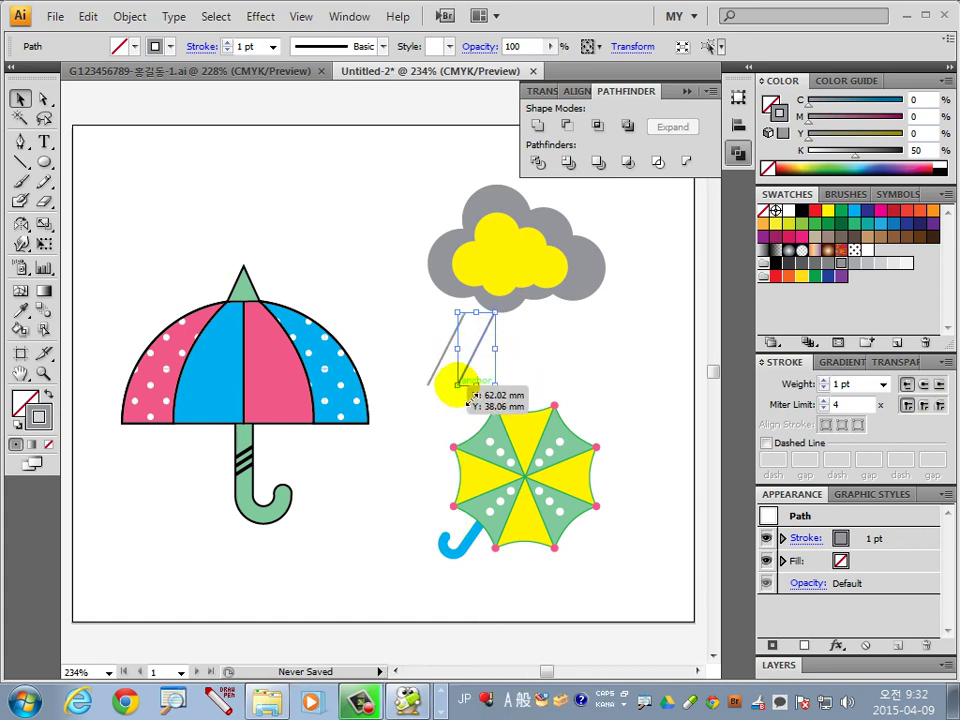
left_click(881, 384)
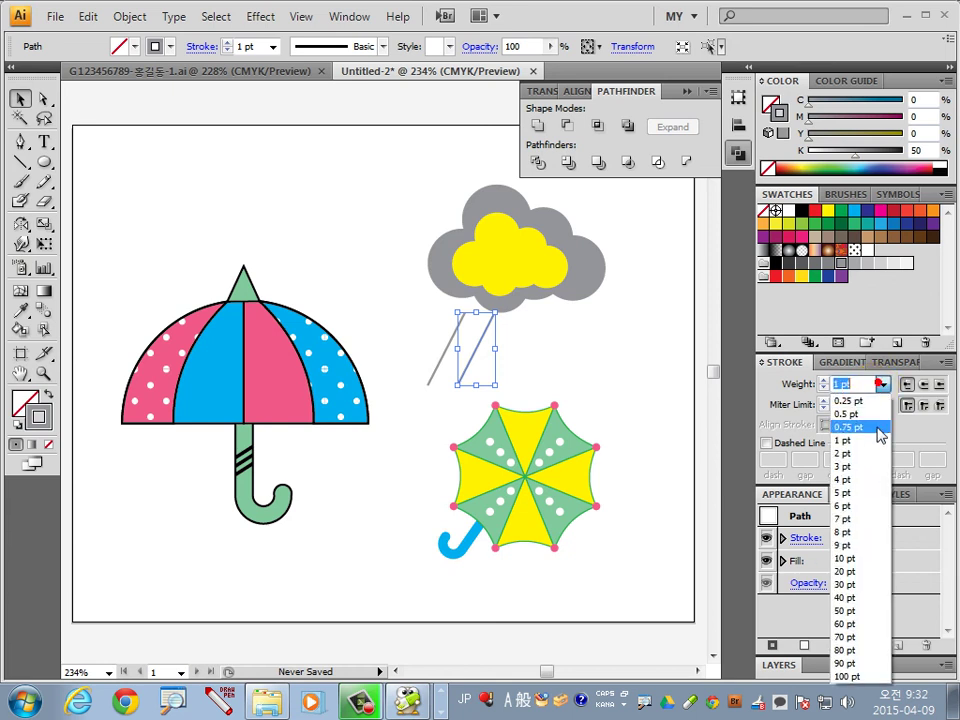
left_click(853, 454)
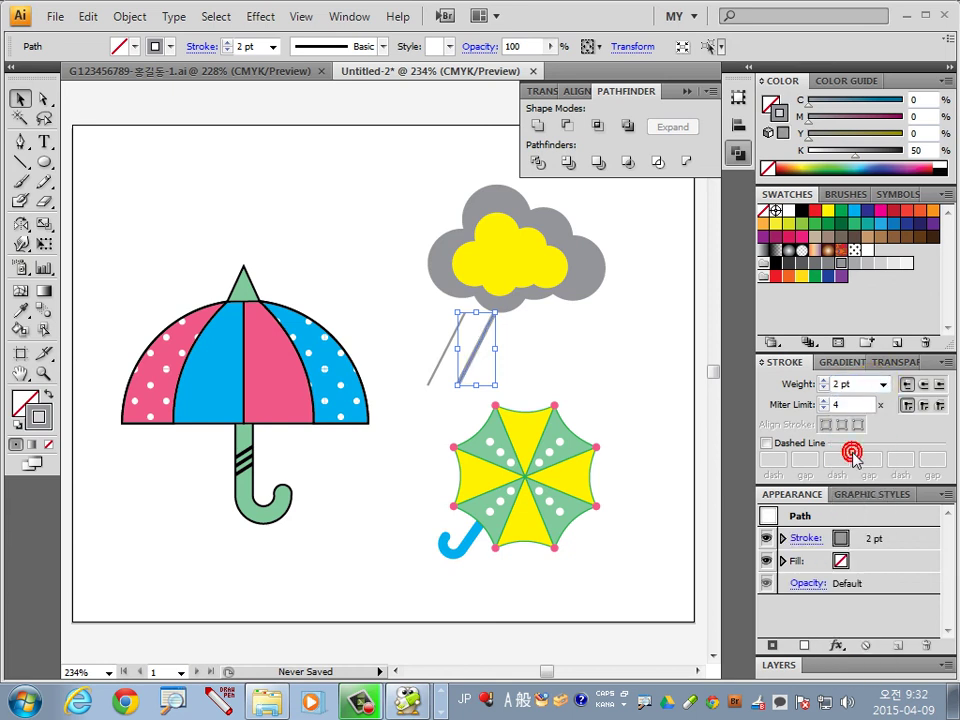
Step: Duplicate the pair to four alternating rain lines and raise the cloud and rain slightly
left_click(583, 360)
mouse_move(400, 334)
left_mouse_down()
mouse_move(469, 357)
mouse_move(558, 360)
left_mouse_up()
left_click(615, 358)
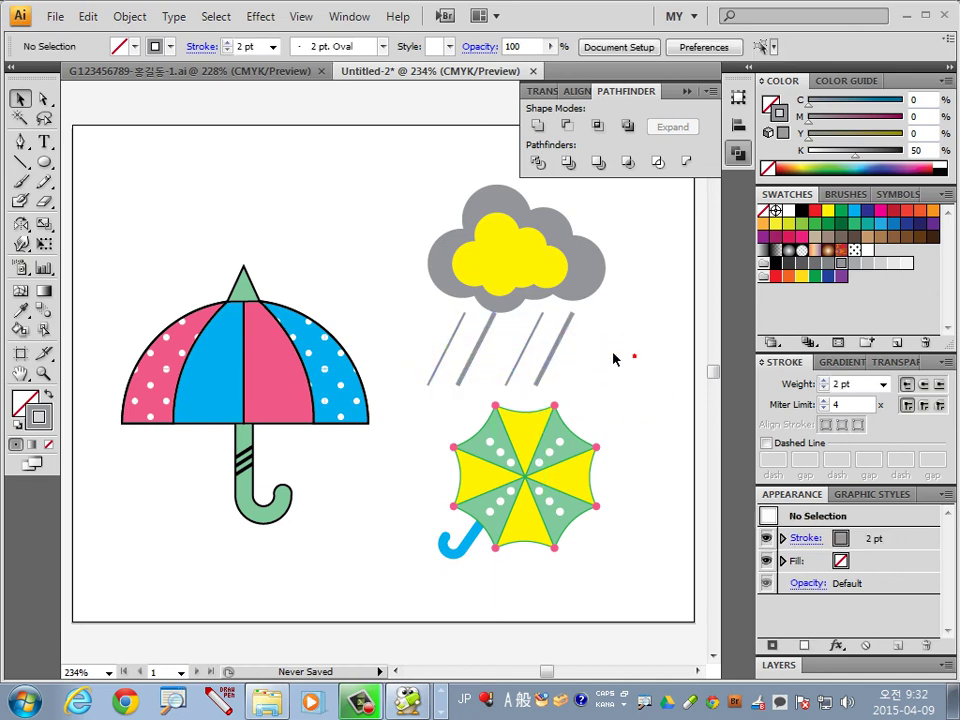
left_click_drag(430, 253, 505, 278)
left_click_drag(513, 247, 513, 248)
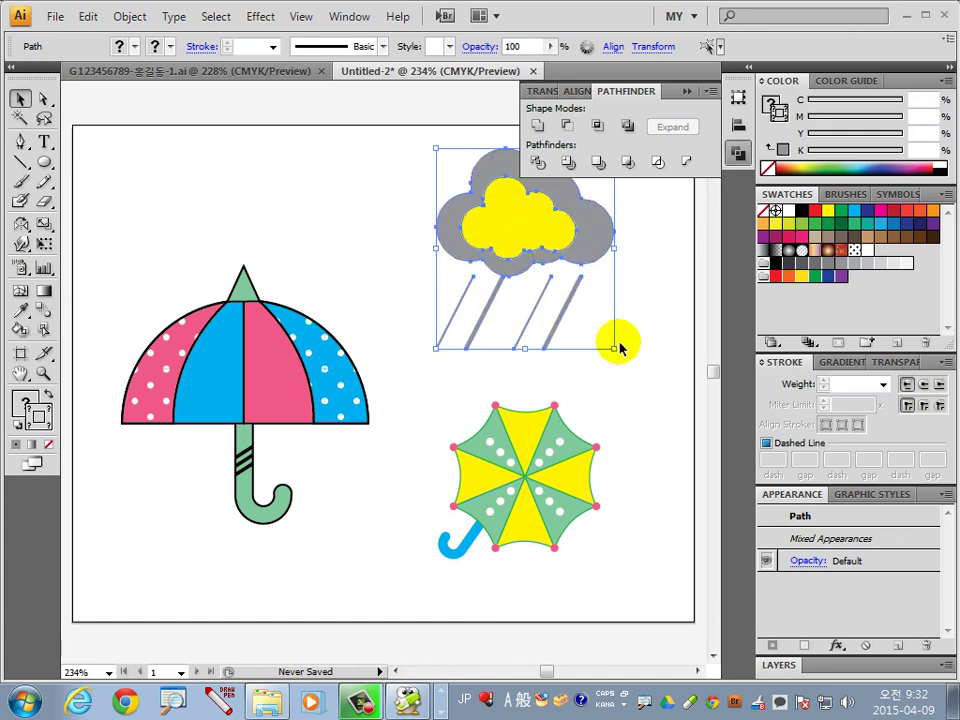
left_click(540, 357)
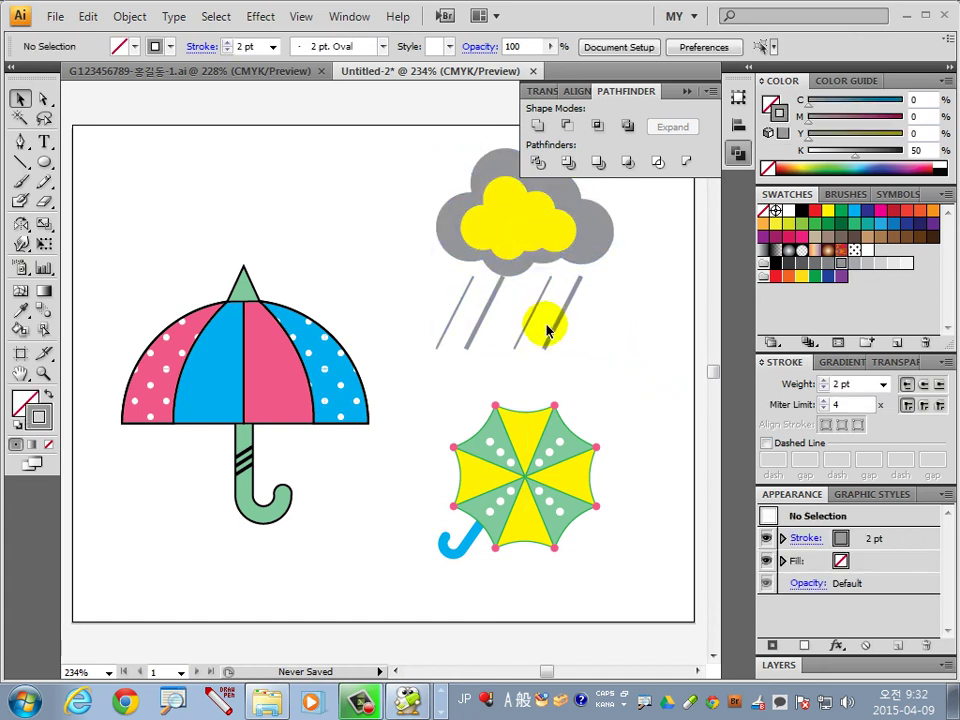
left_click(530, 322)
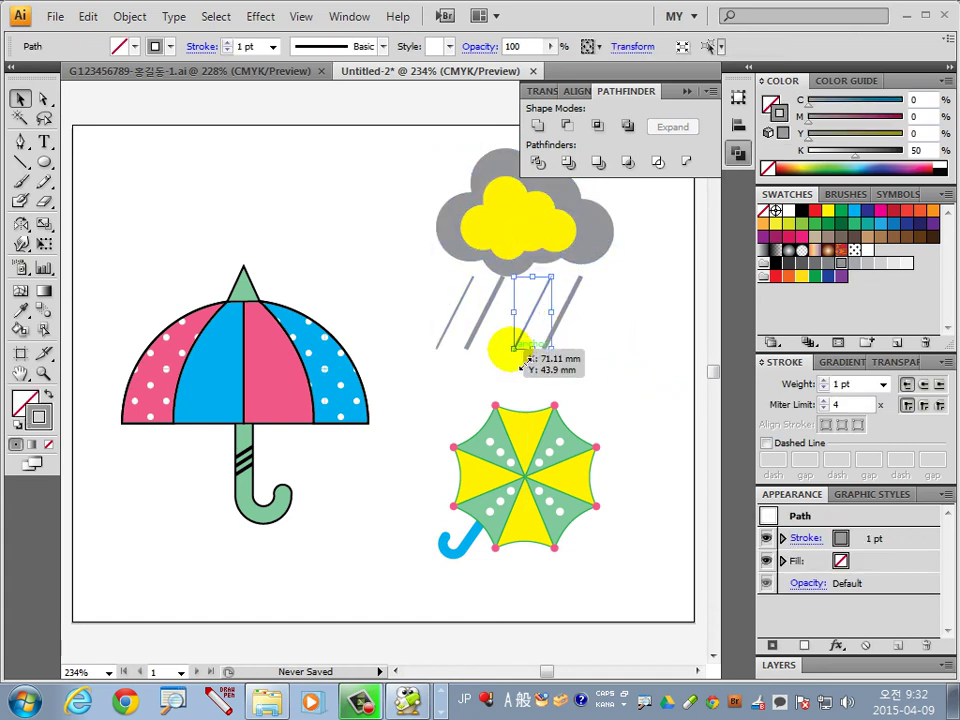
left_click(515, 363)
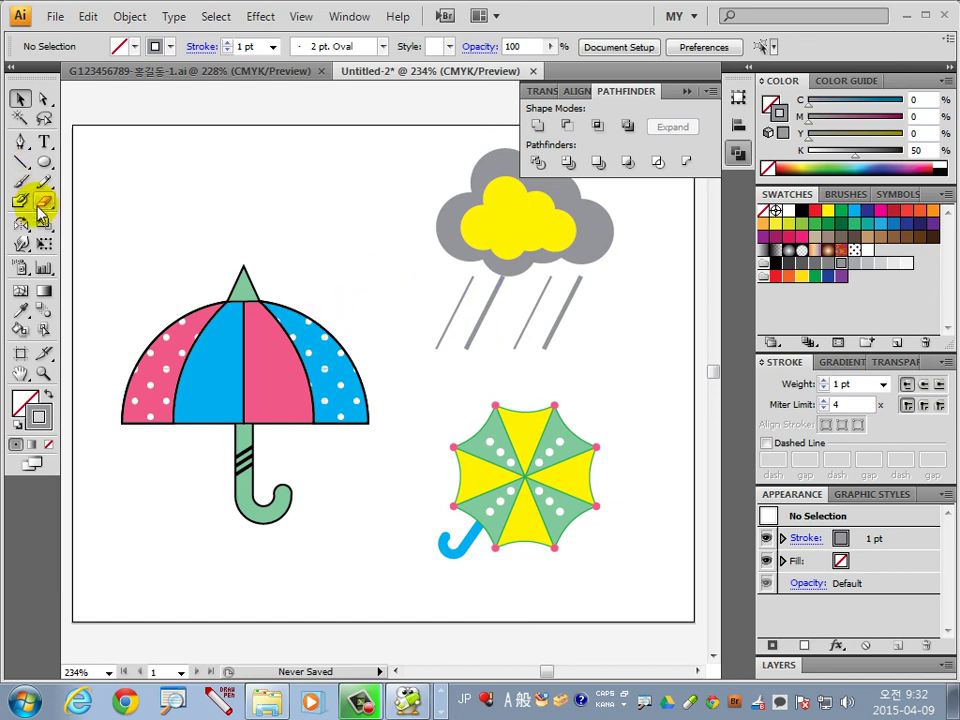
Step: Cut the rain lines near their bottoms with Scissors and delete the cut-off pieces
left_click_drag(40, 210, 85, 222)
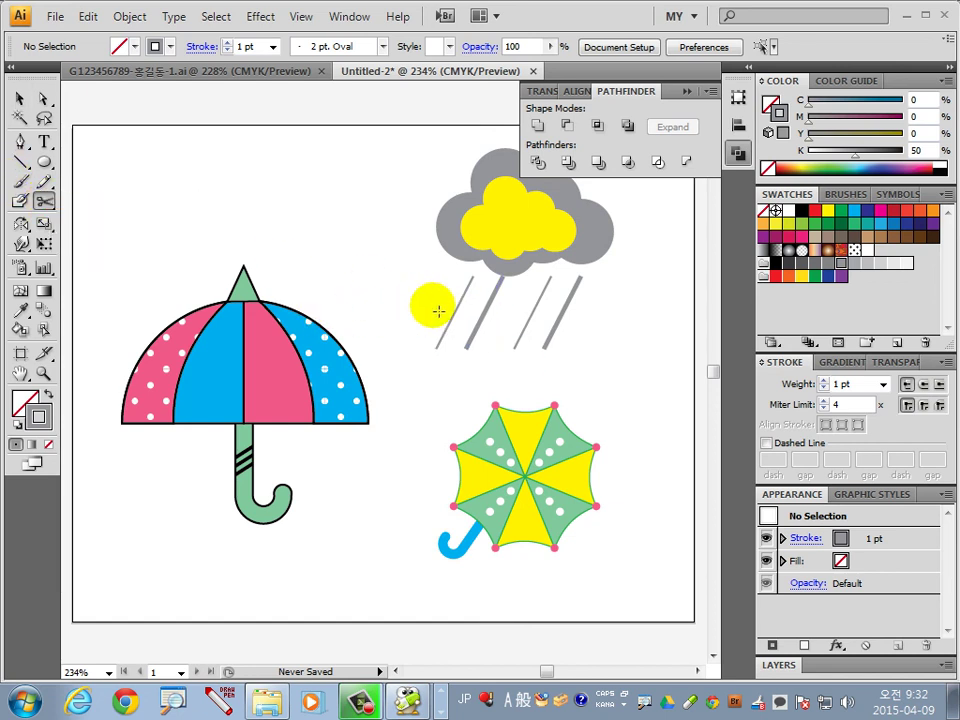
left_click(437, 346)
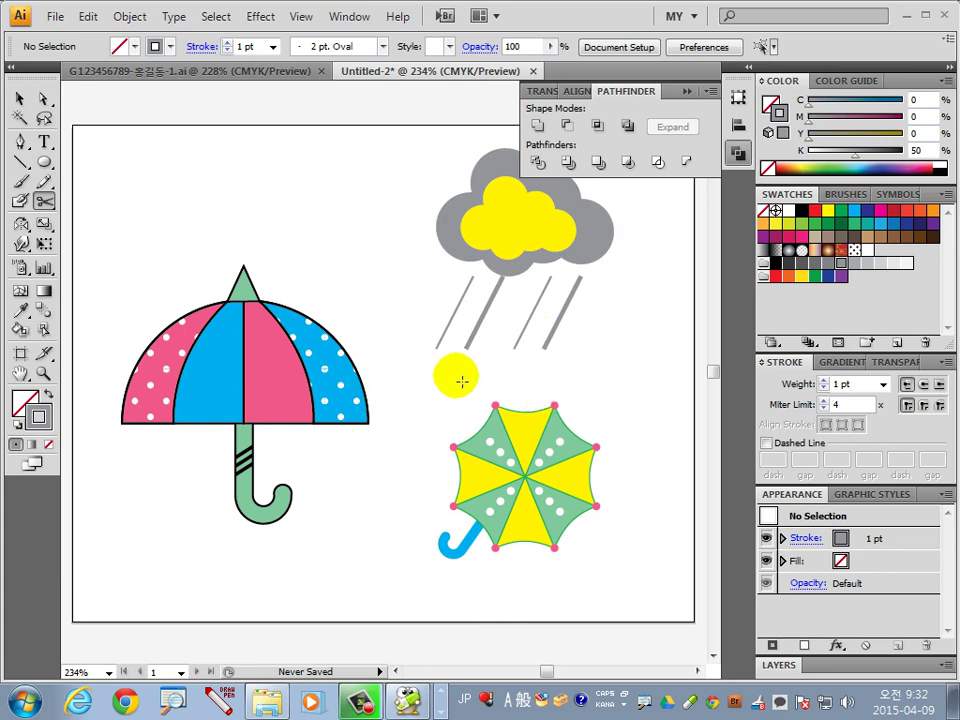
left_click(483, 329)
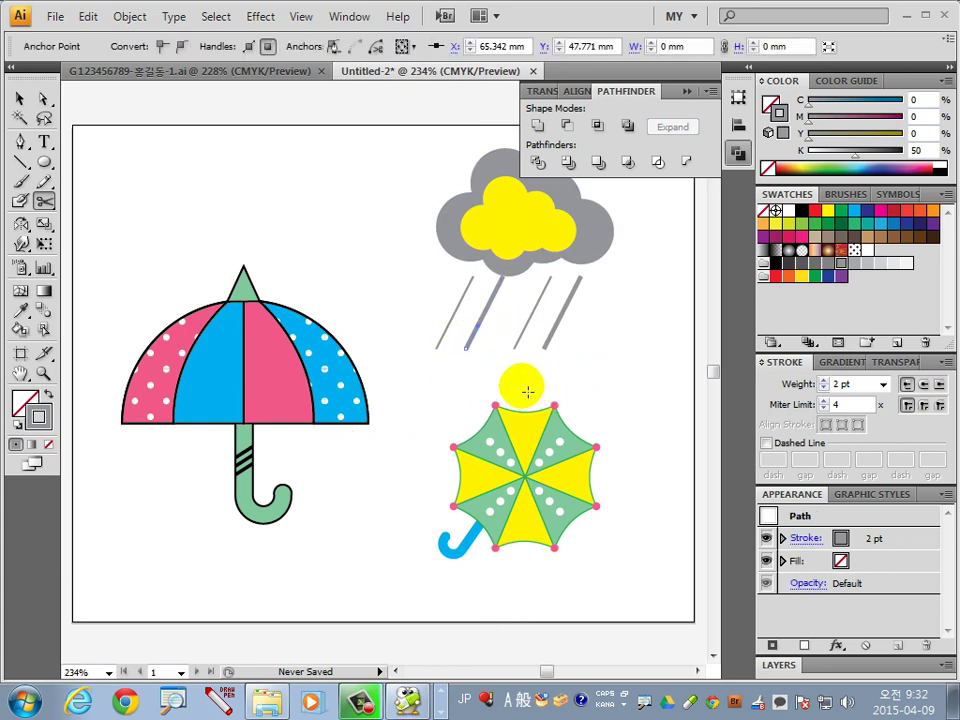
left_click(555, 326)
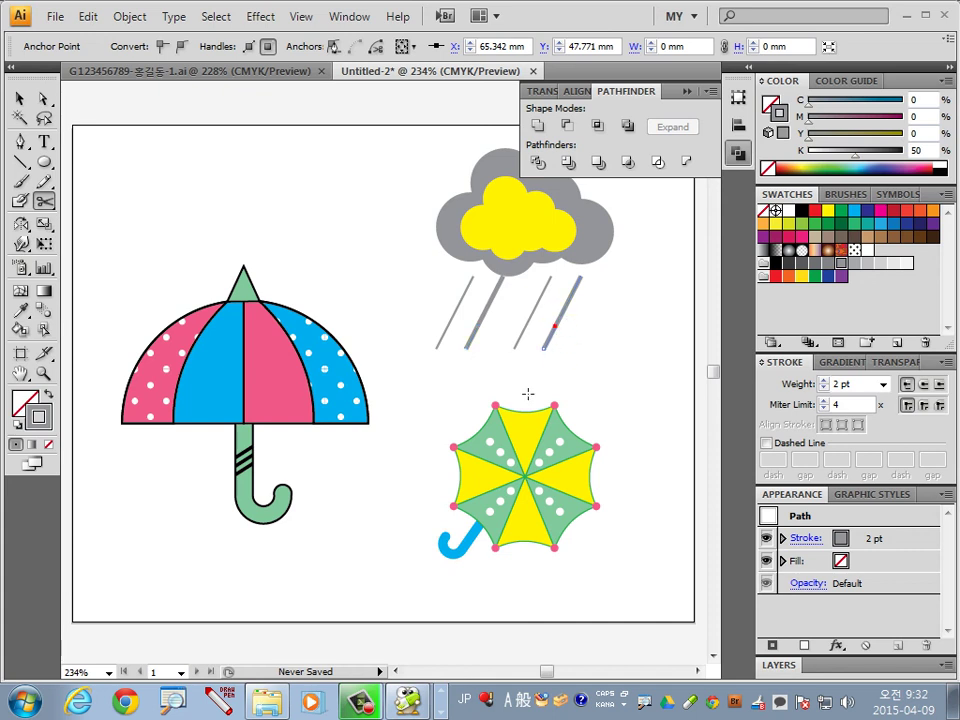
left_click(552, 345)
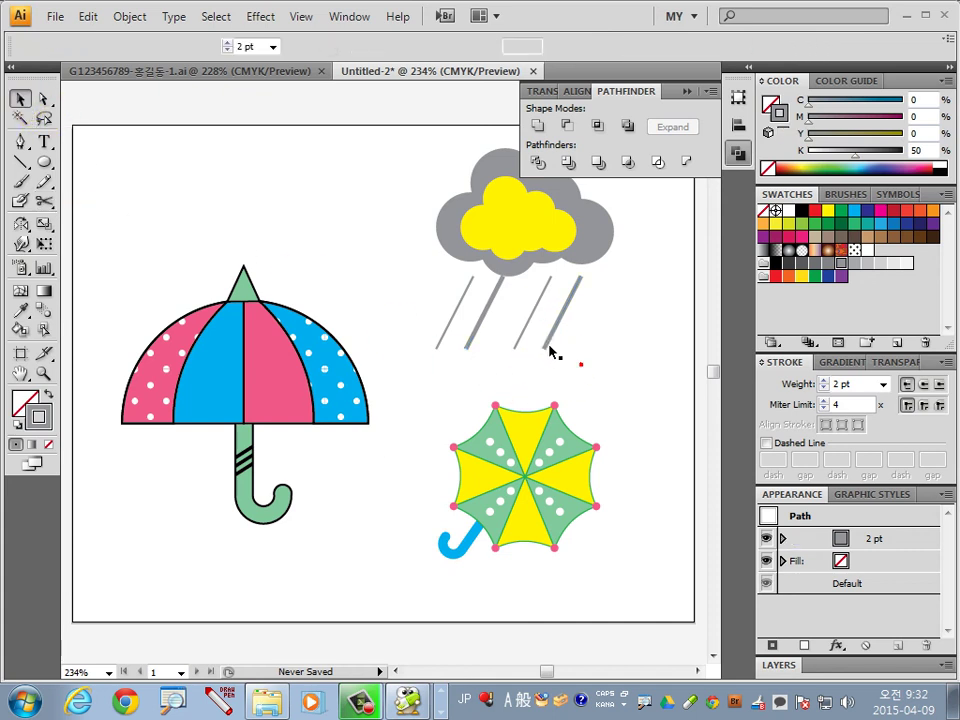
left_click(546, 338)
key("Delete")
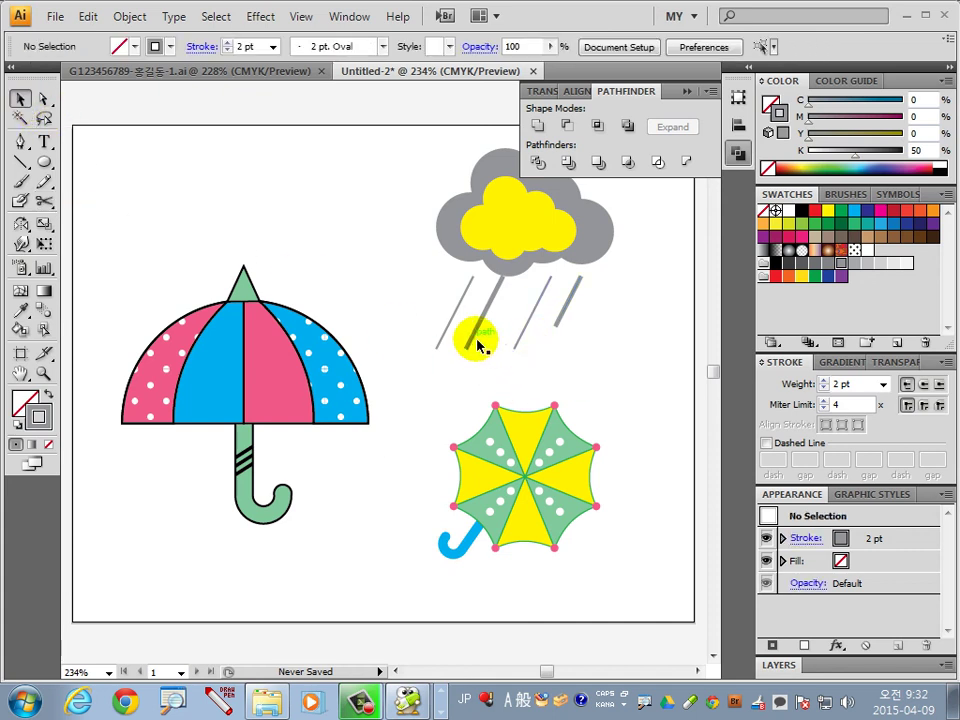
left_click(468, 336)
key("Delete")
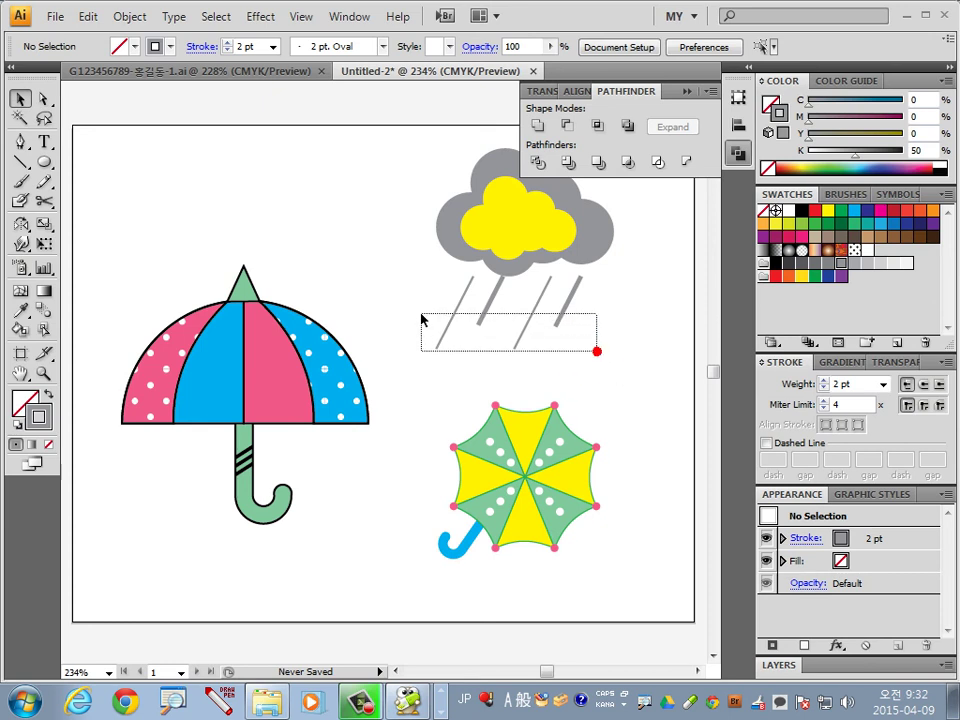
Step: Check the four rain lines and move the side-view umbrella slightly upward
left_click_drag(597, 351, 421, 318)
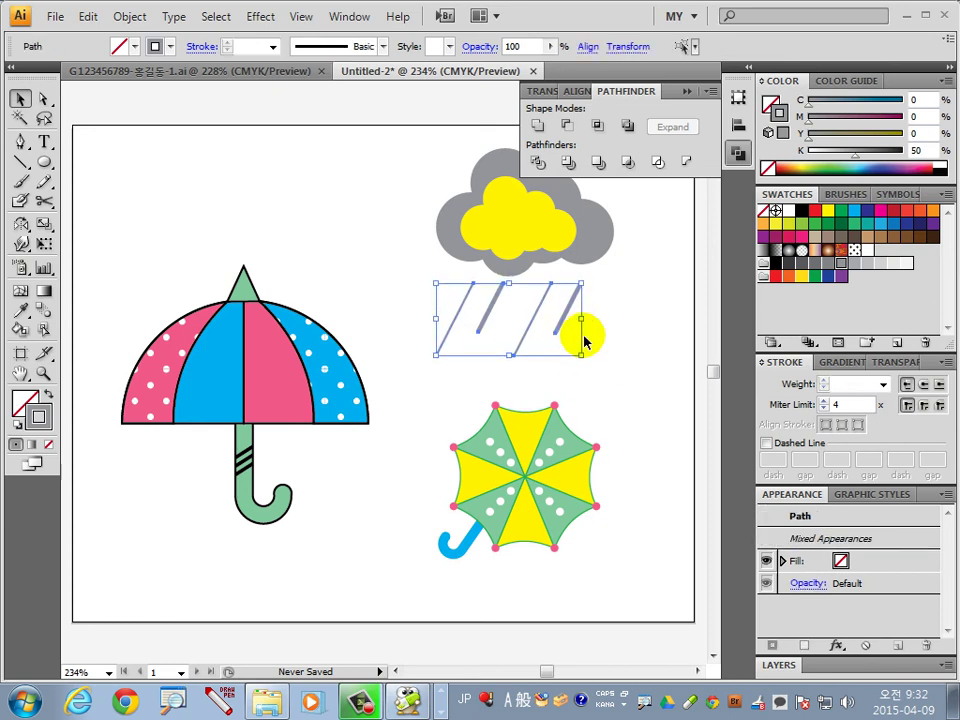
left_click(646, 284)
left_click(721, 164)
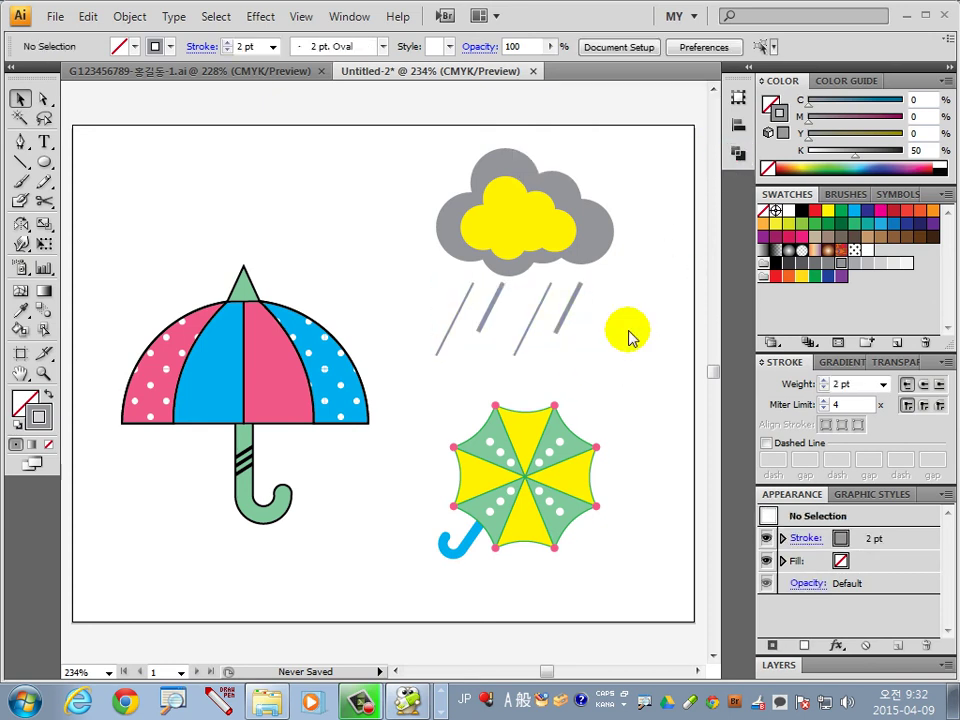
left_click_drag(383, 518, 90, 246)
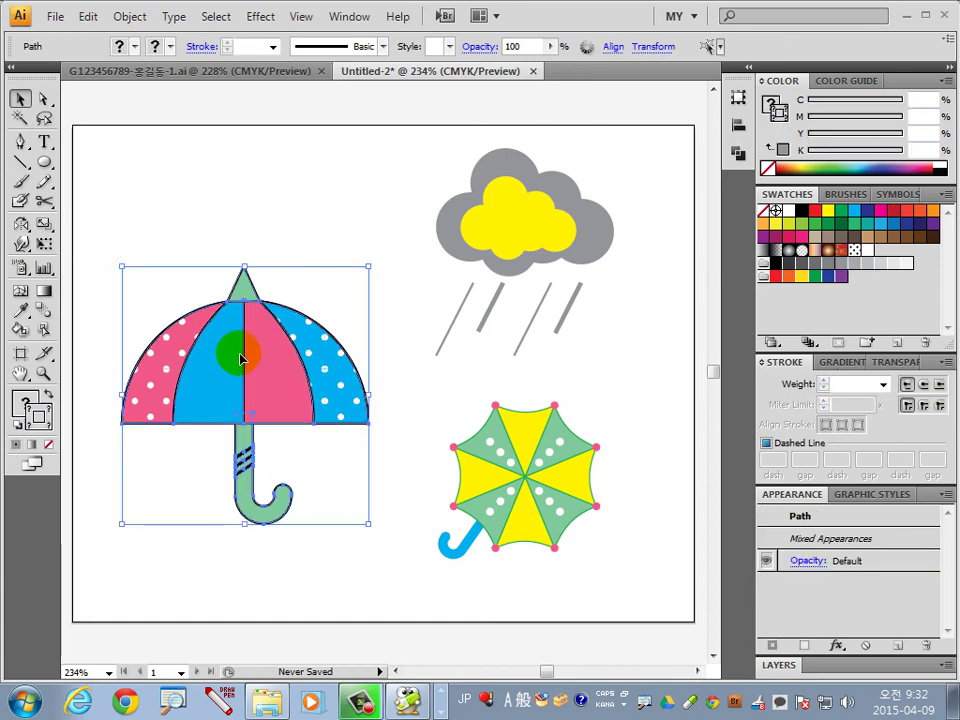